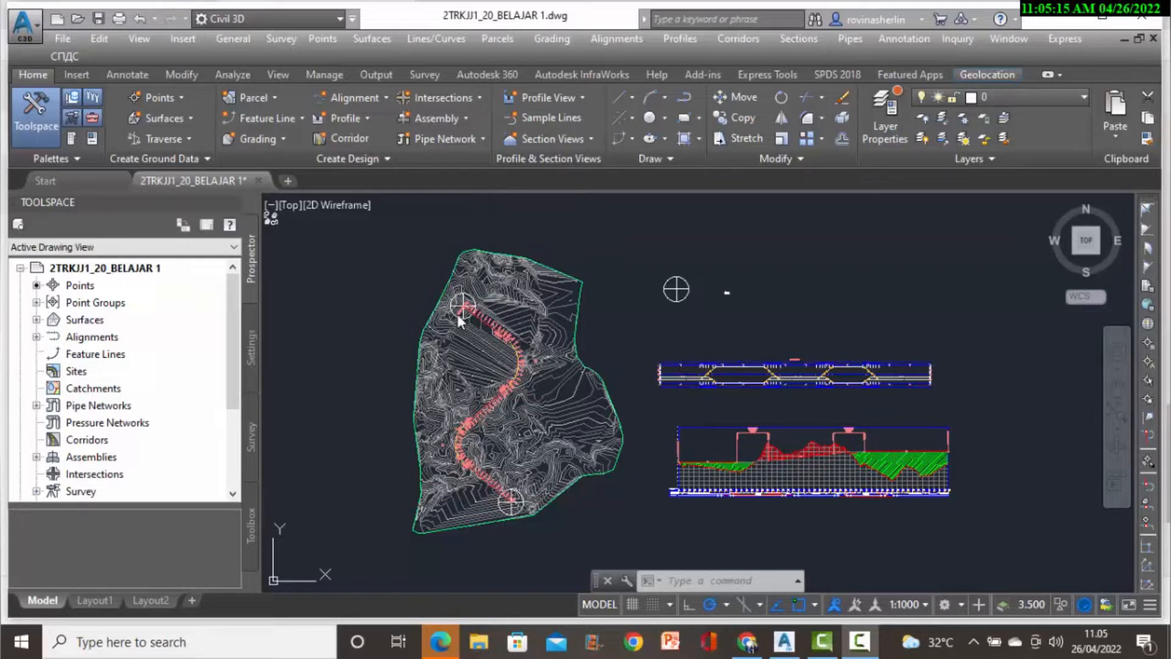
# Locate the curve start (PC) station on the road alignment and open the Alignment Properties of the horizontal alignment.
pyautogui.scroll(8, 474, 325)
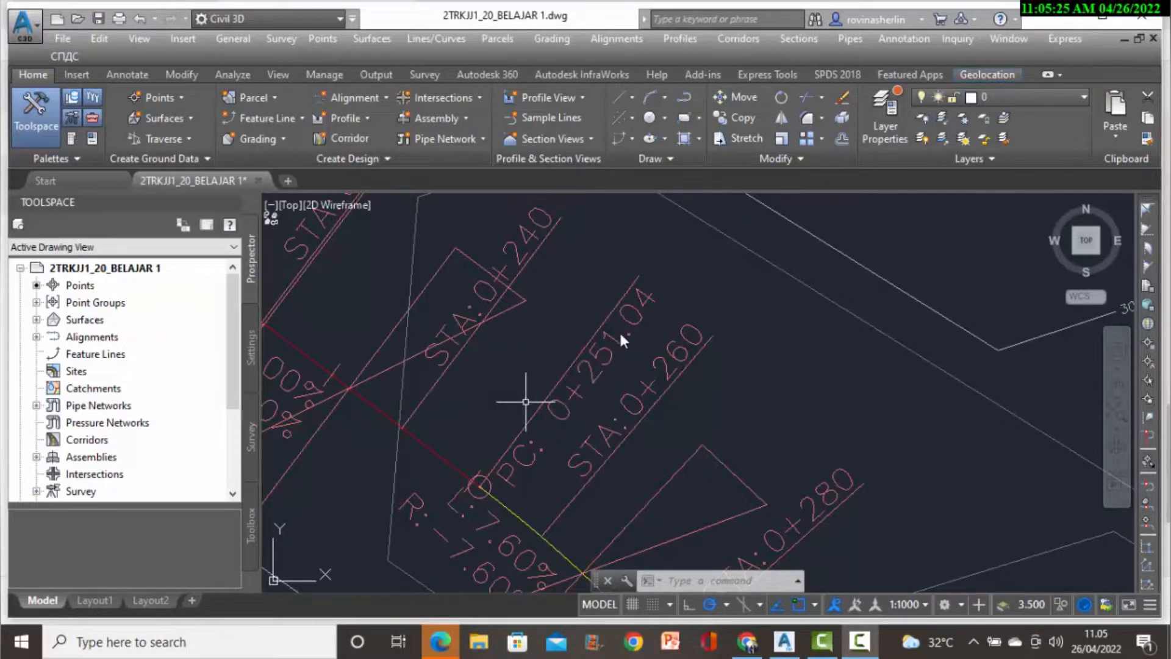
pyautogui.scroll(-6, 613, 328)
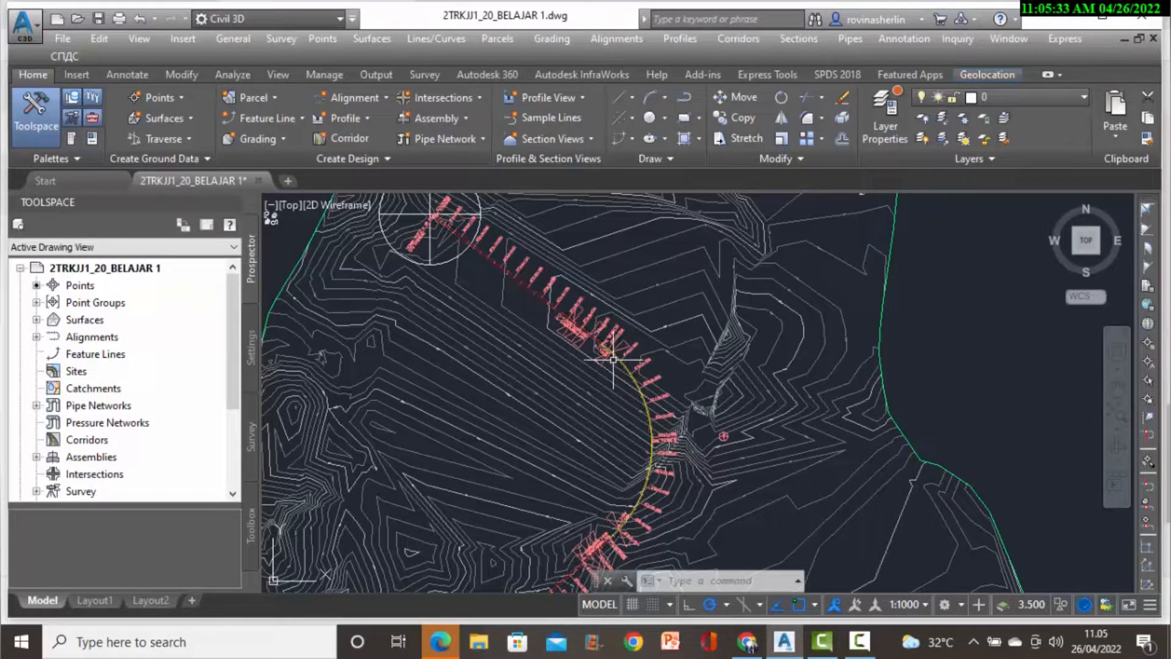
pyautogui.click(617, 355)
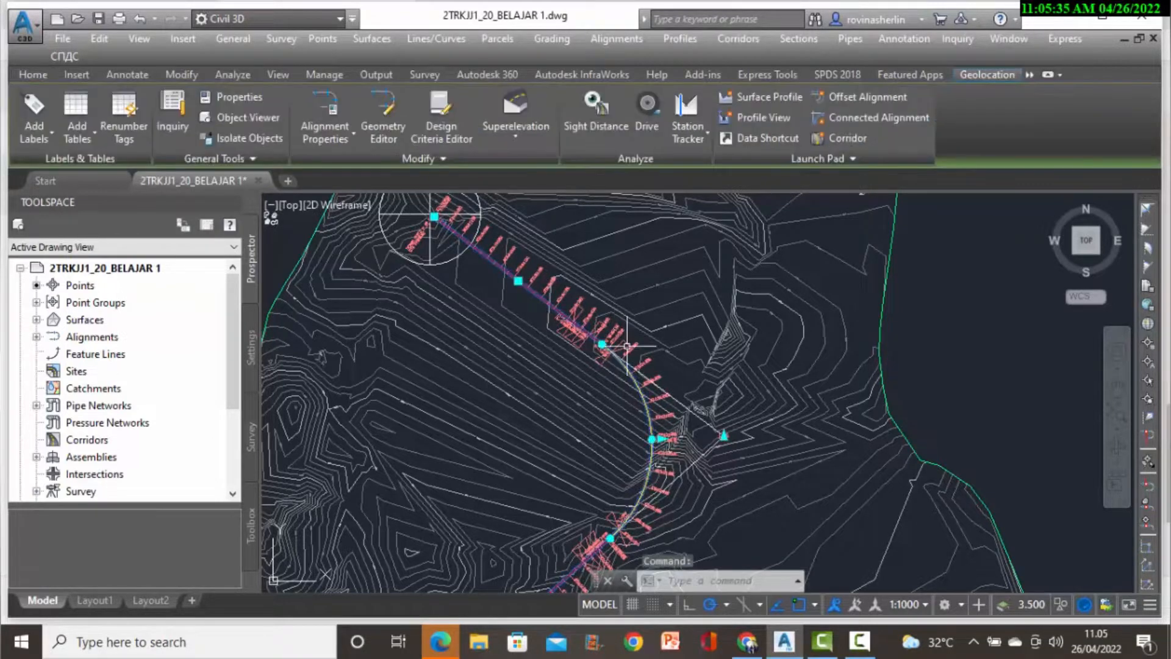
pyautogui.rightClick(640, 322)
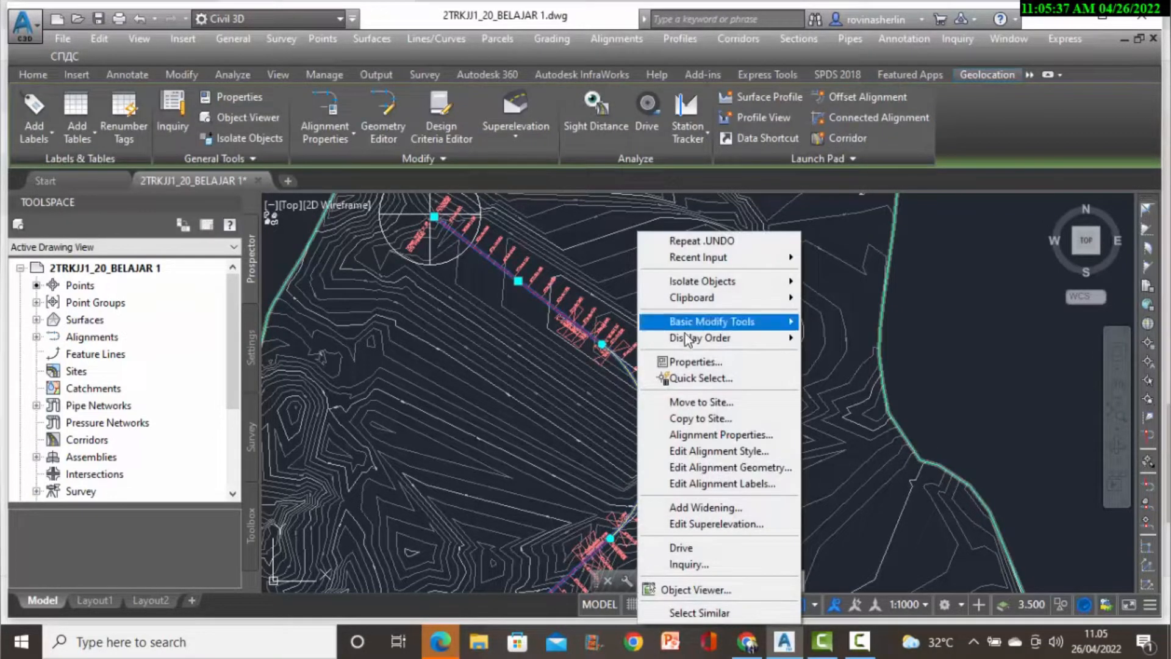
pyautogui.click(710, 435)
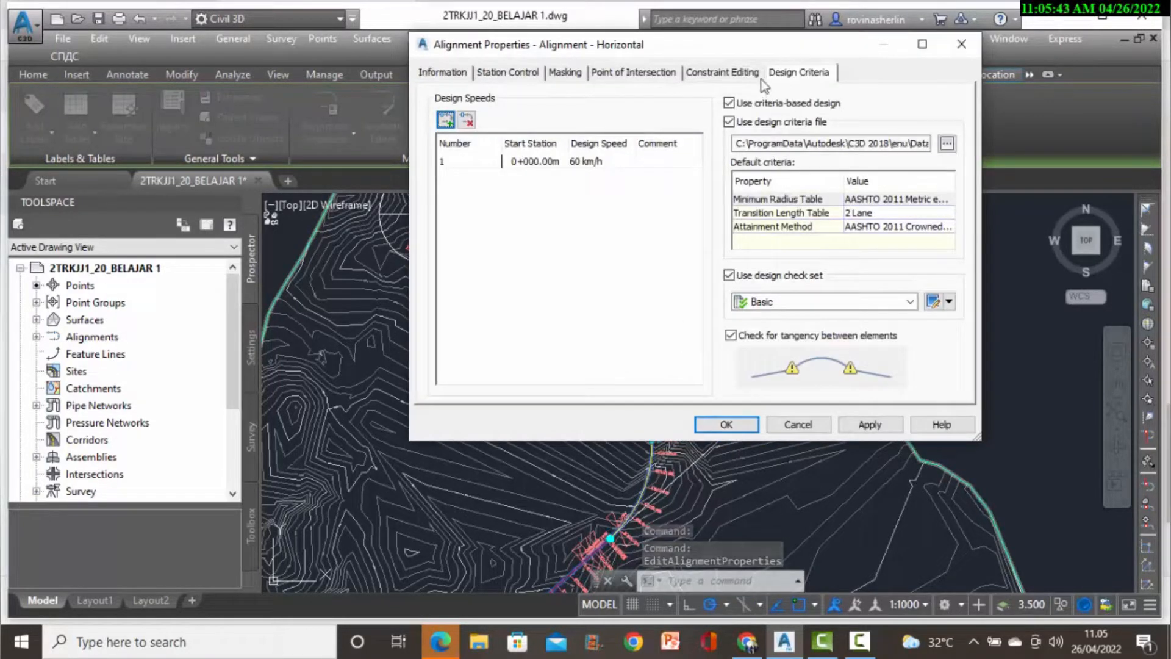
# Add a second design speed of 50 km/h starting at station 0+251.04 in the alignment's design criteria.
pyautogui.click(446, 120)
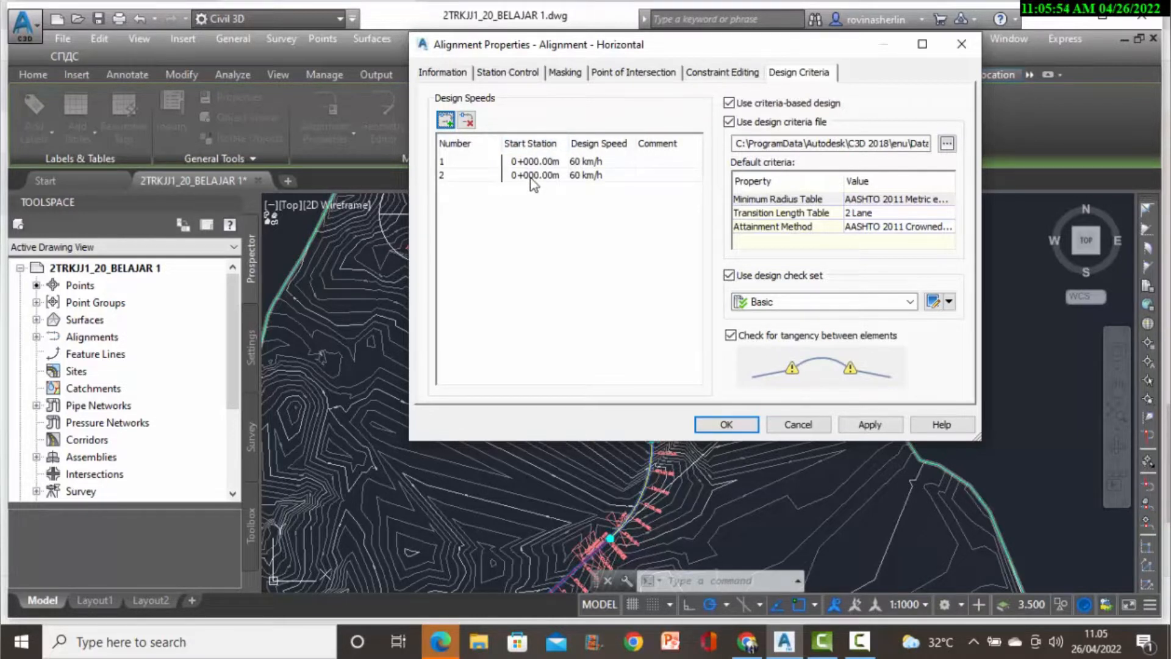
pyautogui.click(533, 175)
pyautogui.click(533, 175)
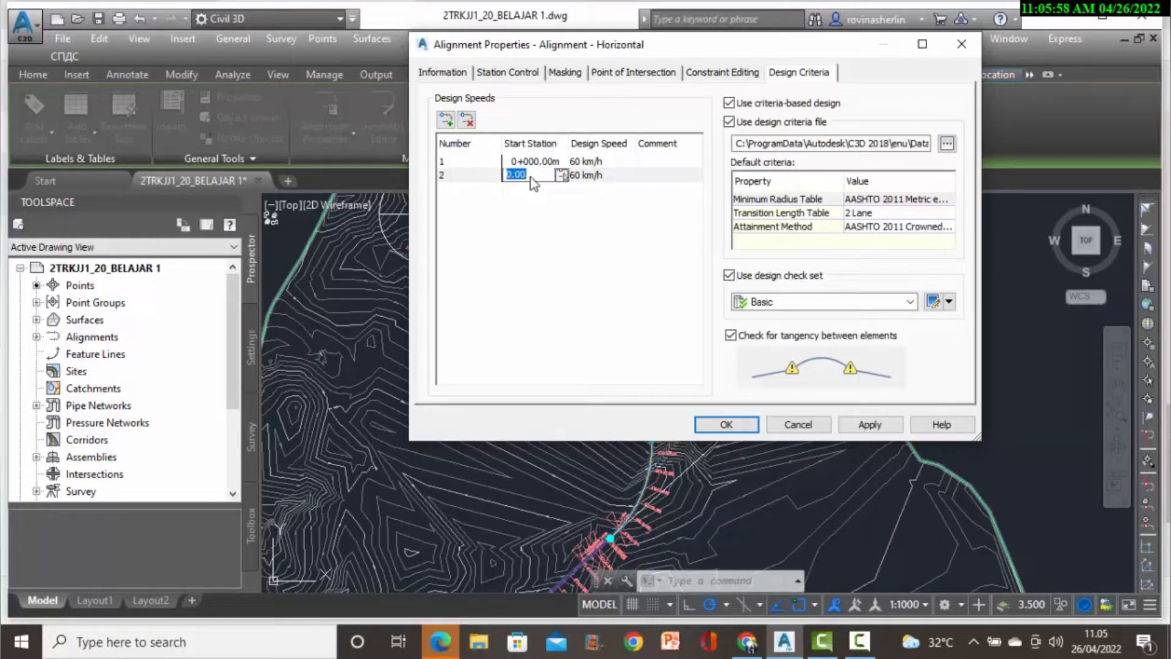
pyautogui.write('251.')
pyautogui.press('BackSpace')
pyautogui.write('04')
pyautogui.click(590, 177)
pyautogui.click(589, 178)
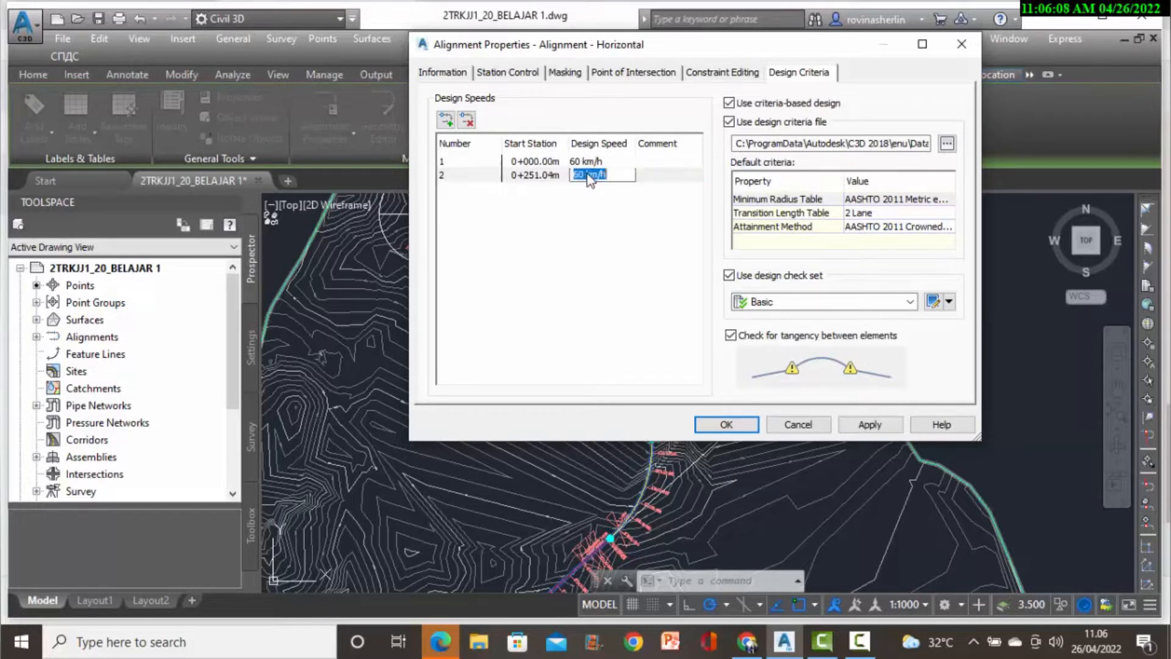
pyautogui.write('50')
pyautogui.click(602, 258)
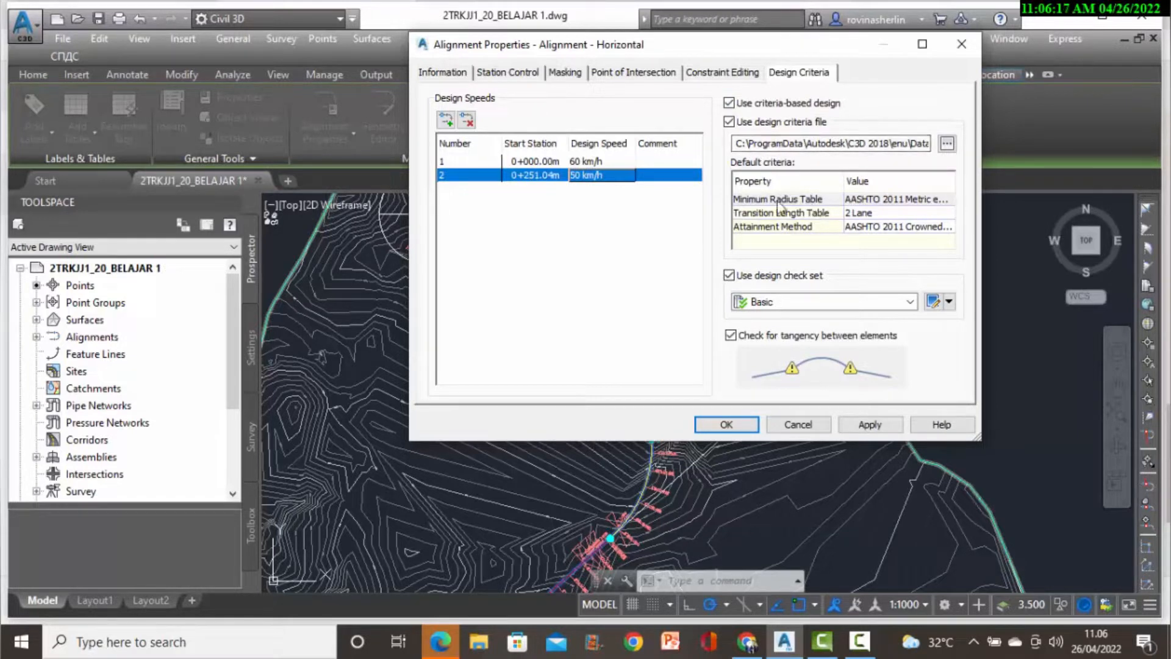
pyautogui.click(879, 200)
pyautogui.click(880, 200)
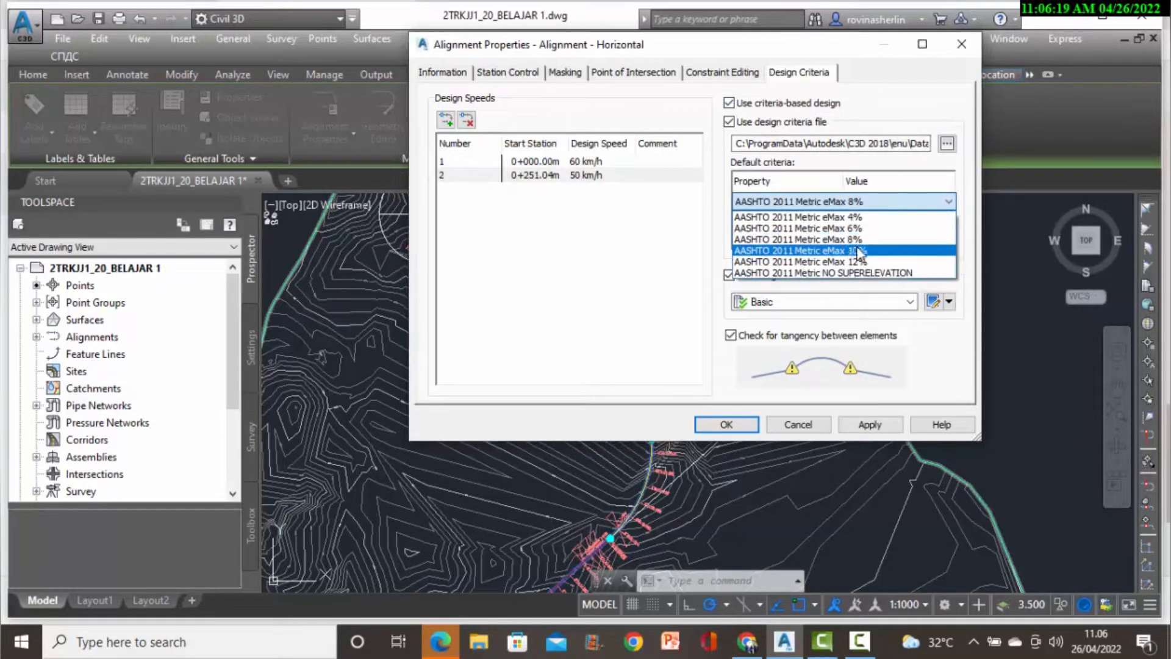
pyautogui.click(880, 184)
pyautogui.click(880, 184)
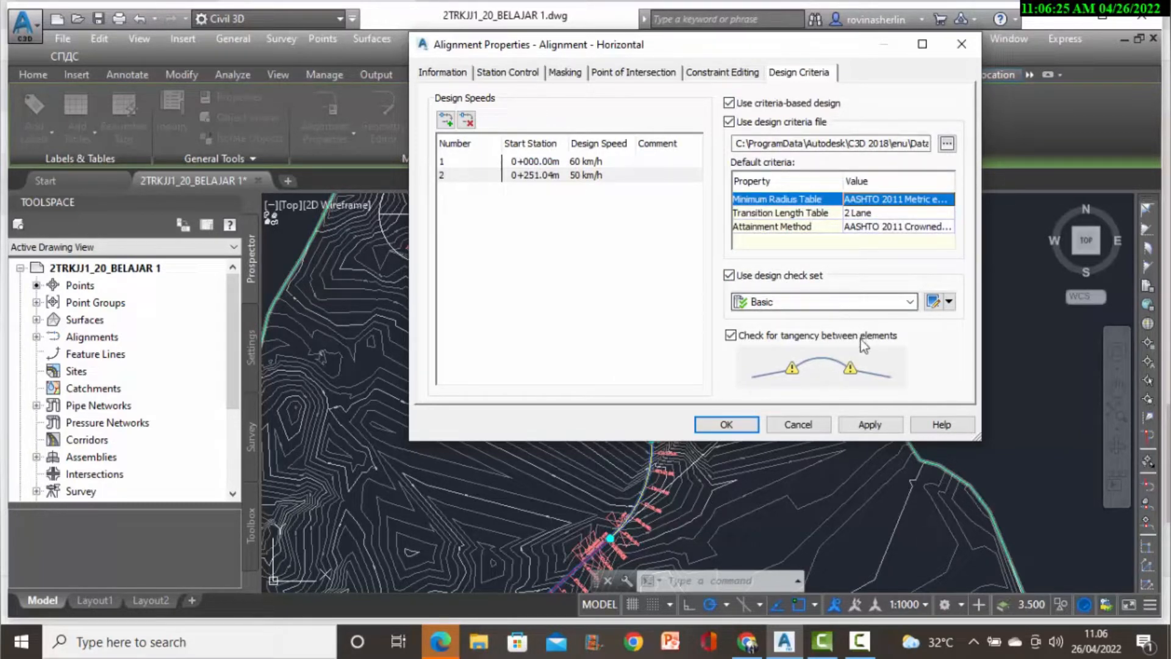
# Apply the alignment property changes and inspect the design speed label at station 0+251.04.
pyautogui.click(890, 427)
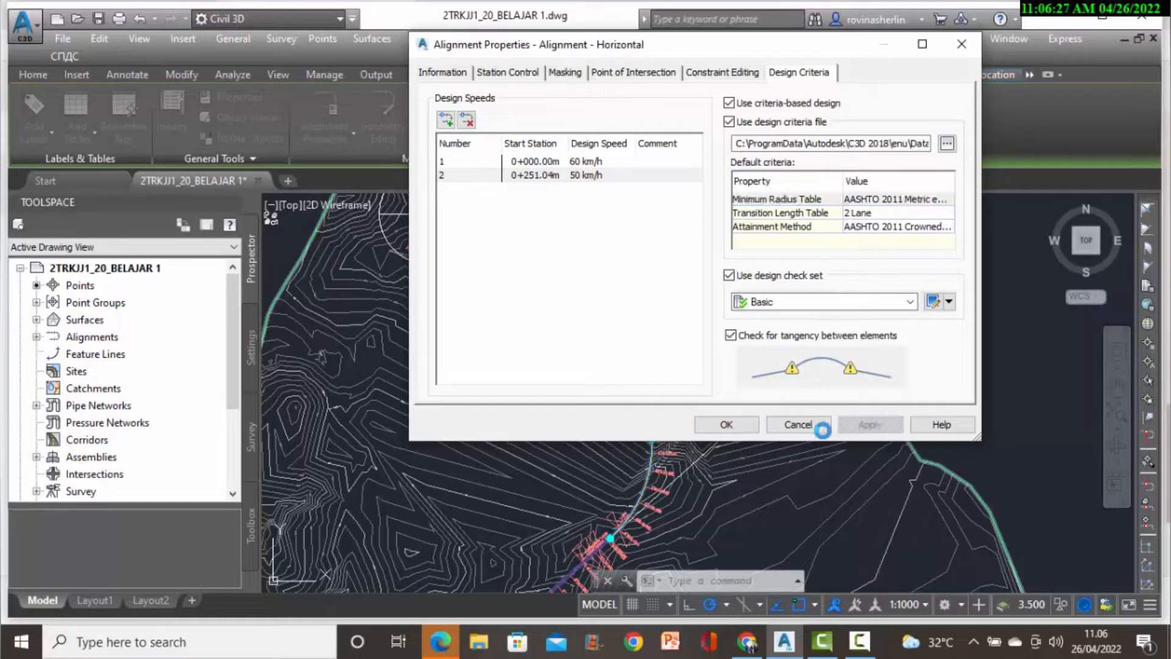
pyautogui.click(742, 424)
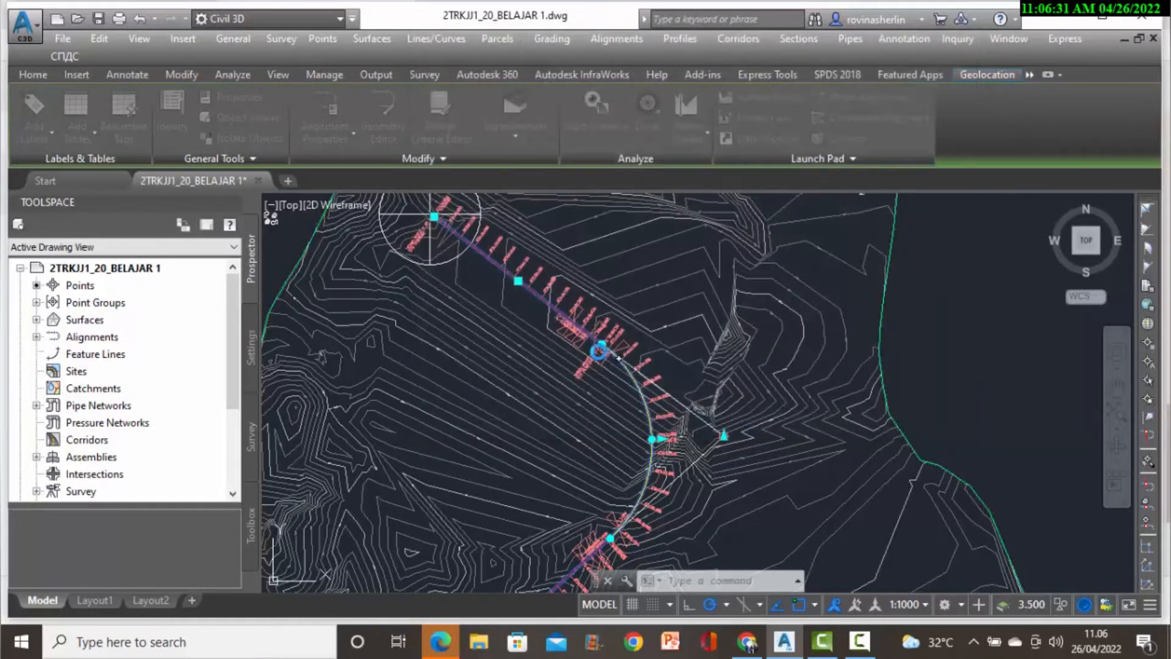
pyautogui.scroll(5, 584, 346)
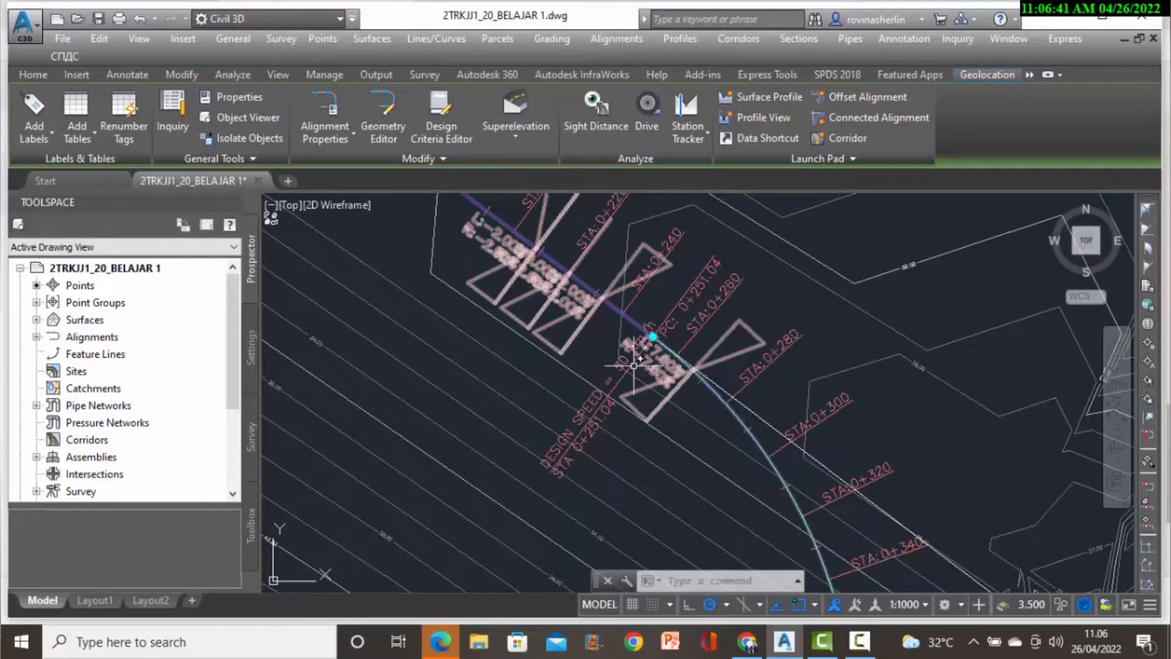
pyautogui.scroll(-4, 640, 348)
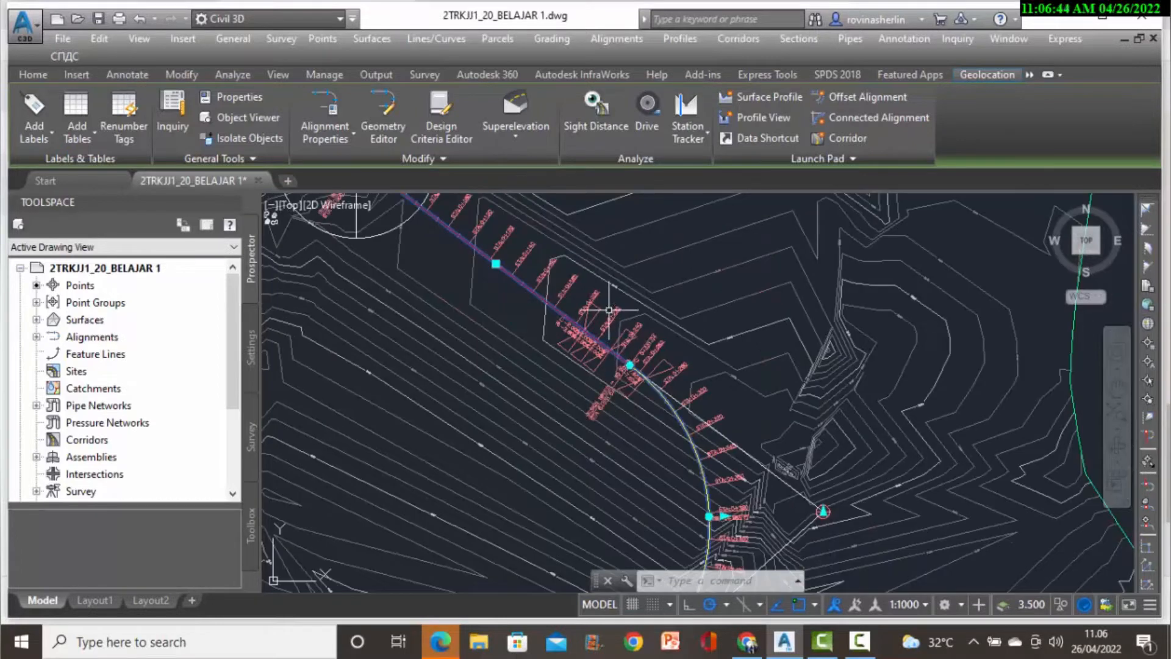
# Delete the superelevation label type from the horizontal alignment's label set and apply the change.
pyautogui.scroll(3, 609, 309)
pyautogui.scroll(2, 609, 310)
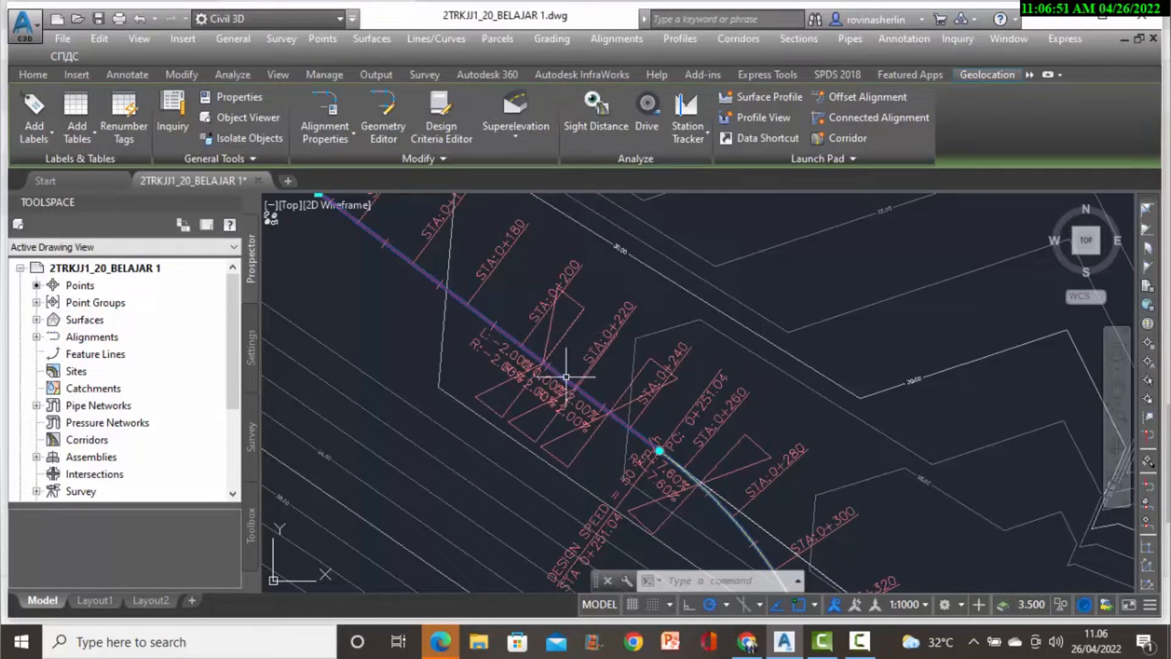
pyautogui.rightClick(607, 440)
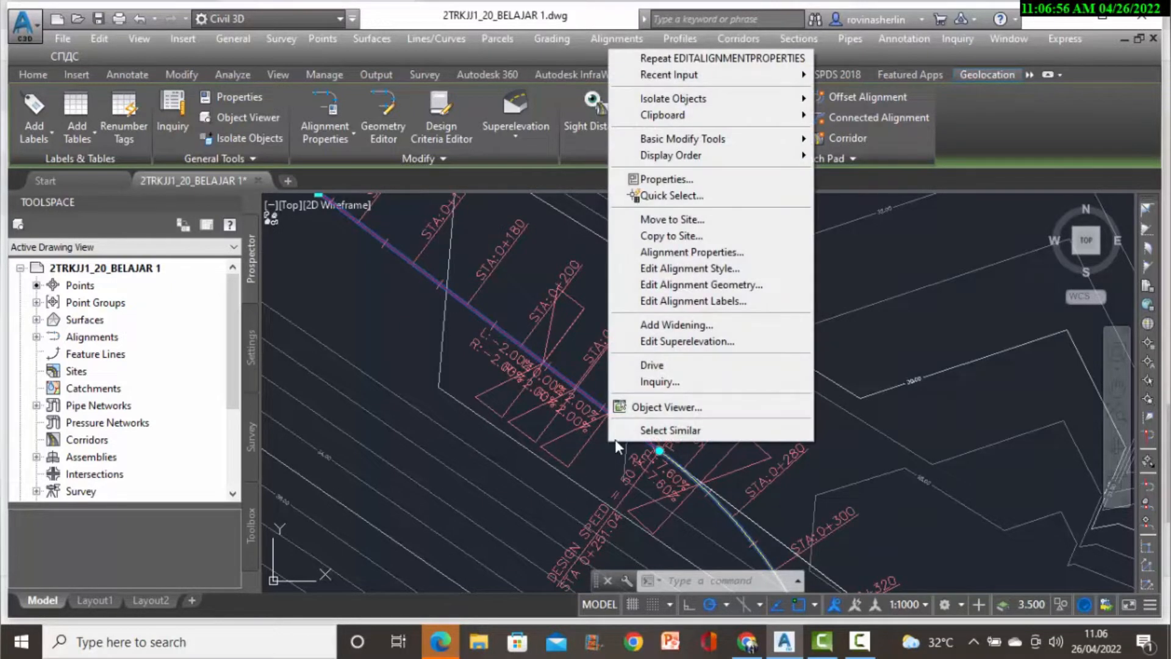
pyautogui.click(698, 300)
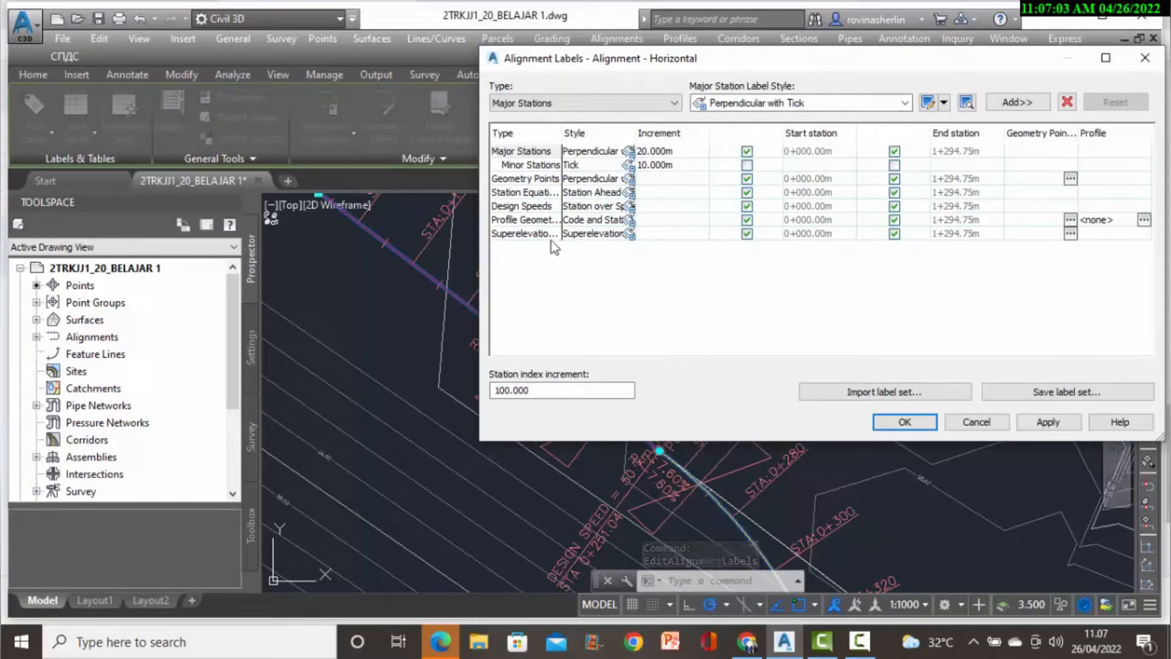
pyautogui.click(533, 236)
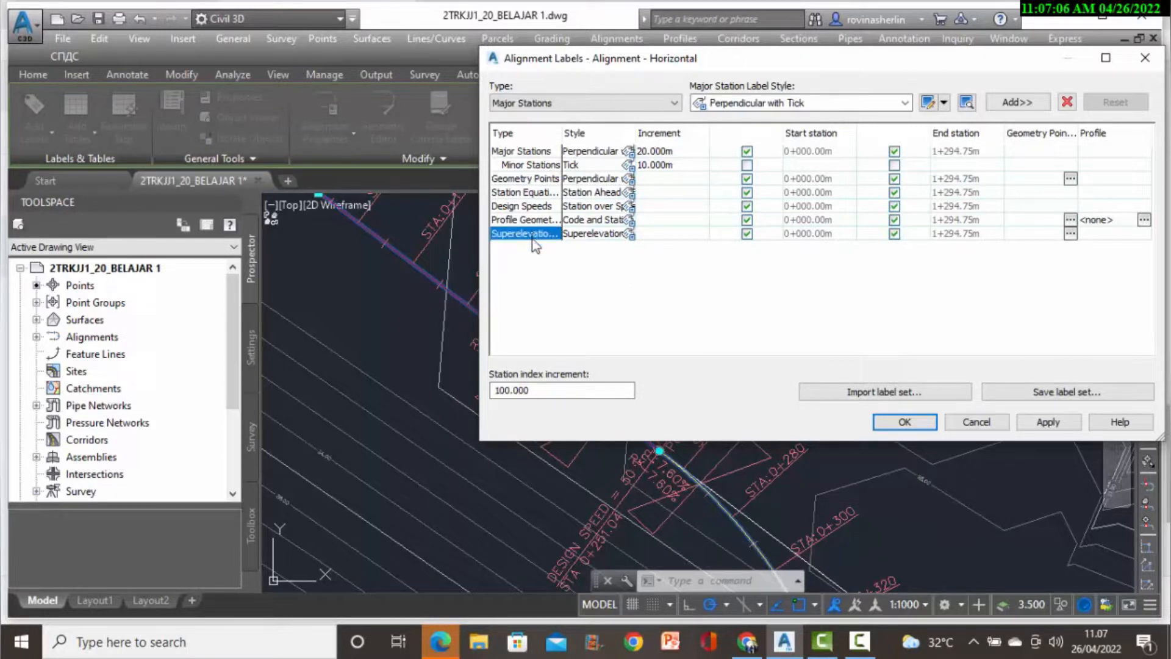
pyautogui.click(1066, 104)
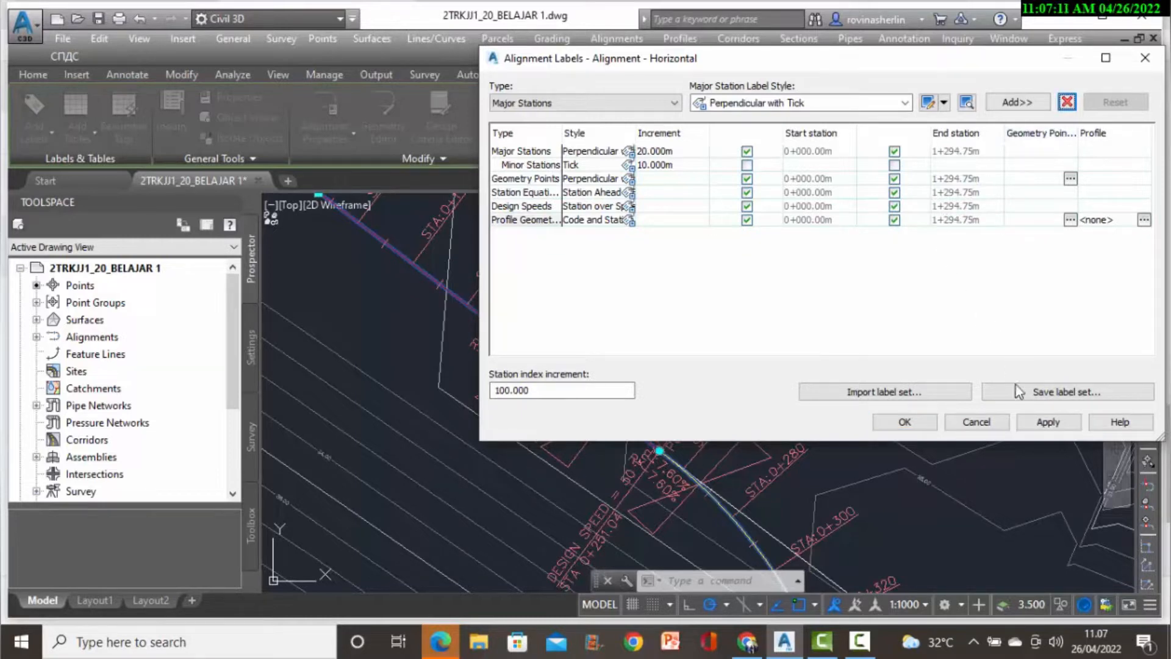
pyautogui.click(1047, 421)
pyautogui.click(905, 421)
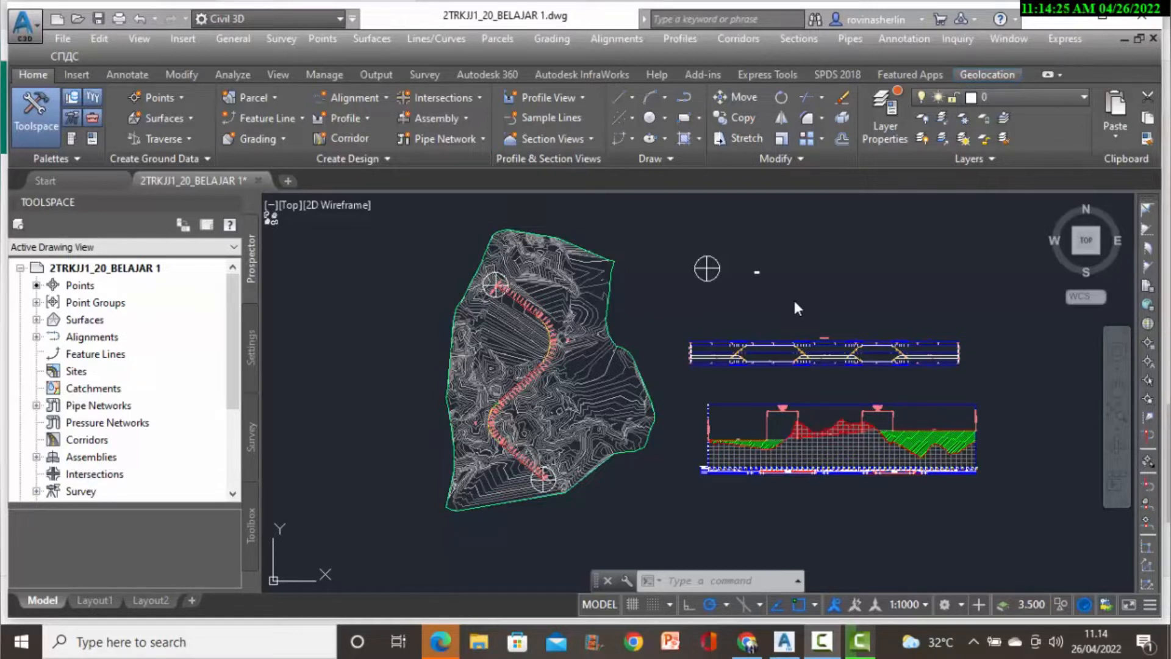
# Create an assembly named "Assembly - BELAJAR 1" with the Basic style and All Codes set, and place its baseline in an empty area.
pyautogui.click(726, 40)
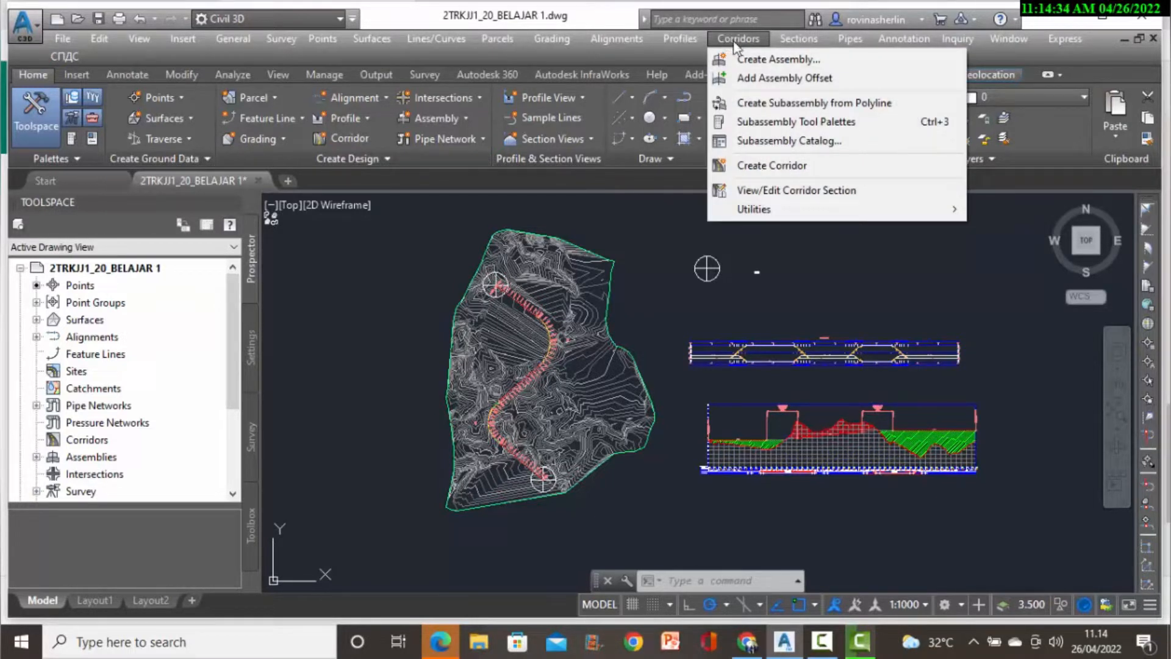
pyautogui.click(753, 61)
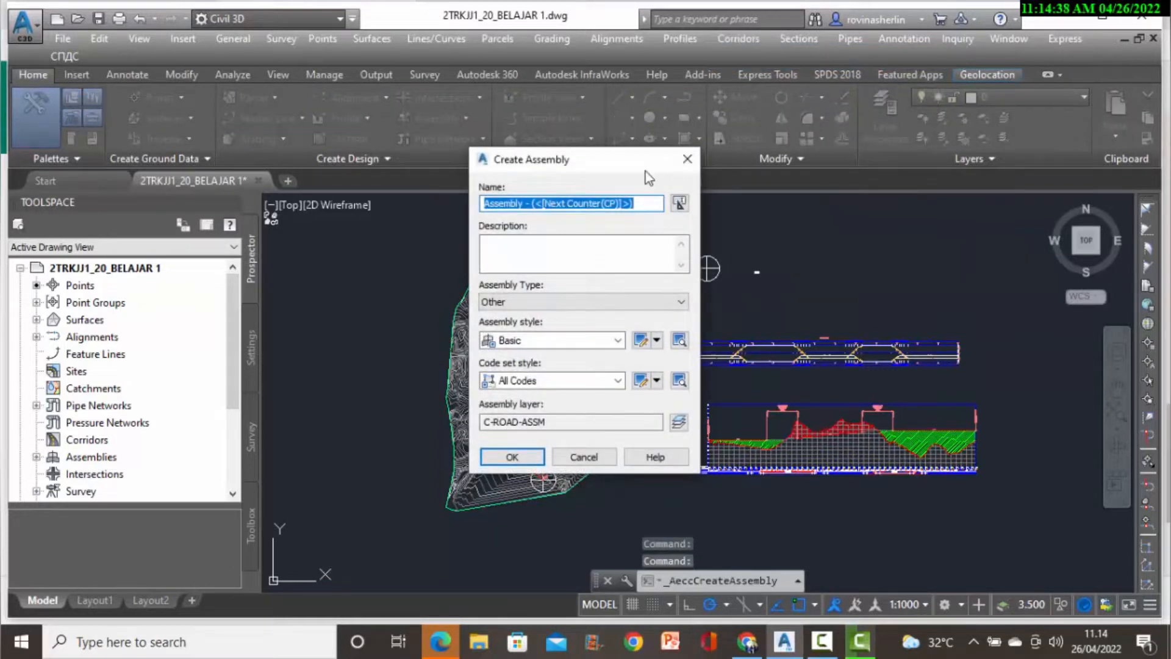
pyautogui.moveTo(654, 203); pyautogui.dragTo(534, 209)
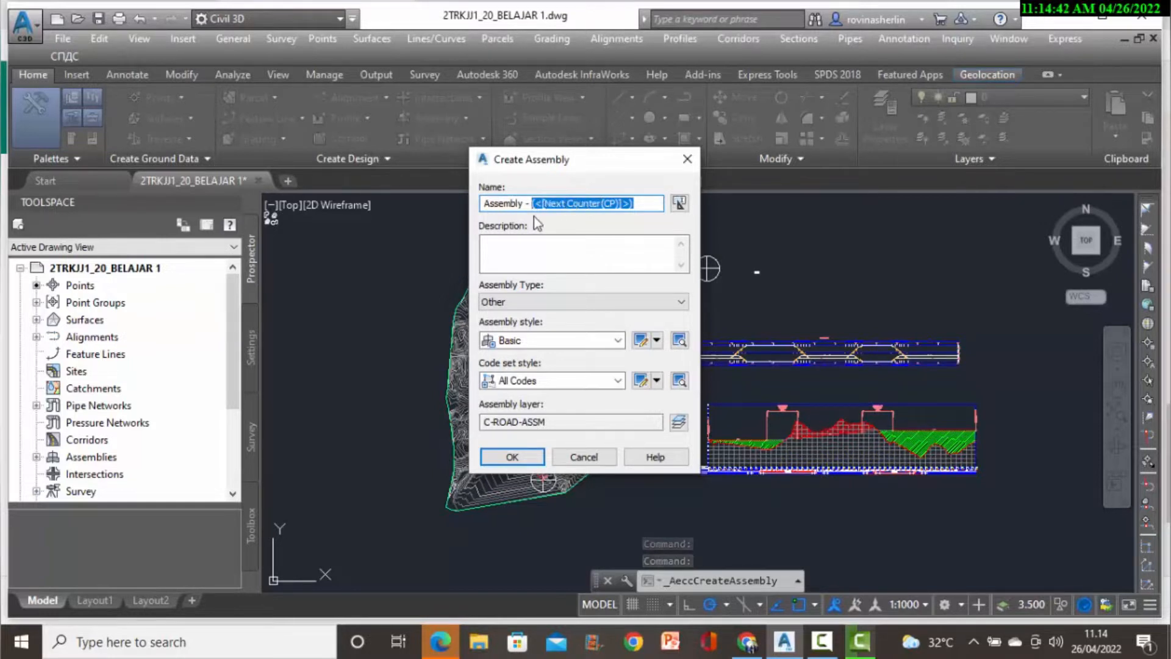
pyautogui.write('BELAJAR ')
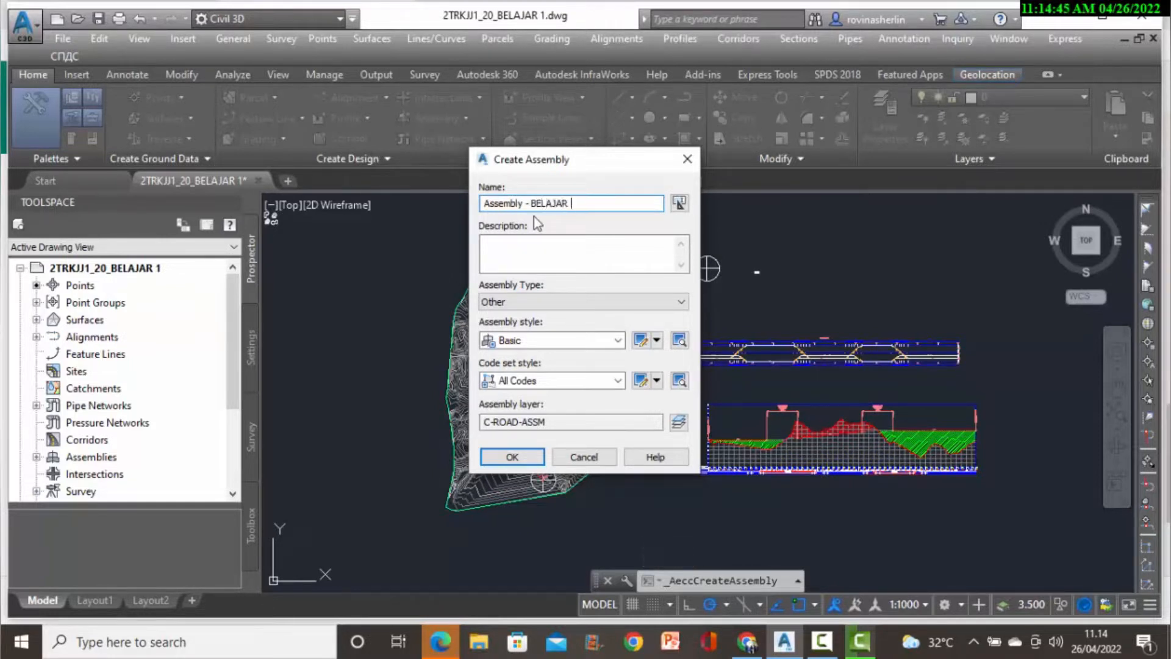
pyautogui.write('1')
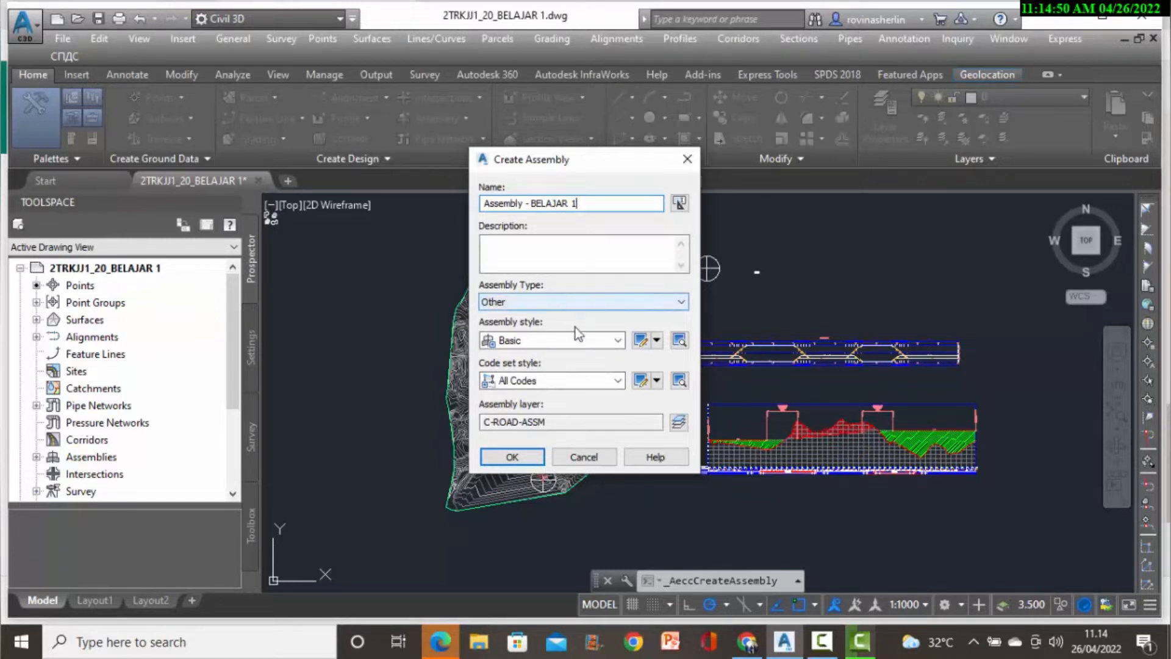
pyautogui.click(525, 462)
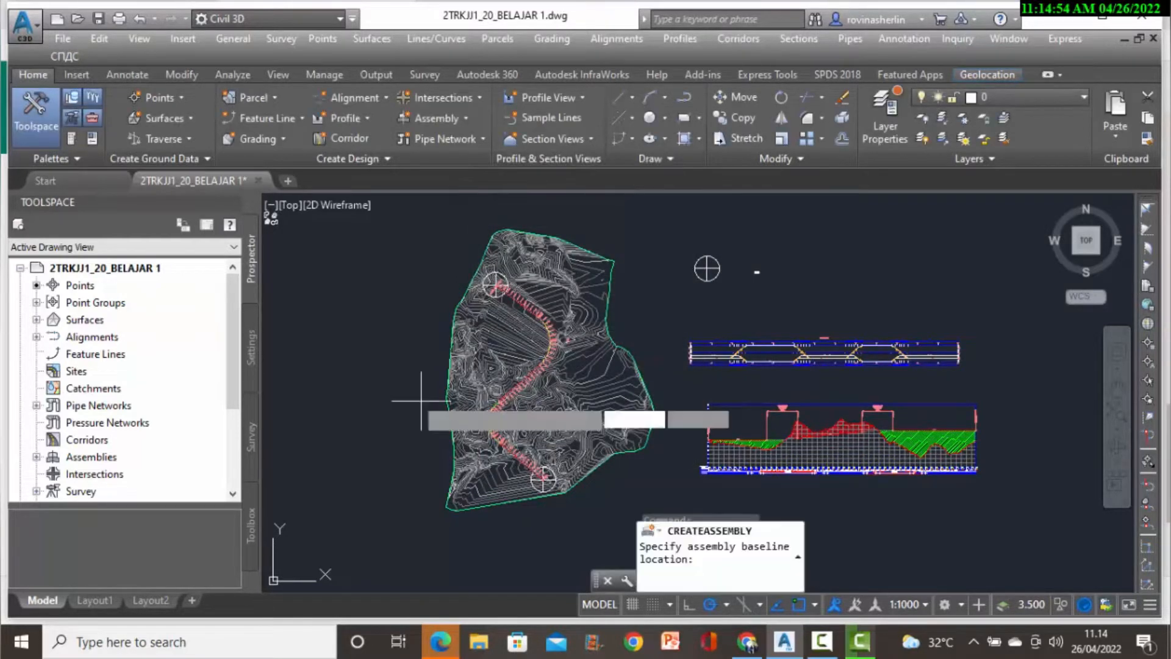
pyautogui.click(707, 268)
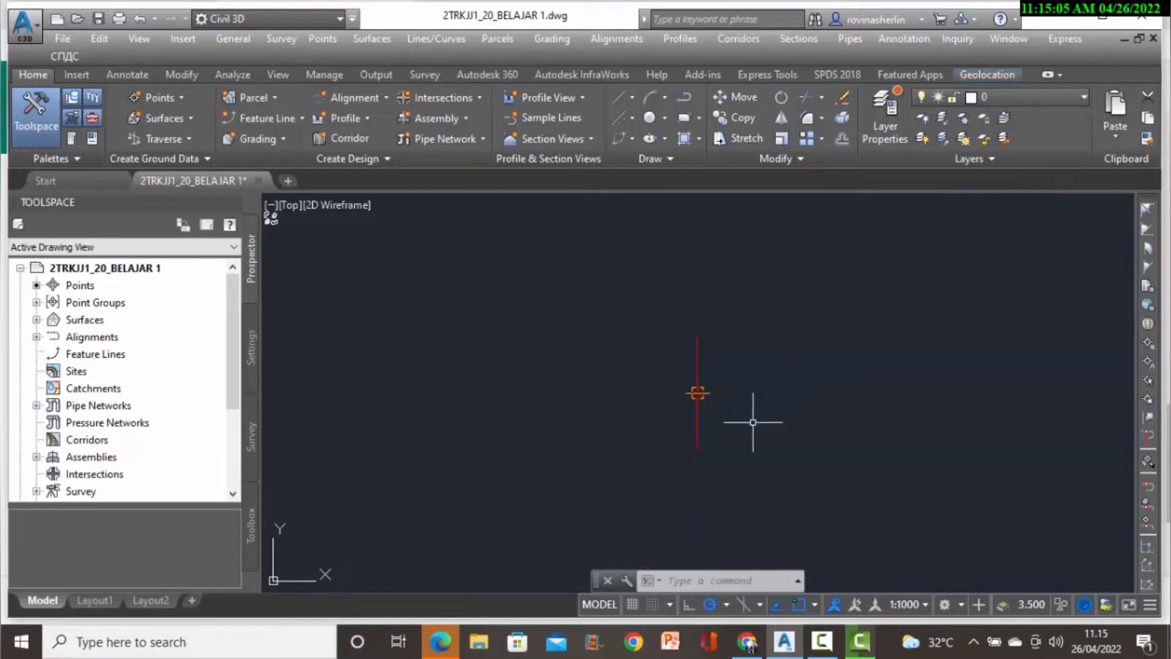
# Draw a circle centred on the assembly's baseline point, large enough to enclose the whole assembly marker.
pyautogui.write('c')
pyautogui.press('Return')
pyautogui.press('Return')
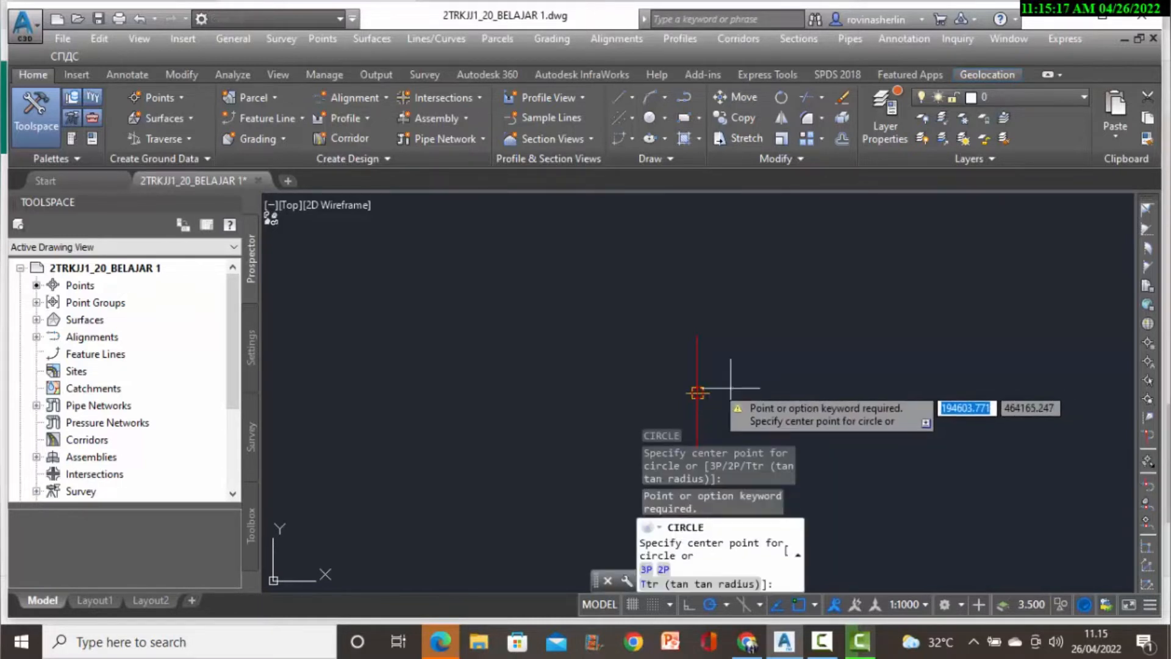
pyautogui.click(697, 392)
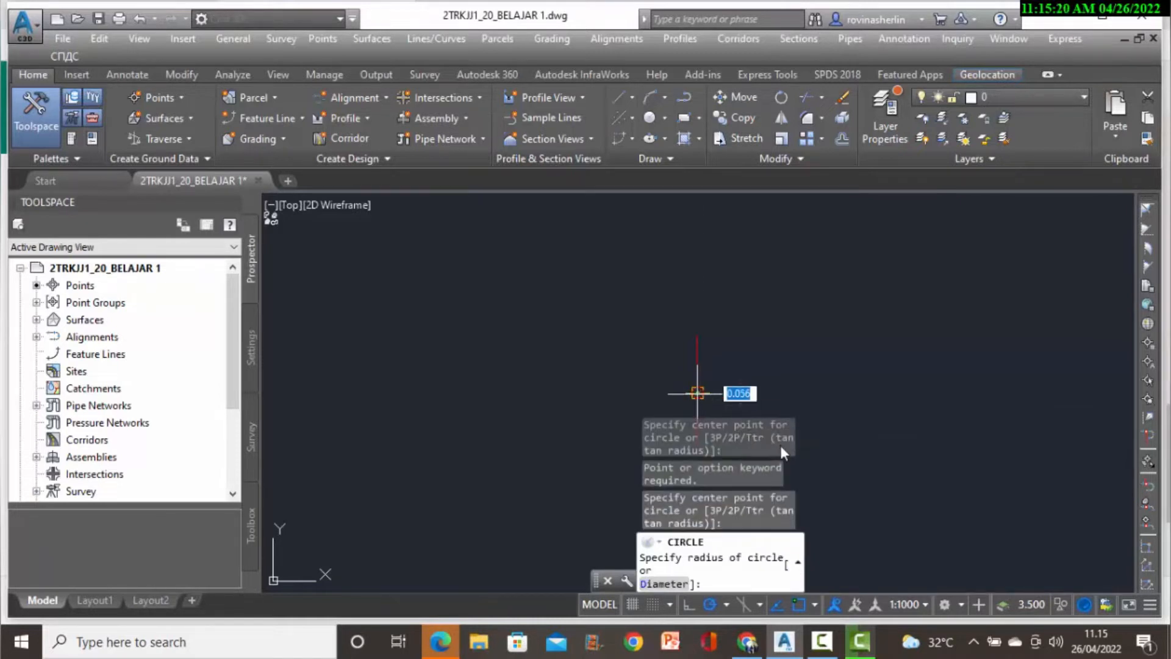
pyautogui.click(810, 392)
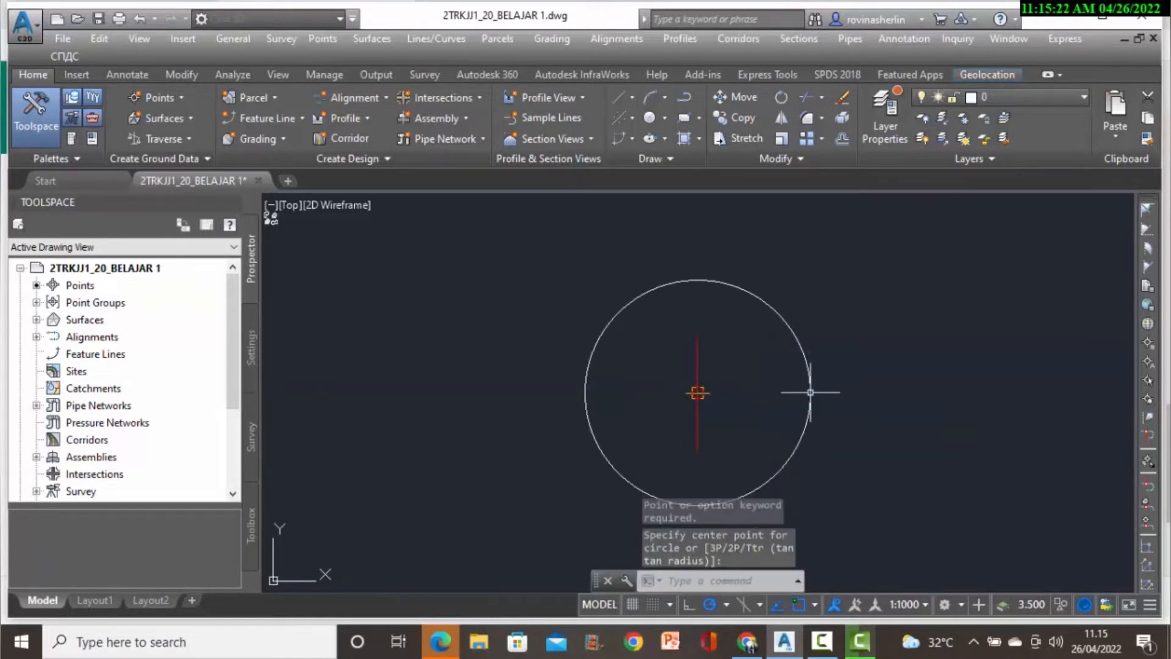
pyautogui.scroll(-10, 842, 336)
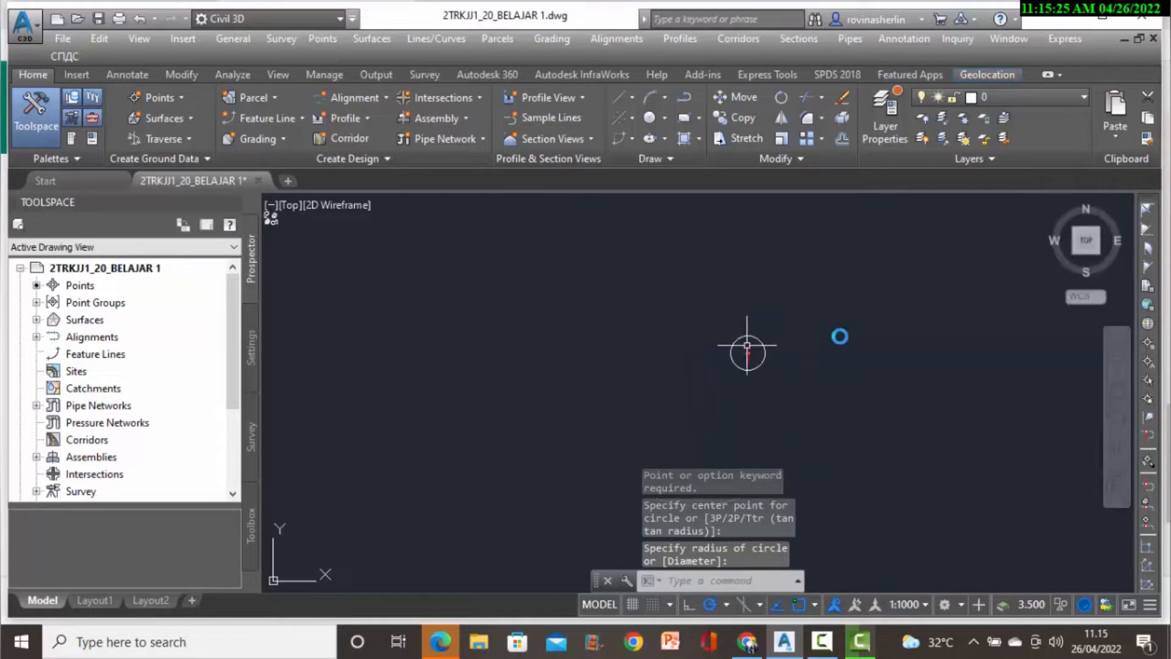
# Attach a LaneSuperelevationAOR subassembly from the metric lanes set to the right side of the assembly's baseline point.
pyautogui.scroll(7, 848, 331)
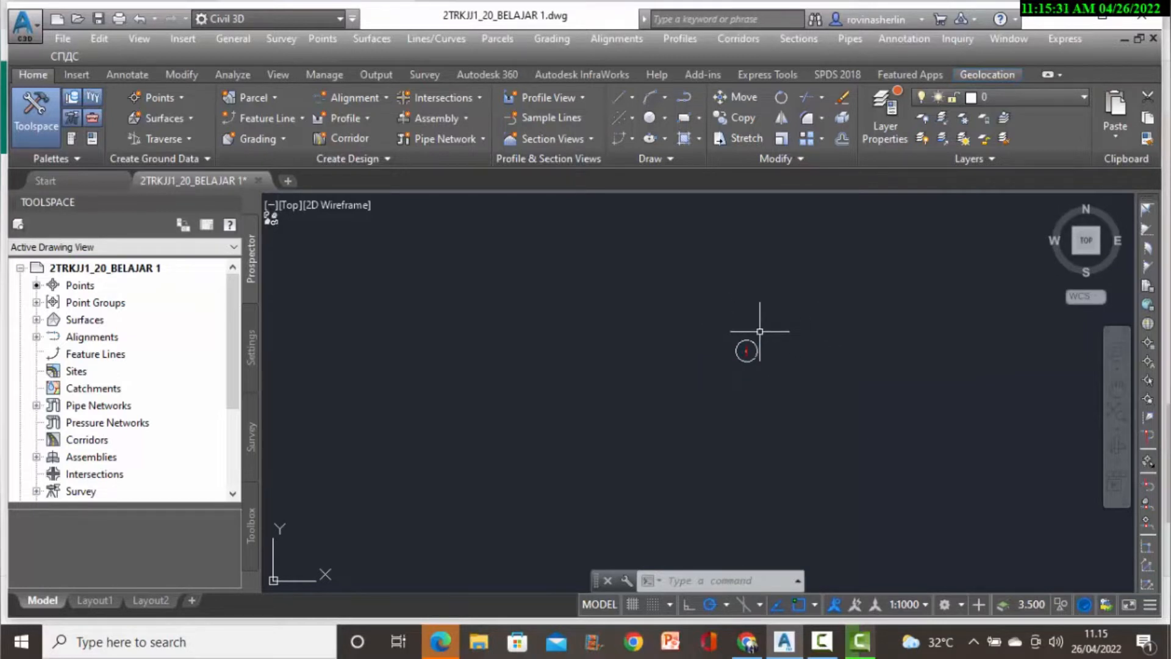
pyautogui.scroll(5, 749, 336)
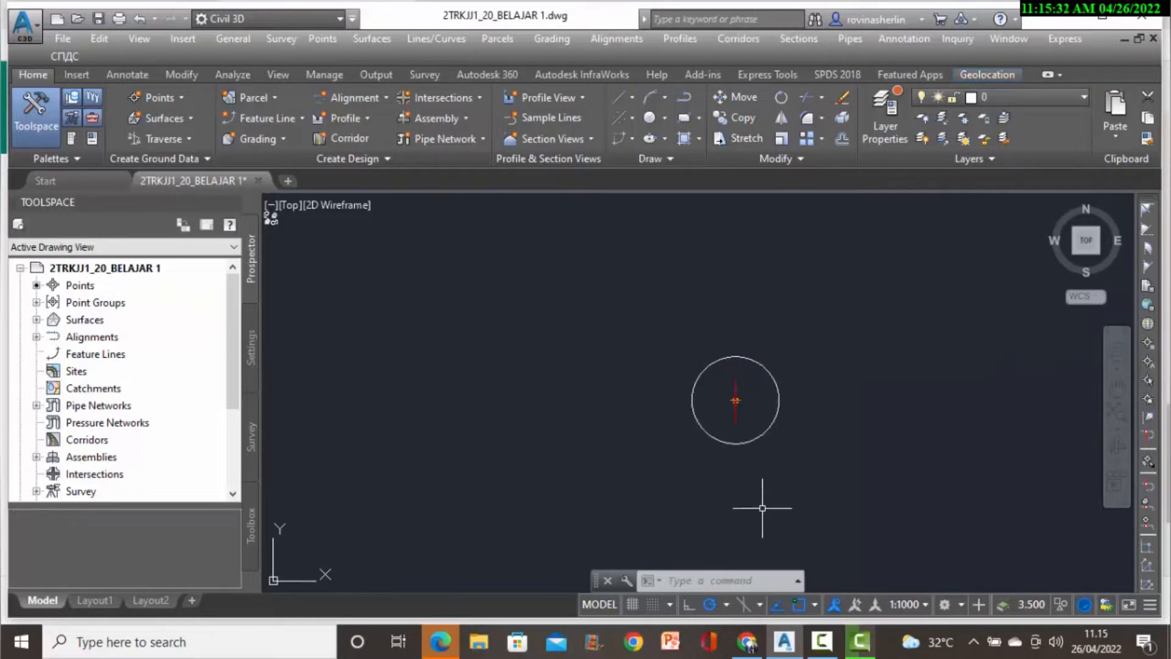
pyautogui.click(757, 41)
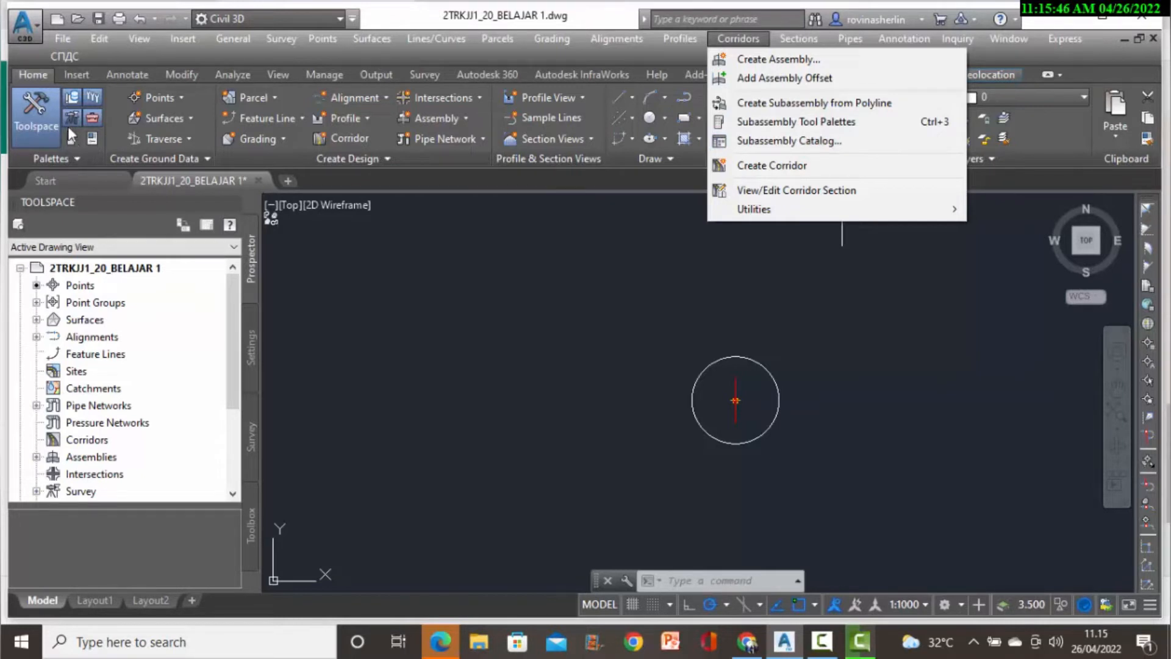
pyautogui.click(796, 120)
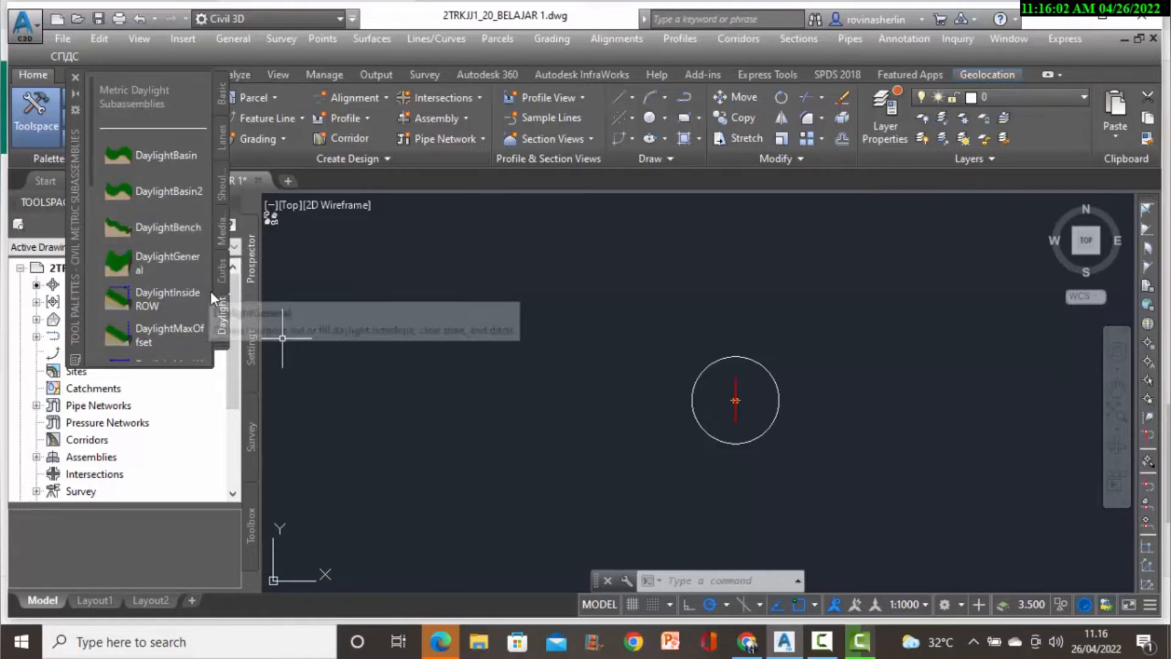
pyautogui.click(222, 139)
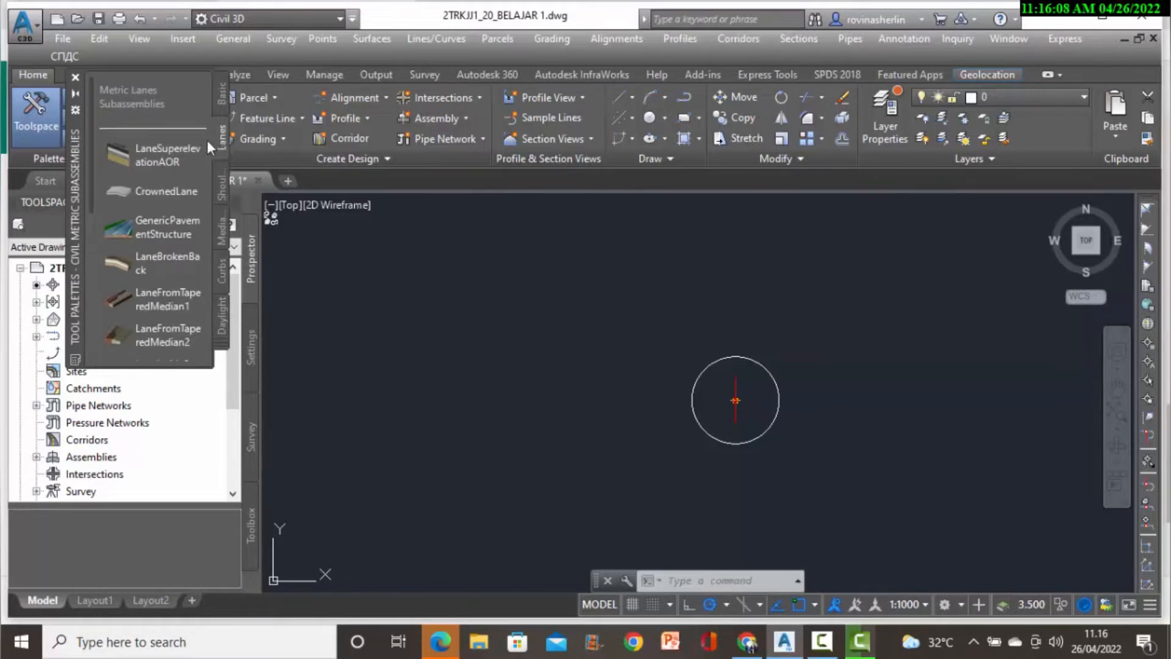
pyautogui.click(174, 162)
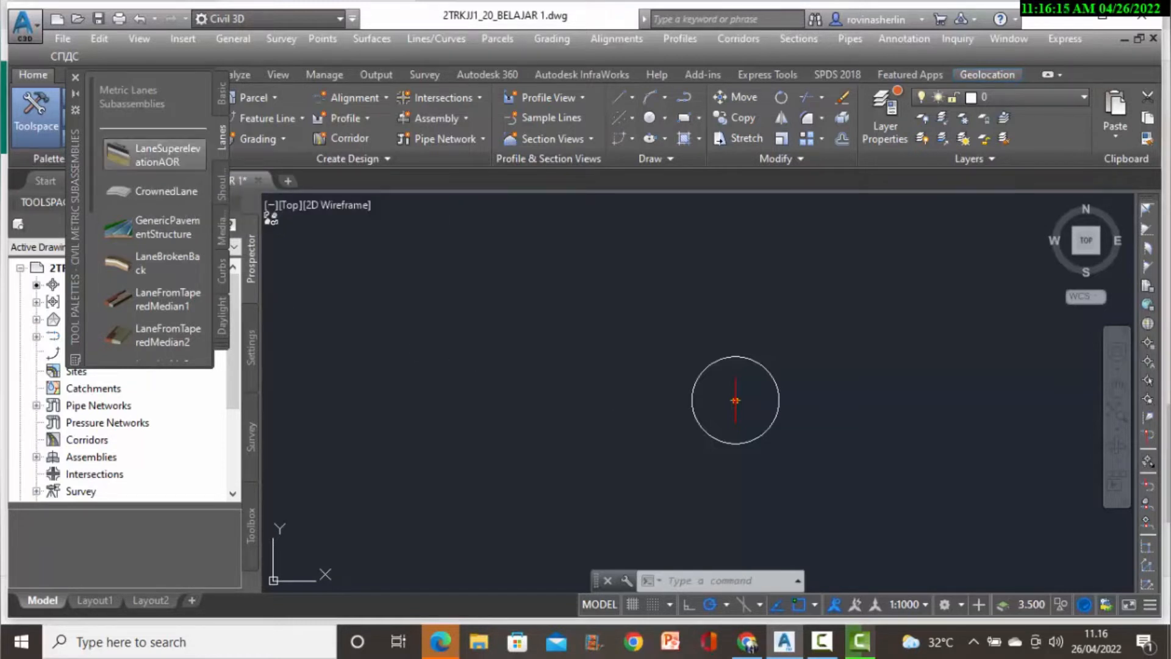
pyautogui.click(735, 401)
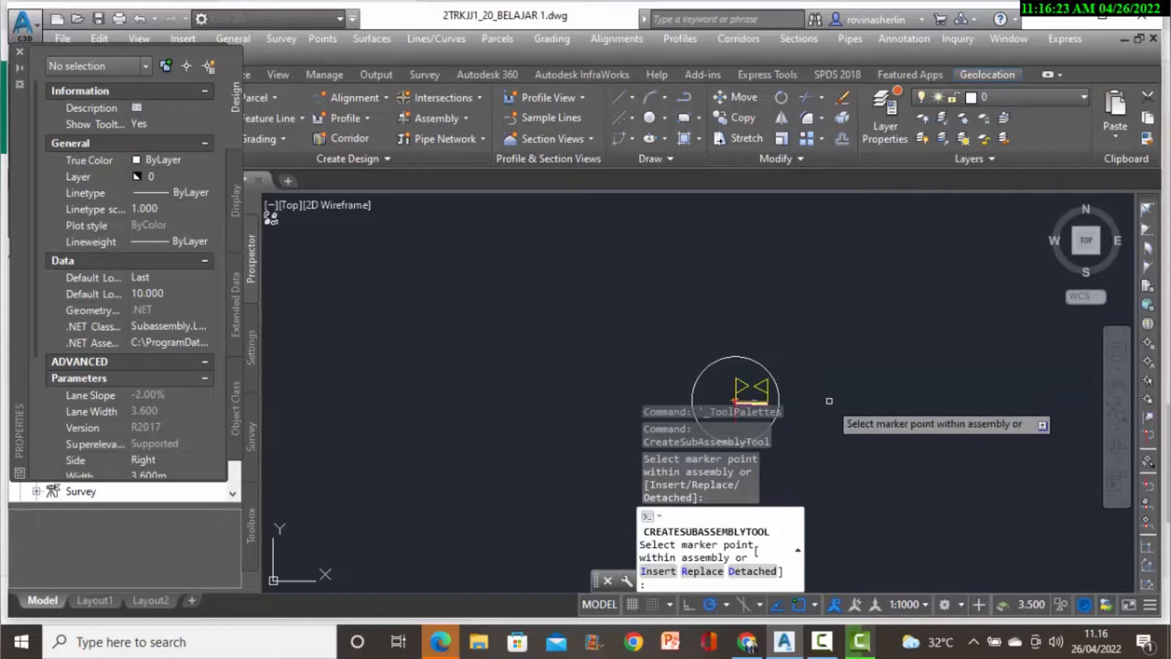
pyautogui.scroll(3, 783, 402)
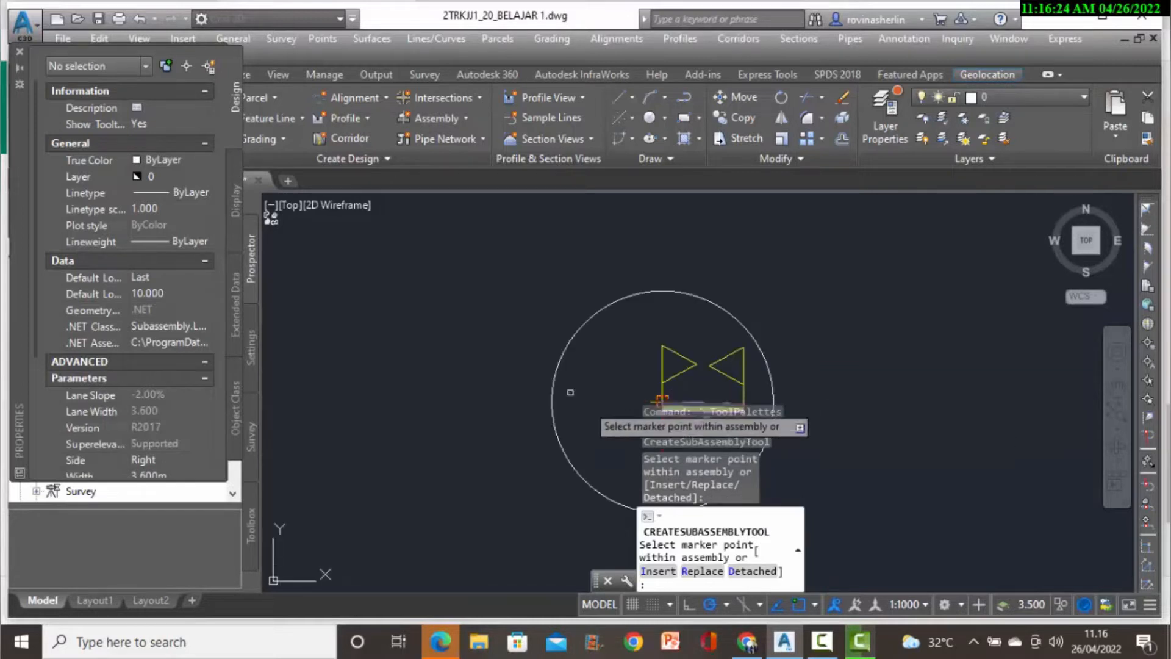
pyautogui.scroll(6, 587, 401)
pyautogui.moveTo(955, 486)
pyautogui.mouseDown(button='middle')
pyautogui.moveTo(457, 384)
pyautogui.moveTo(452, 373)
pyautogui.mouseUp(button='middle')
pyautogui.press('Escape')
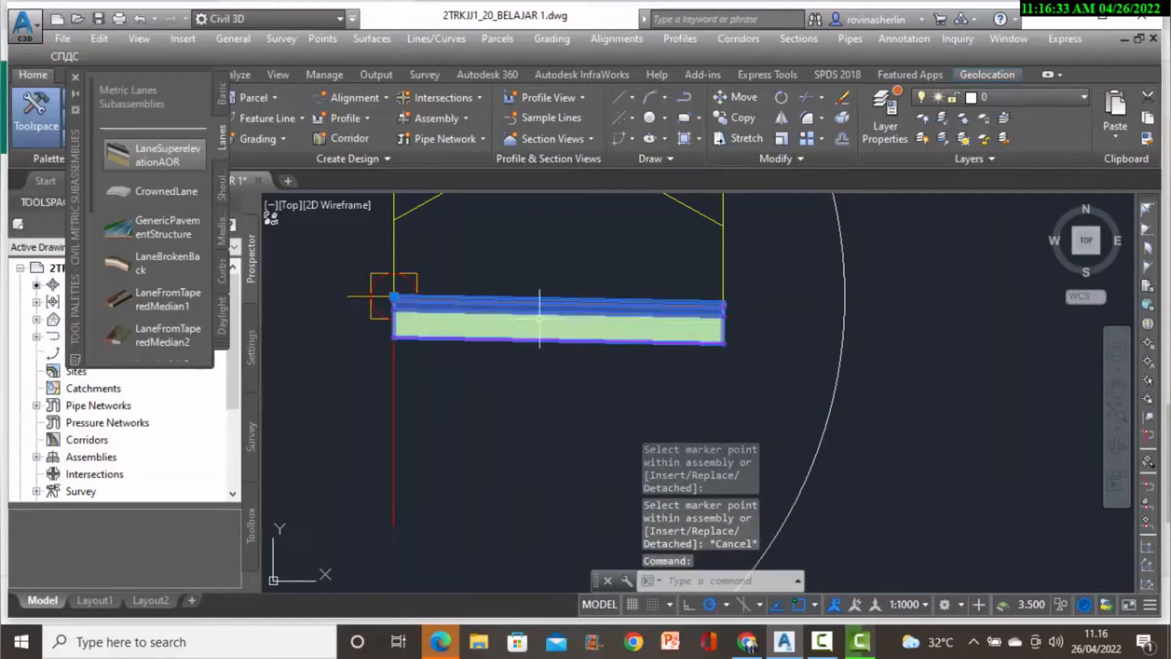
# Set the width of the right lane subassembly to 3.5 m in its properties.
pyautogui.click(540, 318)
pyautogui.rightClick(539, 318)
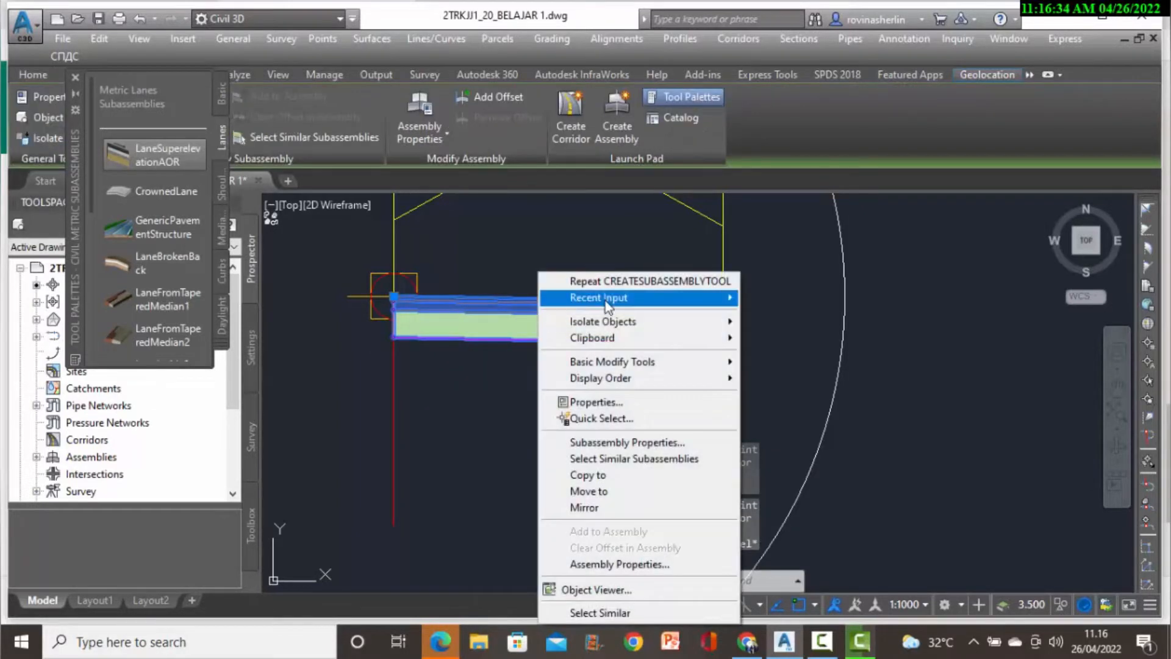
pyautogui.click(592, 401)
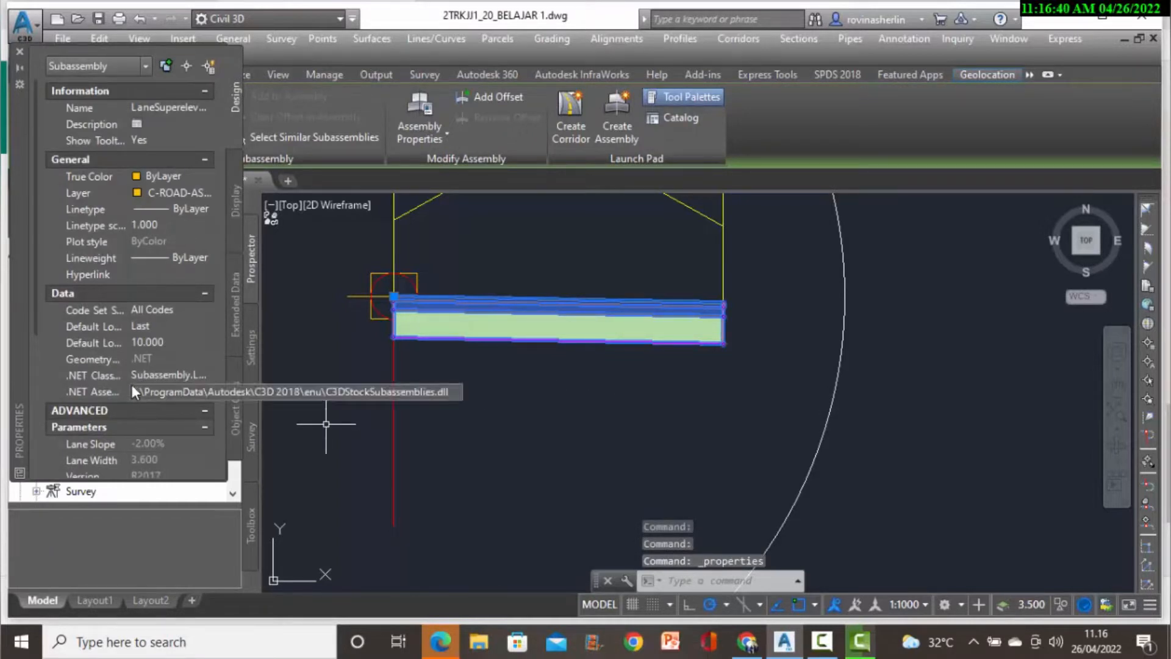
pyautogui.scroll(-3, 148, 375)
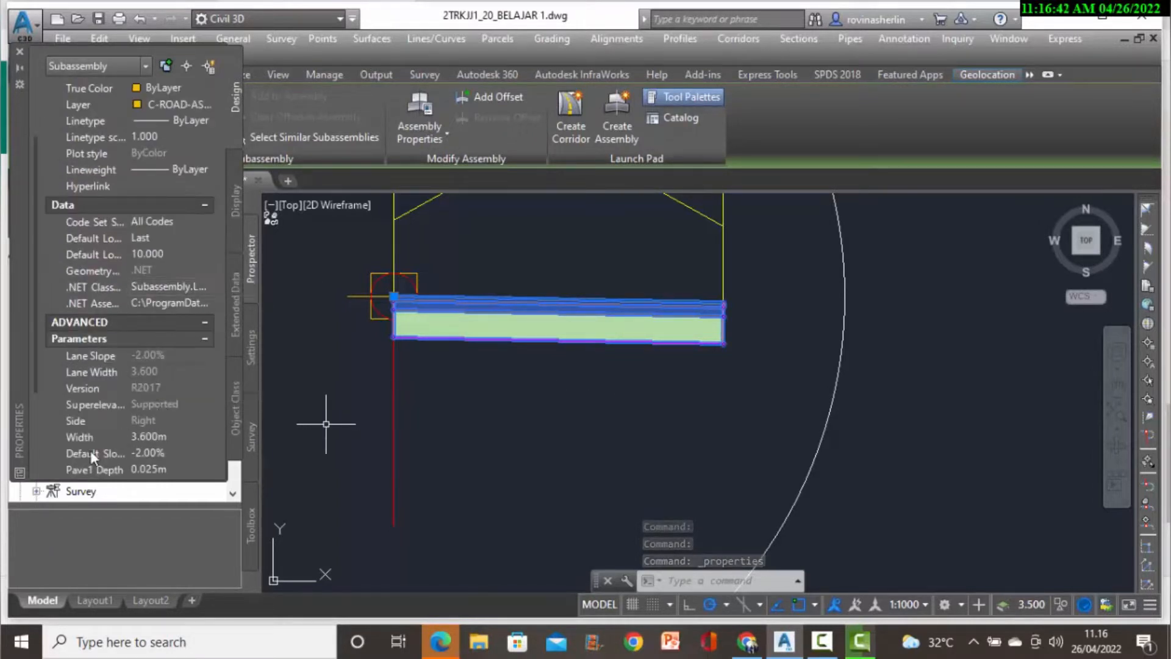
pyautogui.click(142, 437)
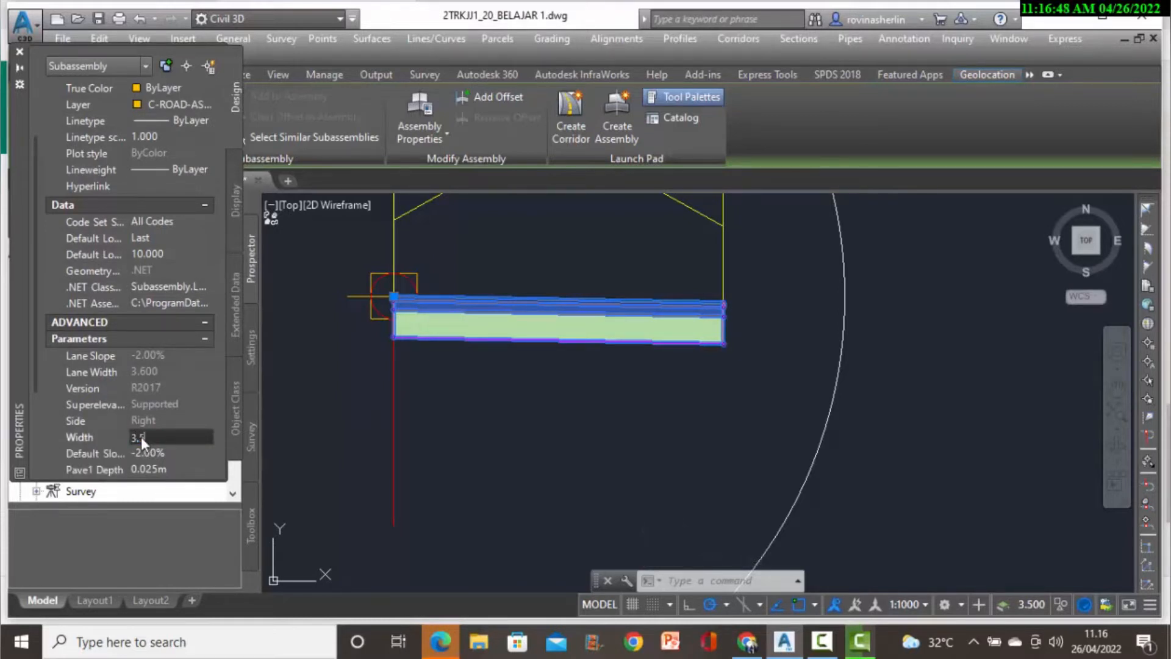
pyautogui.write('3.5')
pyautogui.press('Return')
# Set the right lane's Use Superelevation parameter to Right Lane Outside, close its properties and deselect the lane.
pyautogui.scroll(-2, 158, 421)
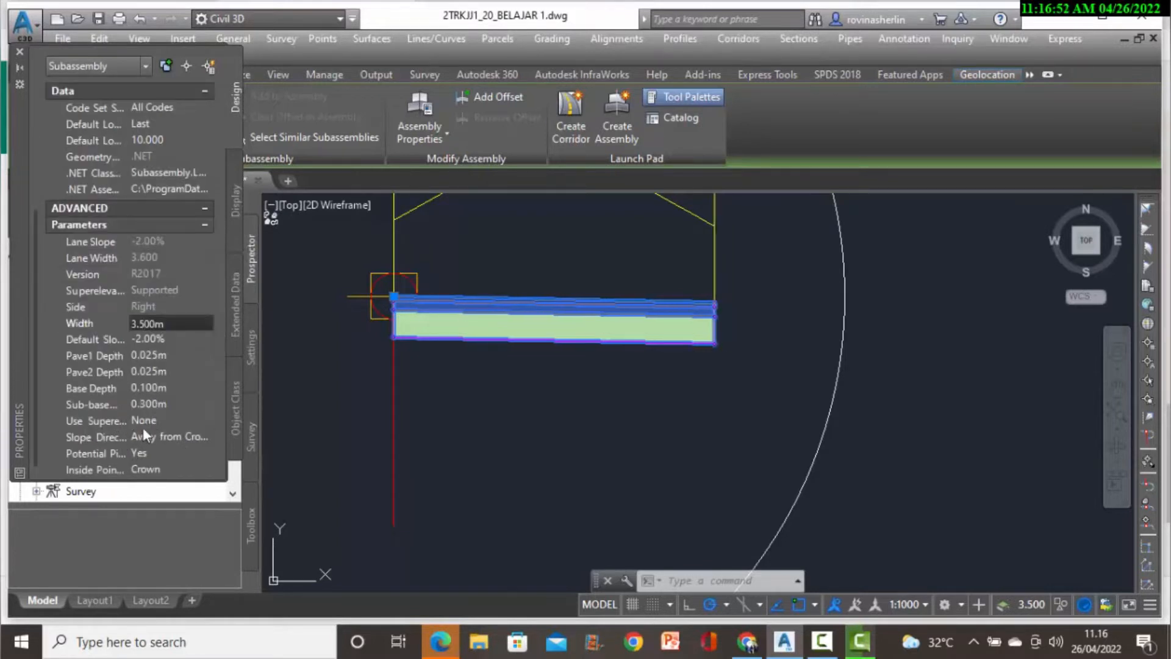
pyautogui.click(152, 420)
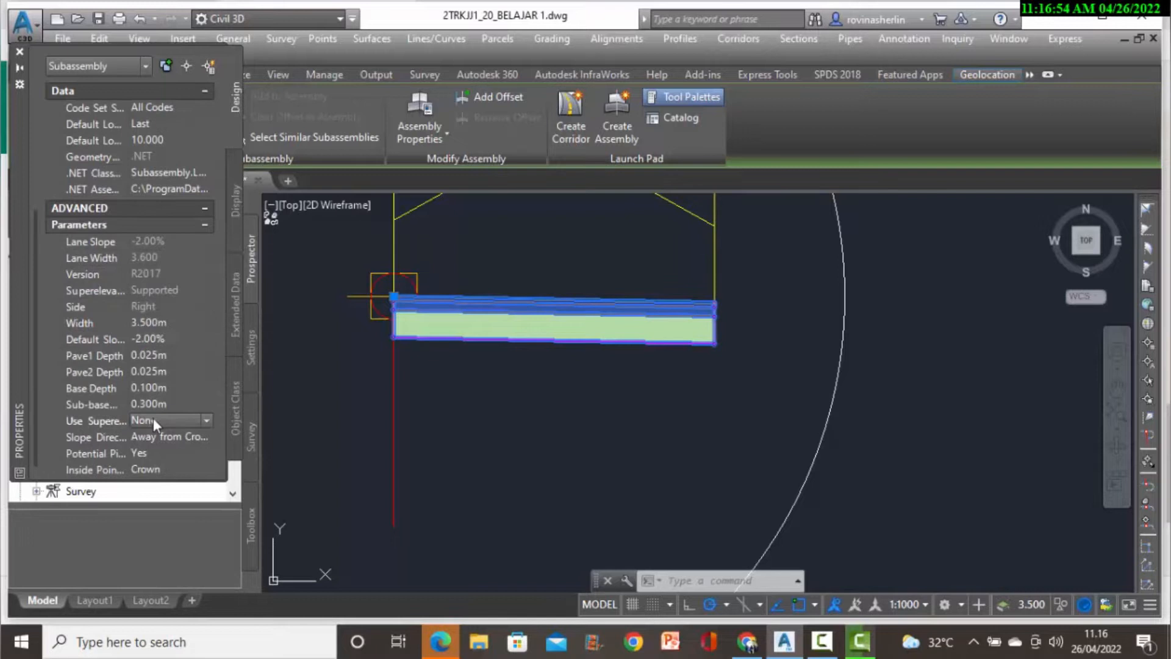
pyautogui.click(207, 420)
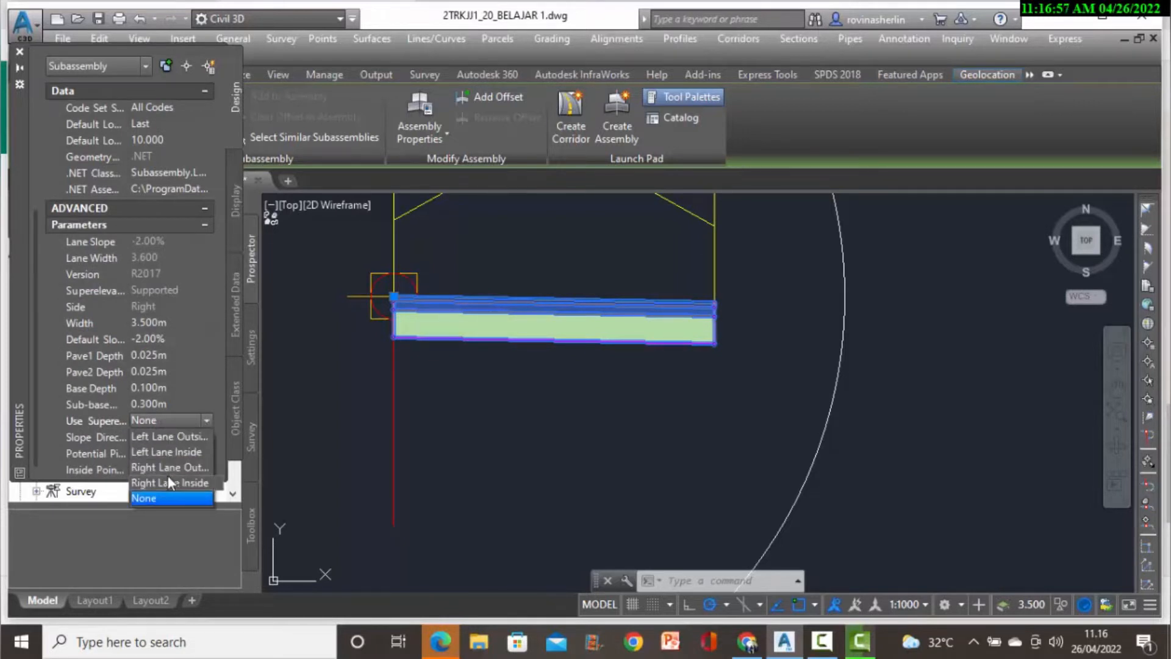
pyautogui.click(167, 468)
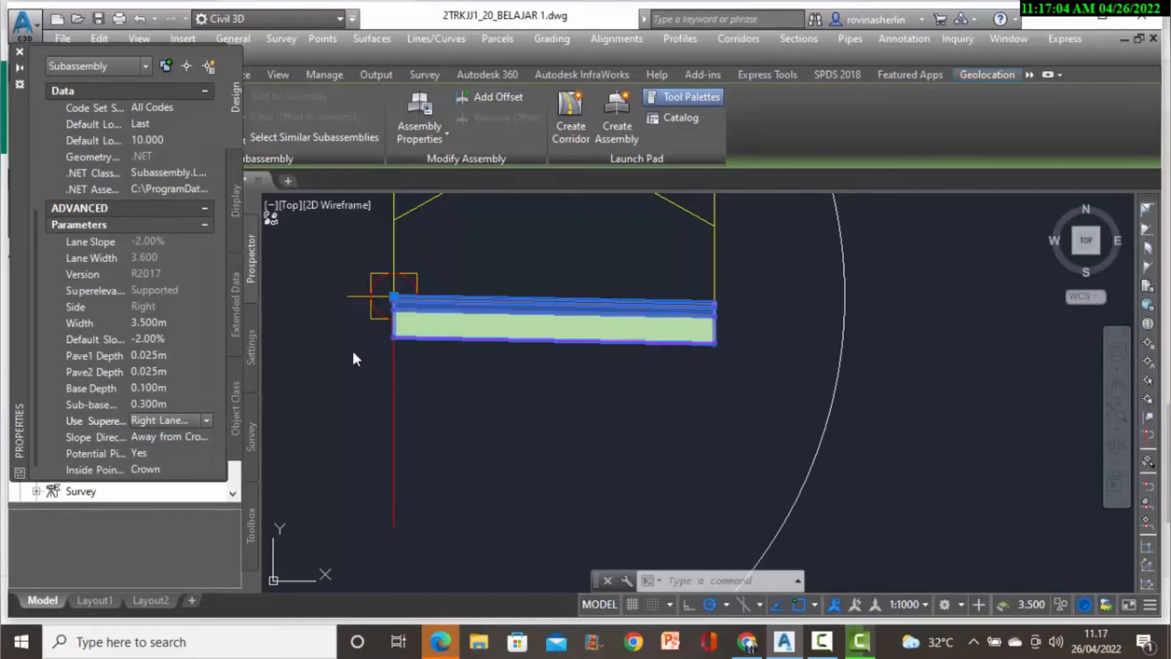
pyautogui.click(21, 54)
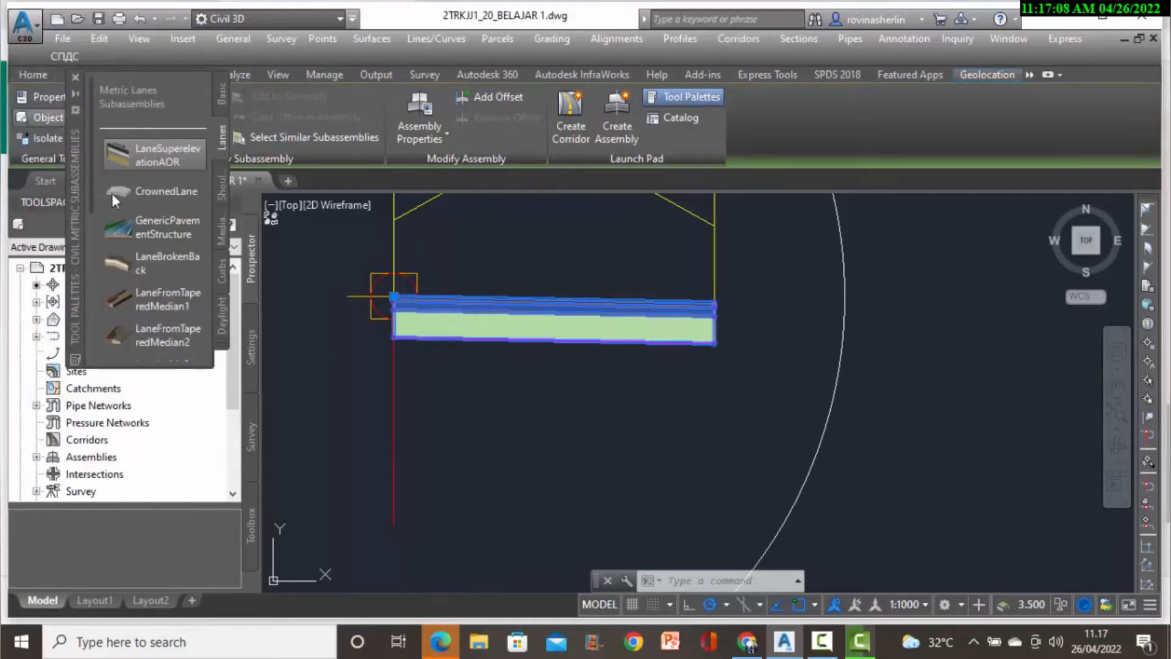
pyautogui.click(156, 262)
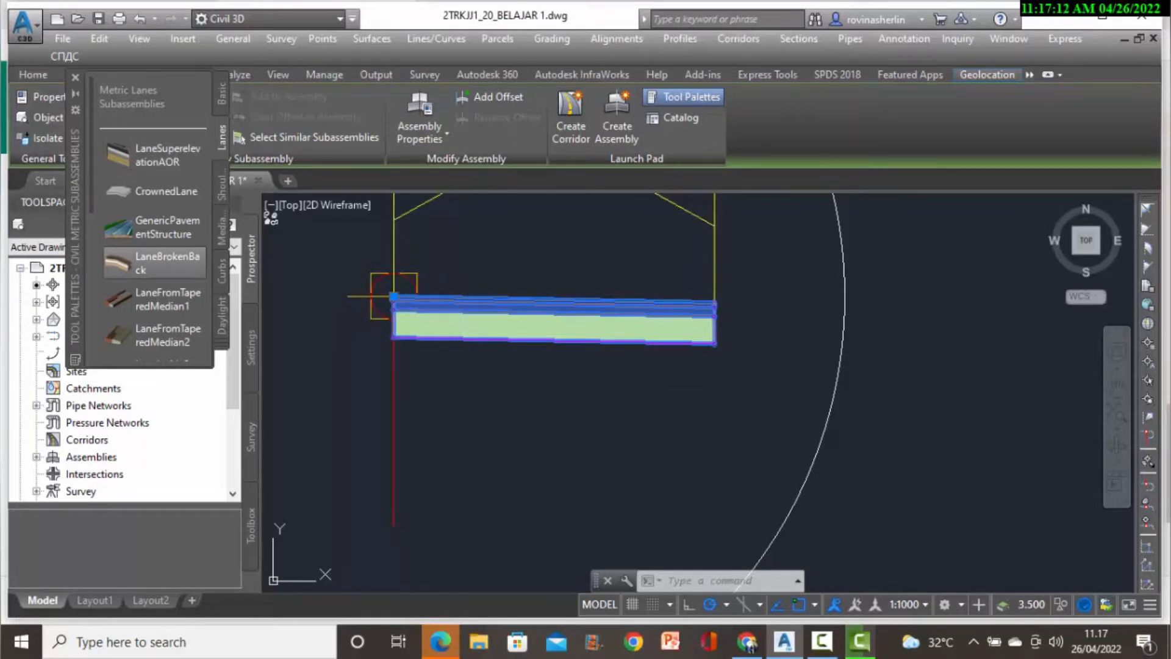
pyautogui.press('Escape')
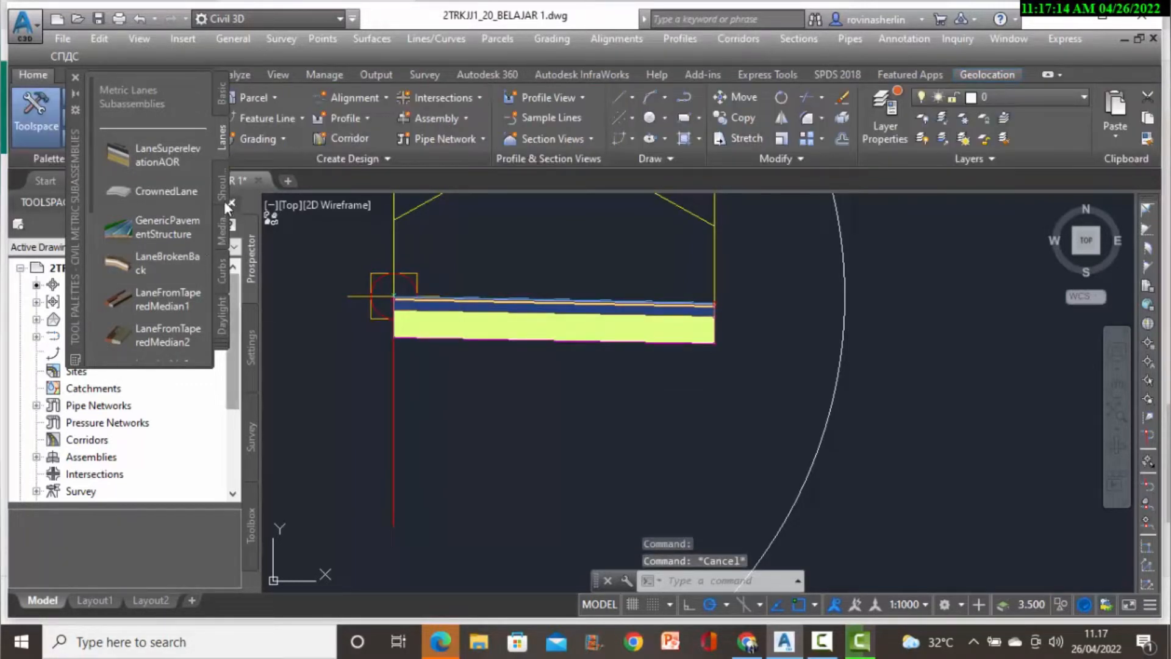
# Attach a ShoulderExtendAll subassembly from the metric shoulders set to the top outer edge marker of the right lane.
pyautogui.click(217, 185)
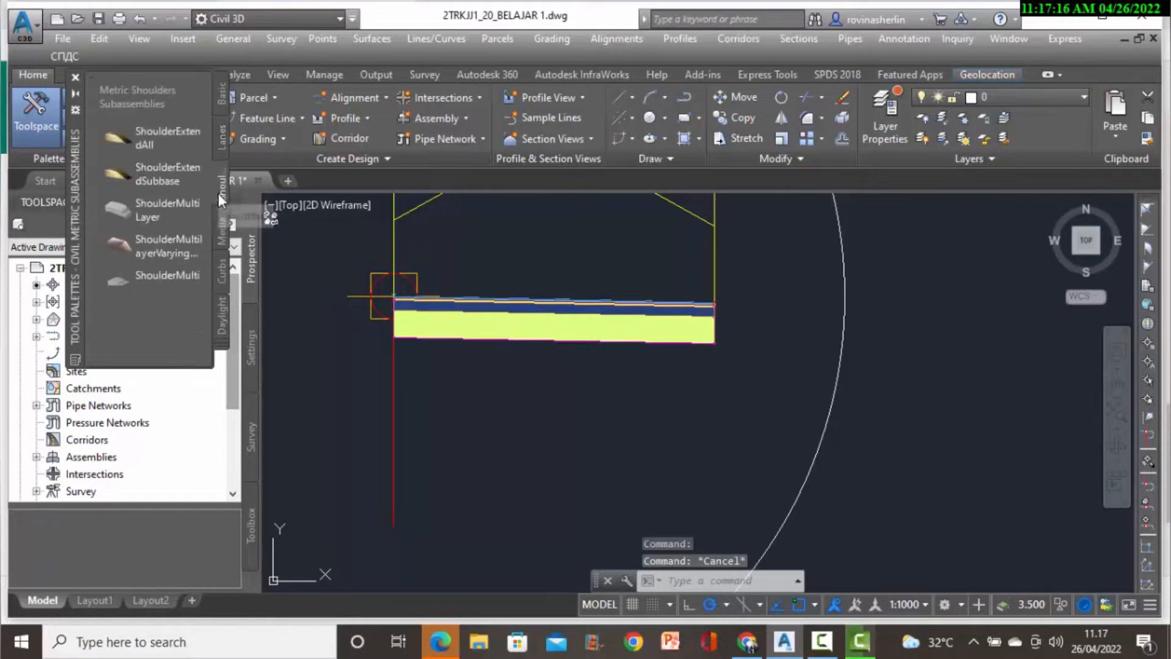
pyautogui.click(138, 142)
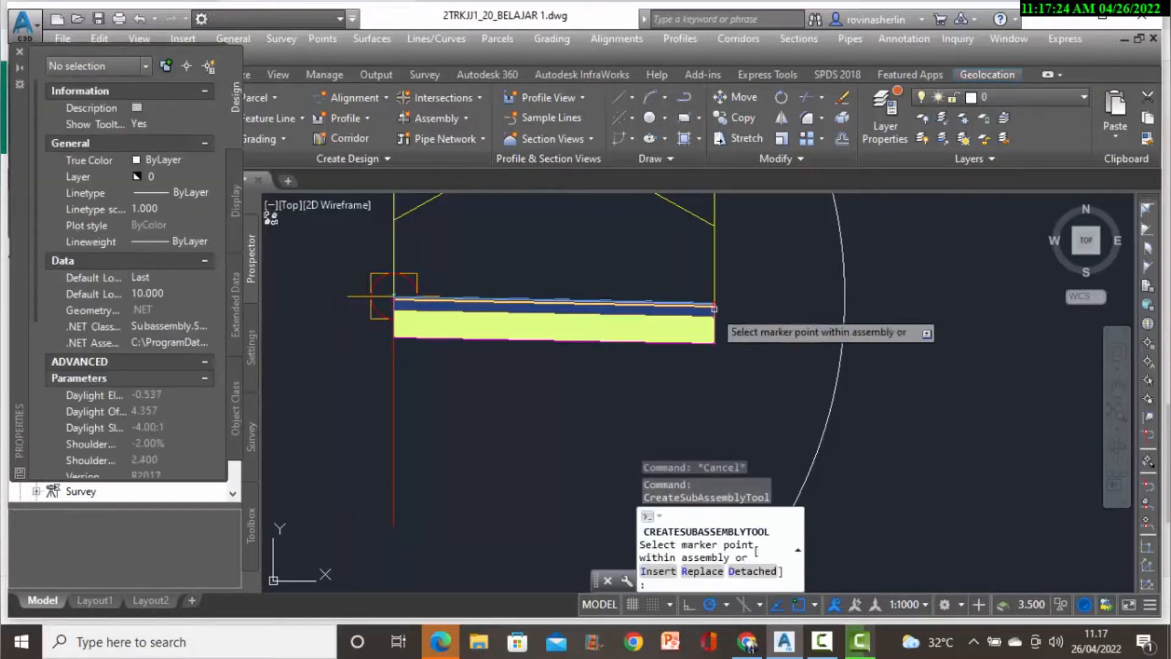
pyautogui.scroll(2, 720, 305)
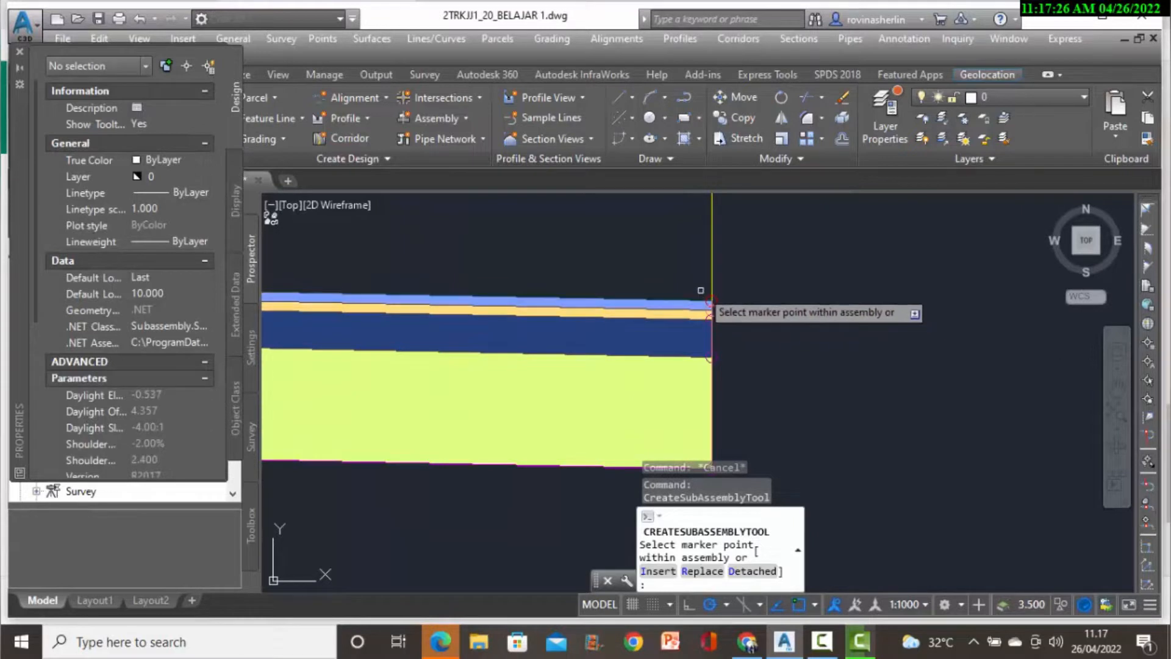
pyautogui.scroll(3, 720, 300)
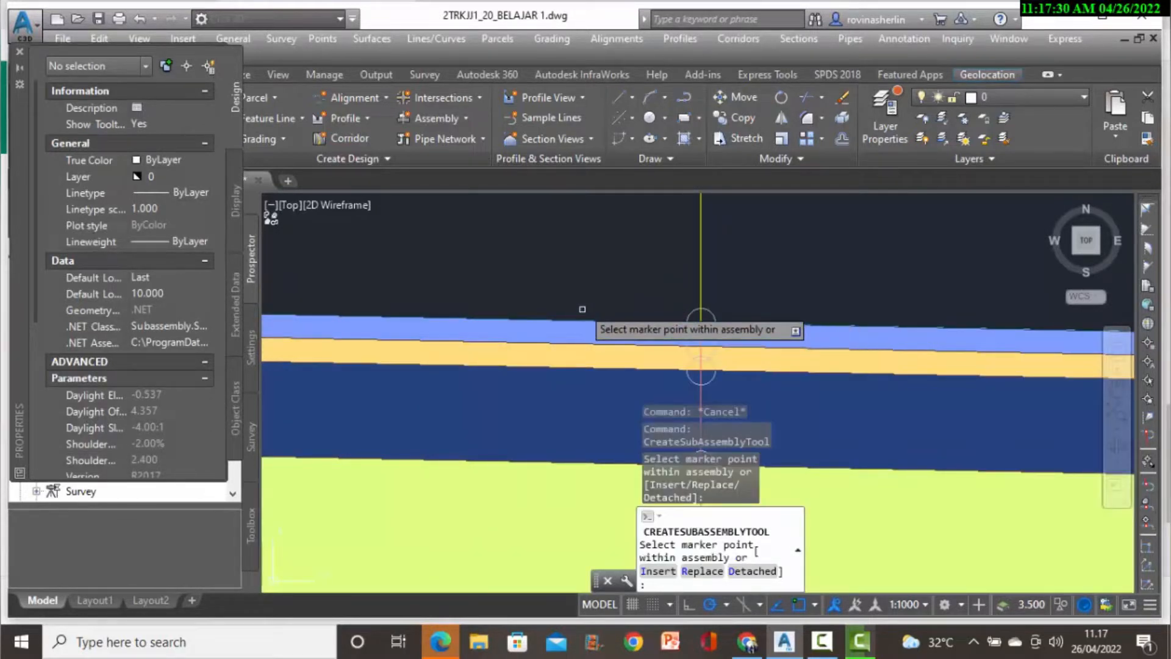
pyautogui.scroll(-5, 583, 308)
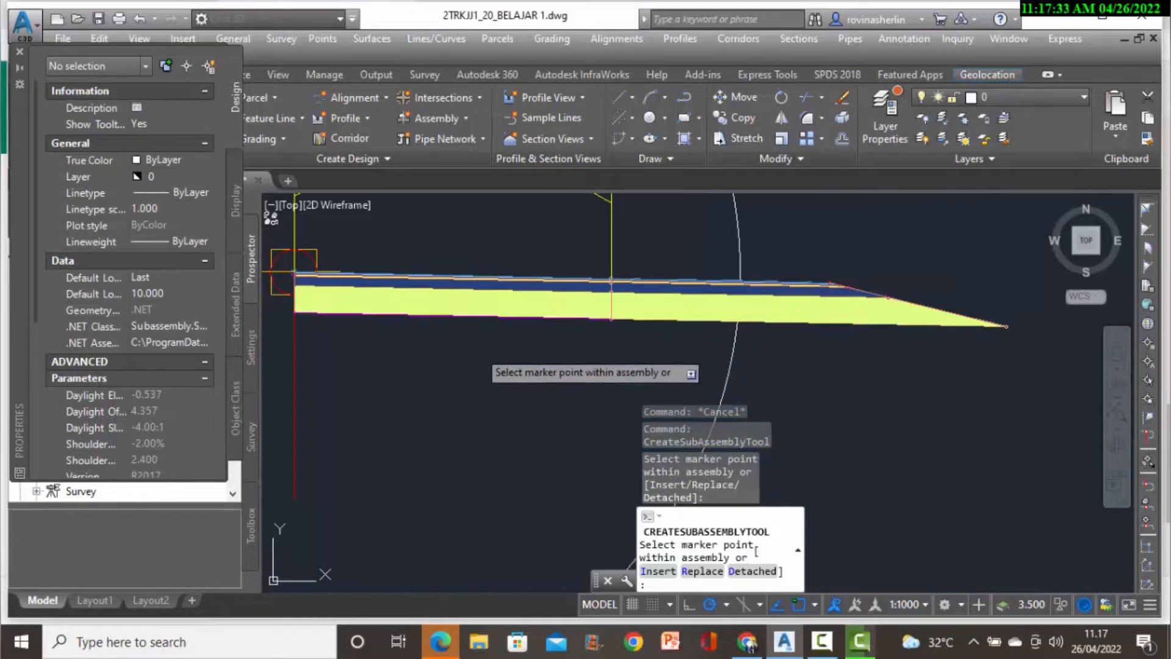
pyautogui.press('Escape')
pyautogui.press('Escape')
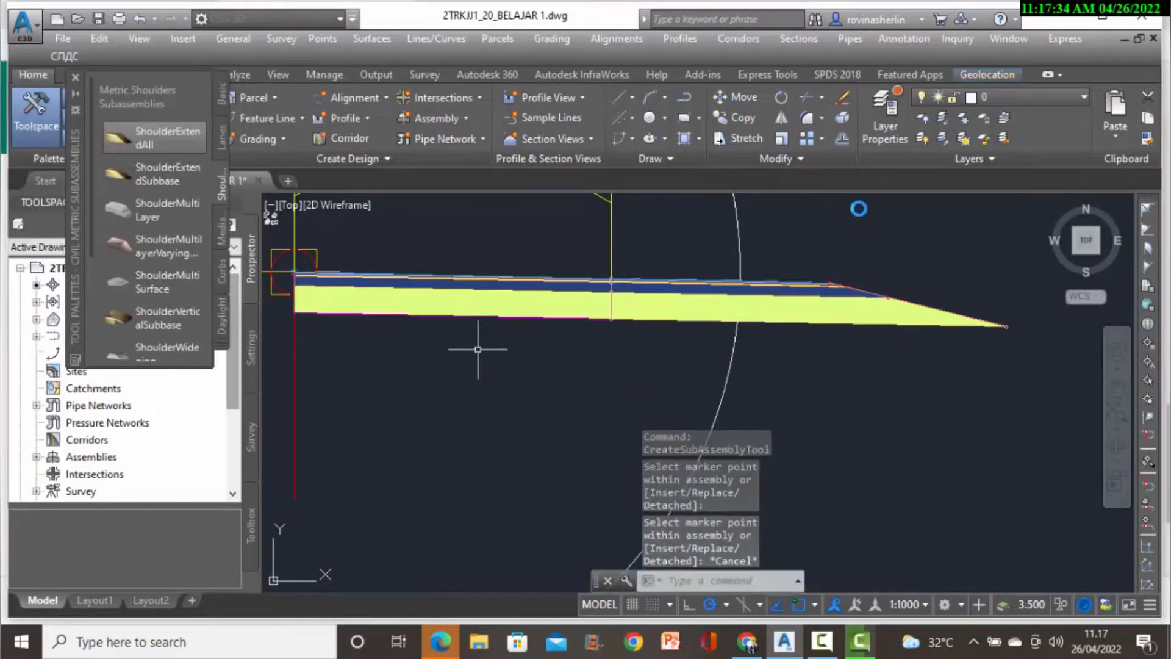
# Set the right shoulder subassembly's Use Superelevation parameter to Right Outside Shoulder in its properties.
pyautogui.click(692, 297)
pyautogui.rightClick(695, 299)
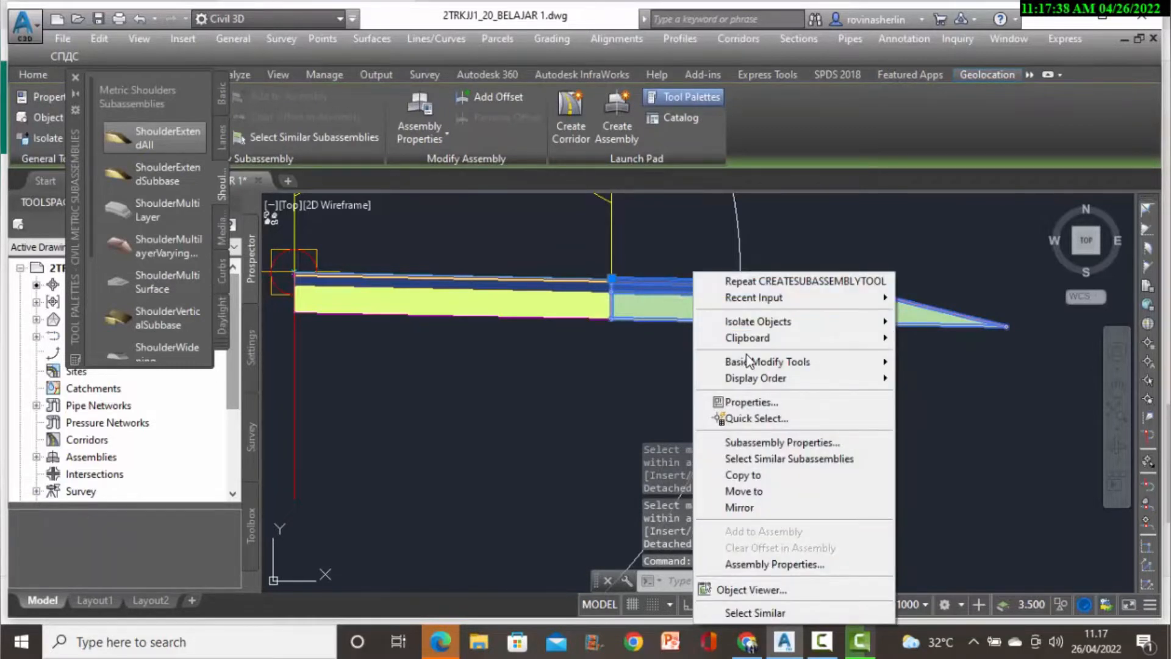
pyautogui.click(750, 402)
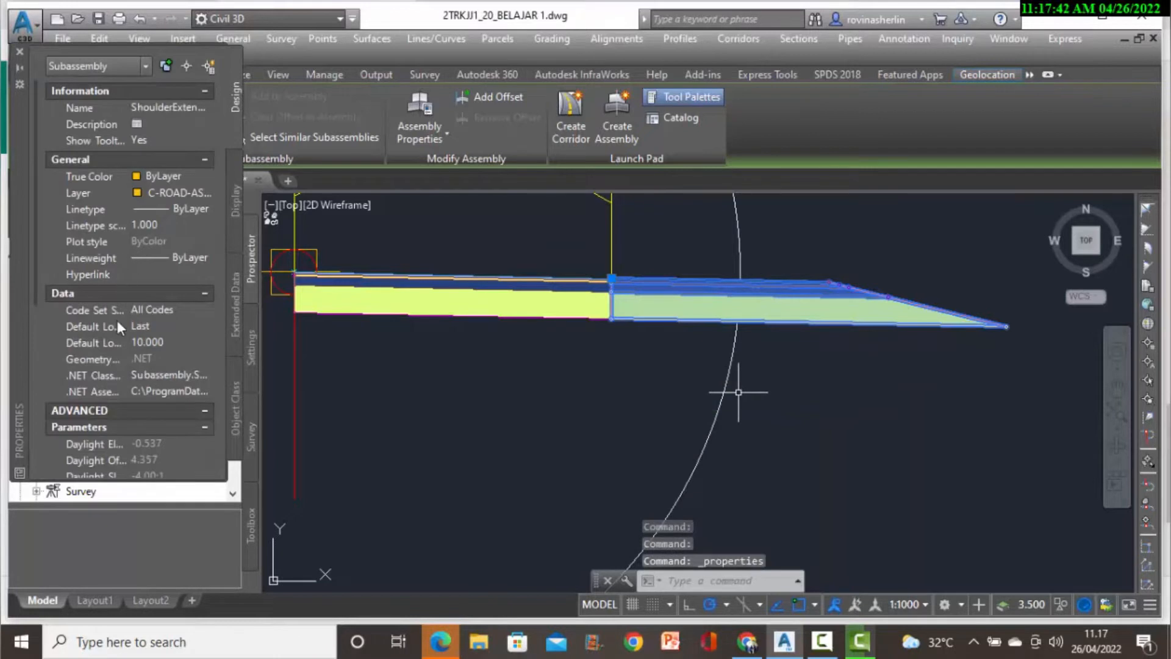
pyautogui.scroll(-5, 113, 339)
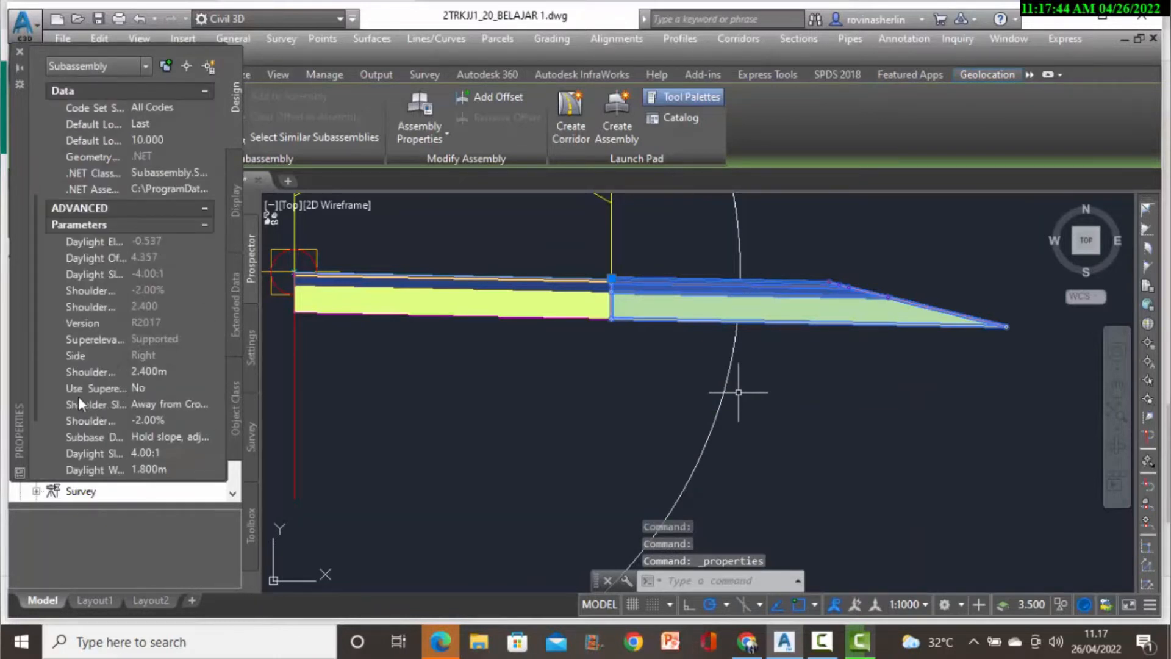
pyautogui.click(144, 388)
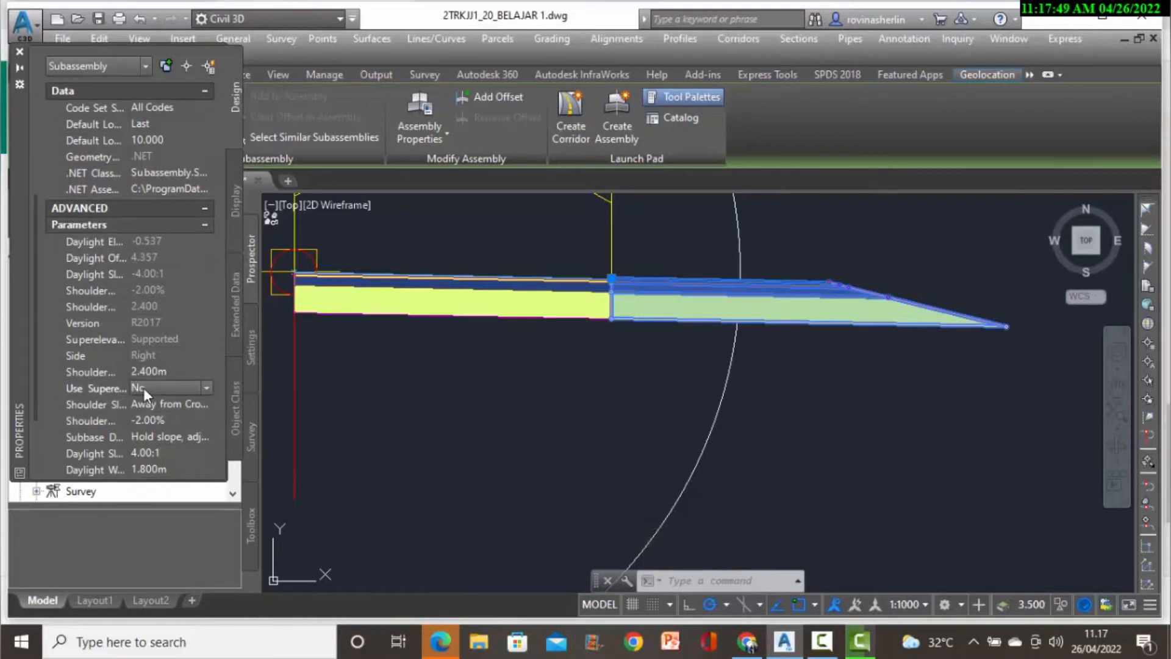
pyautogui.click(205, 391)
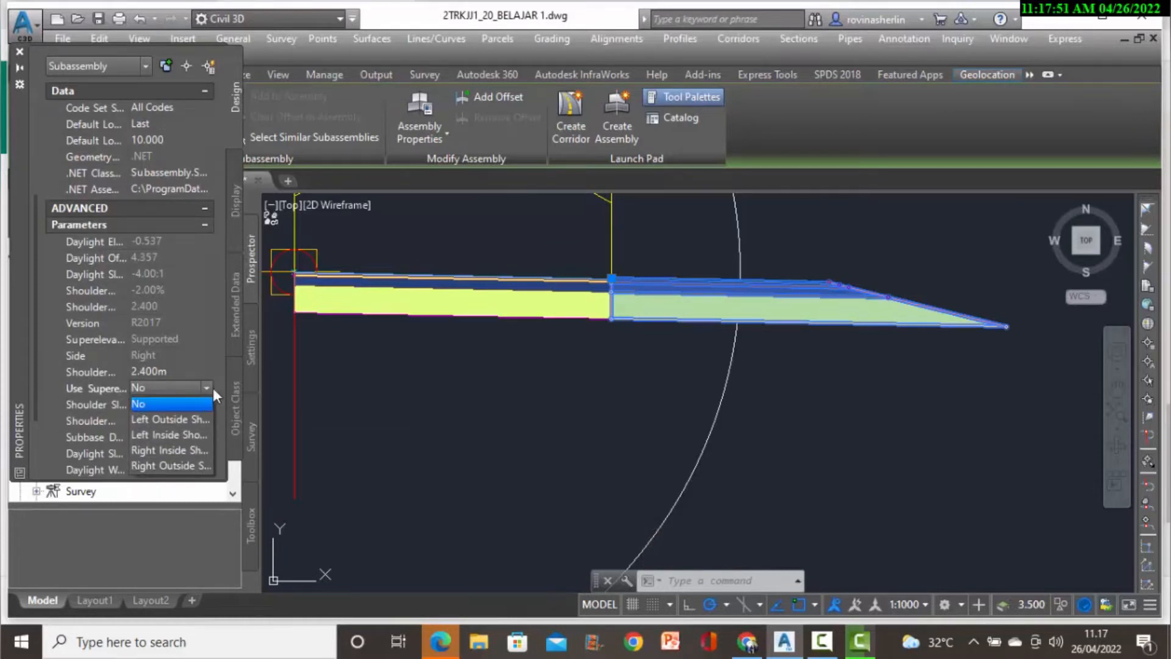
pyautogui.click(174, 464)
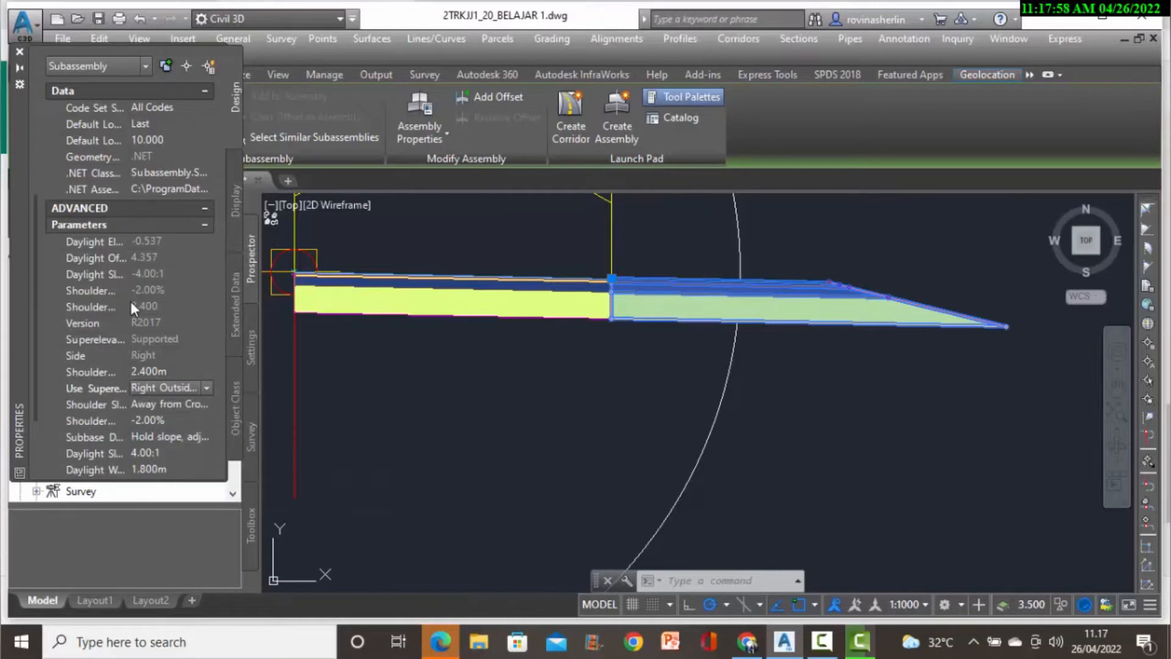
# Set the shoulder slope of the right shoulder subassembly to -5%.
pyautogui.scroll(-3, 129, 382)
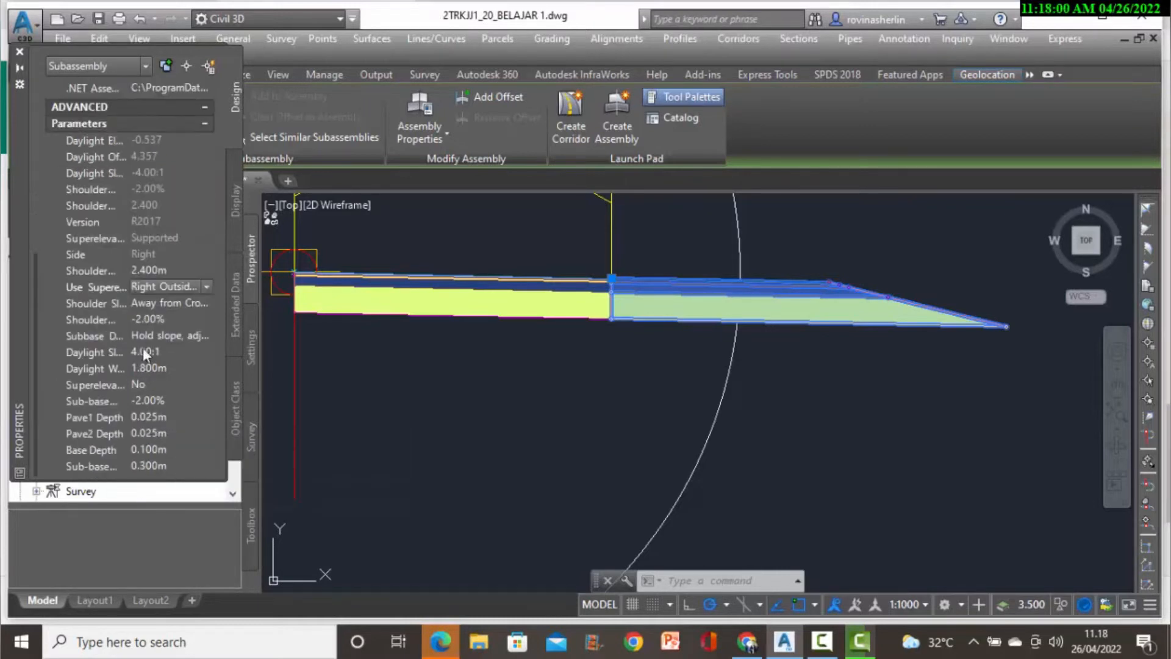
pyautogui.click(147, 318)
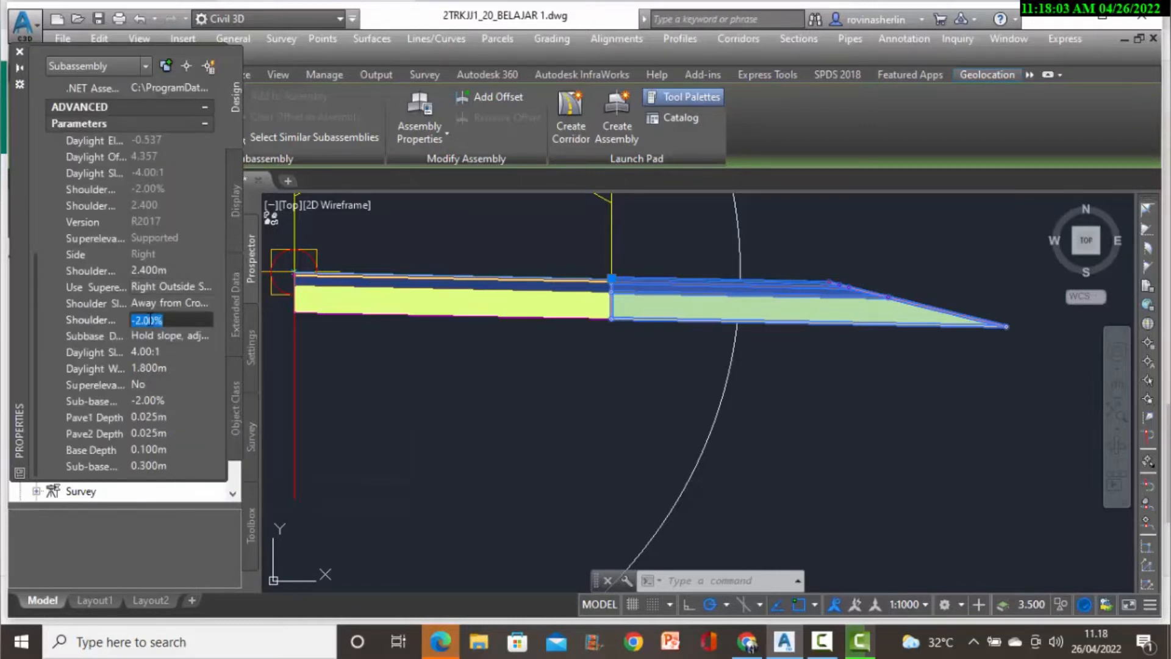
pyautogui.write('-5')
pyautogui.press('Return')
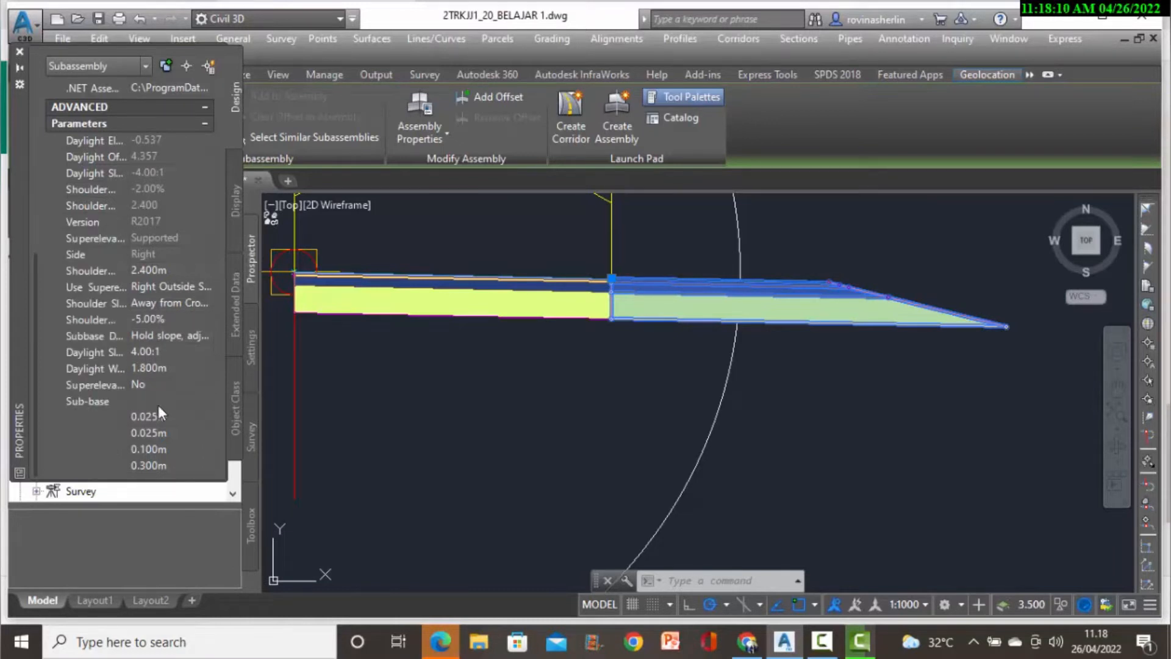
# Set the right shoulder's sub-base slope to -5% and both its Pave1 and Pave2 depths to 0.
pyautogui.click(159, 405)
pyautogui.write('-5')
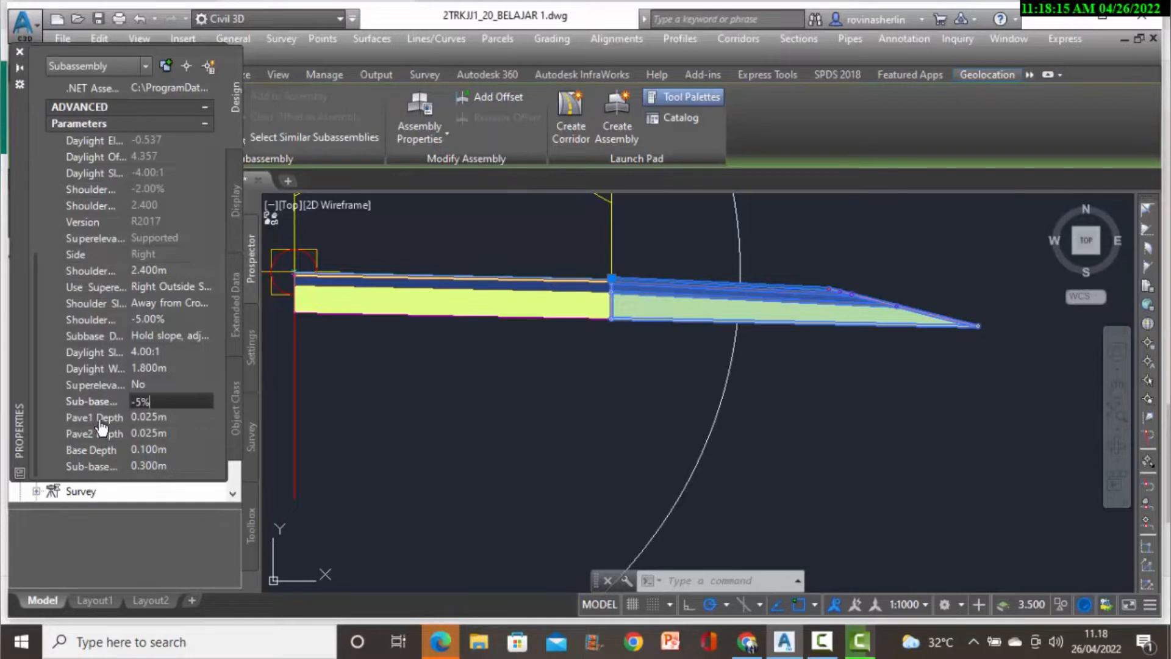
pyautogui.click(144, 418)
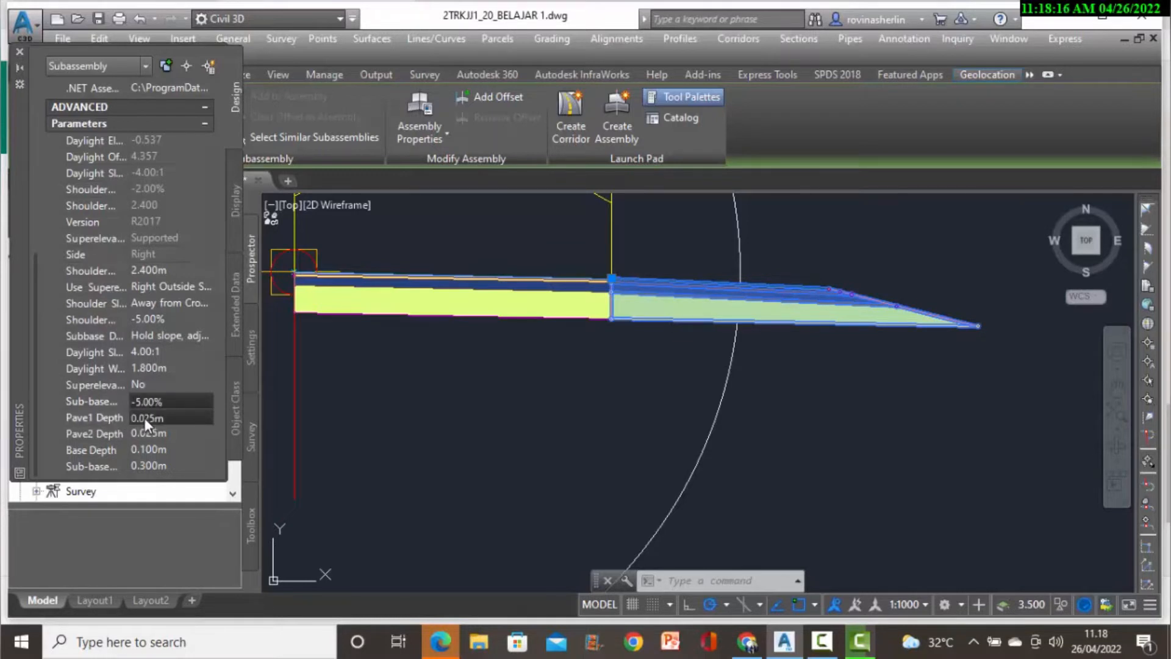
pyautogui.write('0')
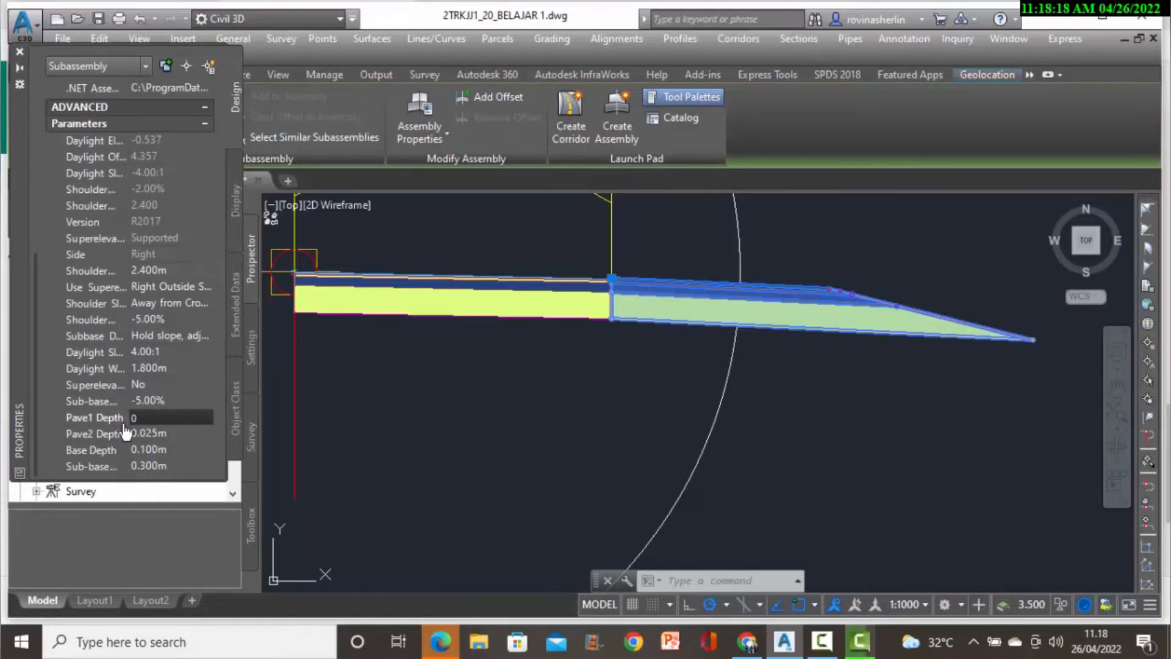
pyautogui.click(144, 433)
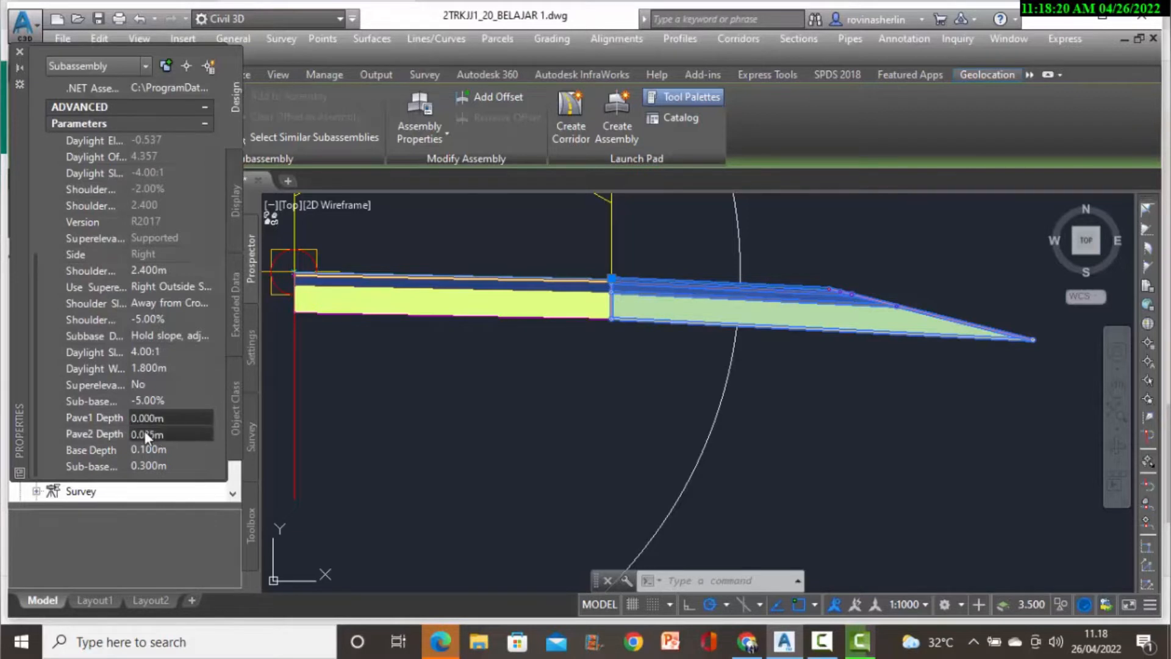
pyautogui.write('0')
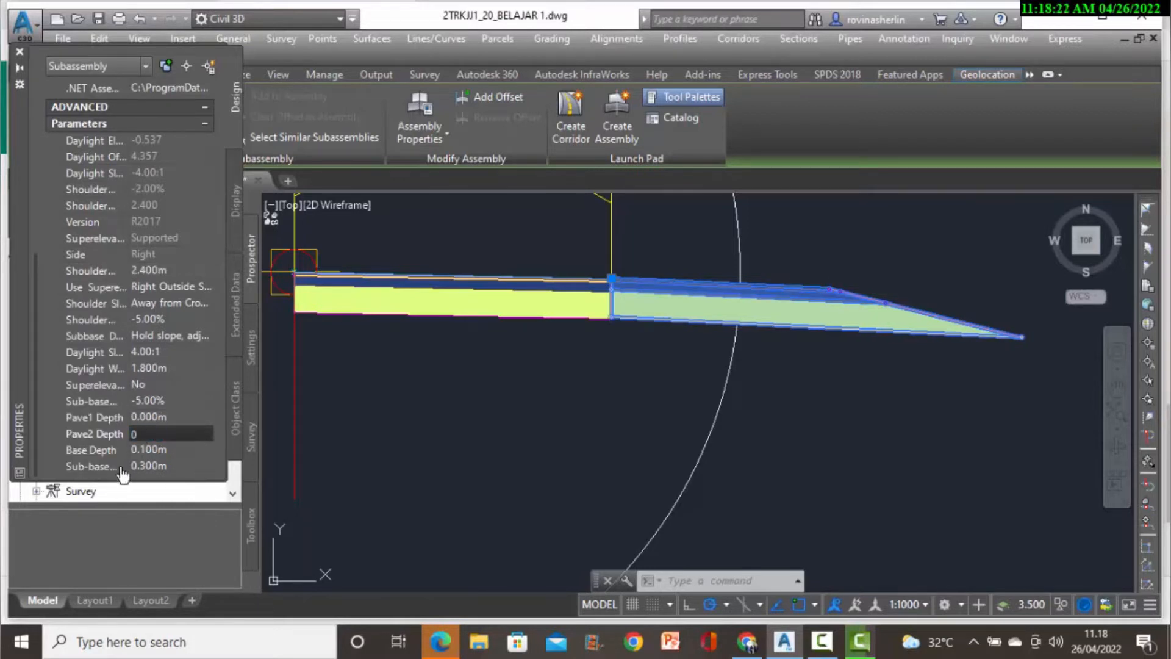
# Set the right shoulder's base depth to 0 and sub-base depth to 0.45 m, and close its properties.
pyautogui.click(156, 450)
pyautogui.write('0')
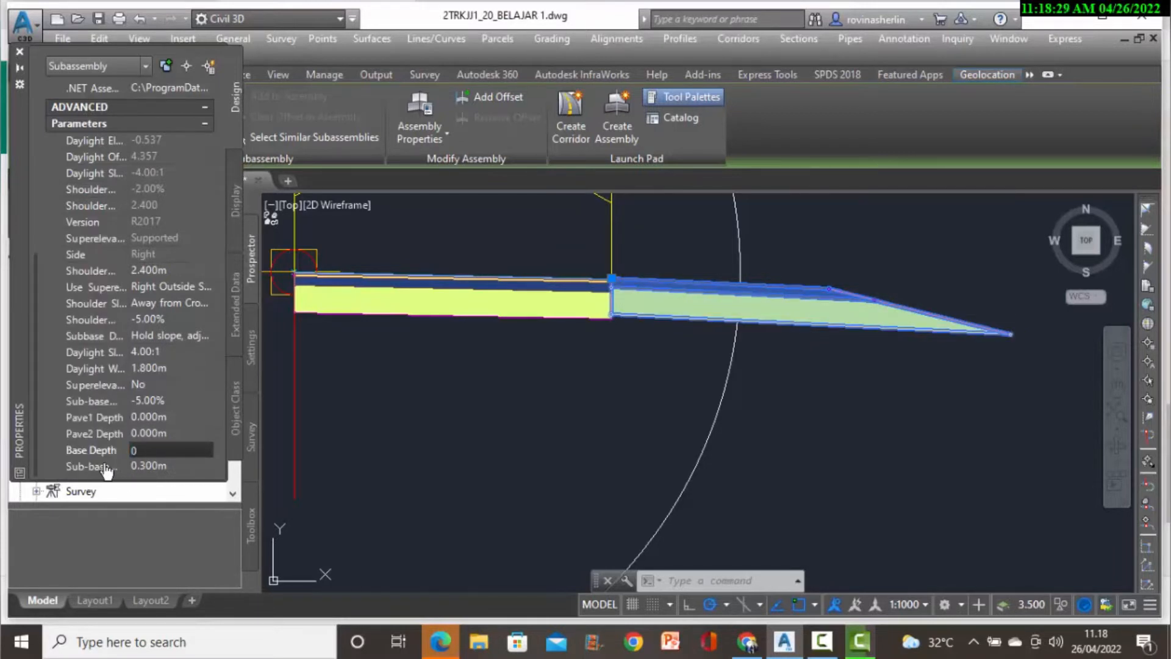
pyautogui.click(157, 464)
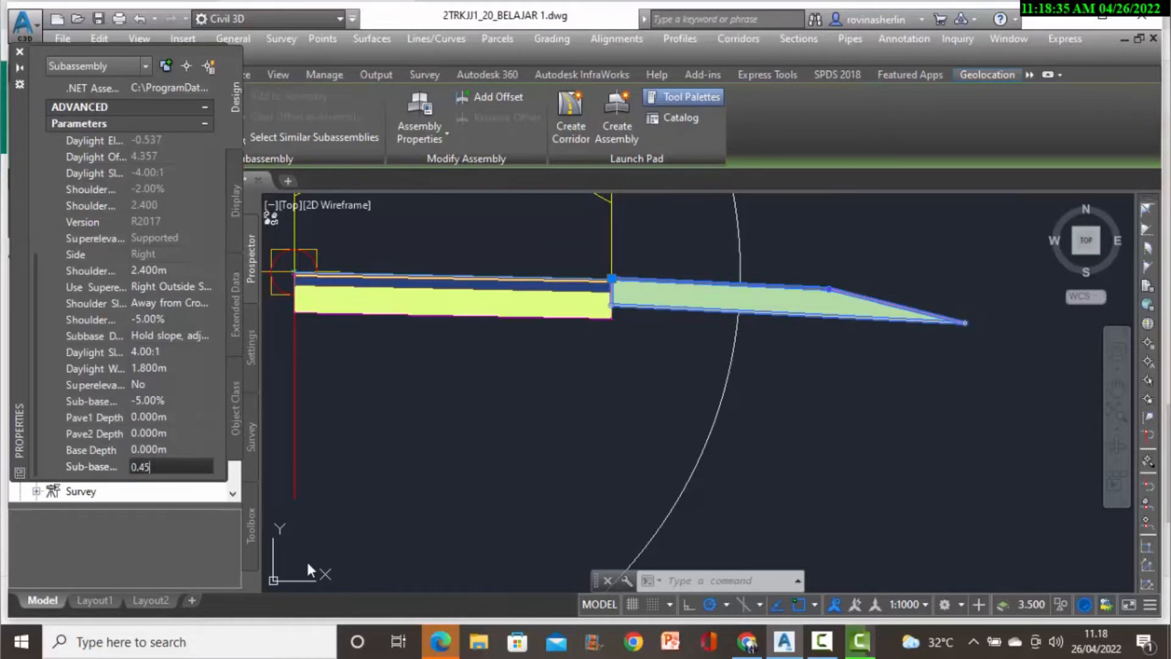
pyautogui.click(21, 51)
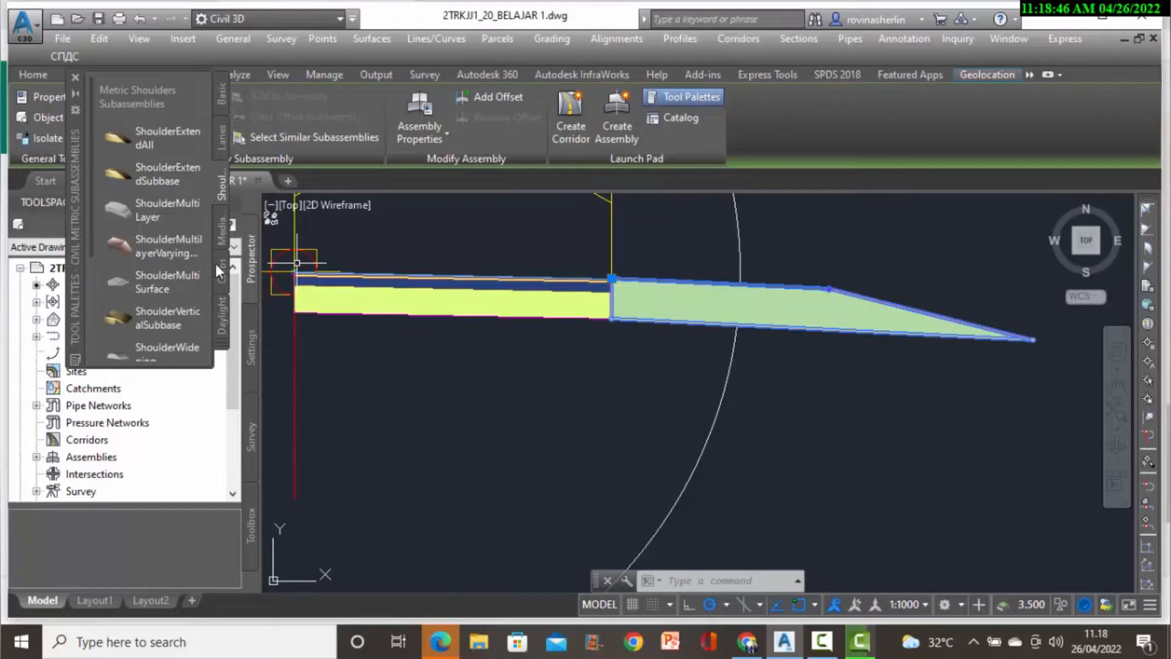
# Attach a DaylightGeneral subassembly from the metric daylight set to the right shoulder's outer end marker, and set the annotation scale to 1:200.
pyautogui.click(223, 317)
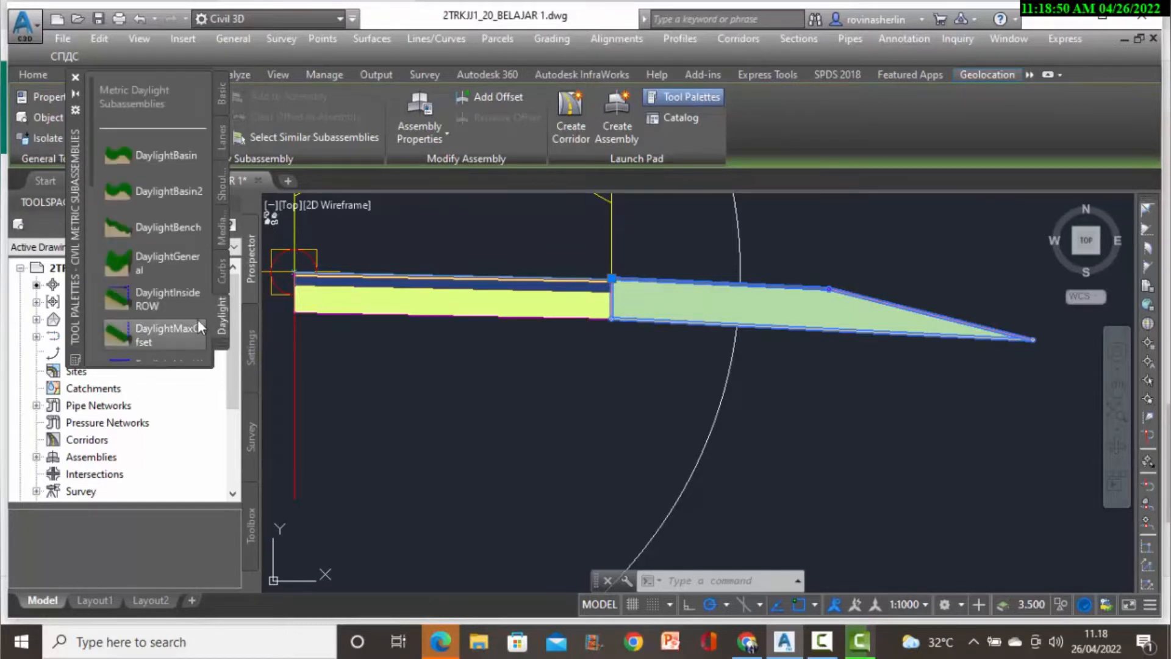
pyautogui.click(142, 260)
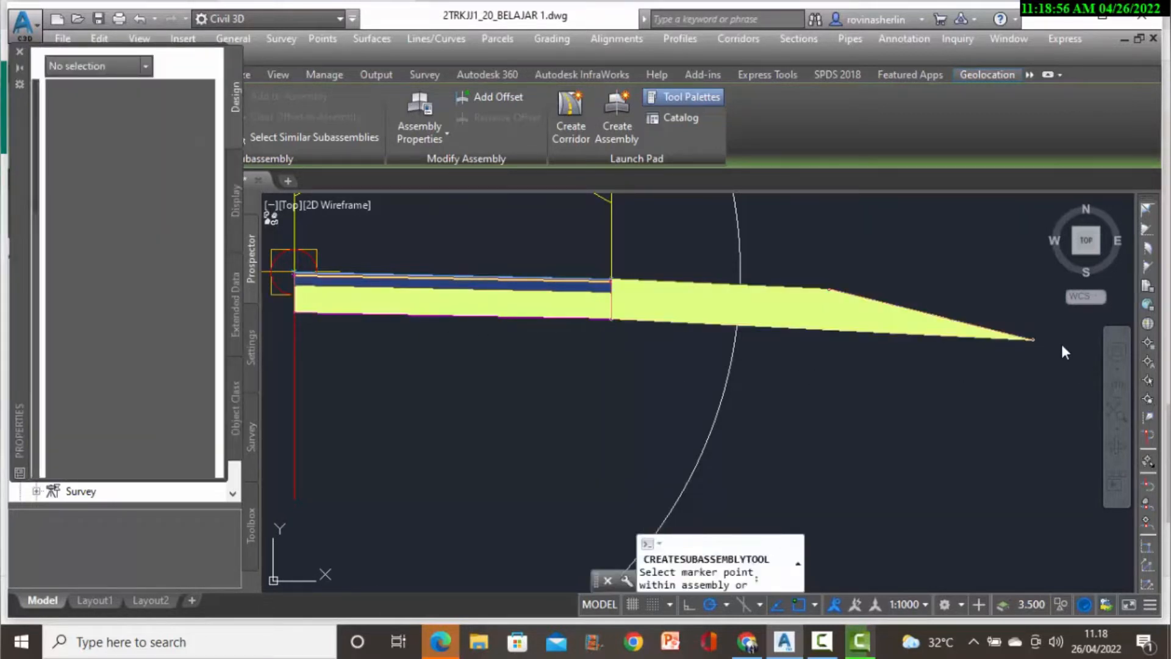
pyautogui.scroll(4, 1057, 342)
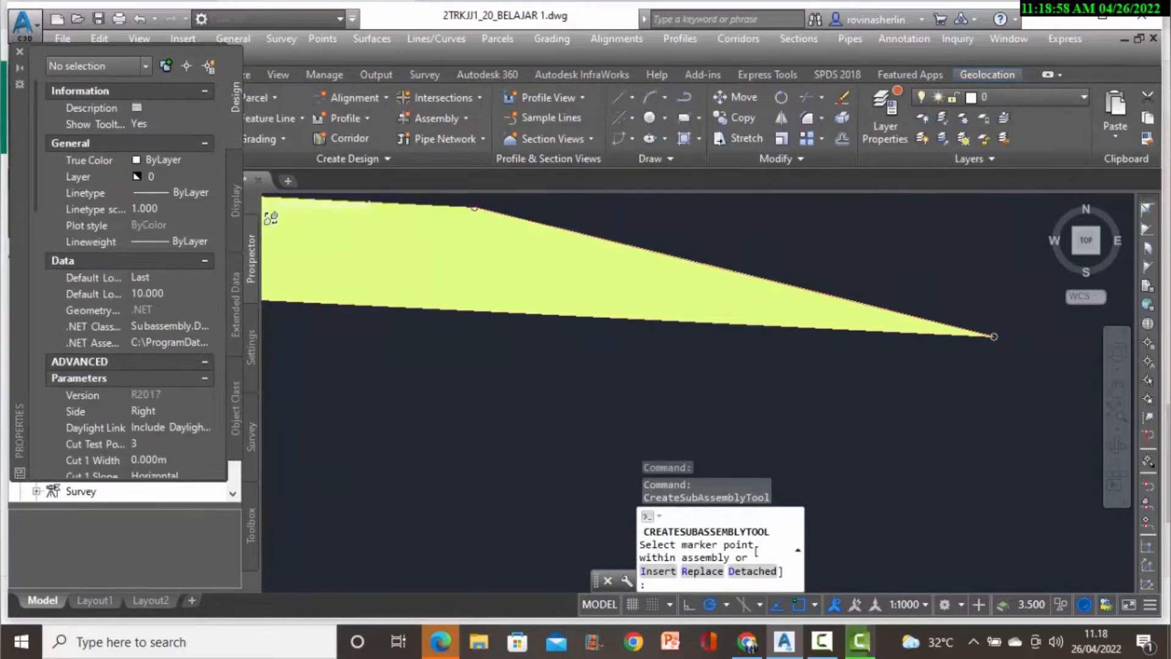
pyautogui.scroll(4, 1029, 334)
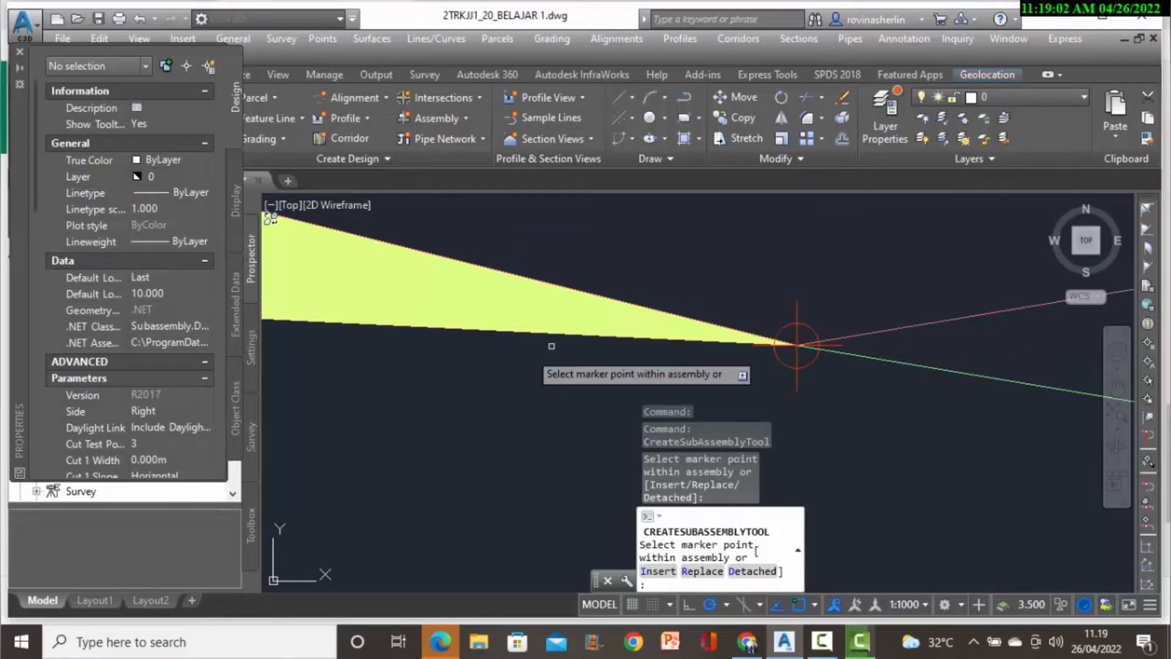
pyautogui.scroll(-3, 540, 336)
pyautogui.scroll(-4, 397, 342)
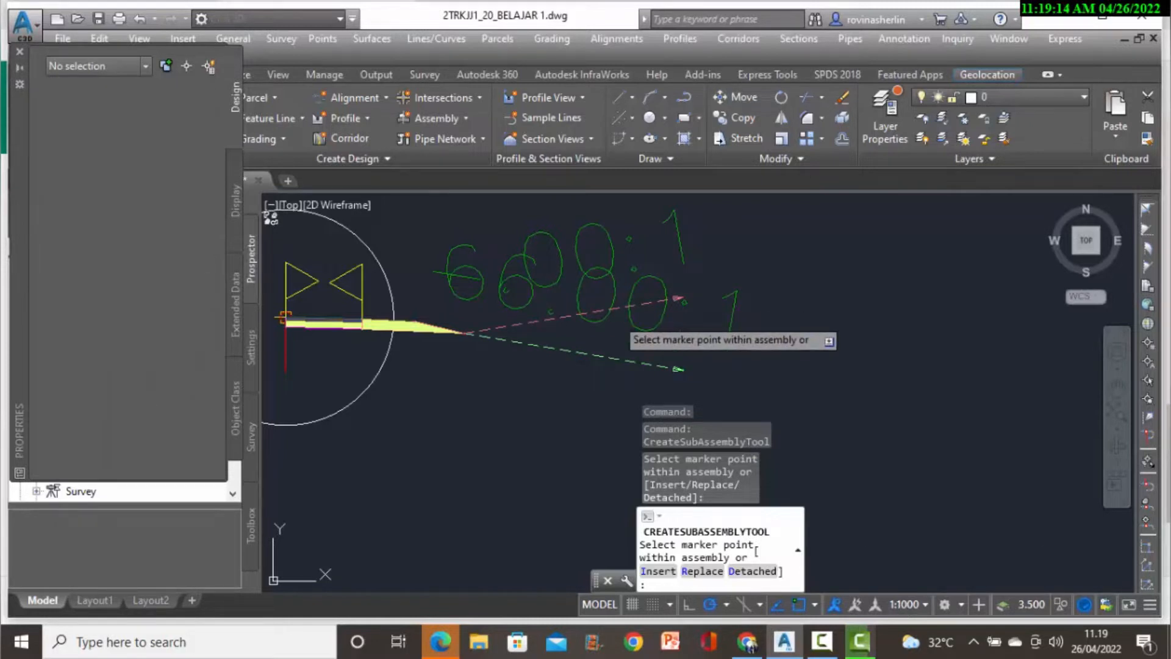
pyautogui.press('Escape')
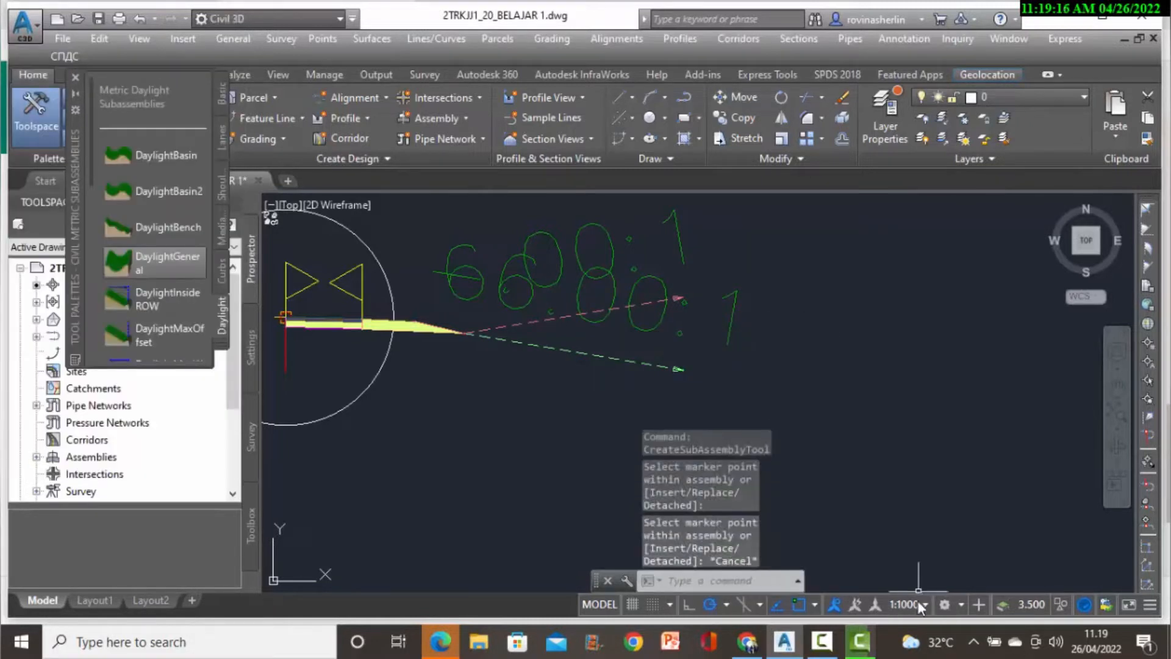
pyautogui.click(919, 602)
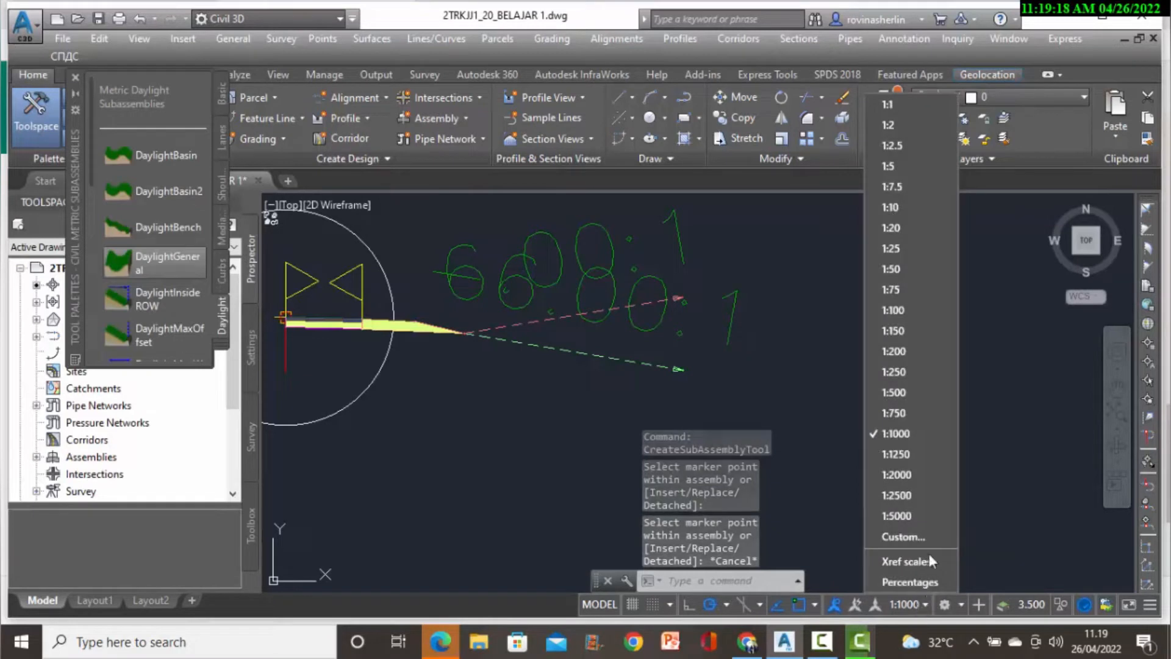
pyautogui.click(905, 356)
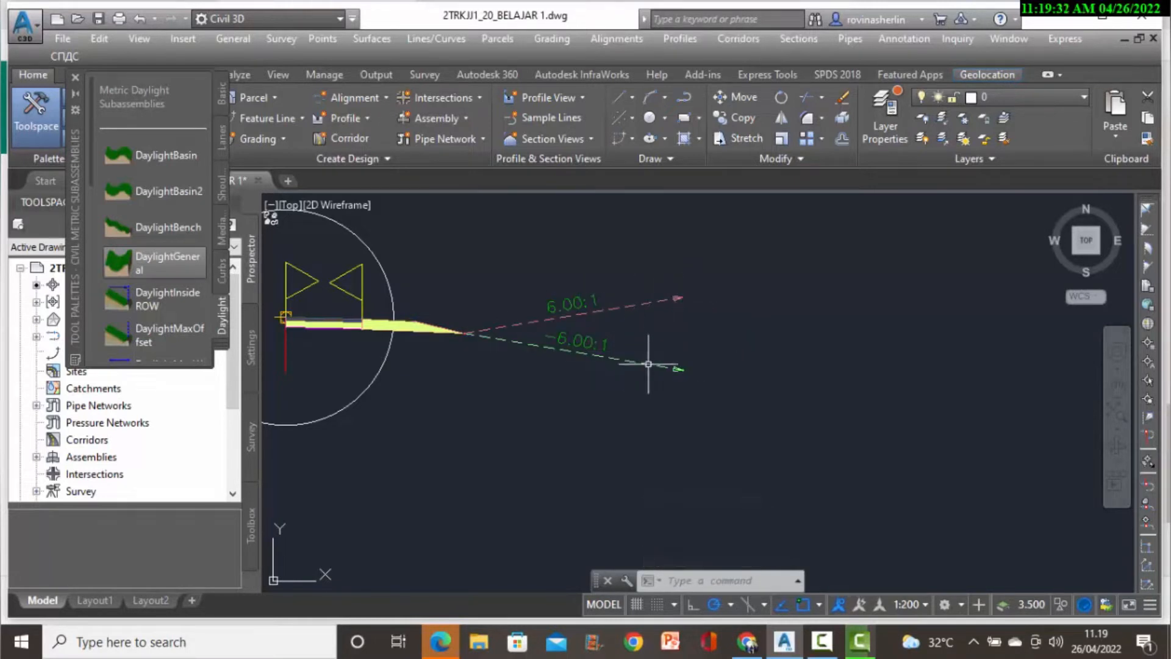
# Set the flat, medium and steep cut slopes of the DaylightGeneral subassembly to 2:1 in its properties.
pyautogui.click(527, 323)
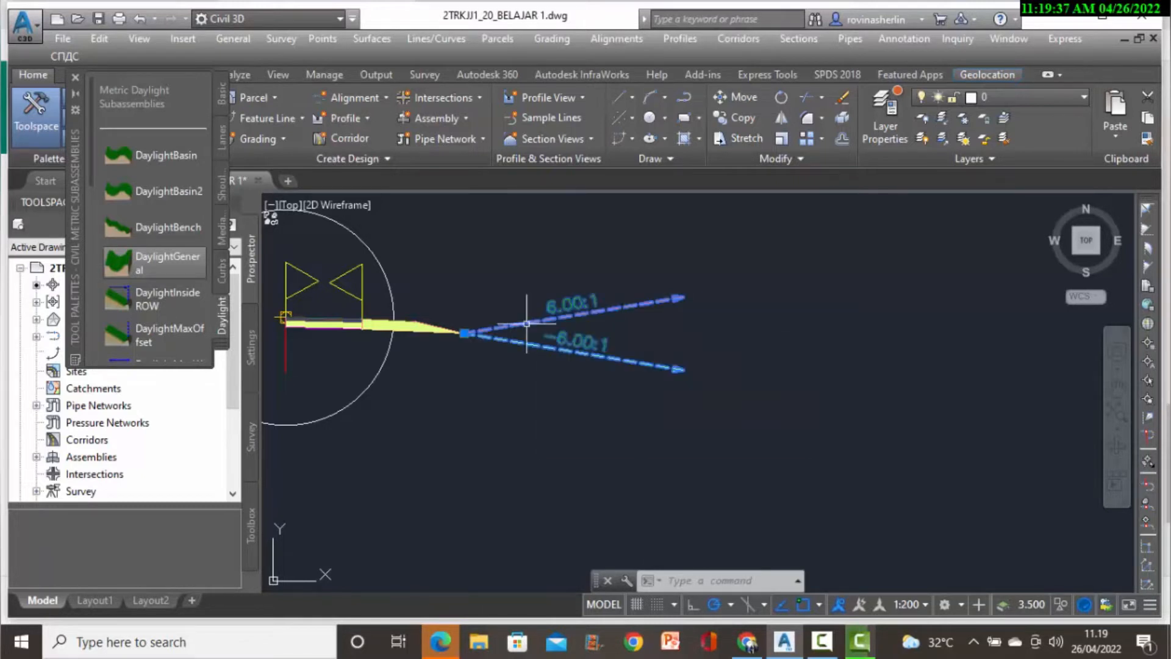
pyautogui.rightClick(727, 316)
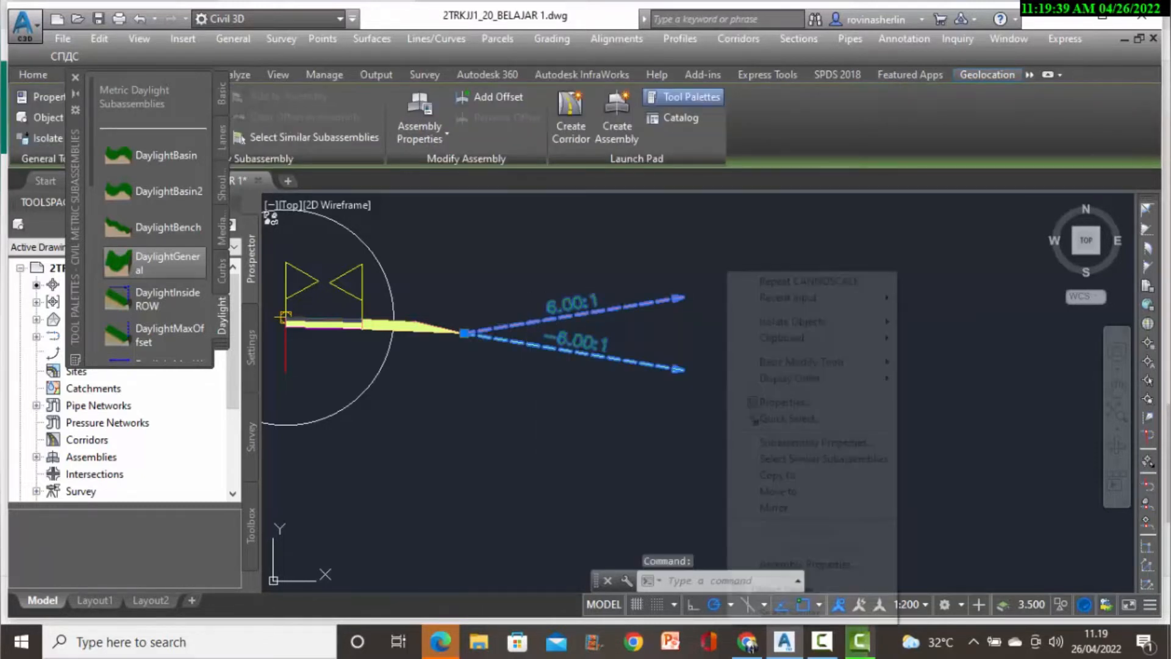
pyautogui.click(782, 402)
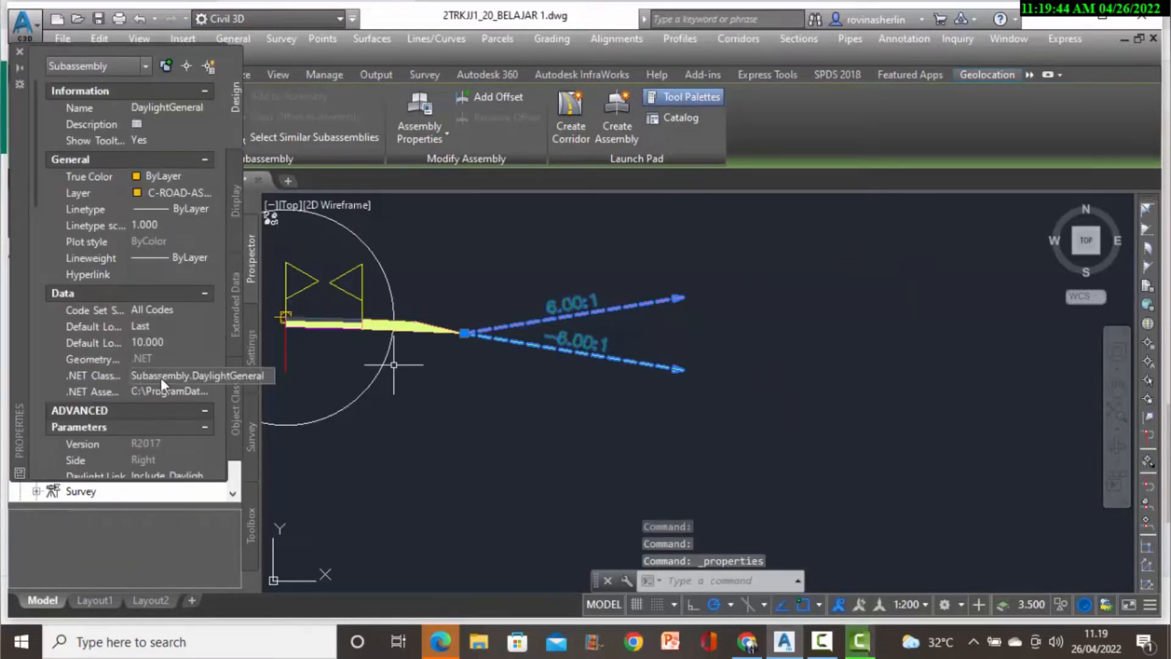
pyautogui.scroll(-4, 159, 372)
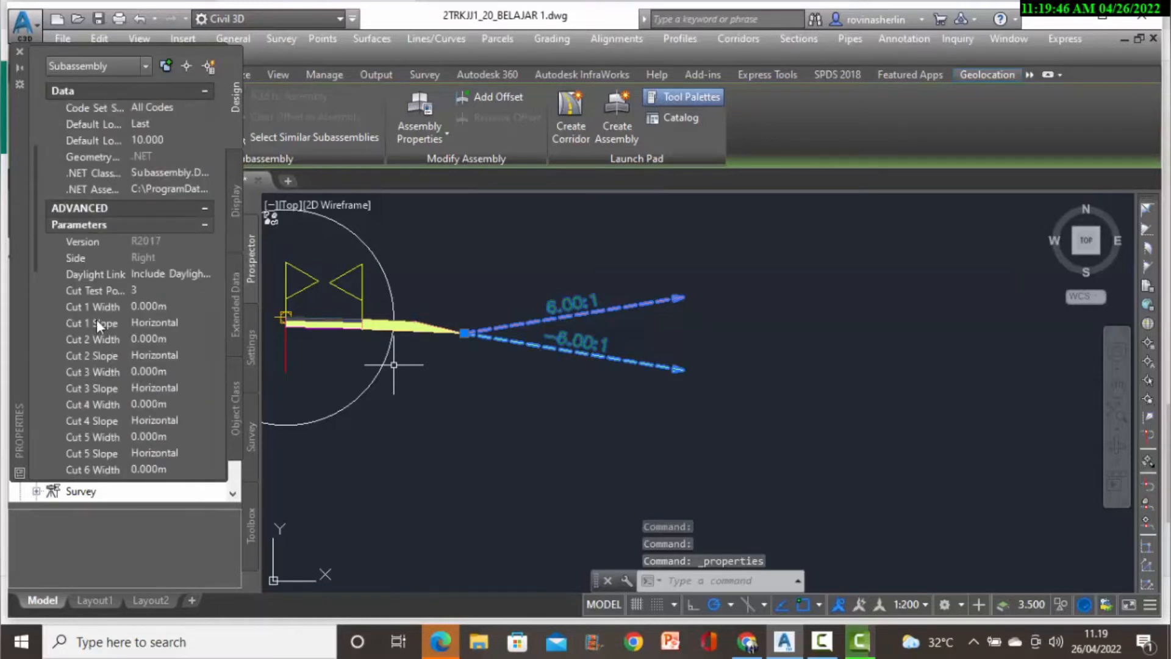
pyautogui.scroll(-6, 104, 330)
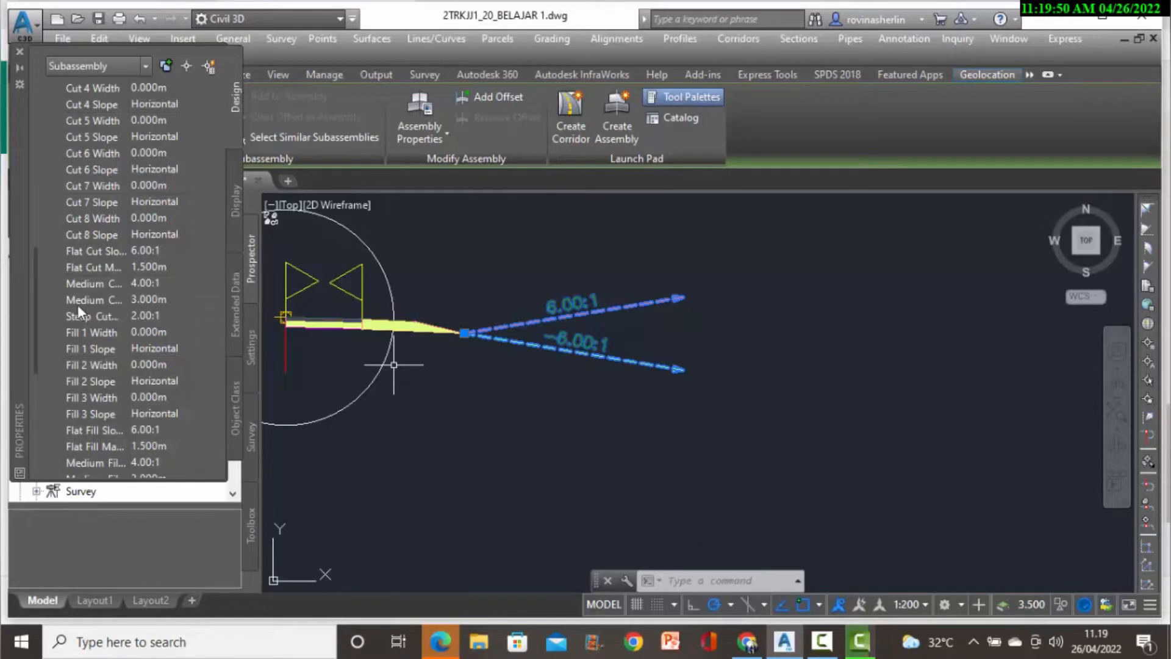
pyautogui.click(136, 250)
pyautogui.write('2')
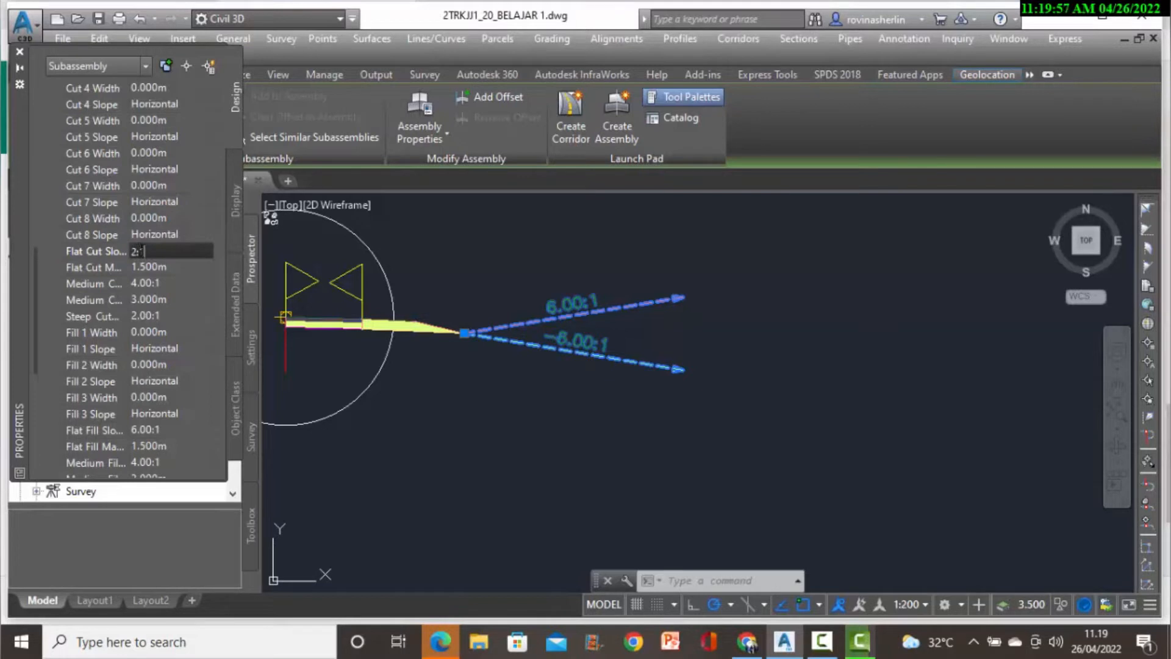
pyautogui.click(152, 282)
pyautogui.write('2')
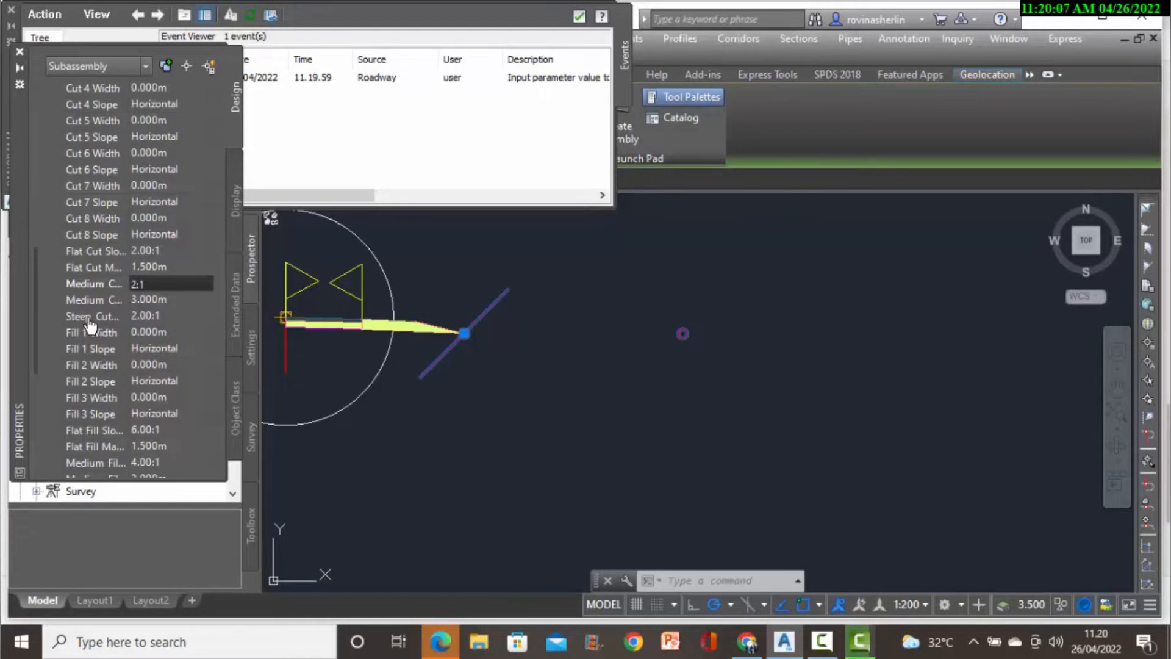
pyautogui.click(142, 313)
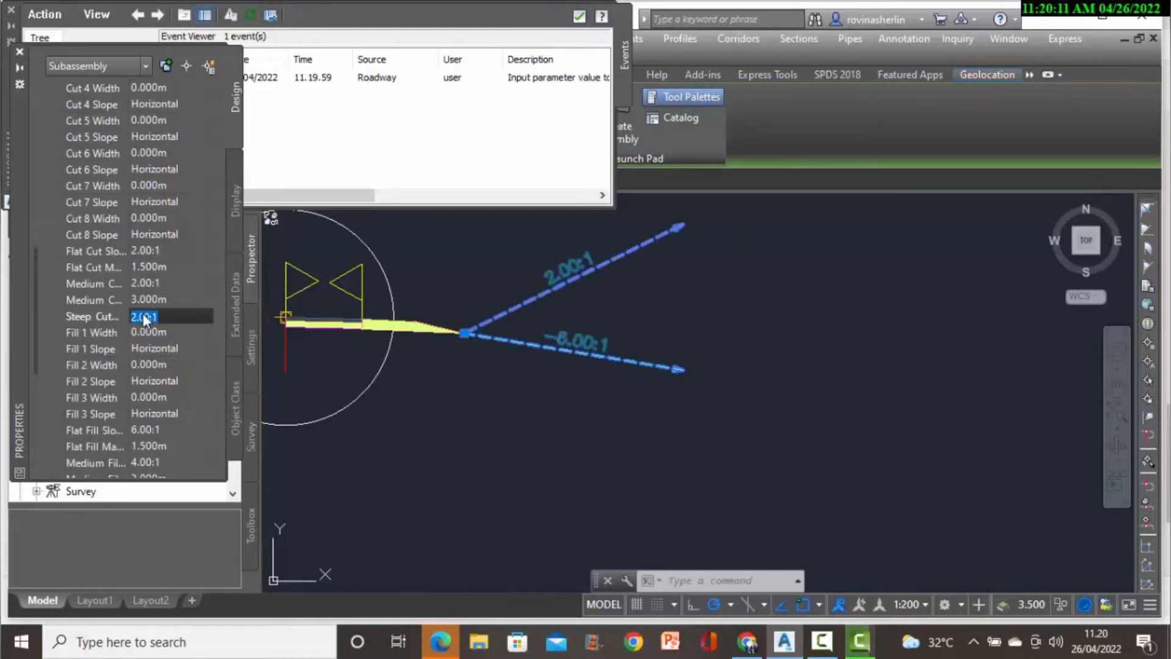
pyautogui.write('2')
# Set the flat and medium fill slopes of the daylight subassembly to 2:1 and close its properties.
pyautogui.click(145, 428)
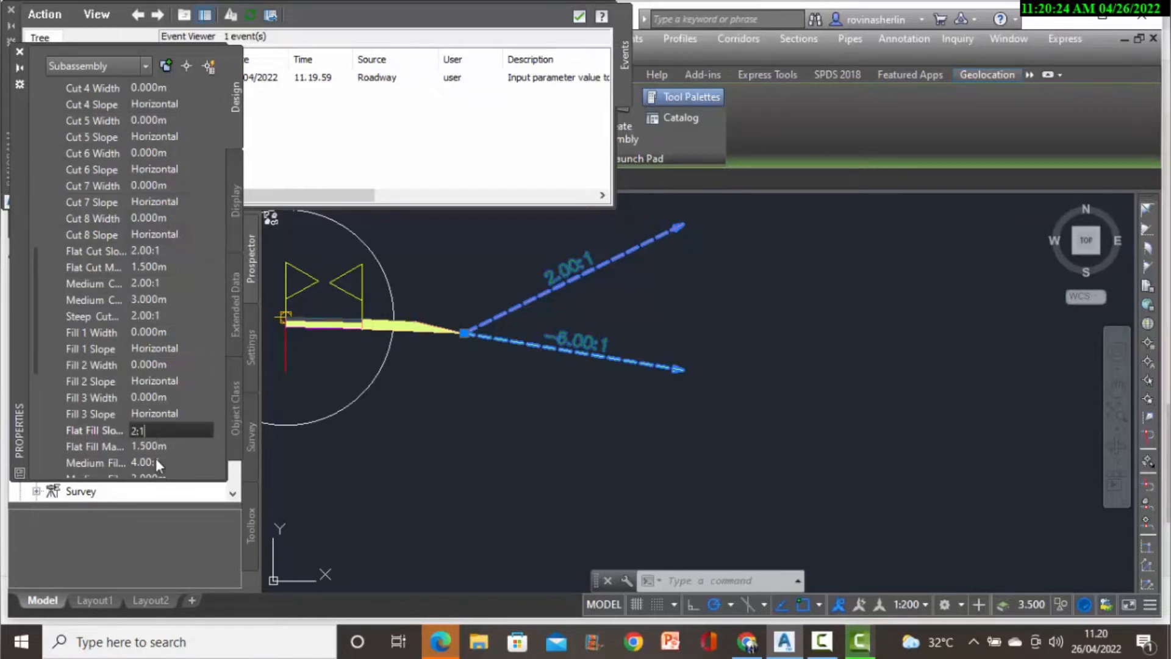
pyautogui.write('2:1')
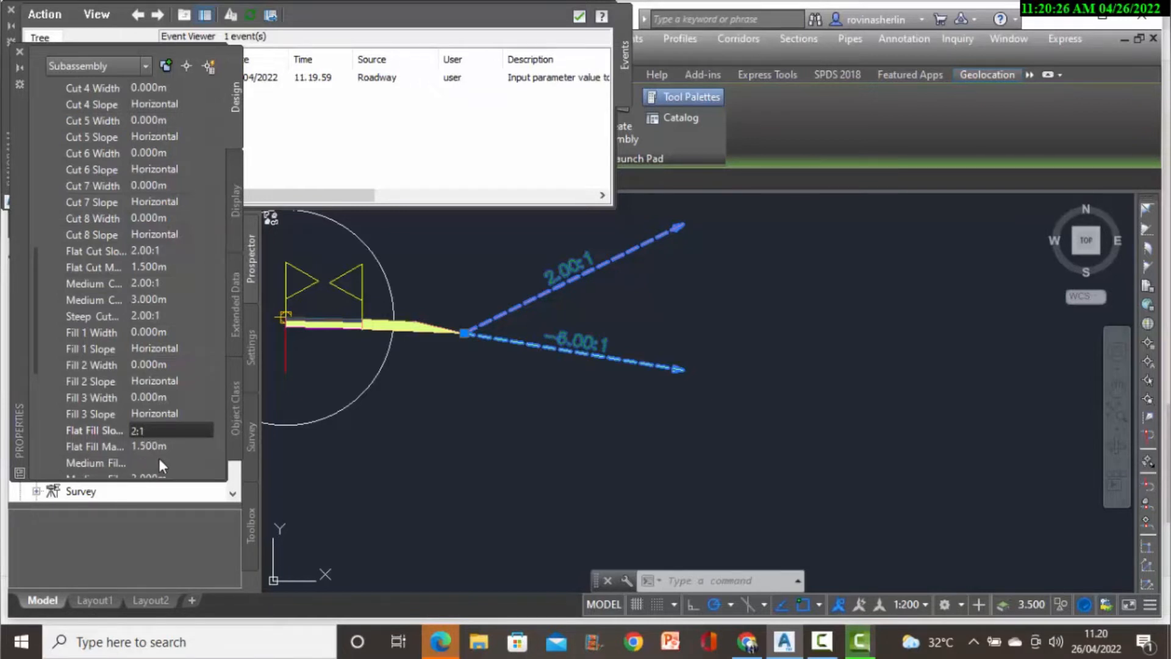
pyautogui.click(169, 460)
pyautogui.write('2:1')
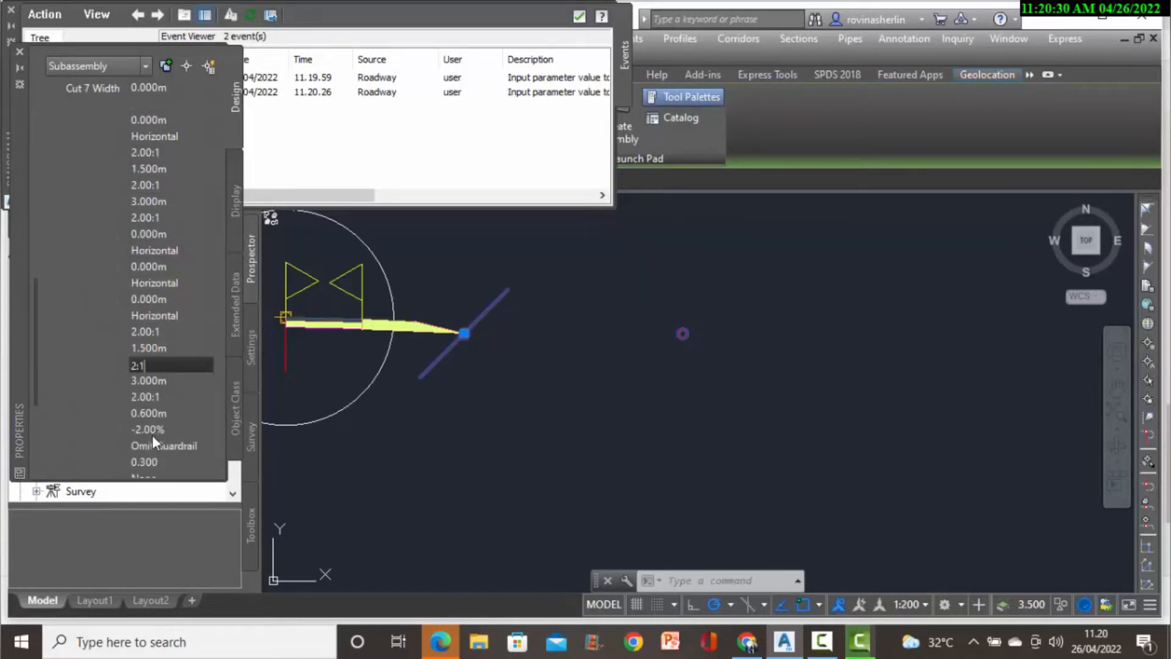
pyautogui.press('Return')
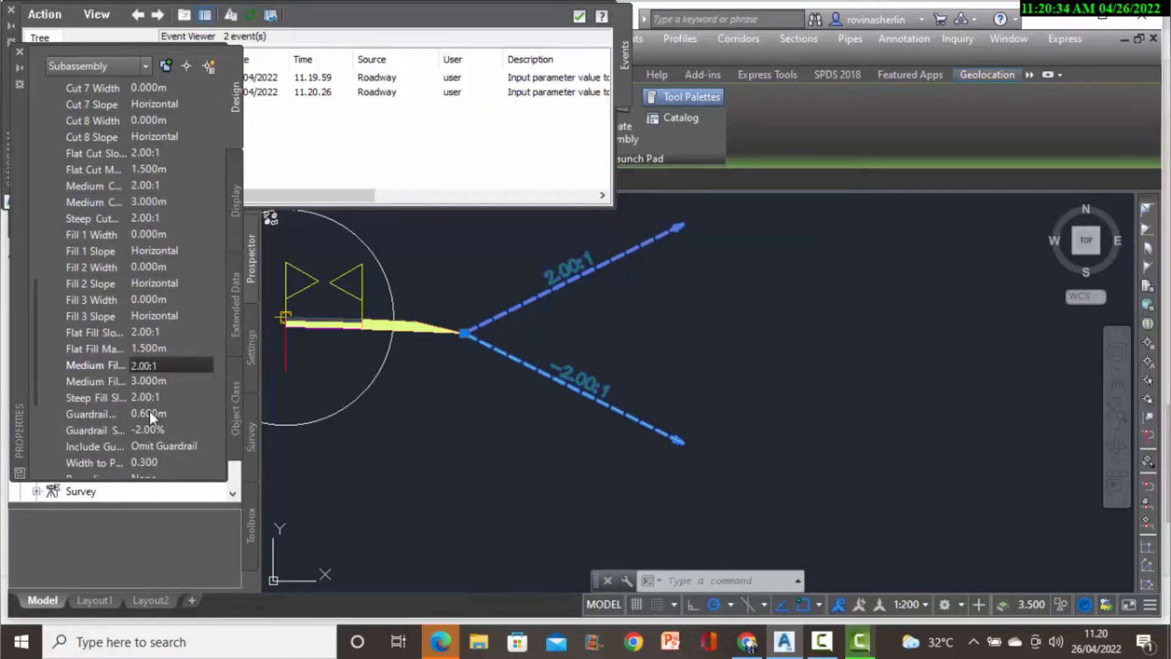
pyautogui.click(19, 53)
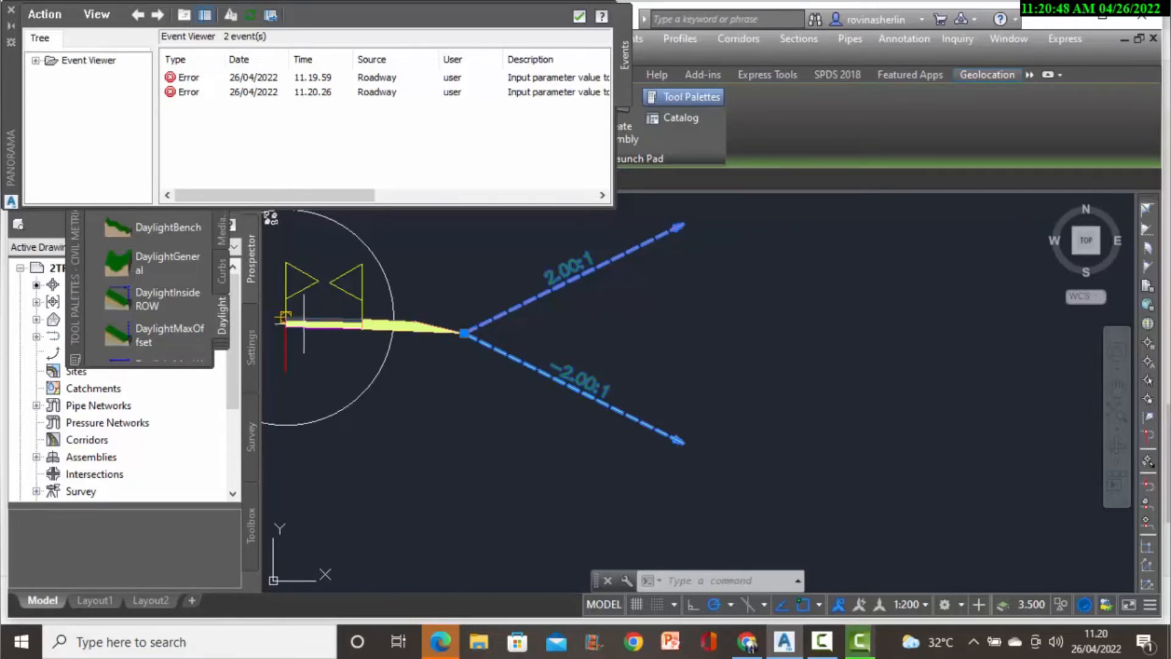
# Deselect the daylight subassembly and close the event viewer.
pyautogui.scroll(-4, 370, 316)
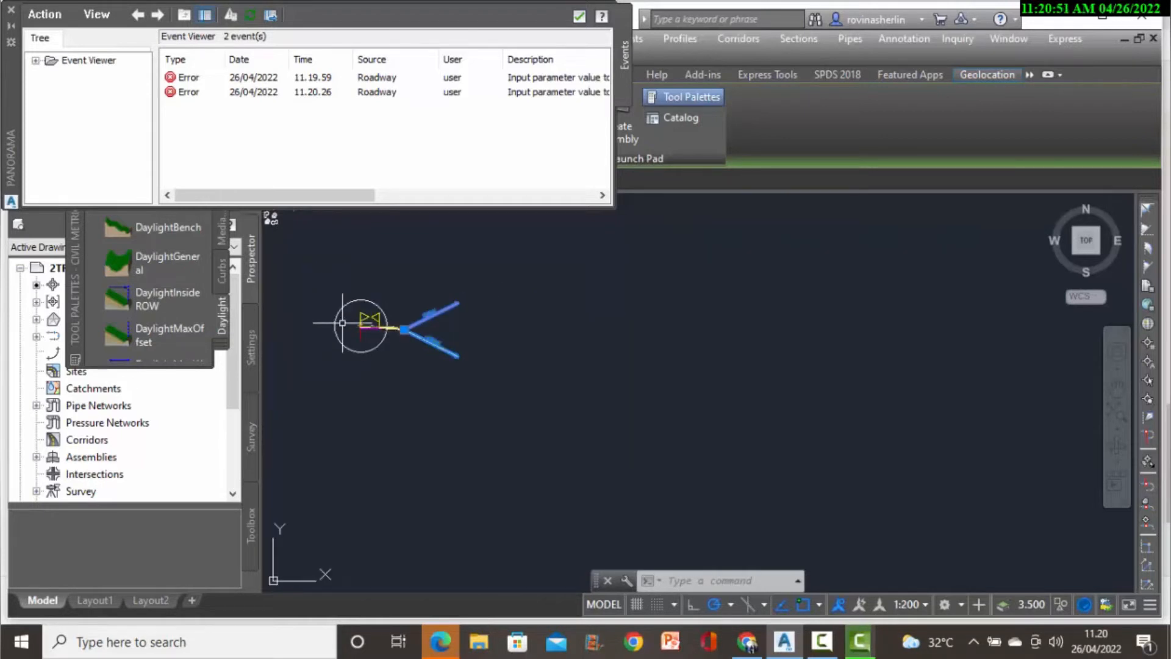
pyautogui.scroll(2, 296, 299)
pyautogui.press('Escape')
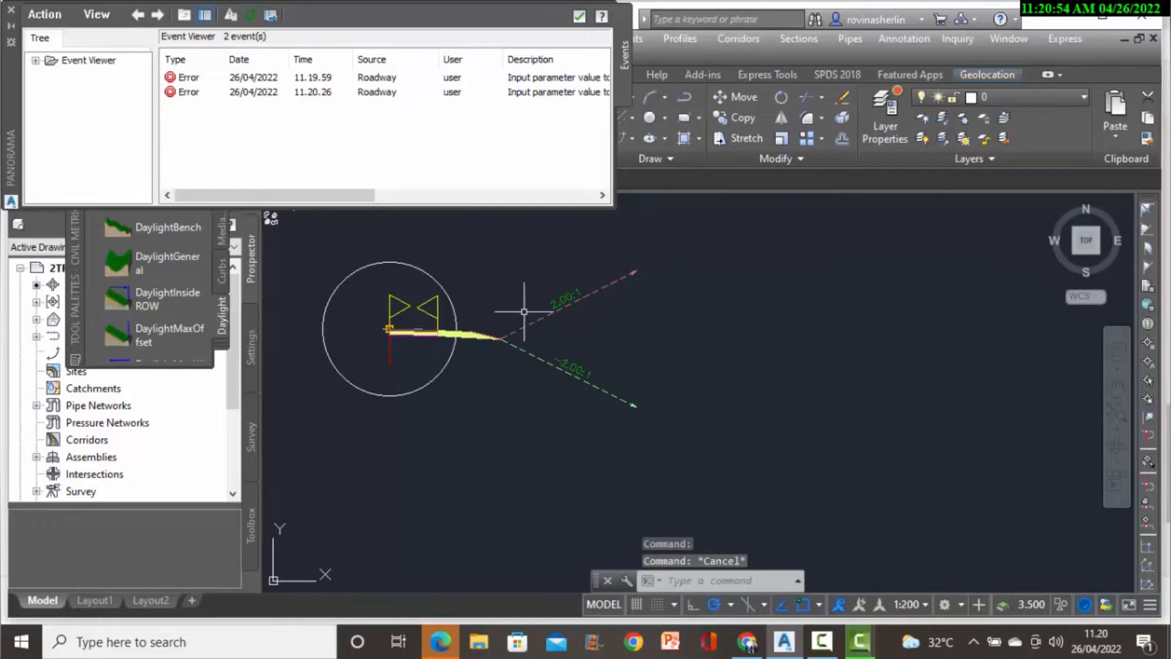
pyautogui.click(12, 13)
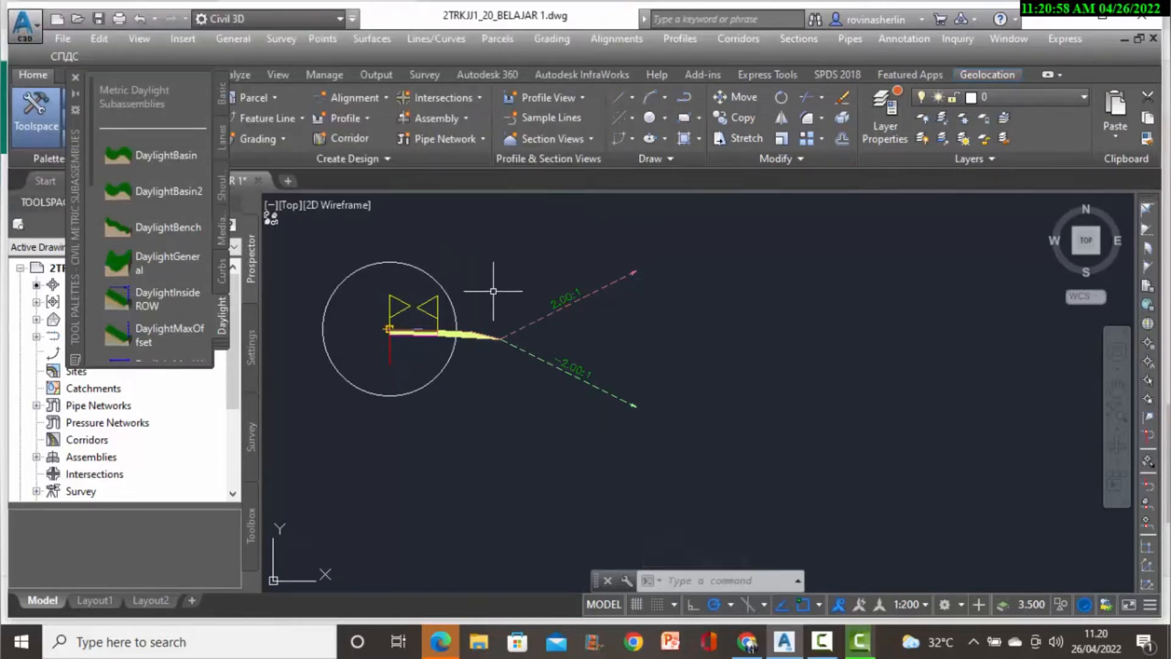
# Mirror the right lane, shoulder and daylight subassemblies to the left side about the assembly's centre baseline marker.
pyautogui.click(549, 312)
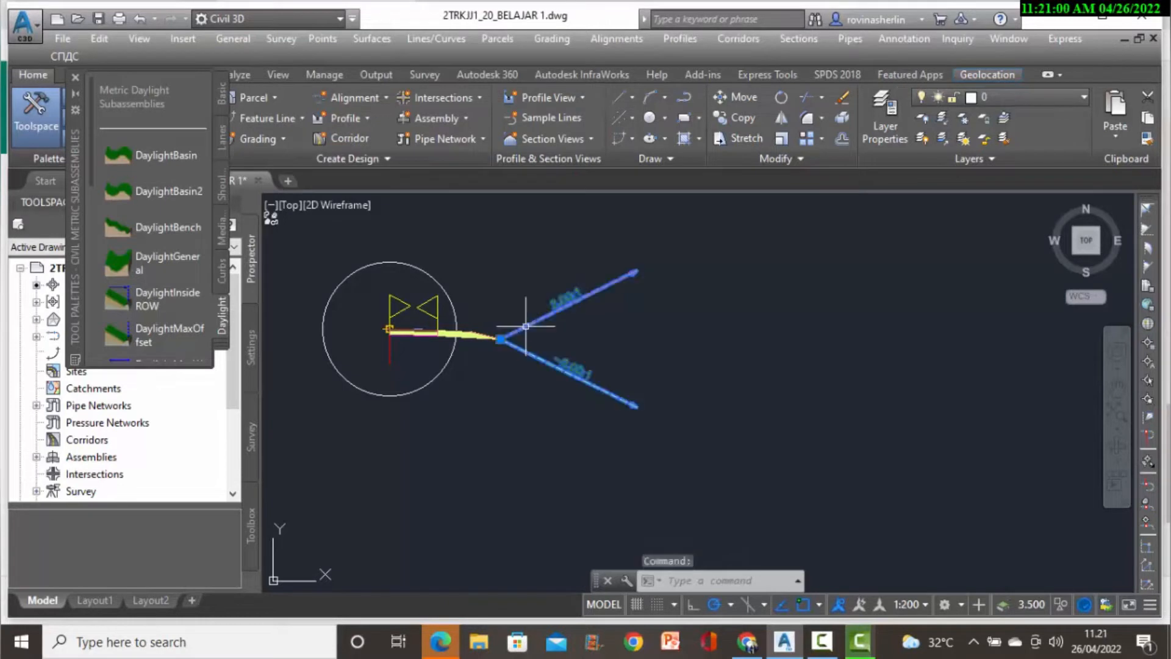
pyautogui.click(453, 334)
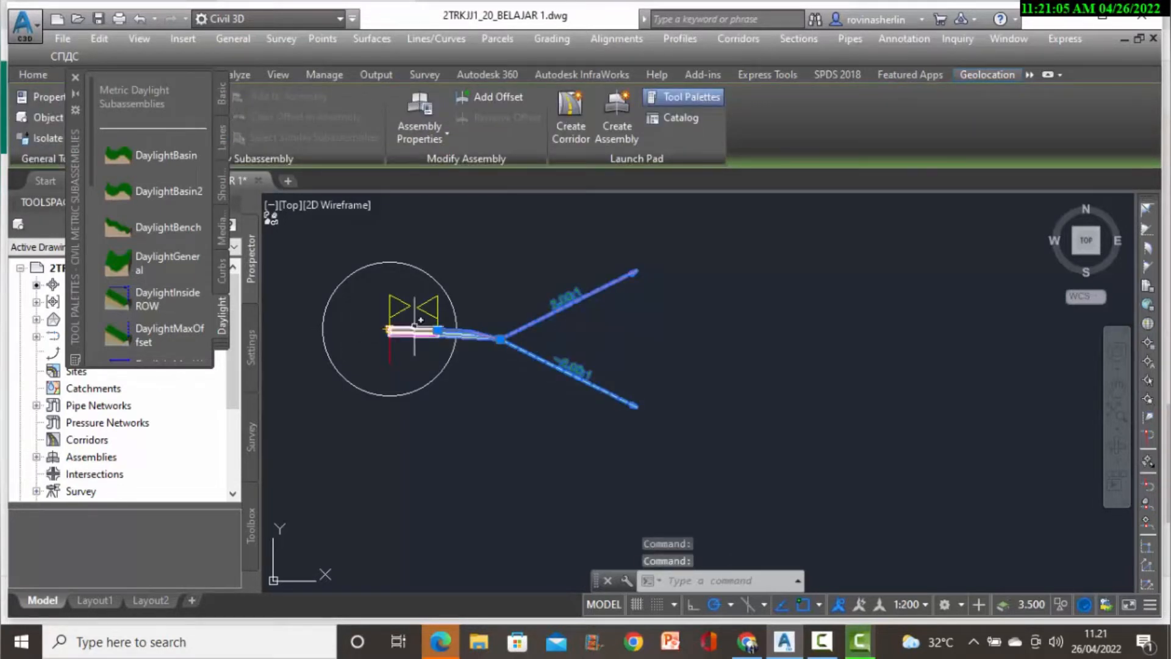
pyautogui.click(418, 325)
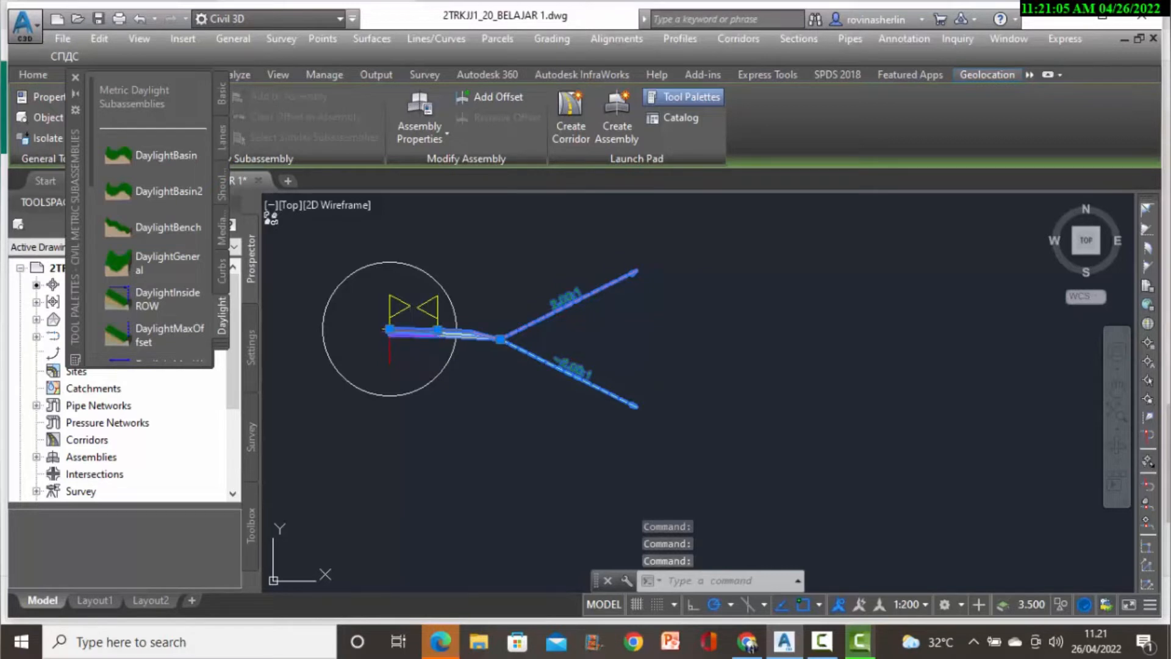
pyautogui.rightClick(397, 353)
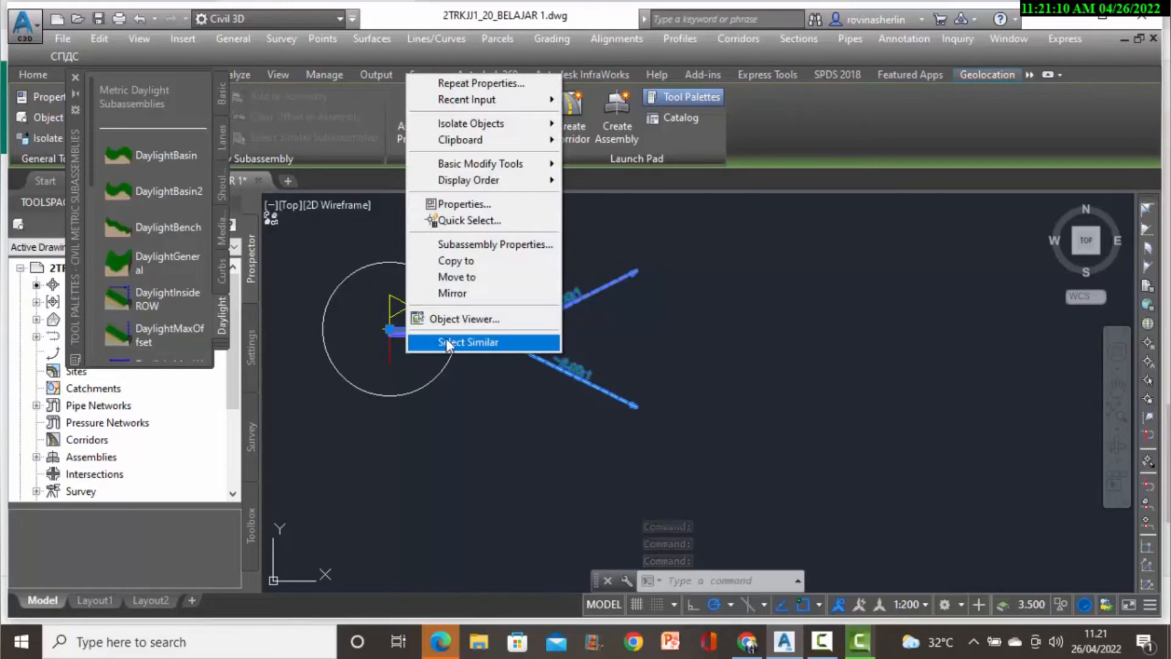
pyautogui.click(460, 294)
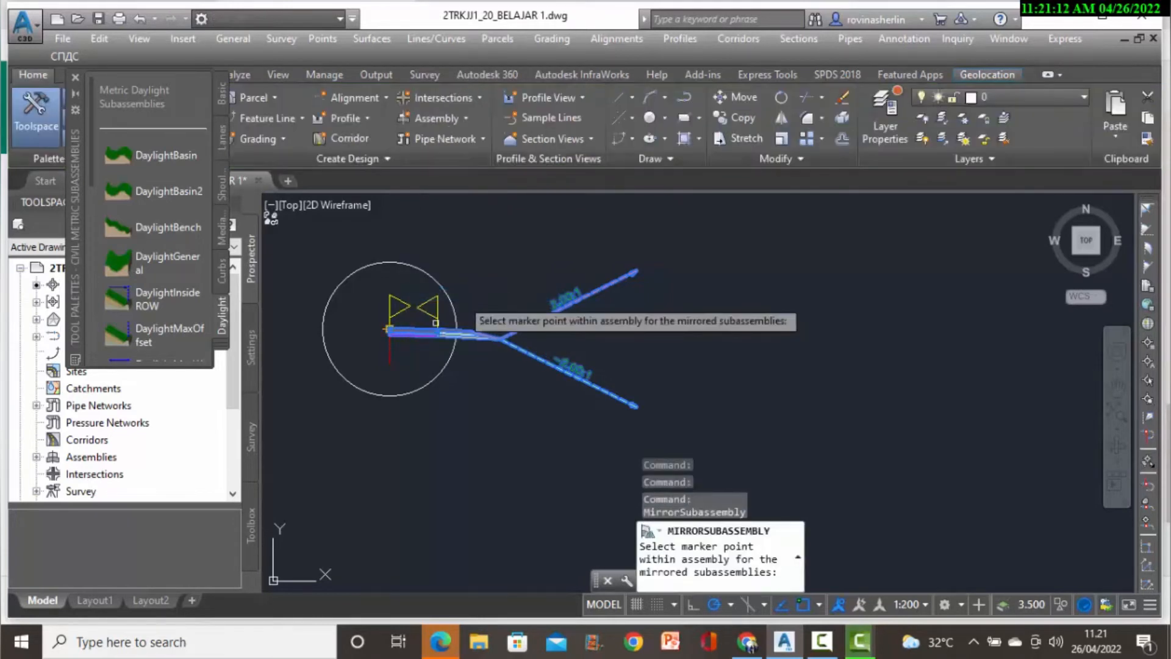
pyautogui.click(389, 329)
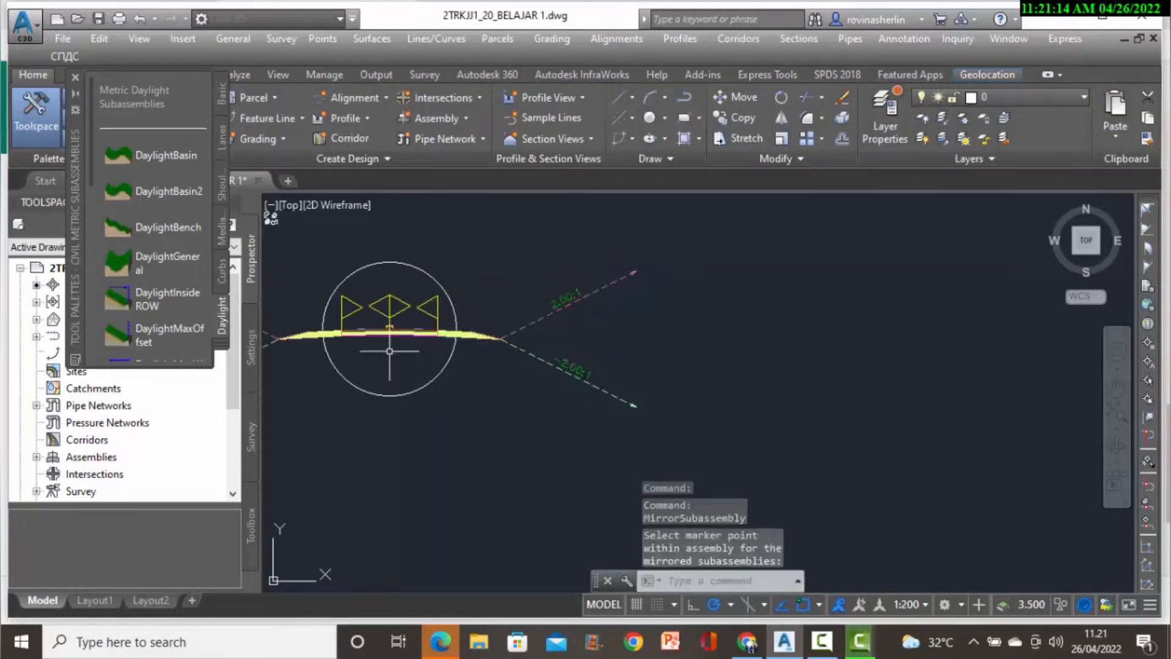
pyautogui.scroll(-3, 390, 354)
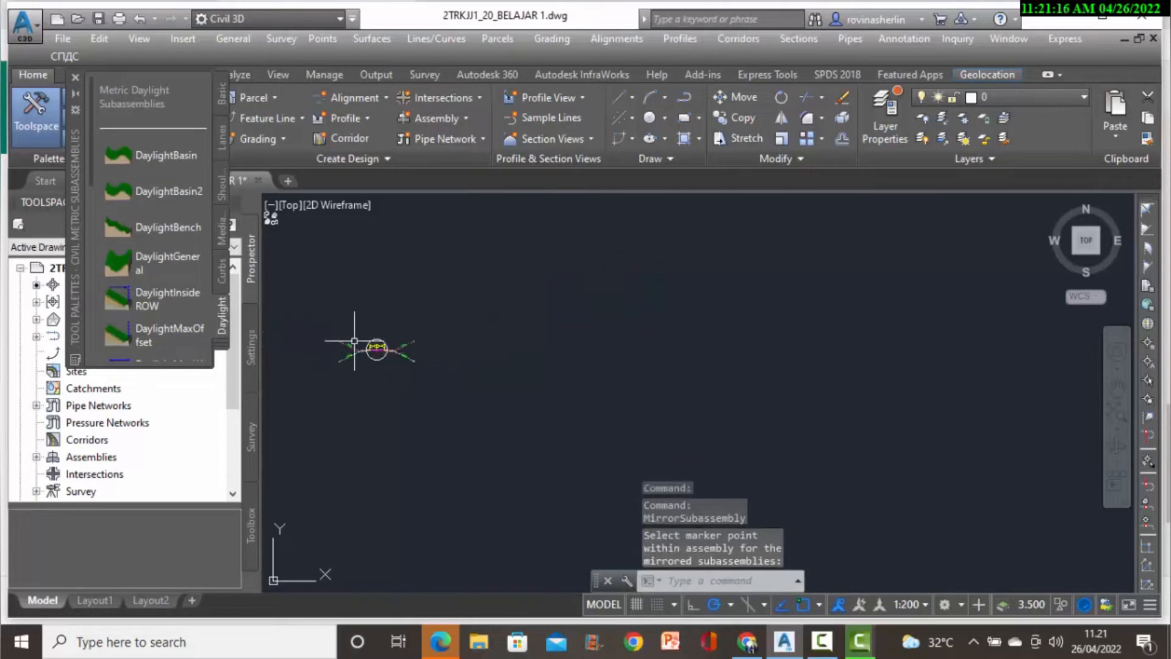
pyautogui.scroll(2, 350, 338)
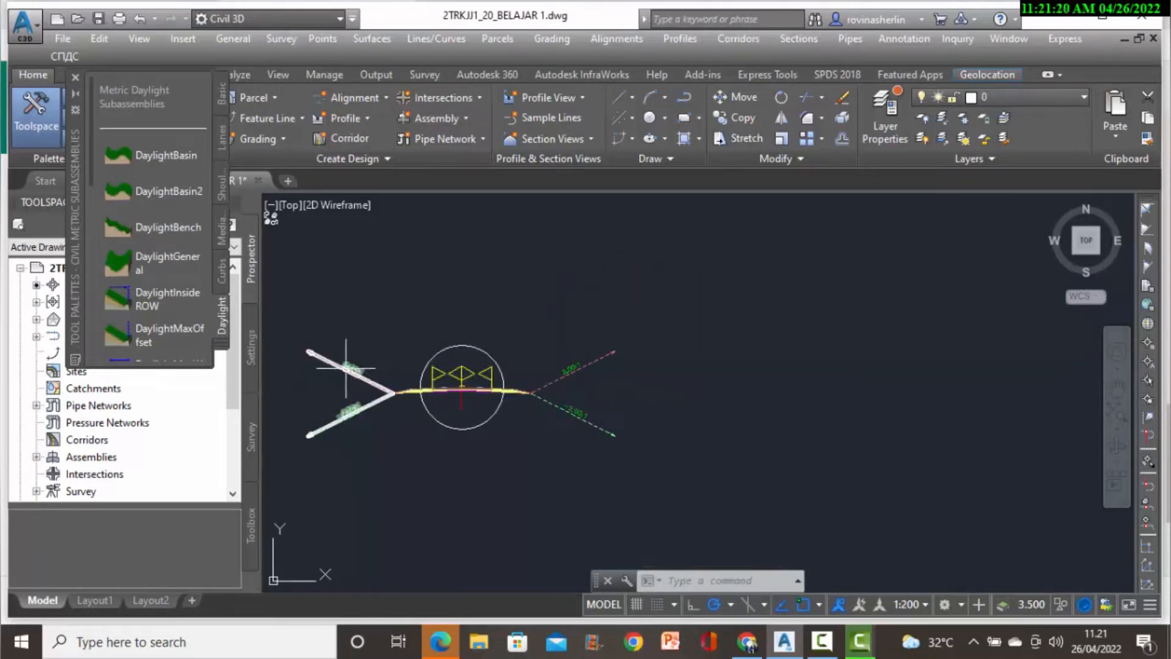
pyautogui.press('Escape')
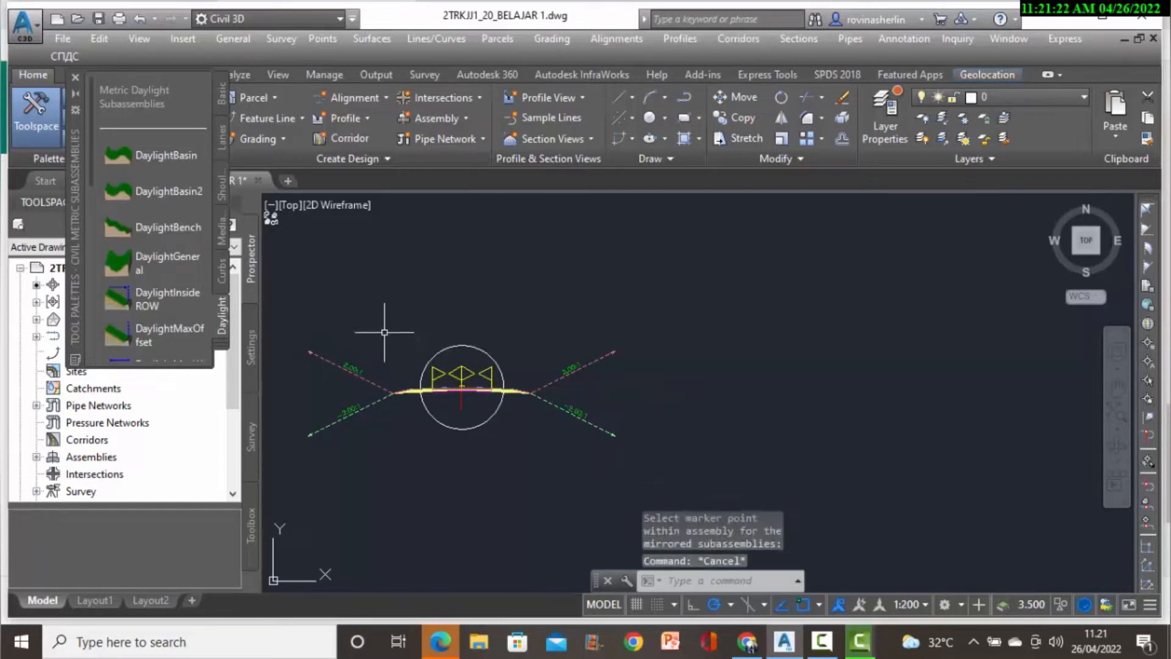
# Set the left lane subassembly's Use Superelevation parameter to Left Lane Outside and close its properties.
pyautogui.scroll(2, 446, 392)
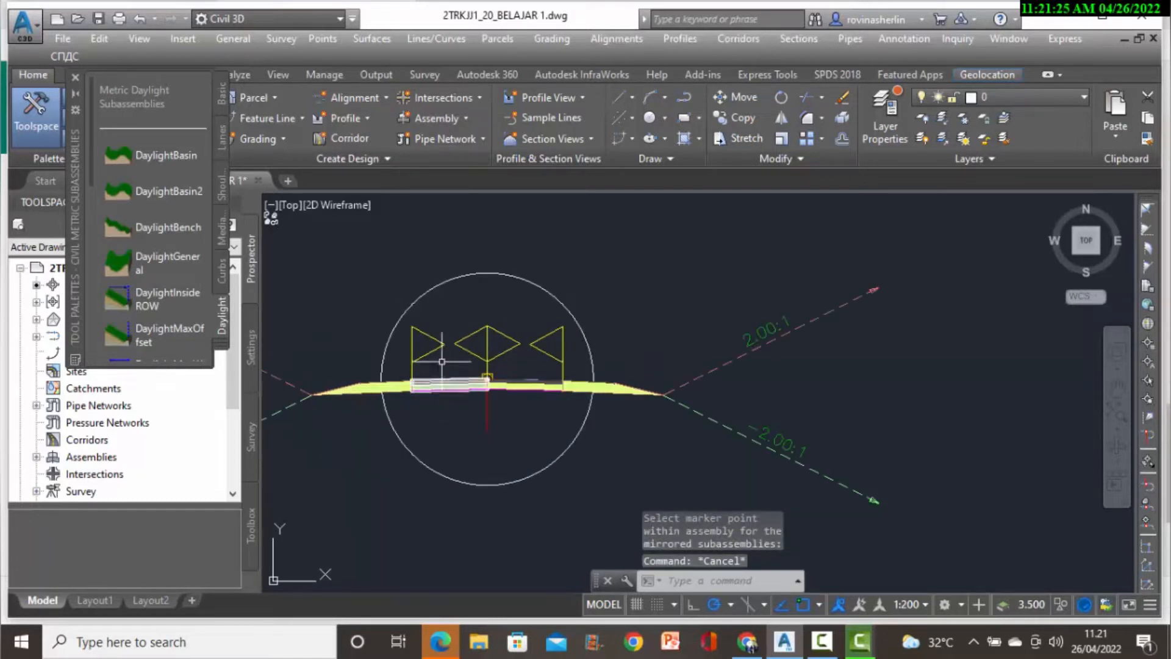
pyautogui.scroll(4, 446, 378)
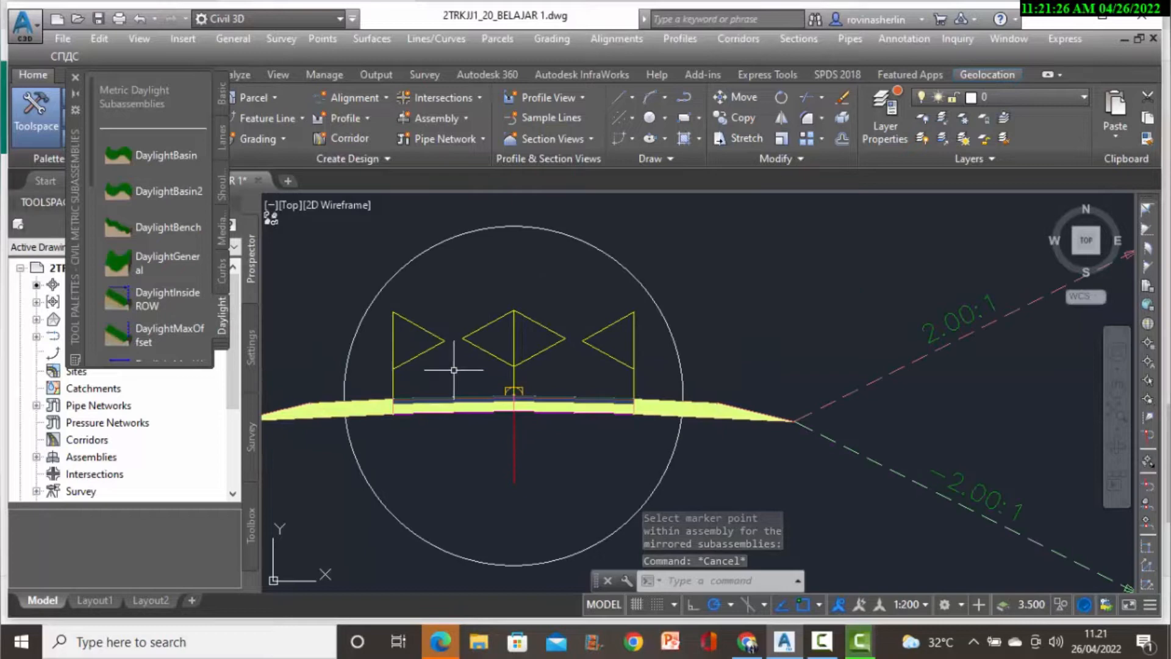
pyautogui.click(456, 410)
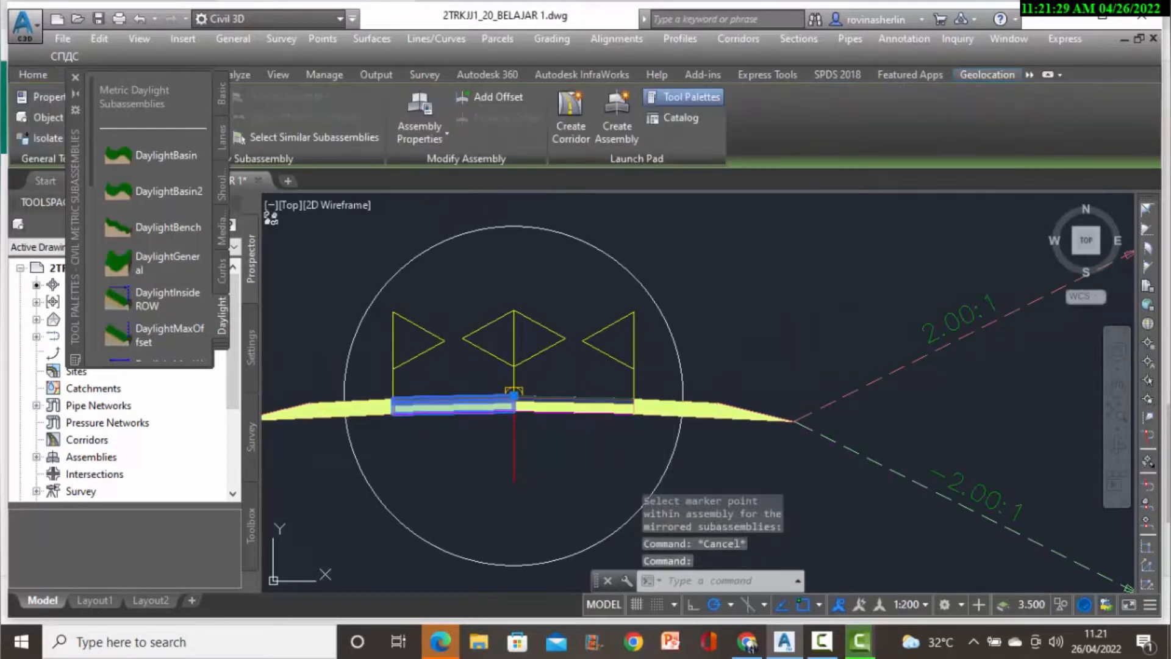
pyautogui.rightClick(456, 410)
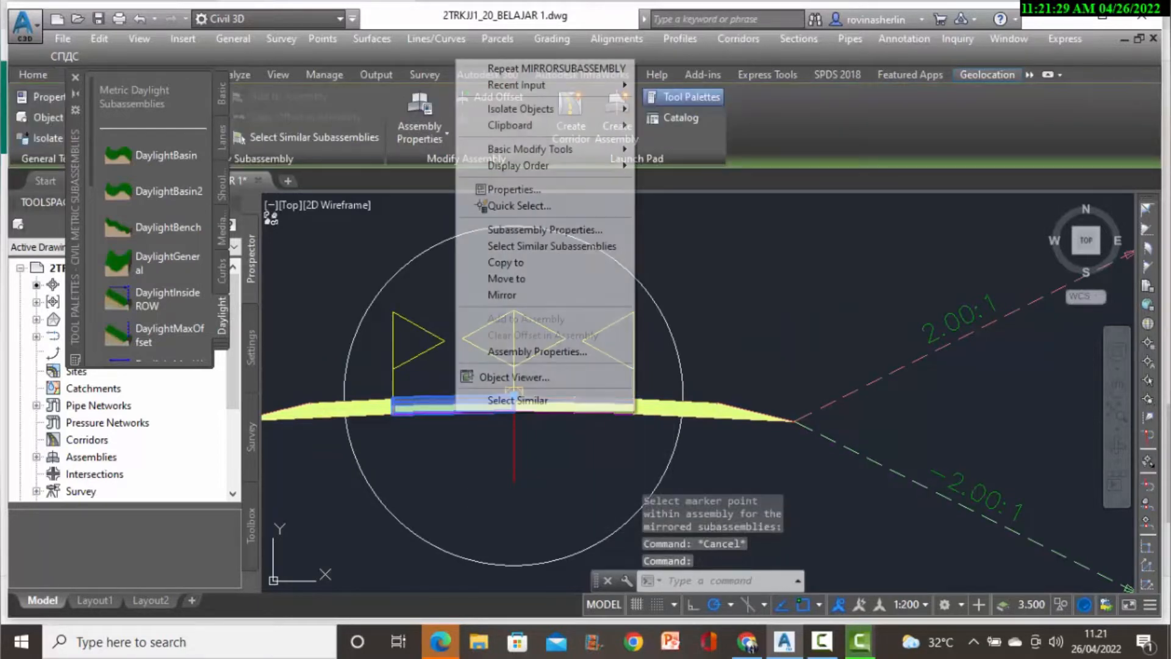
pyautogui.click(525, 190)
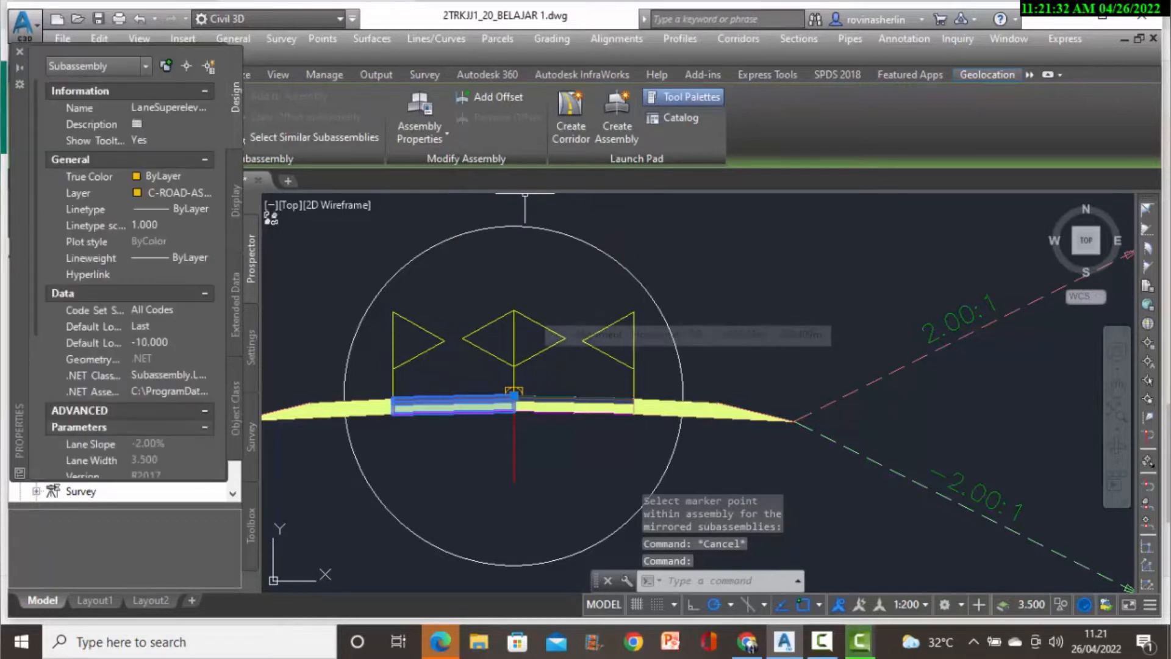
pyautogui.scroll(-5, 92, 306)
pyautogui.scroll(-1, 93, 306)
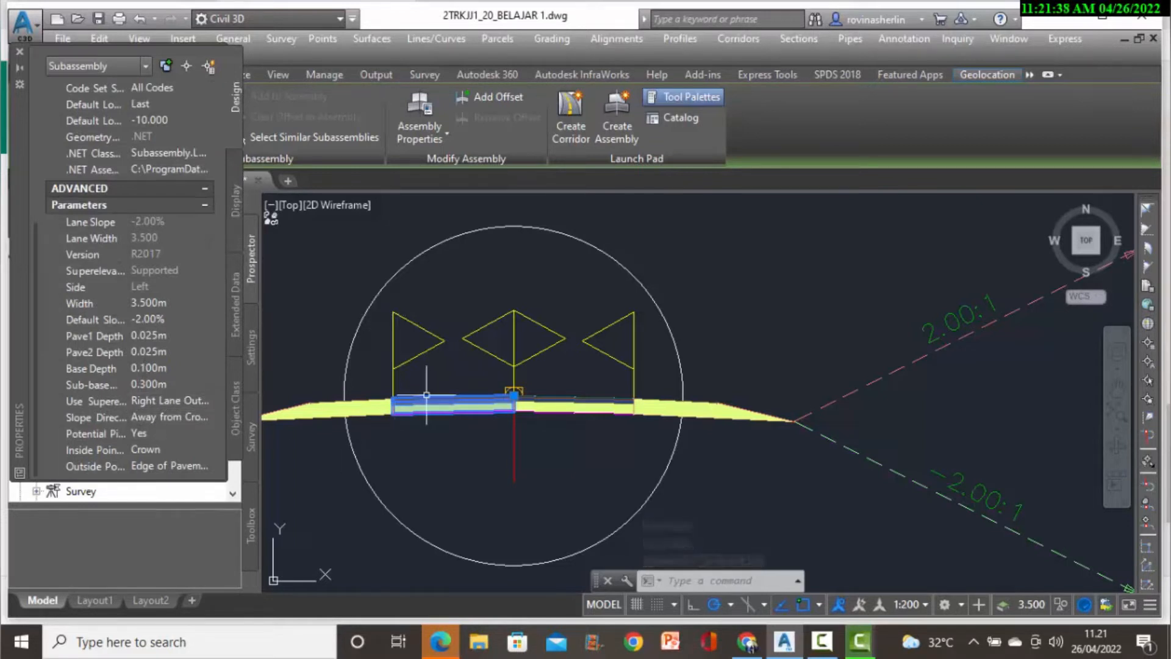
pyautogui.click(183, 407)
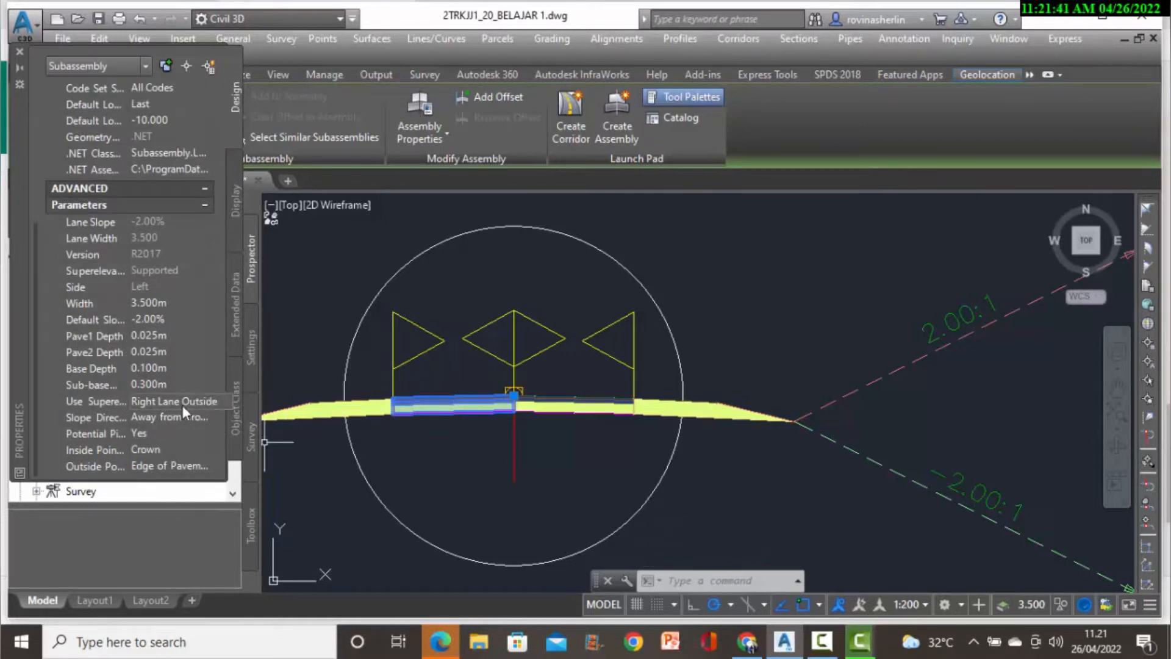
pyautogui.click(207, 402)
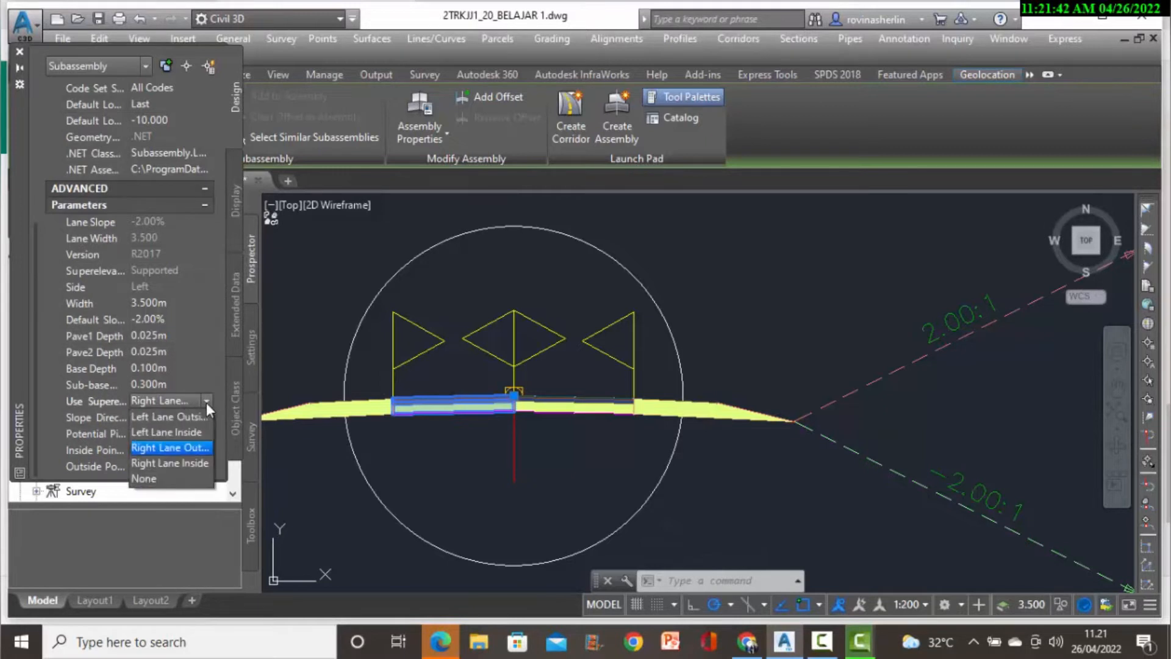
pyautogui.click(166, 416)
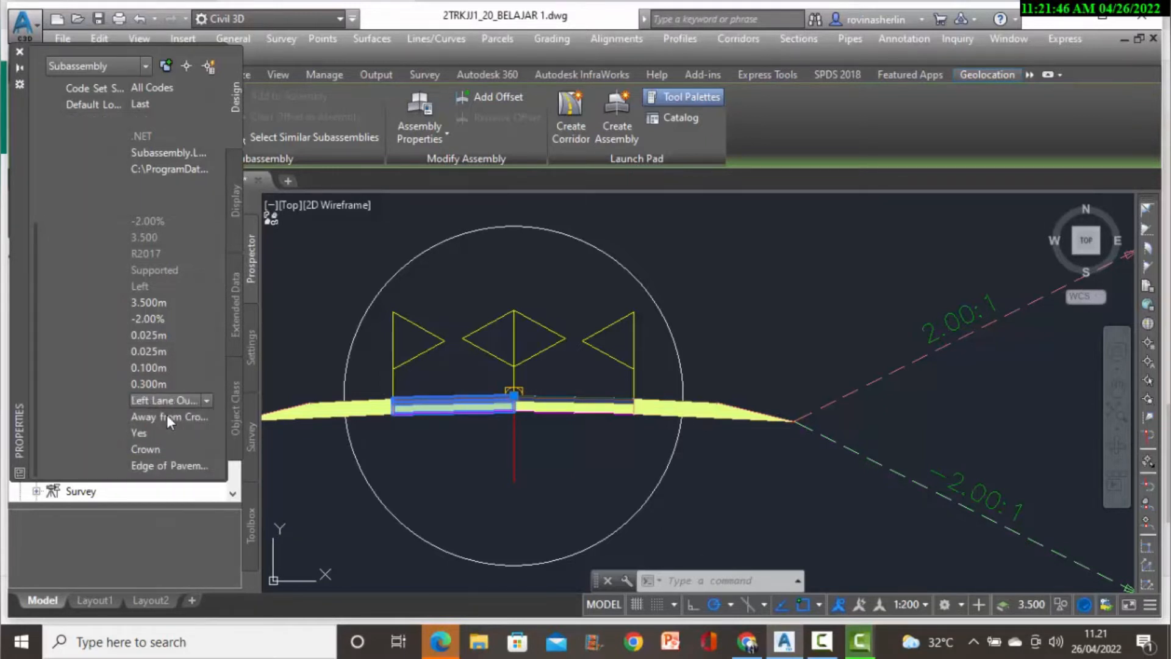
pyautogui.click(20, 52)
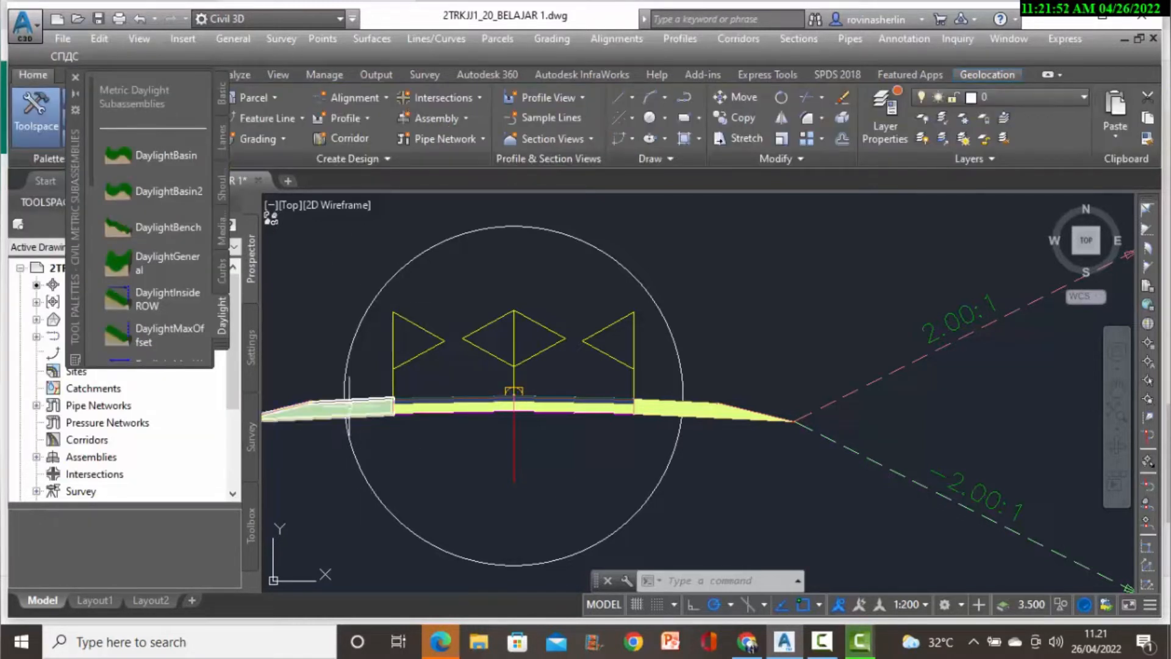
# Set the left shoulder subassembly's Use Superelevation parameter to Left Outside Shoulder and close its properties.
pyautogui.click(349, 408)
pyautogui.rightClick(348, 407)
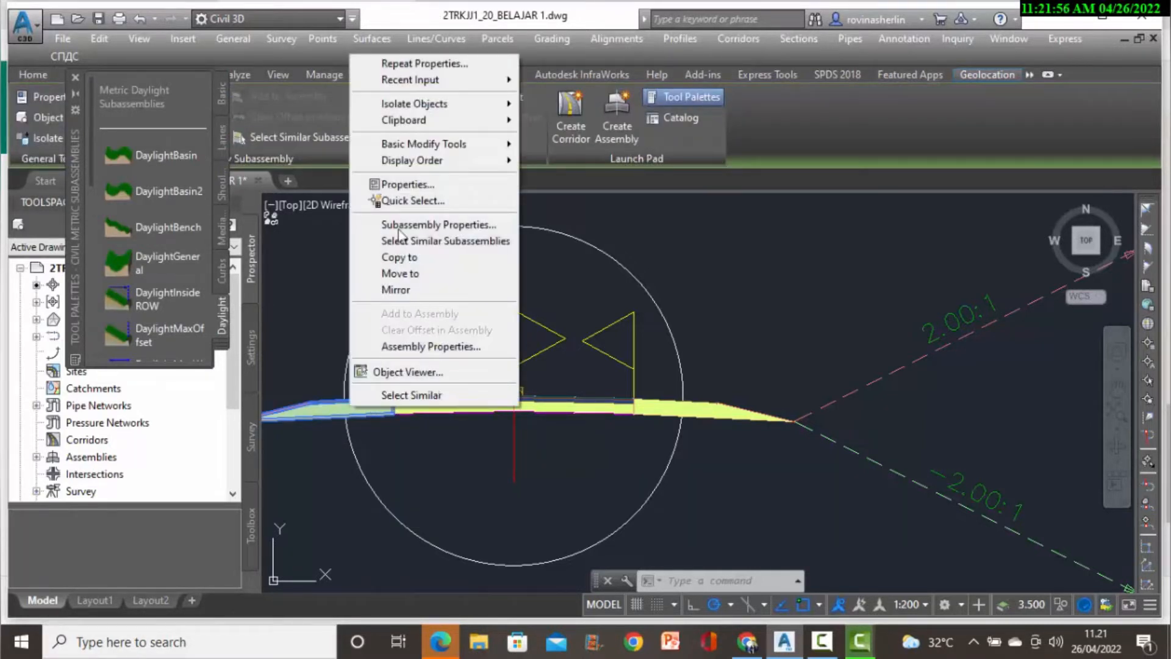
pyautogui.click(407, 185)
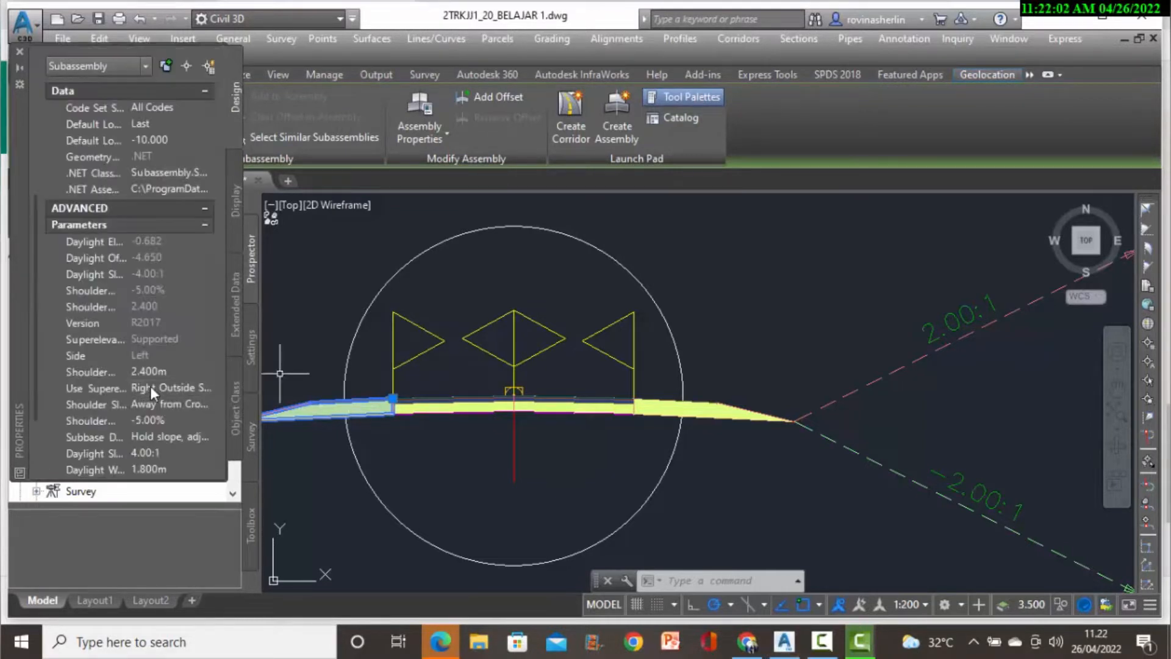
pyautogui.click(150, 386)
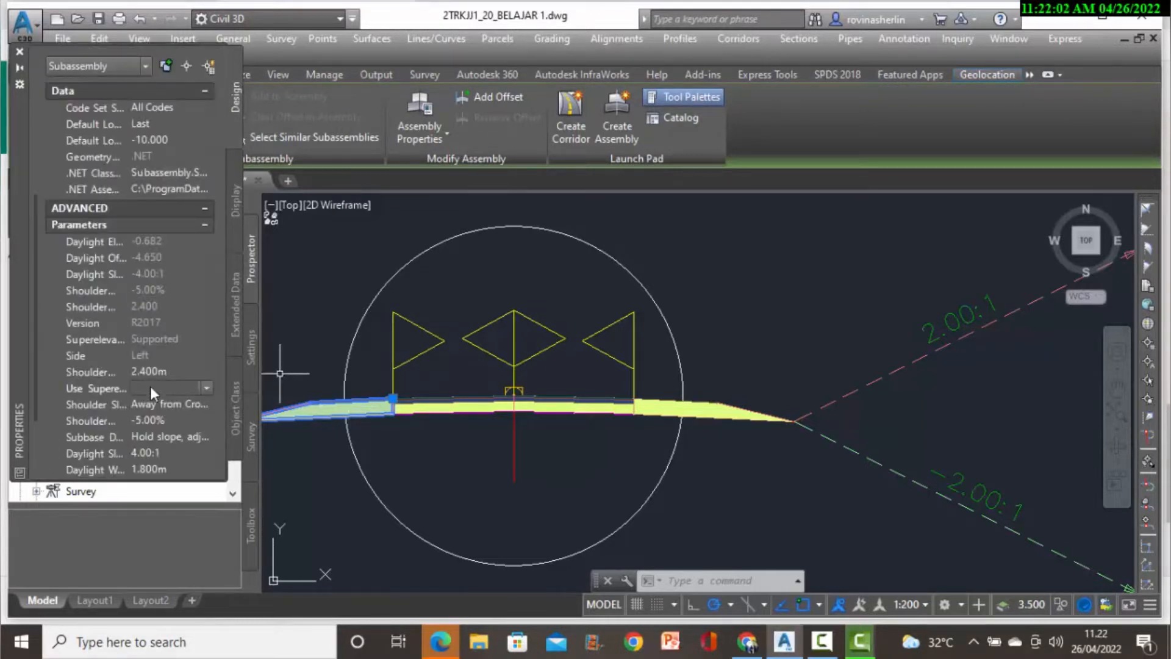
pyautogui.click(203, 387)
pyautogui.click(171, 420)
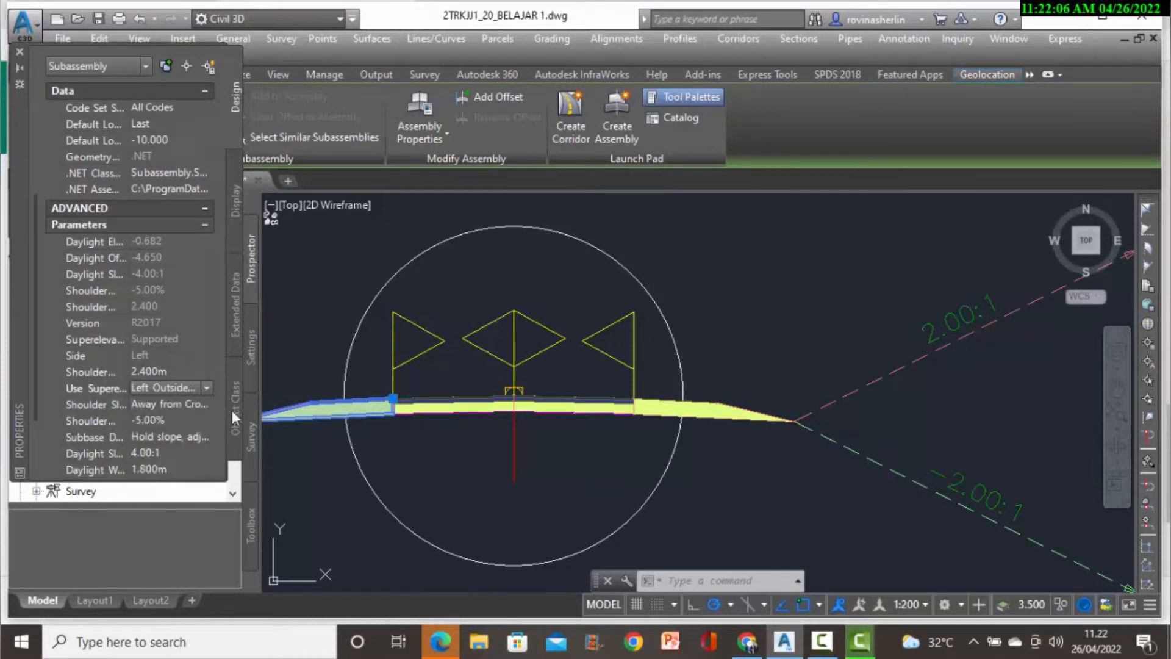
pyautogui.click(21, 52)
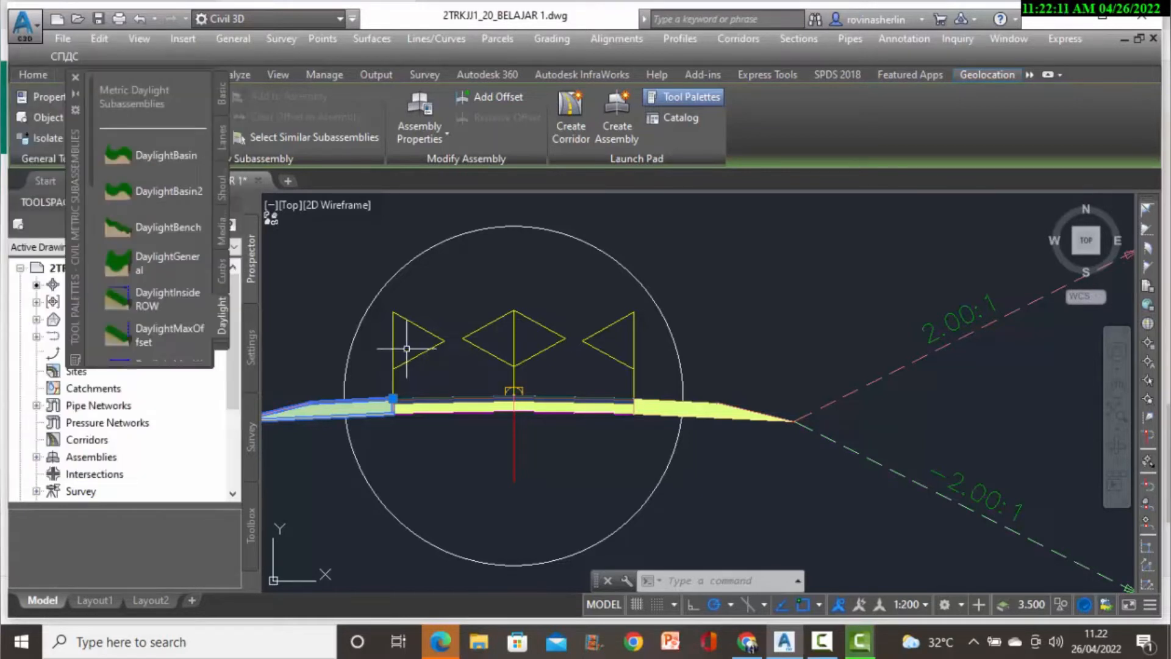
# Start creating a corridor and name it "Corridor - BELAJAR 1".
pyautogui.scroll(-5, 421, 347)
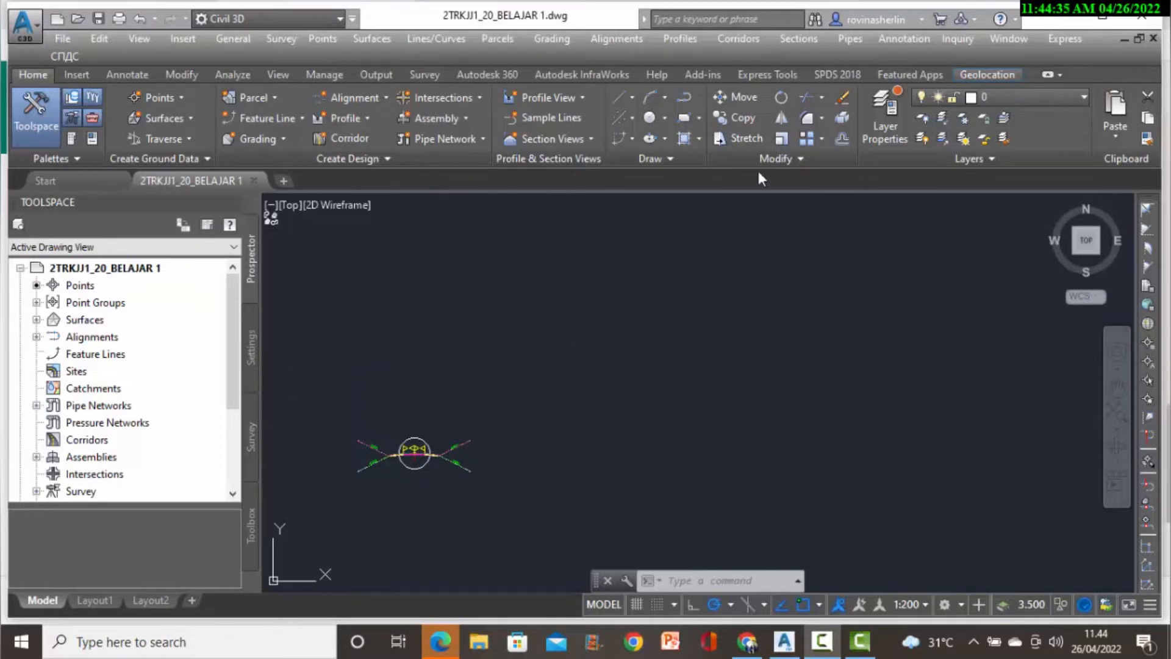
pyautogui.click(739, 40)
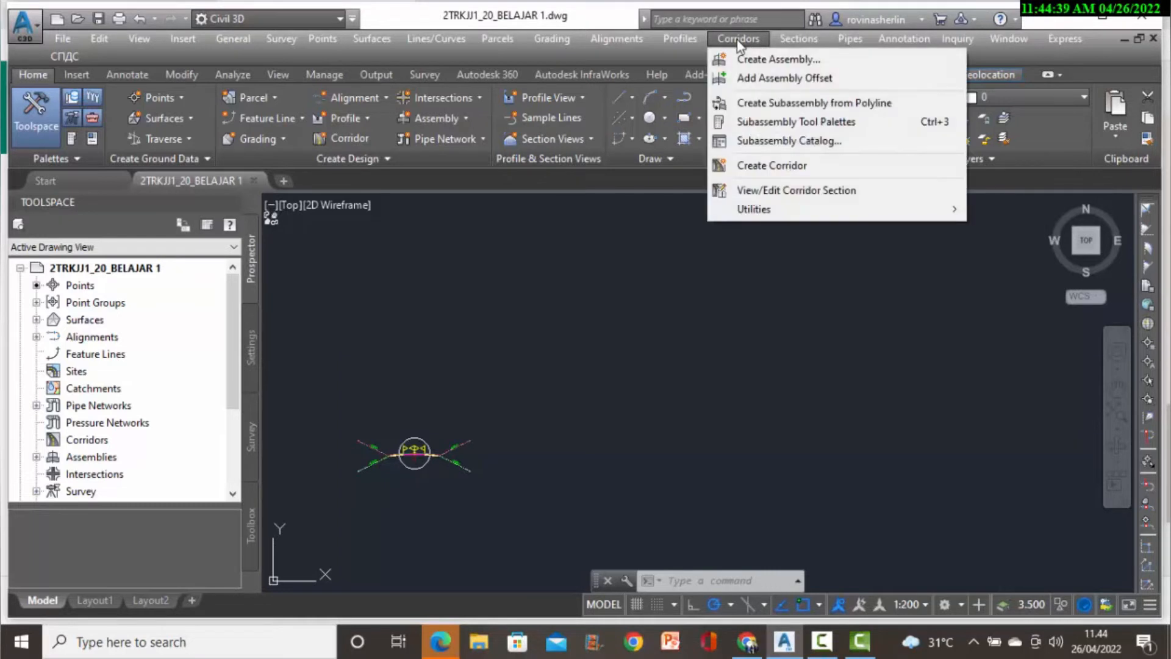
pyautogui.click(787, 166)
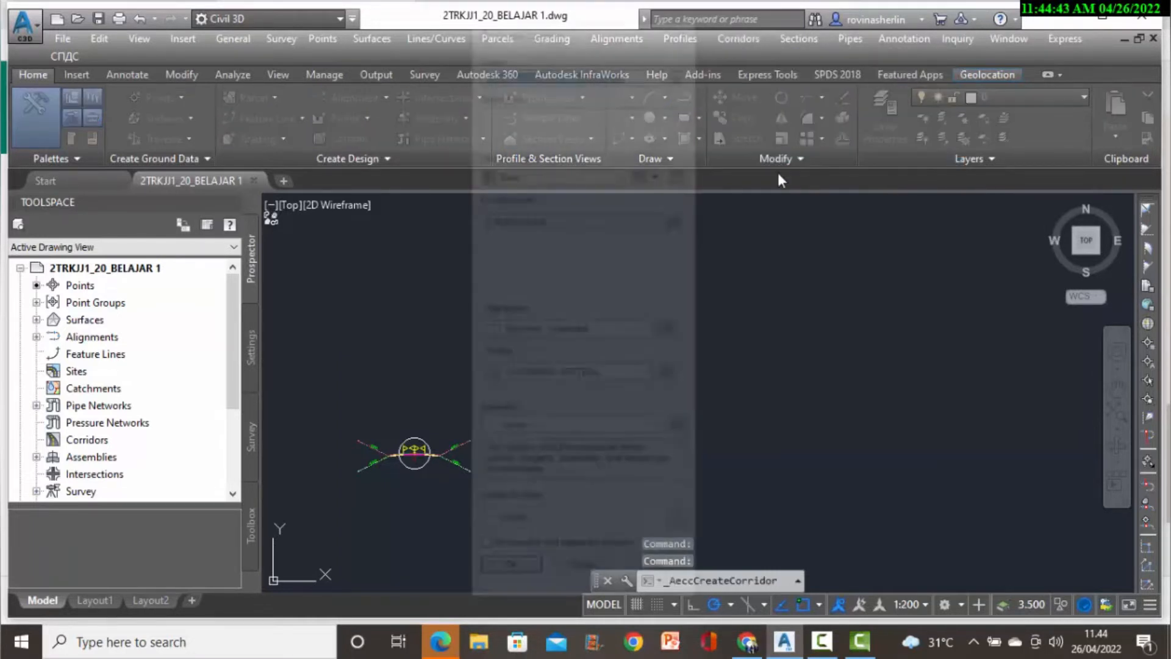
pyautogui.click(628, 68)
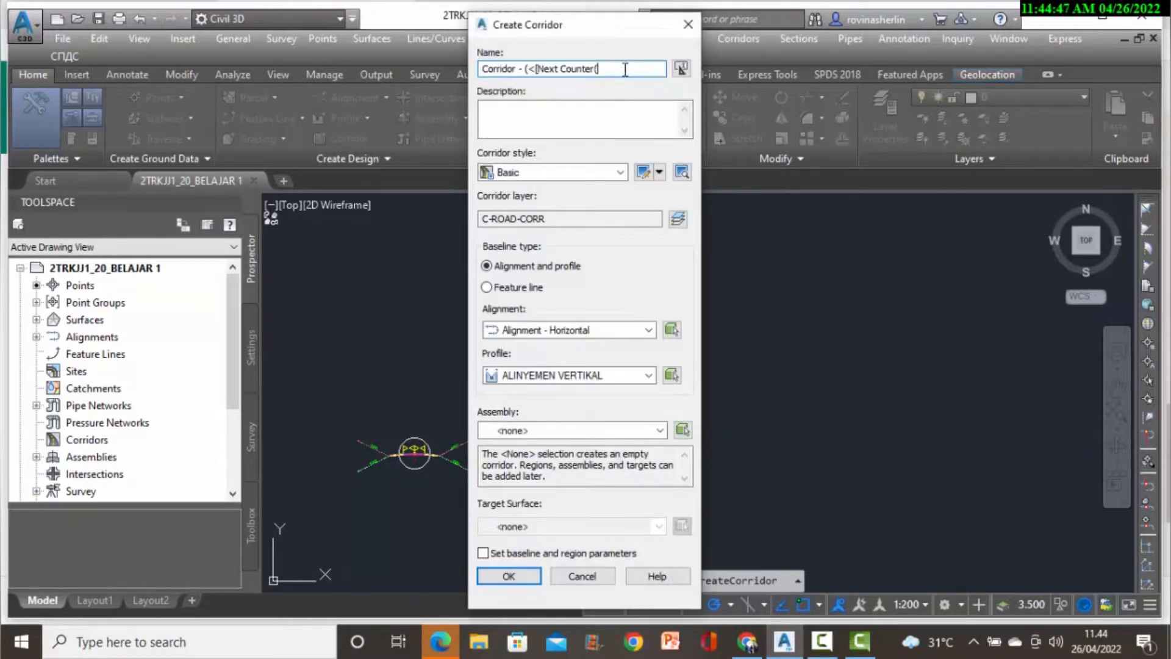
pyautogui.press('BackSpace')
pyautogui.press('BackSpace')
pyautogui.press('BackSpace')
pyautogui.press('BackSpace')
pyautogui.press('BackSpace')
pyautogui.press('BackSpace')
pyautogui.press('BackSpace')
pyautogui.press('BackSpace')
pyautogui.press('BackSpace')
pyautogui.press('BackSpace')
pyautogui.press('BackSpace')
pyautogui.press('BackSpace')
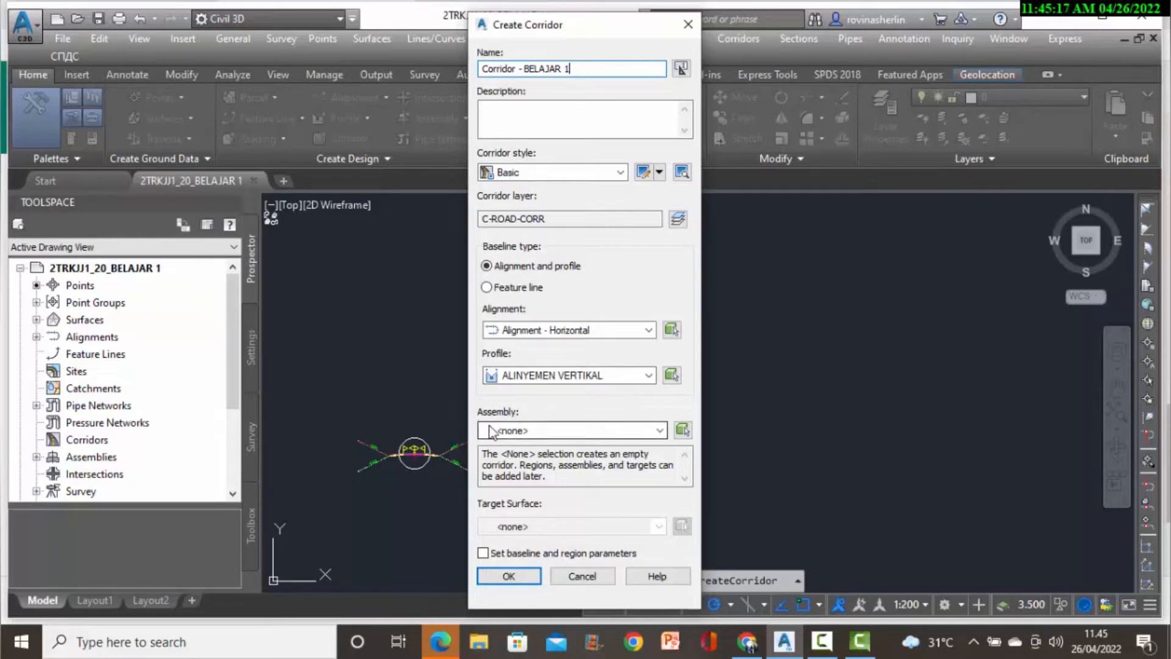
# Set the corridor's assembly to Assembly - BELAJAR 1 and its target surface to Surface BELAJAR.
pyautogui.click(659, 431)
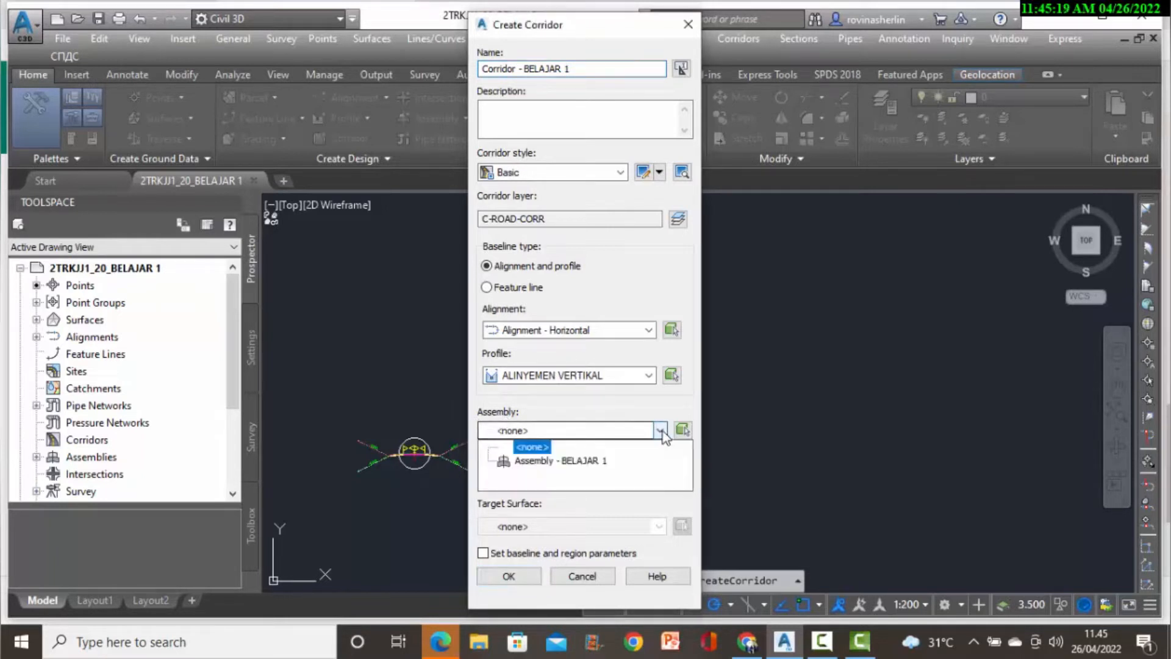
pyautogui.click(564, 460)
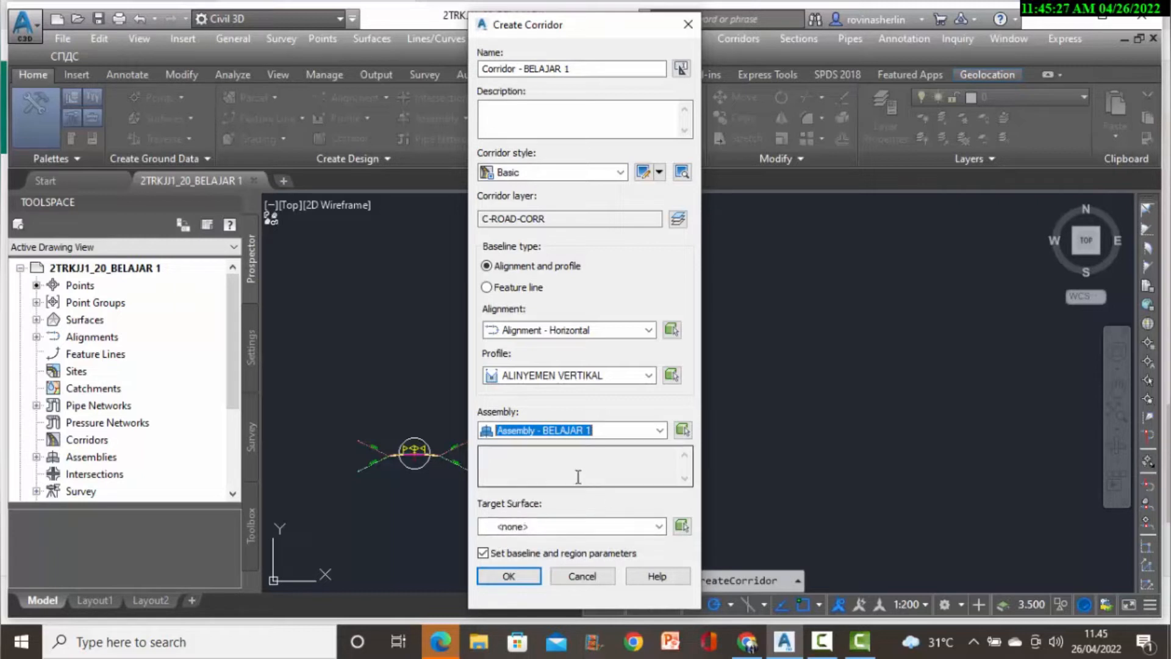
pyautogui.click(658, 526)
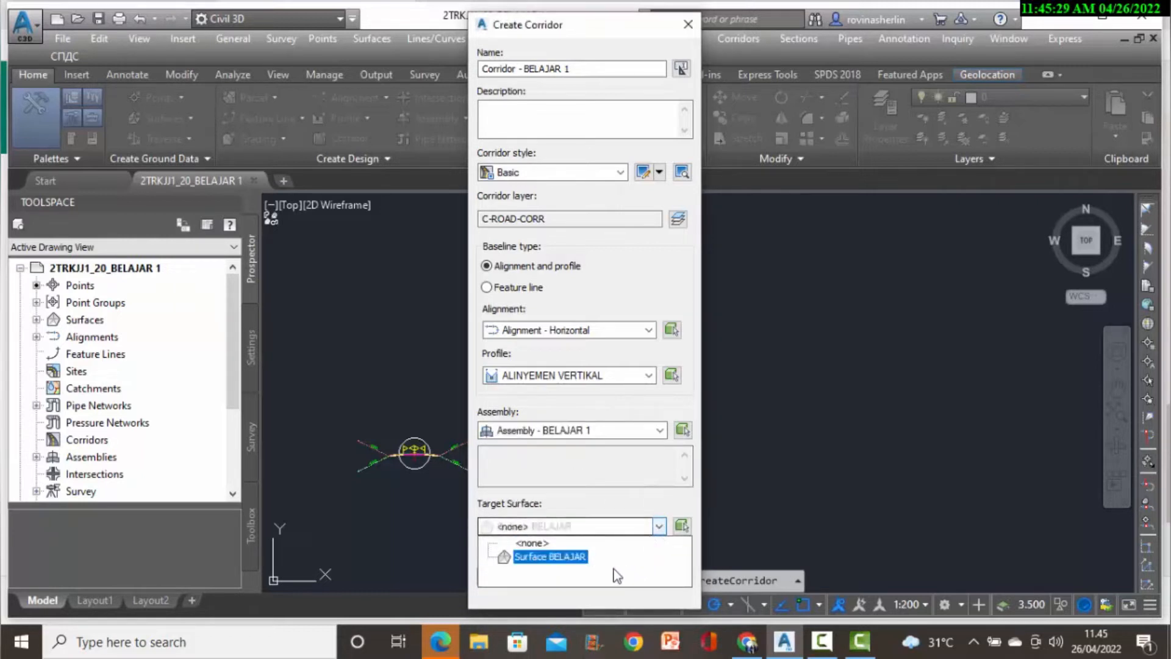
pyautogui.click(554, 557)
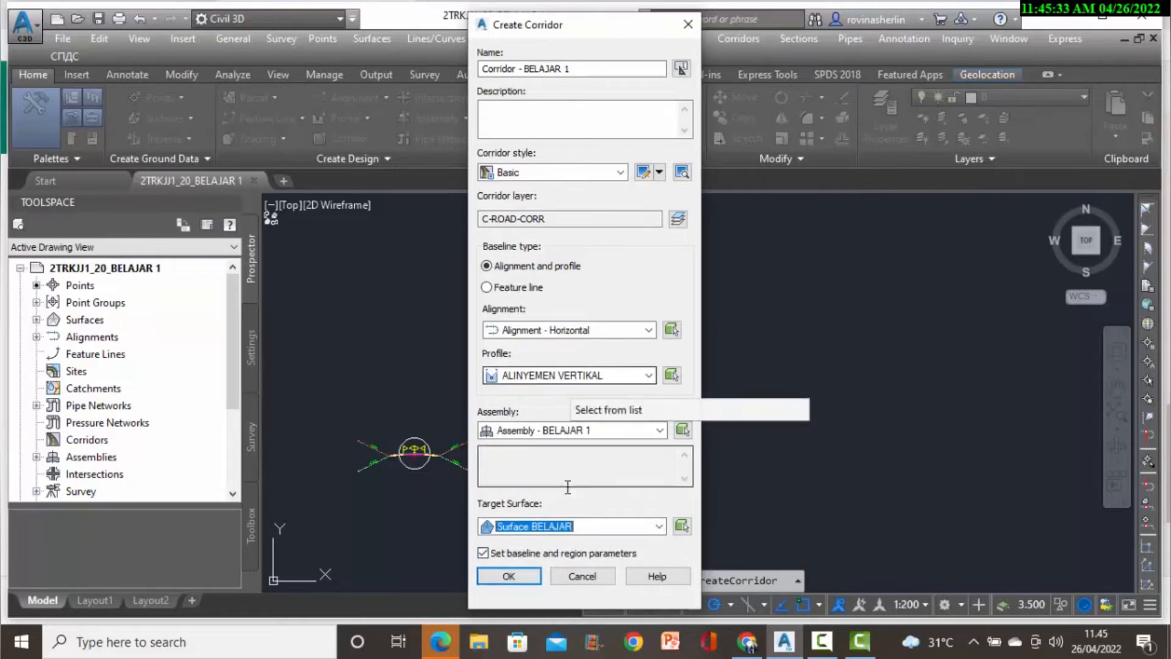
# Create the corridor with the default baseline and region parameters and rebuild it.
pyautogui.click(509, 577)
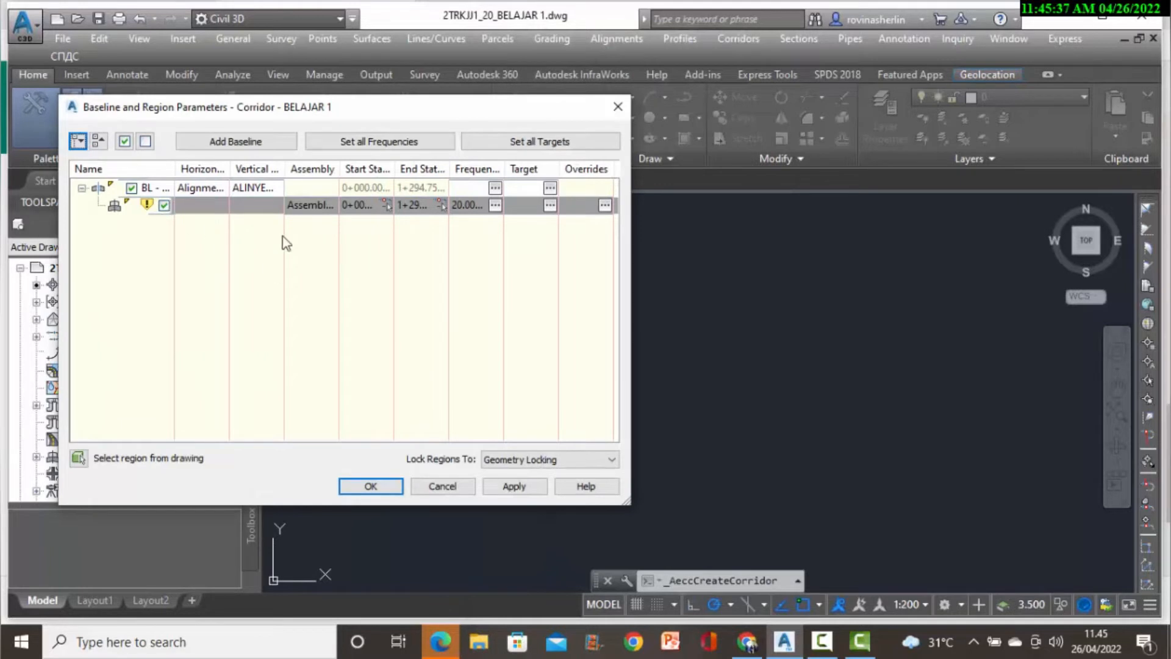
pyautogui.click(364, 490)
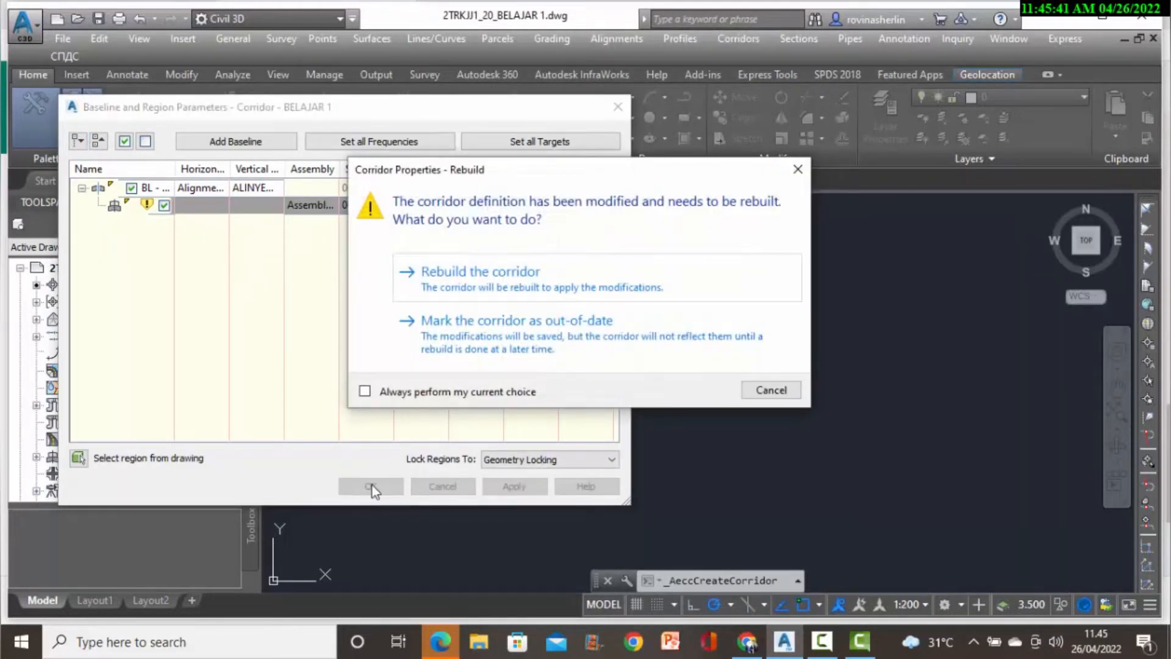
pyautogui.click(438, 278)
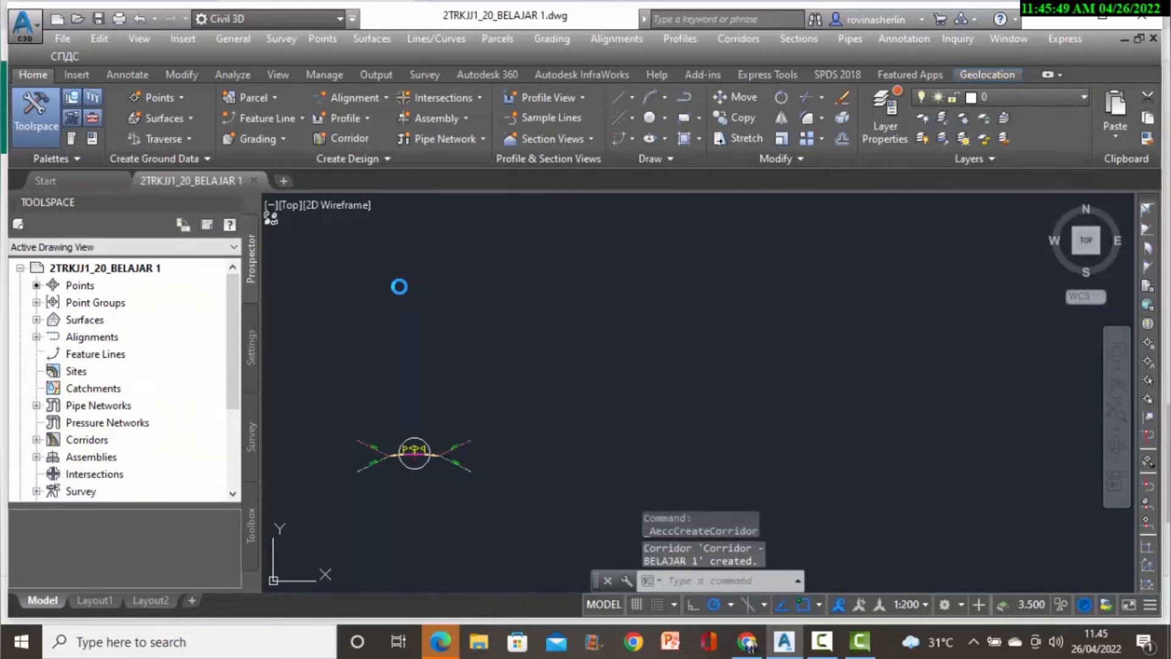
# Select the new corridor near the alignment's start on the surface and open its corridor properties.
pyautogui.scroll(-8, 476, 333)
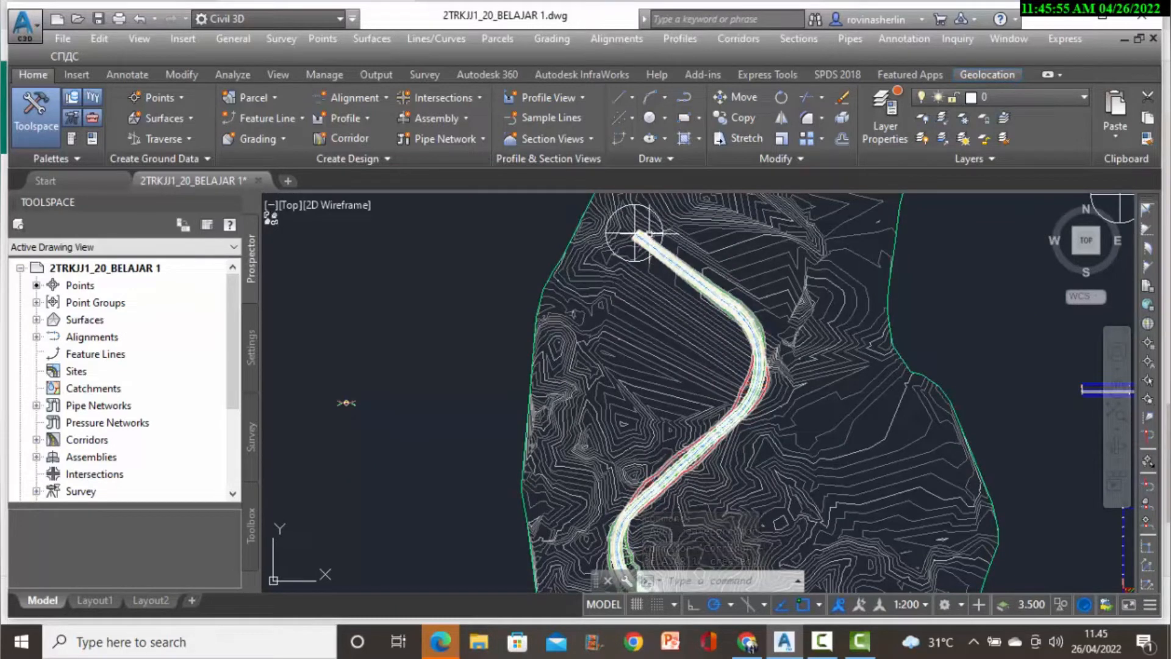
pyautogui.click(636, 231)
pyautogui.scroll(4, 639, 220)
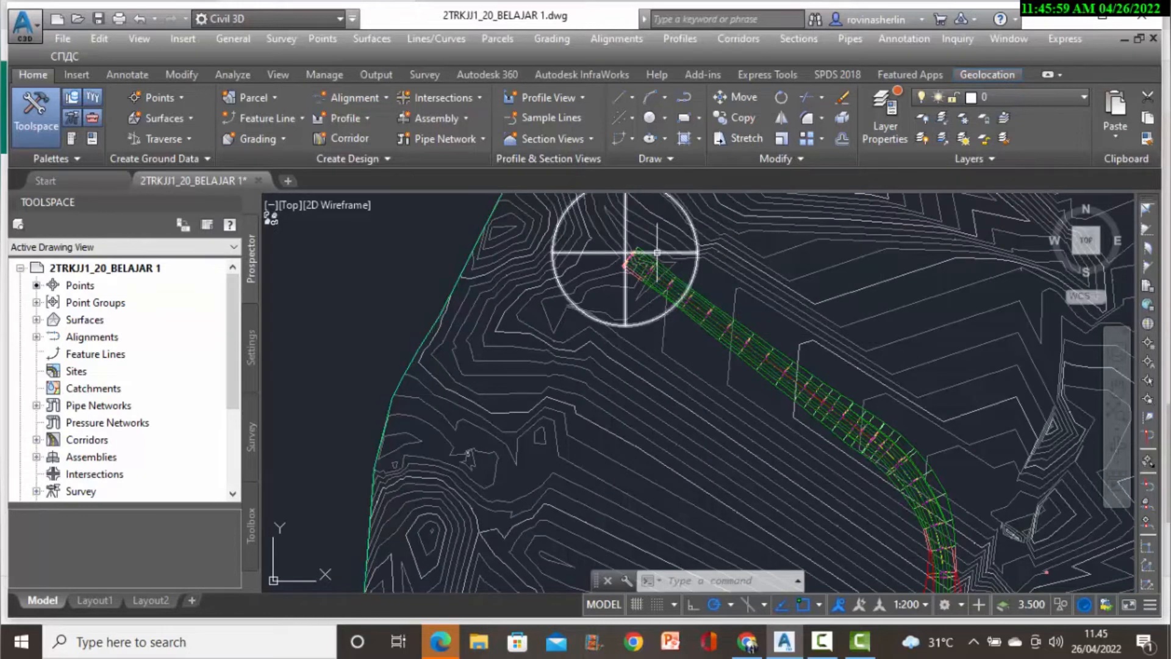
pyautogui.click(649, 243)
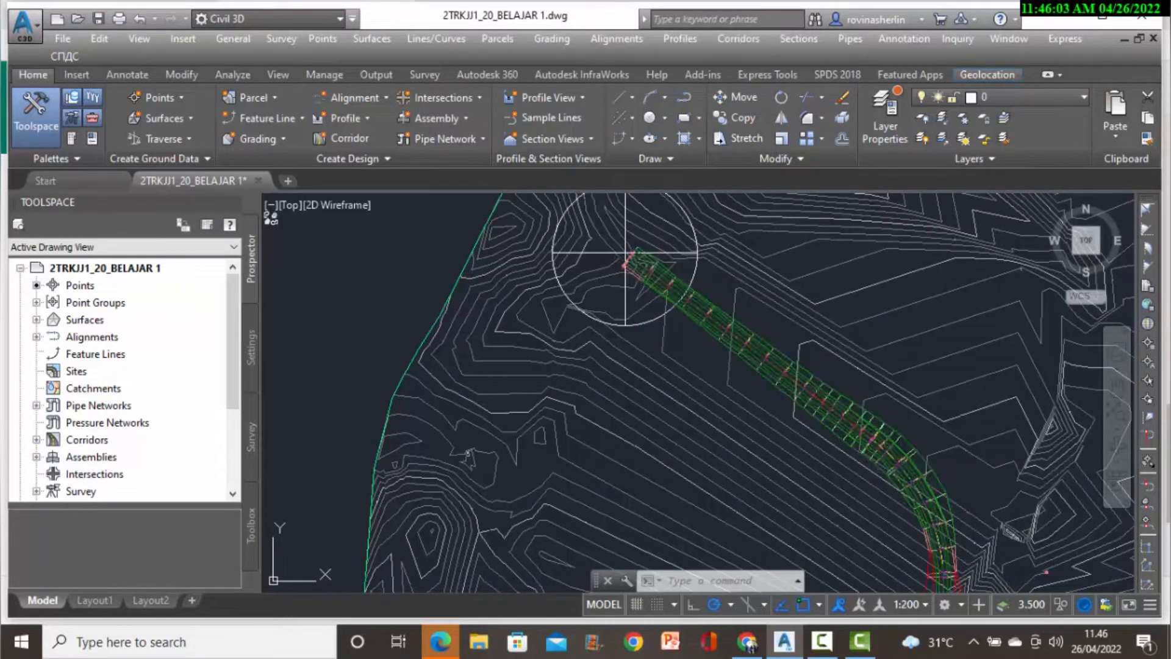
pyautogui.rightClick(625, 252)
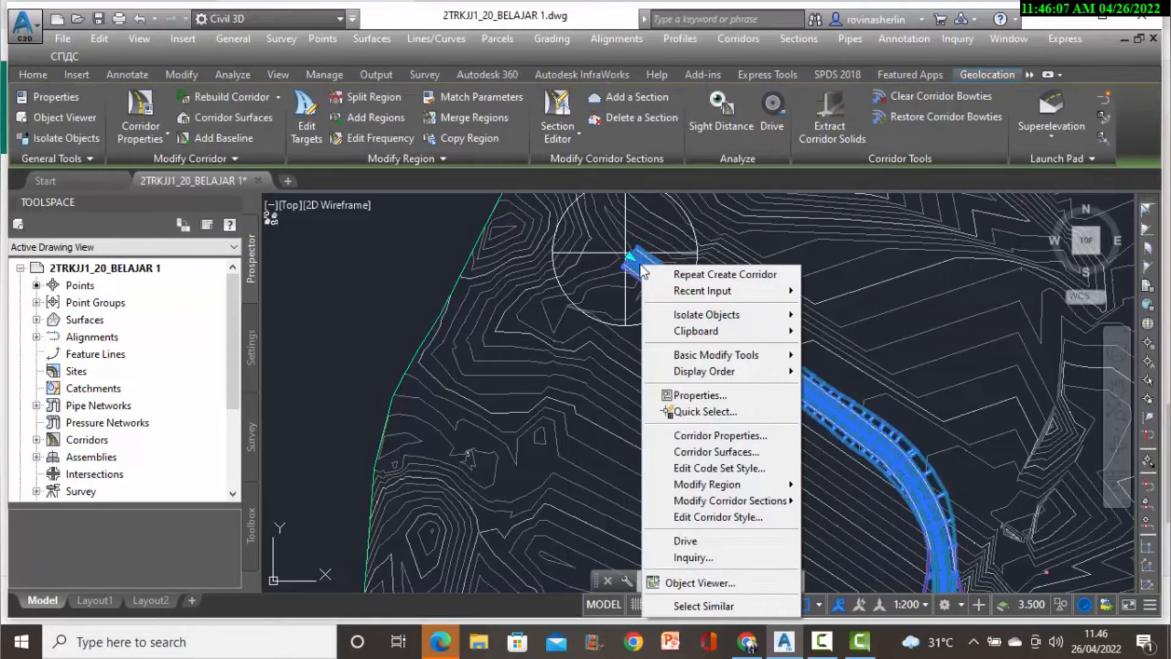
pyautogui.click(687, 435)
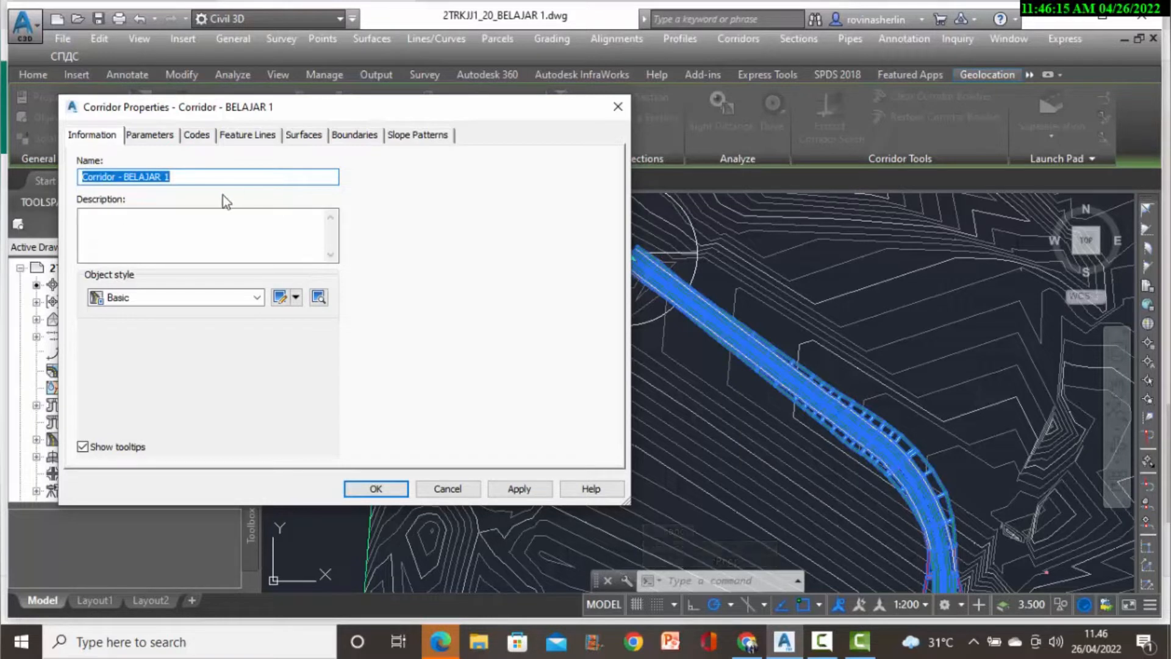
# Set the corridor's code set style to EII-WBN-Code Set Style No Show, review its feature lines and apply the change.
pyautogui.click(153, 136)
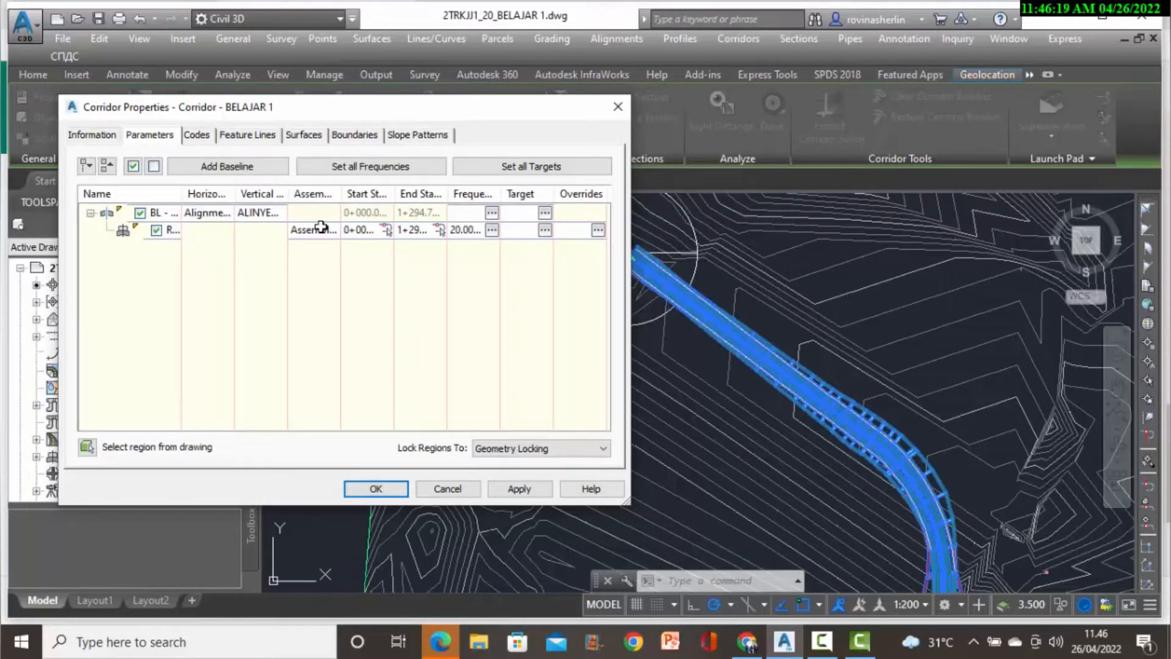
pyautogui.click(195, 140)
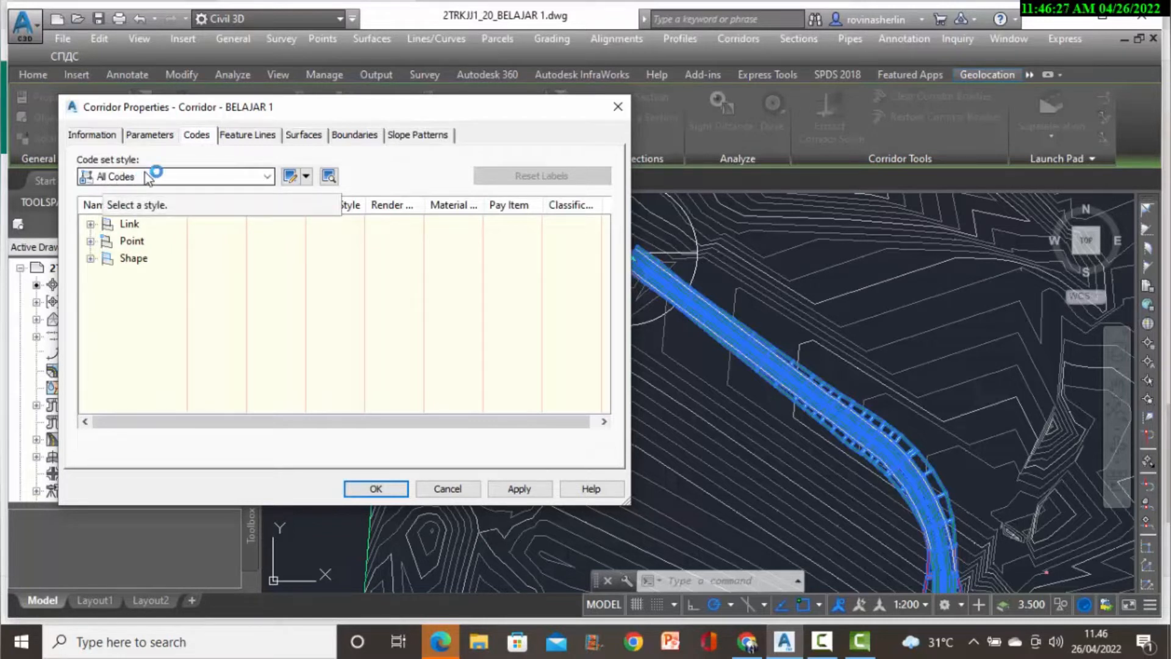
pyautogui.click(267, 177)
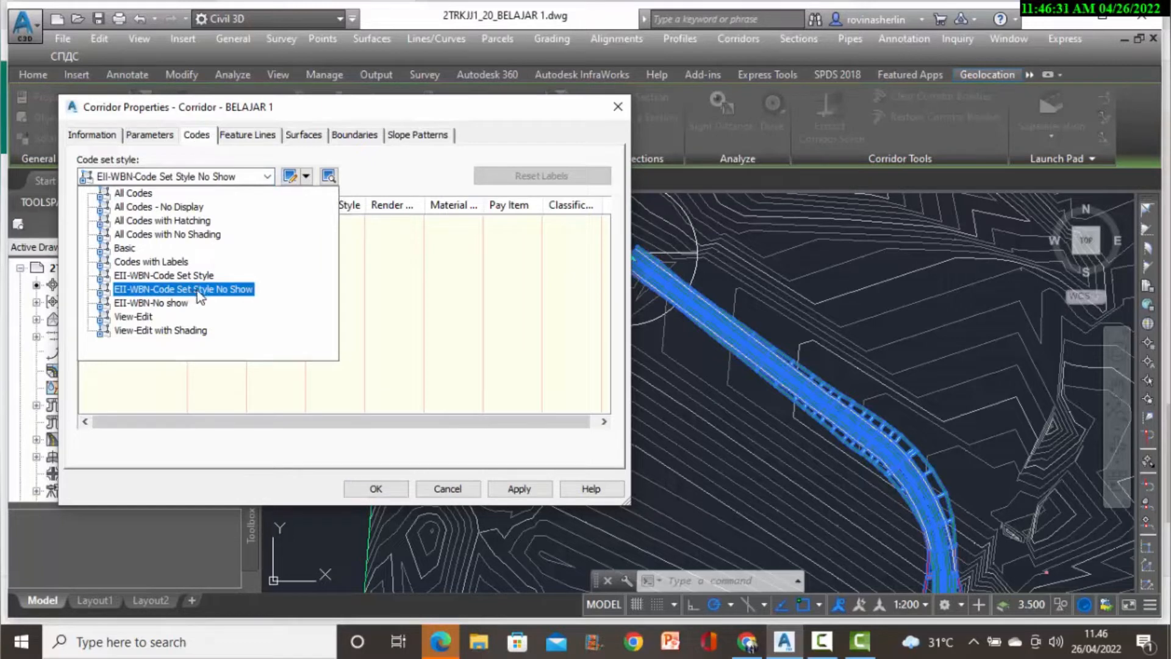
pyautogui.click(199, 291)
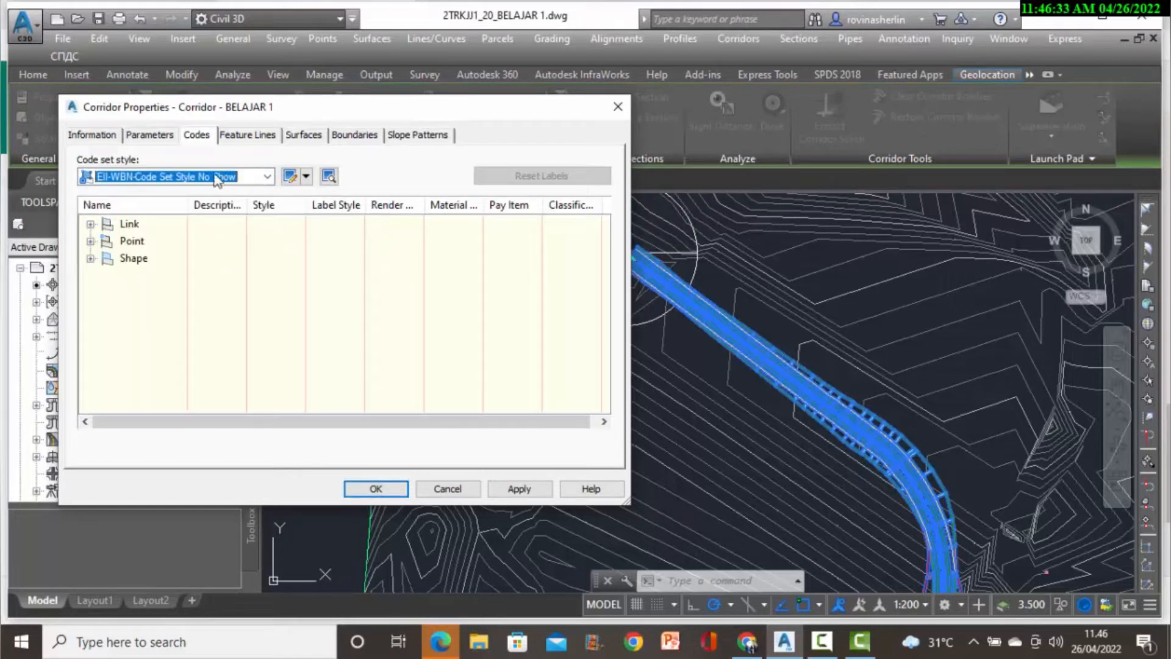
pyautogui.click(267, 137)
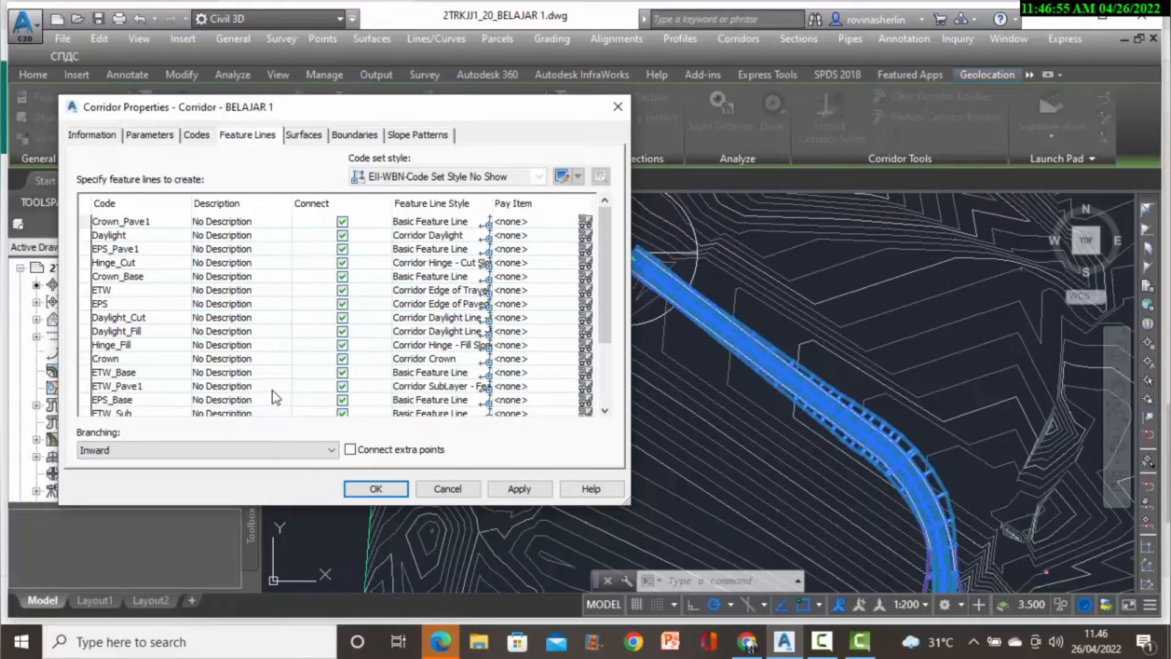
pyautogui.scroll(-3, 272, 391)
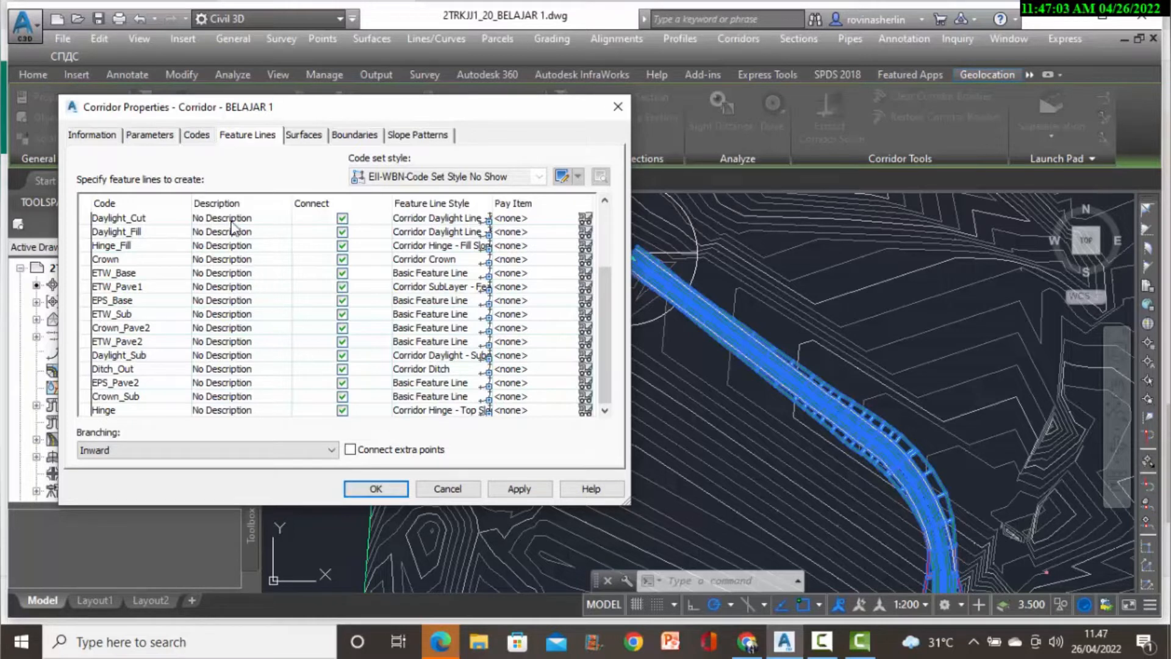
pyautogui.click(520, 489)
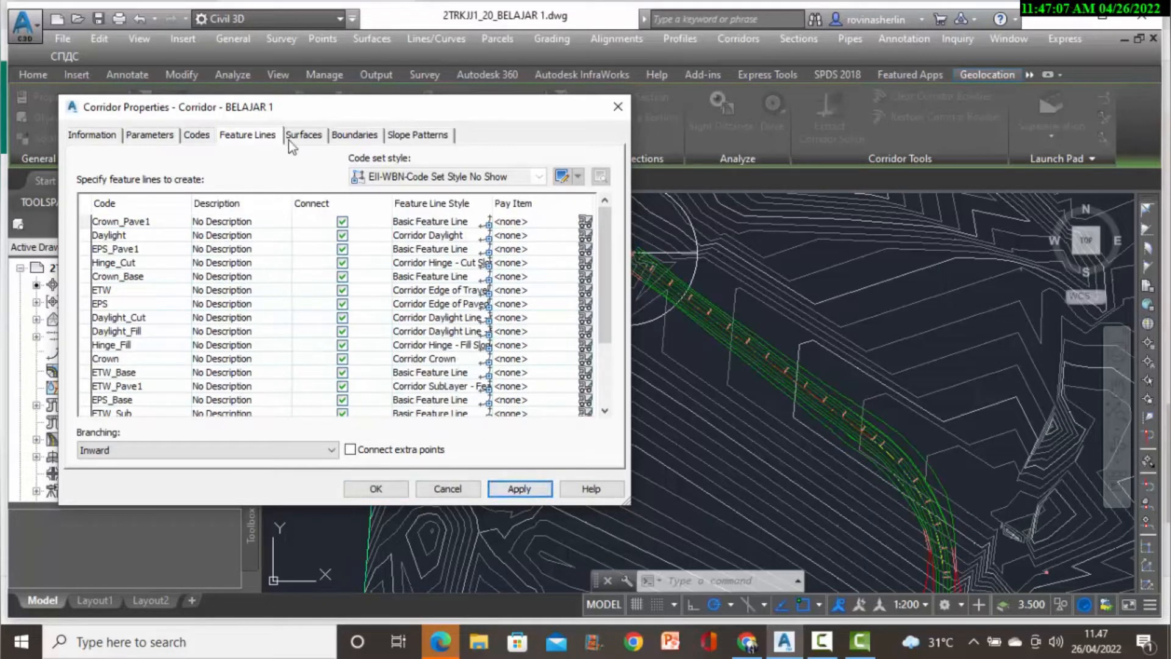
# Create a corridor surface and name it "Corridor - DATUM".
pyautogui.click(311, 135)
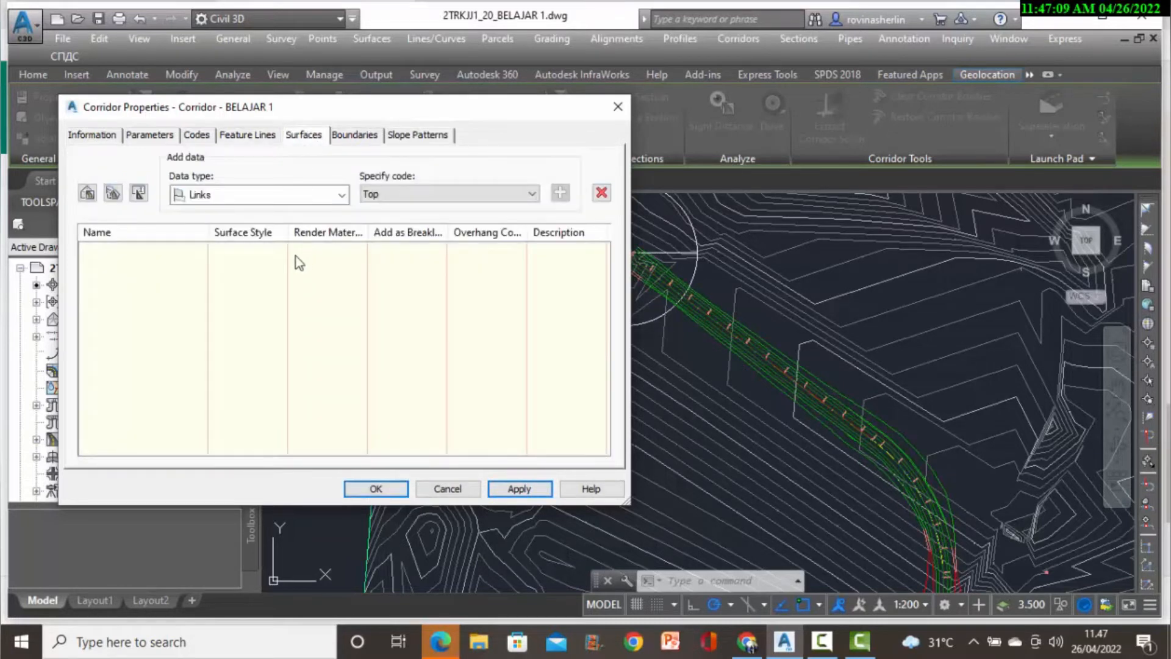
pyautogui.click(88, 194)
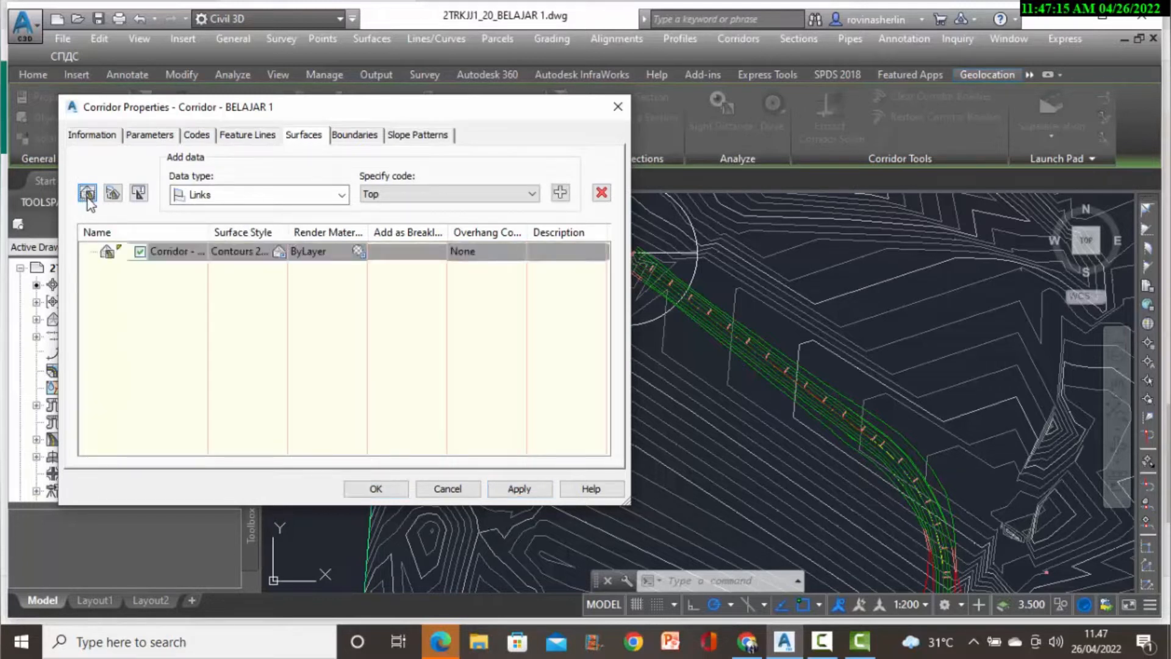
pyautogui.doubleClick(161, 252)
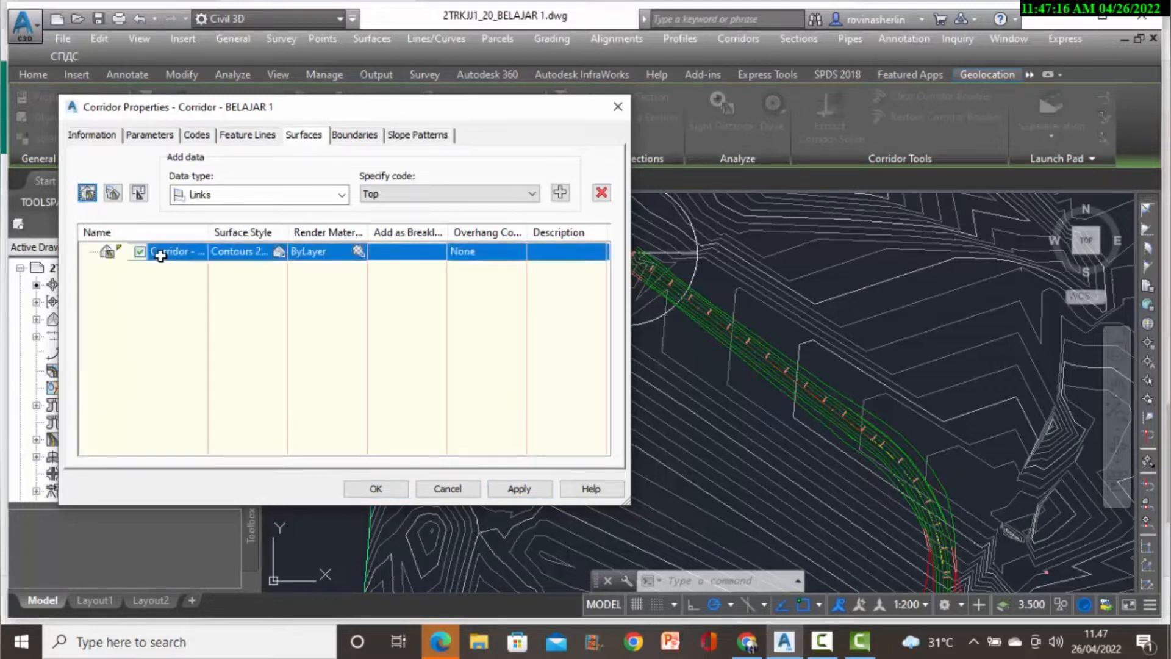
pyautogui.click(201, 252)
pyautogui.press('BackSpace')
pyautogui.press('BackSpace')
pyautogui.press('BackSpace')
pyautogui.press('BackSpace')
pyautogui.press('BackSpace')
pyautogui.press('BackSpace')
pyautogui.press('BackSpace')
pyautogui.press('BackSpace')
pyautogui.press('BackSpace')
pyautogui.press('BackSpace')
pyautogui.press('BackSpace')
pyautogui.press('BackSpace')
pyautogui.press('BackSpace')
pyautogui.press('BackSpace')
pyautogui.press('BackSpace')
pyautogui.press('BackSpace')
pyautogui.press('BackSpace')
pyautogui.press('BackSpace')
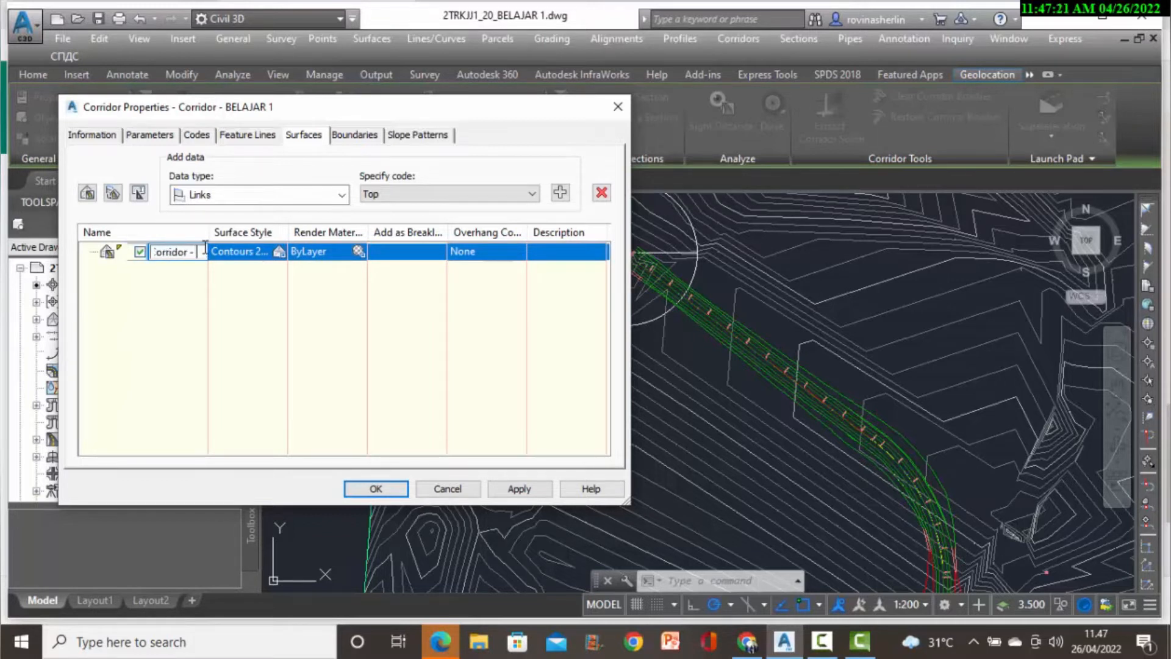
pyautogui.write('- DATUM')
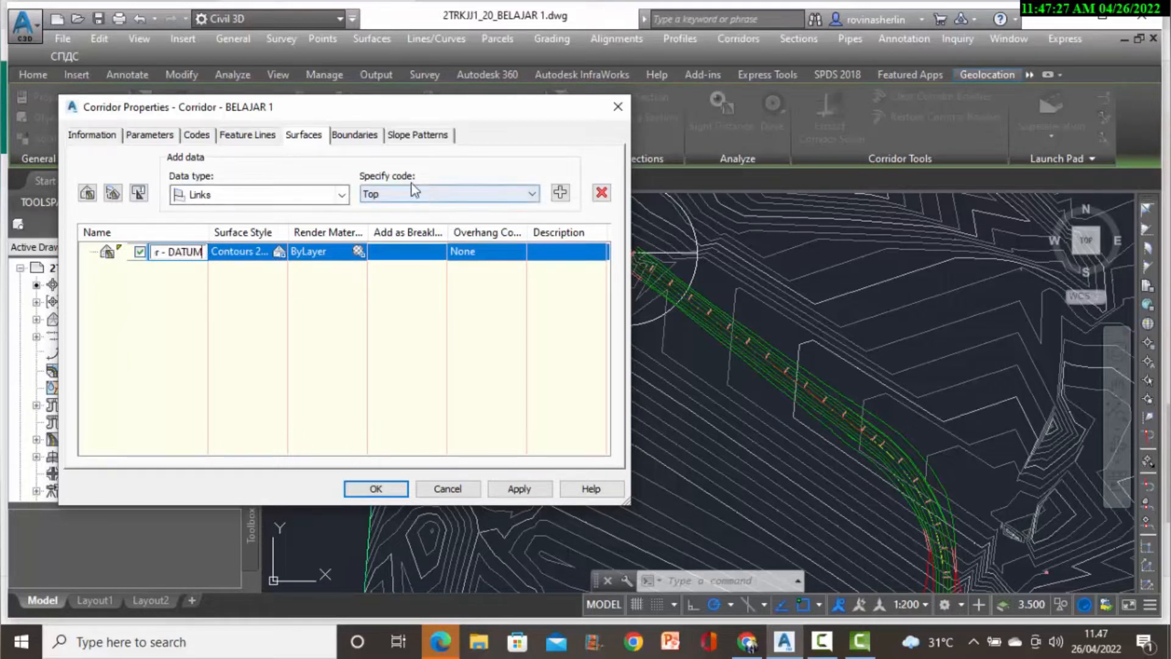
# Specify Datum as the link code for the surface data, then apply the properties and rebuild the corridor.
pyautogui.click(531, 194)
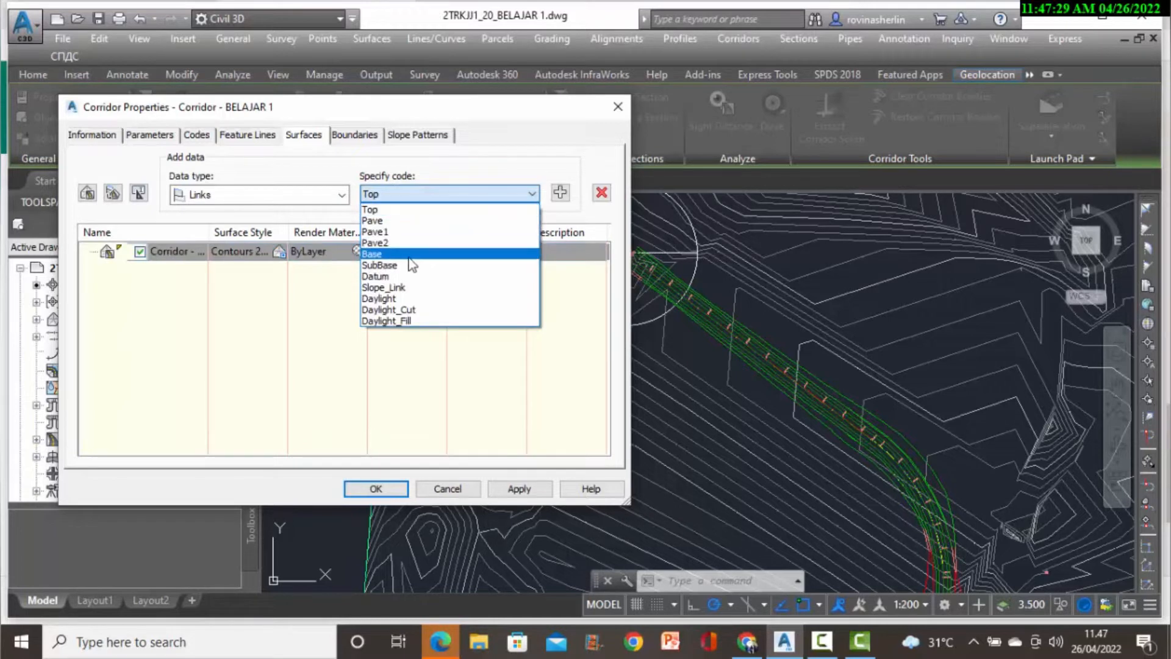
pyautogui.click(390, 278)
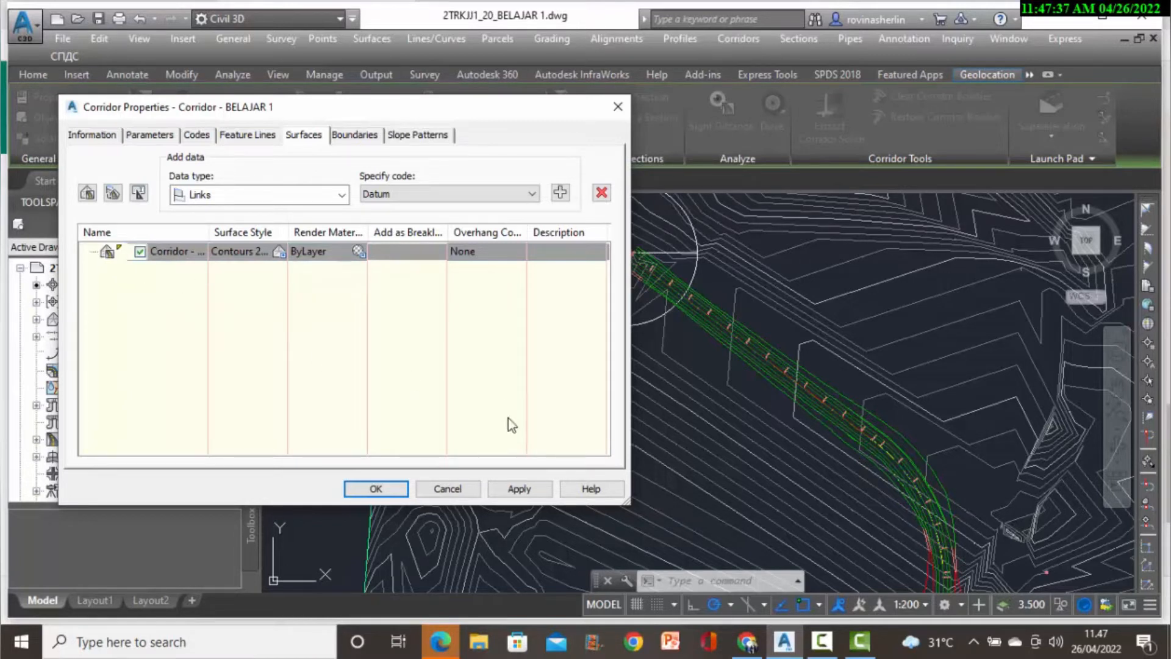
pyautogui.click(528, 493)
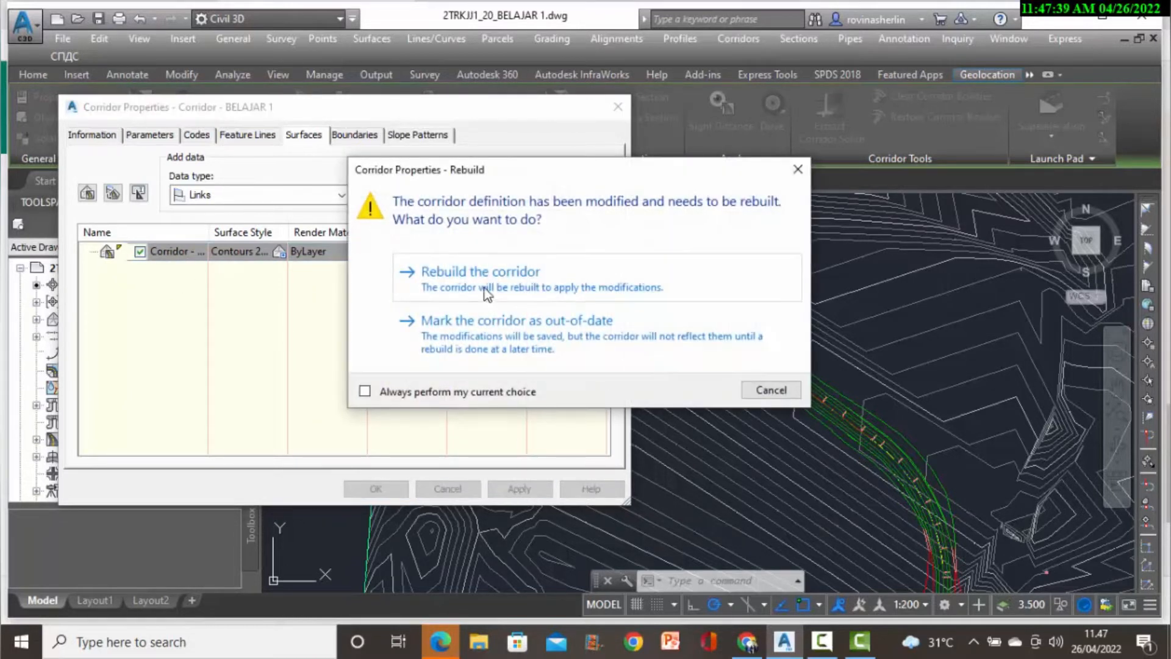
pyautogui.click(486, 292)
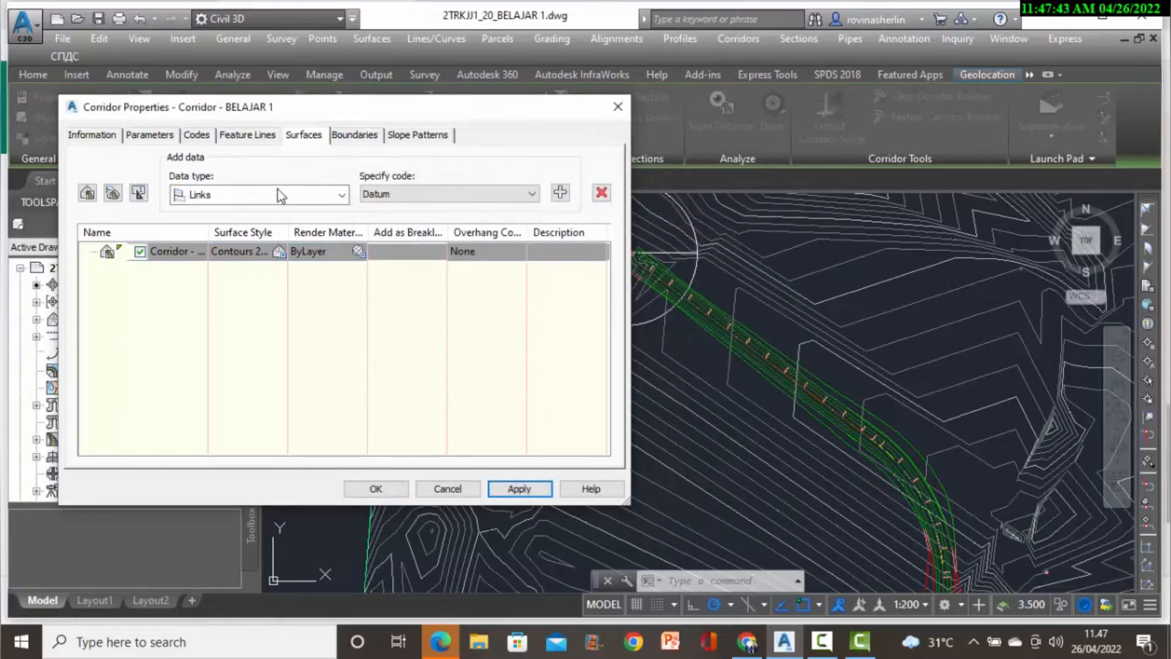
# Add an automatic Daylight boundary to the Corridor - DATUM surface, then apply it and rebuild the corridor.
pyautogui.click(365, 139)
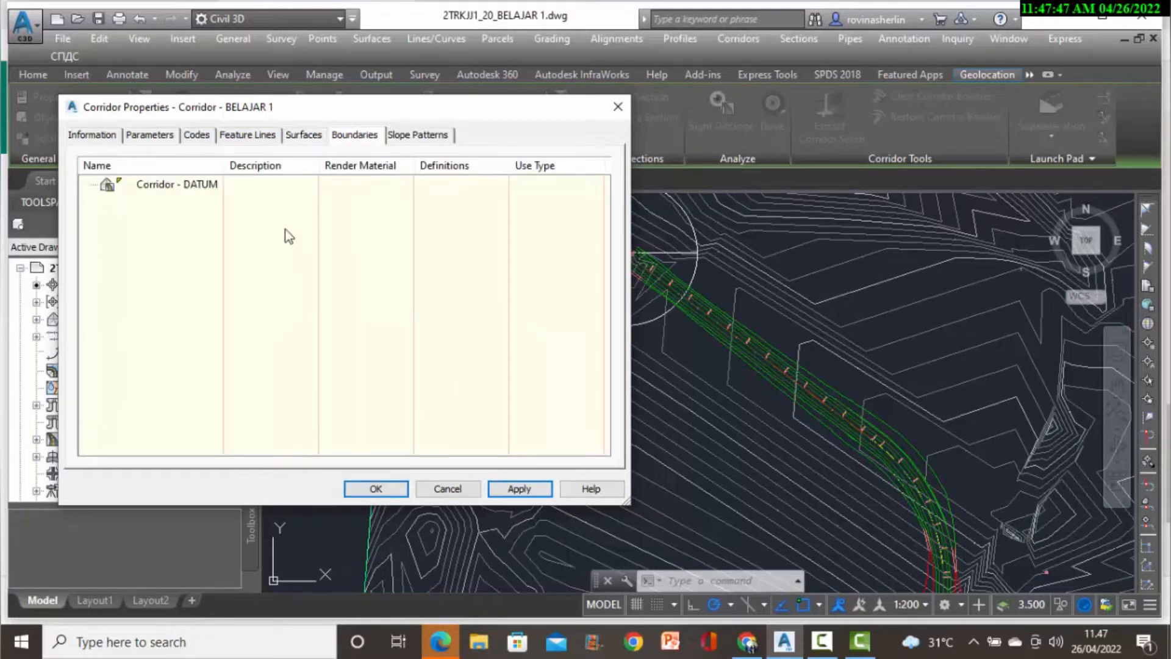
pyautogui.click(176, 190)
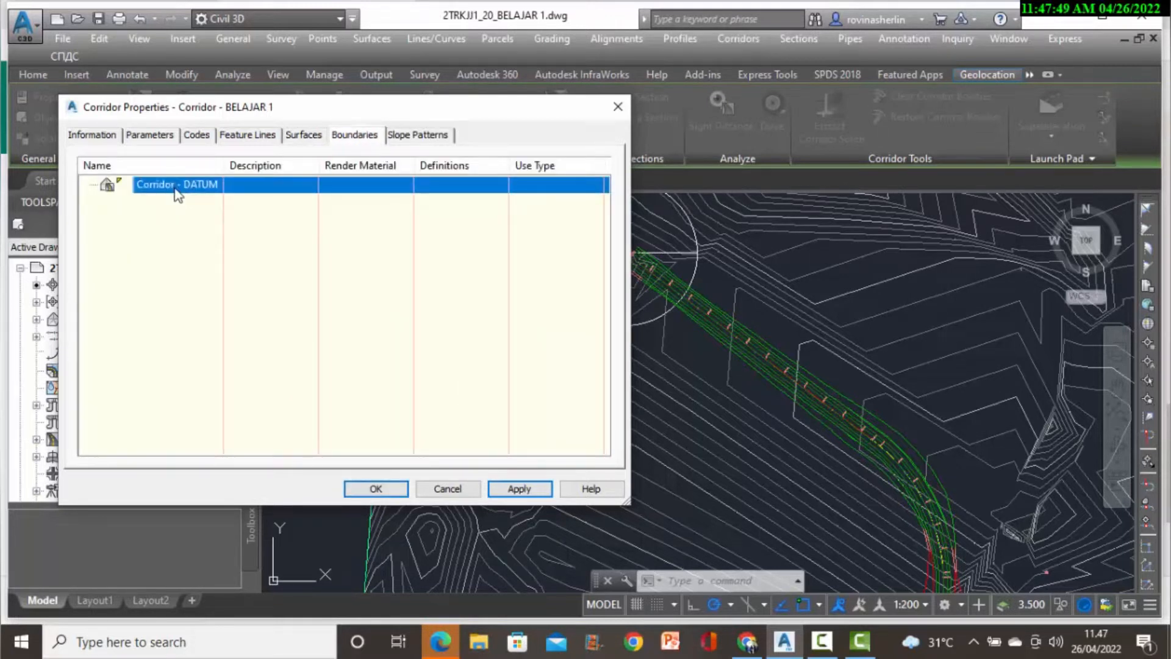
pyautogui.rightClick(175, 190)
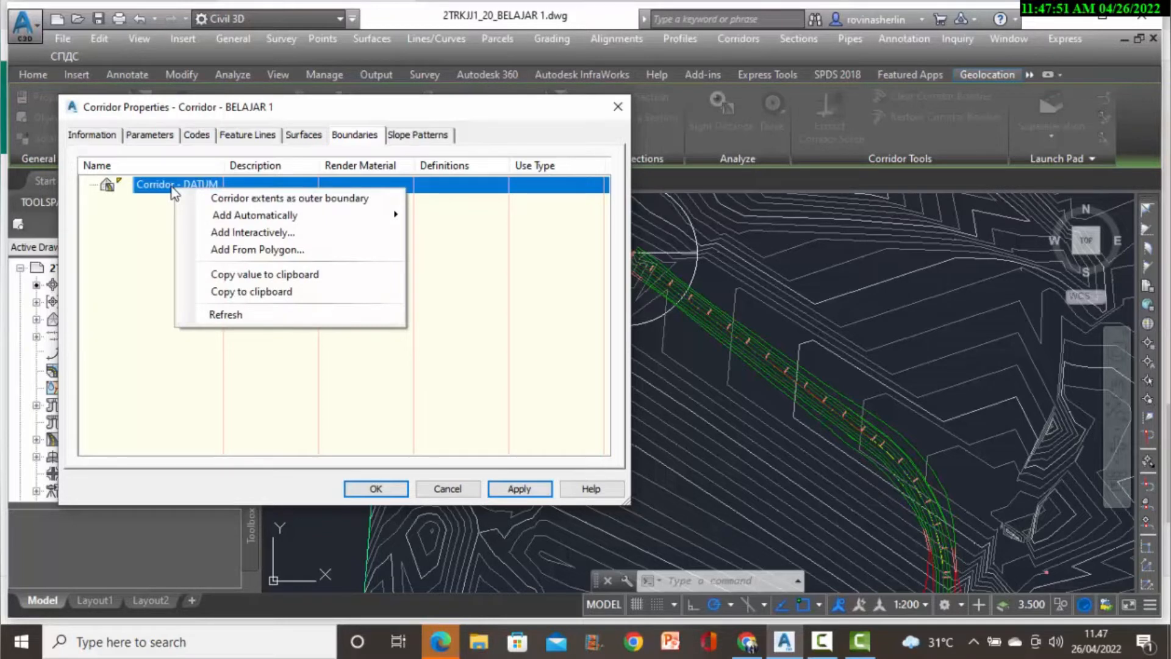
pyautogui.moveTo(234, 218)
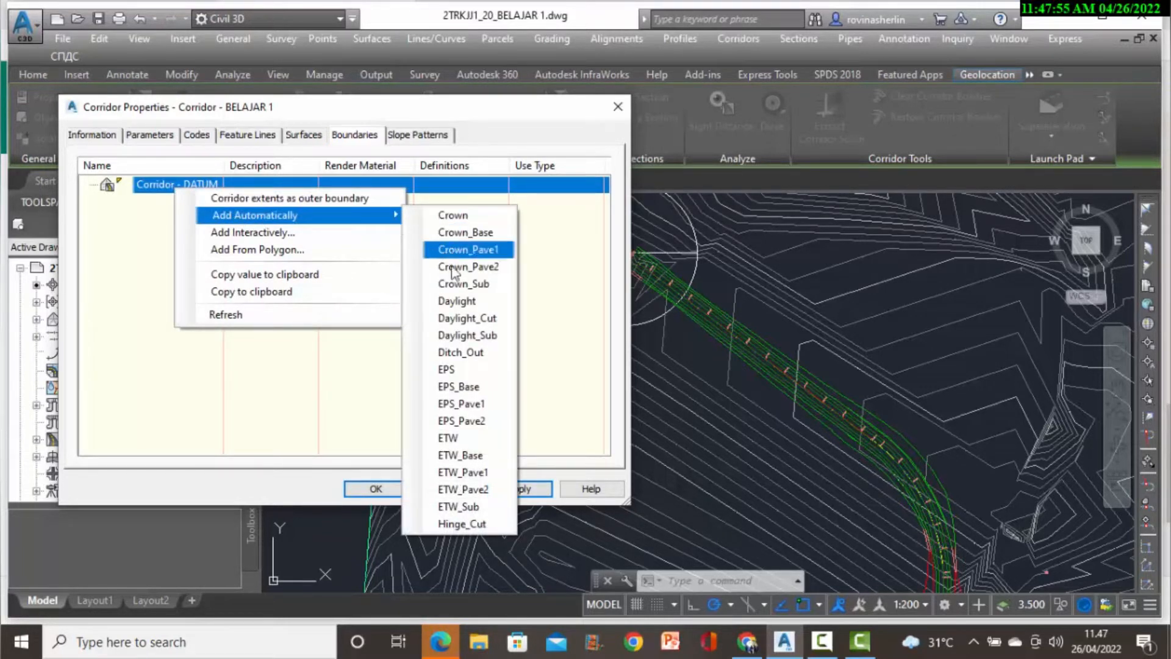
pyautogui.click(455, 301)
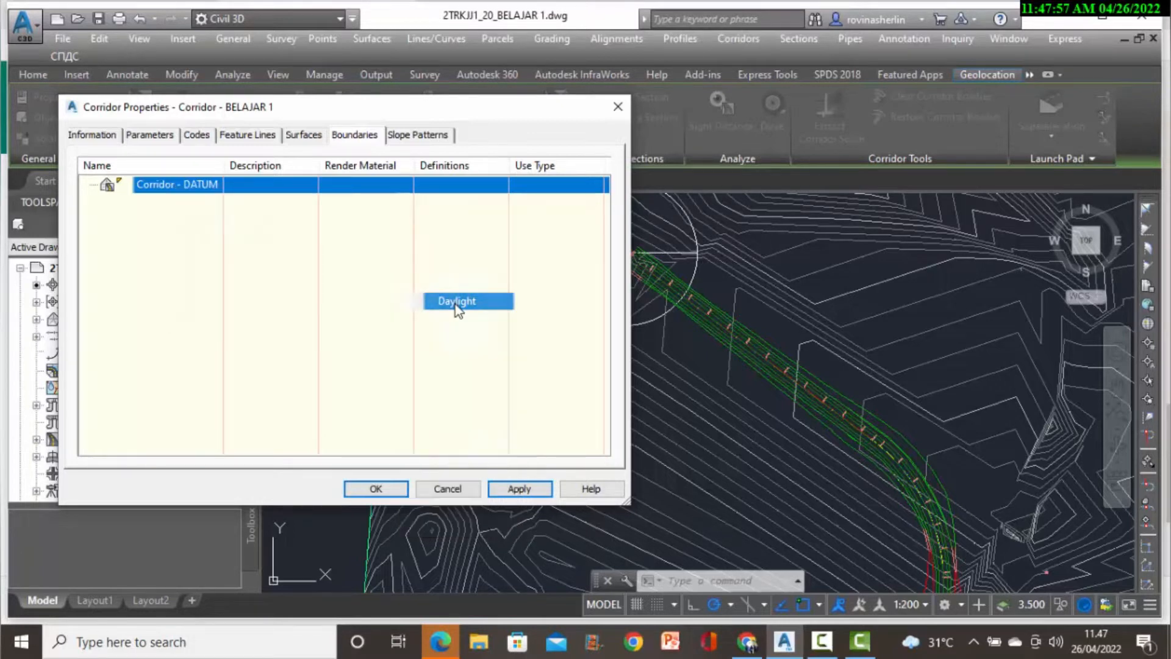
pyautogui.click(539, 494)
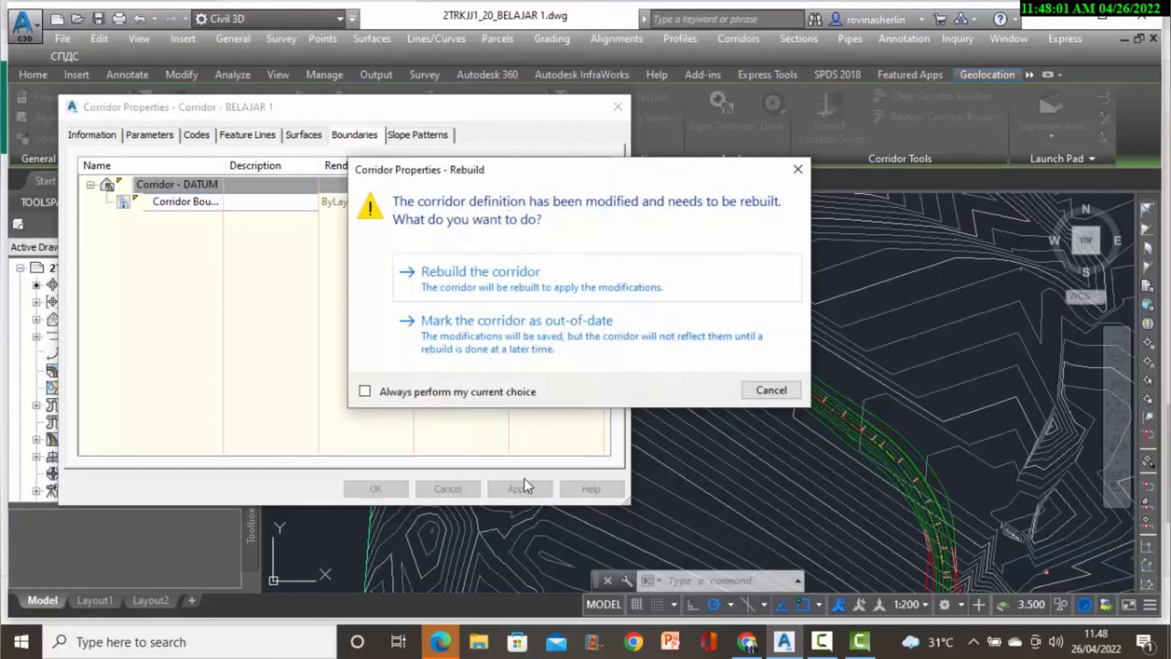
pyautogui.click(507, 288)
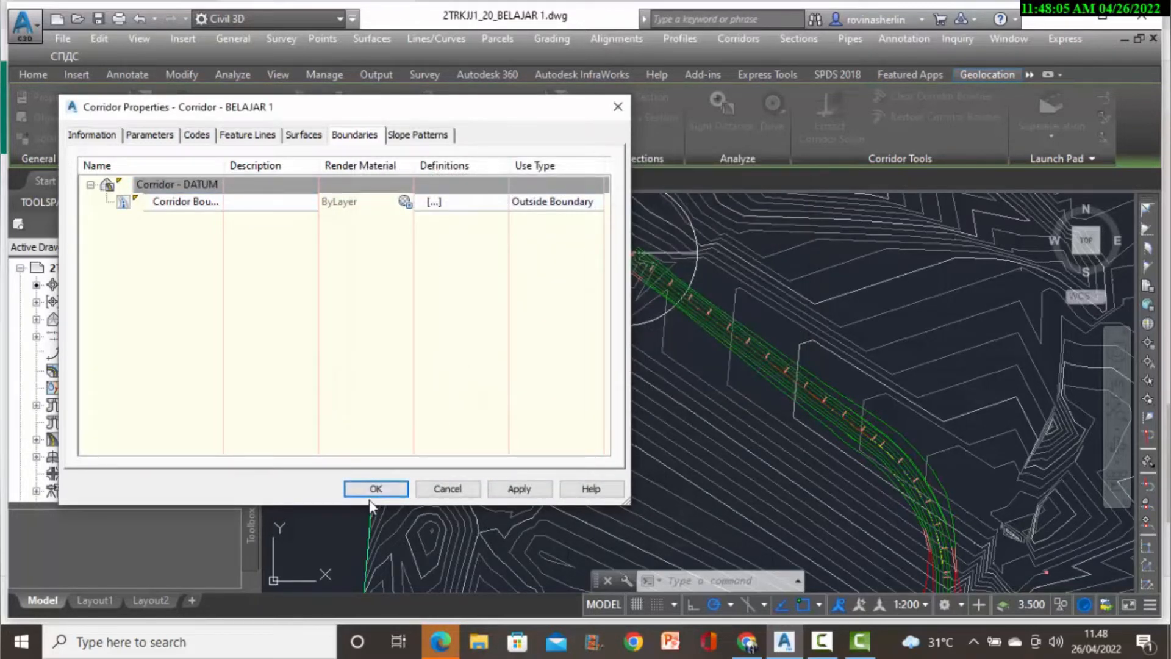
# Set the surface style of Corridor - DATUM to _No Display in the corridor properties and apply the change.
pyautogui.click(374, 490)
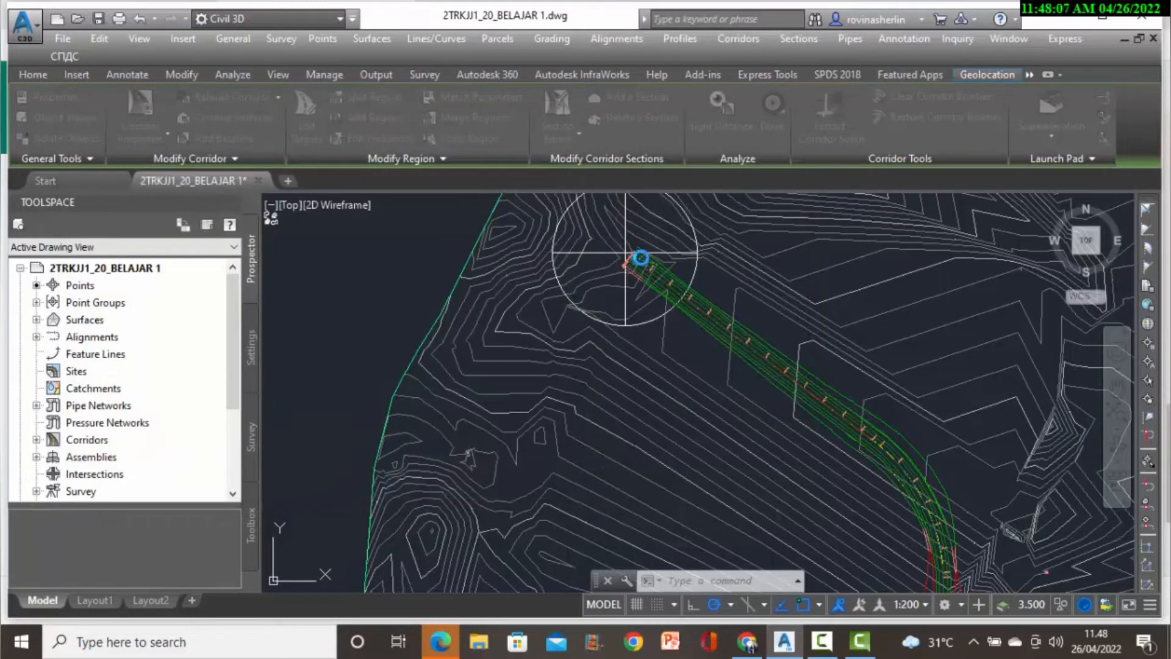
pyautogui.scroll(4, 638, 247)
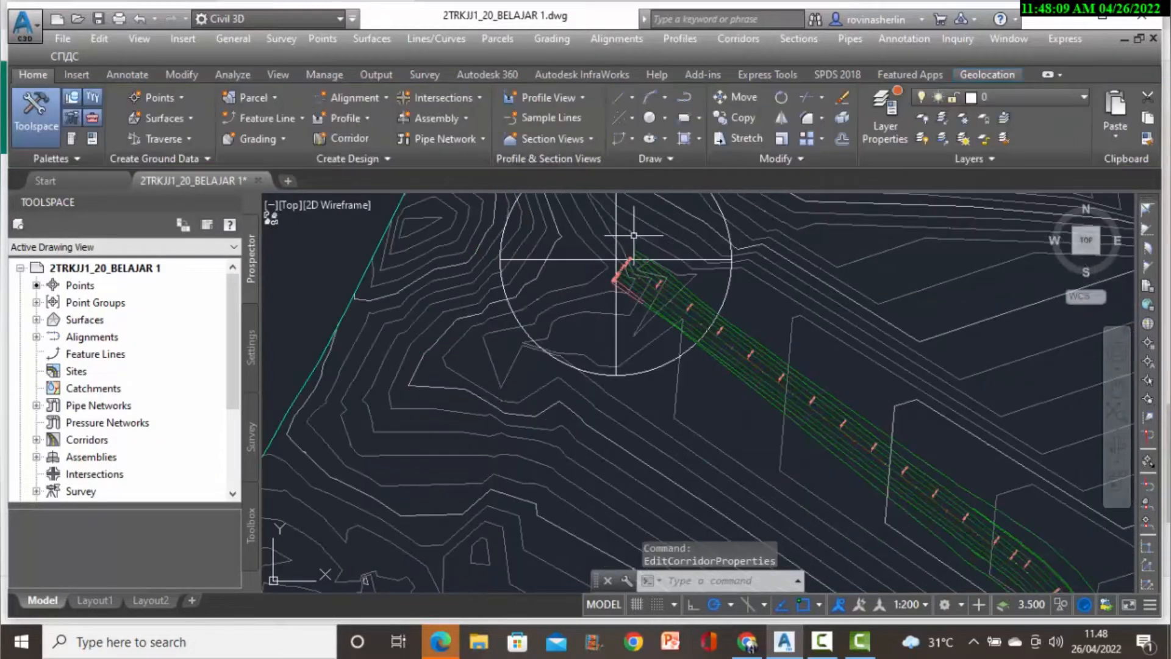
pyautogui.scroll(1, 683, 285)
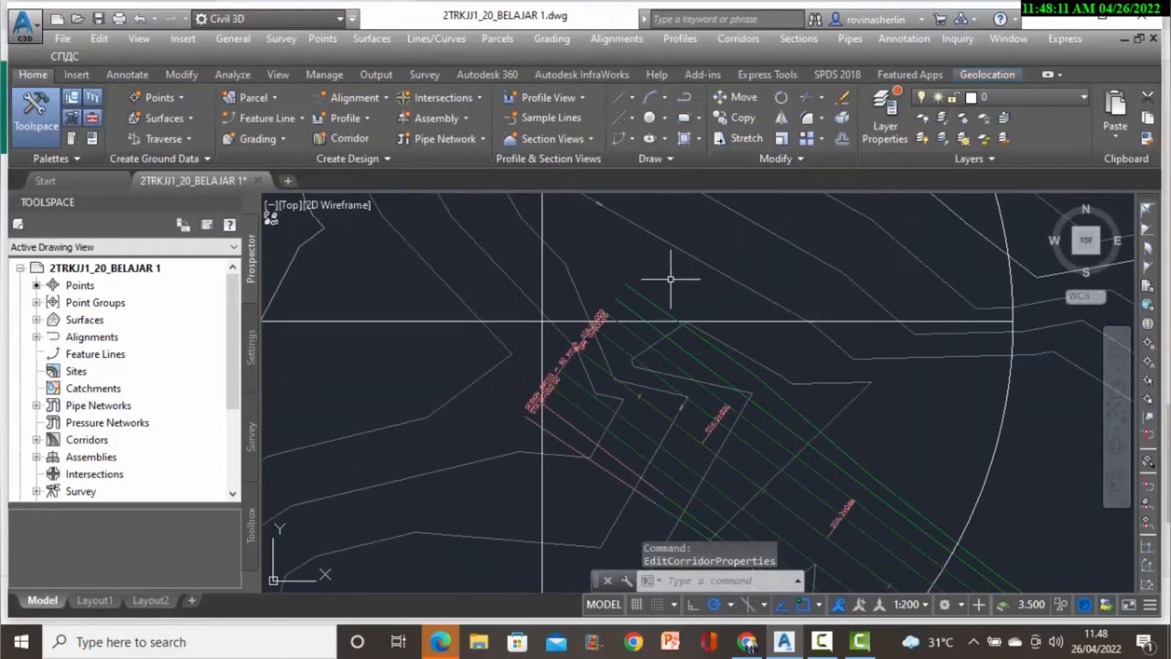
pyautogui.click(641, 296)
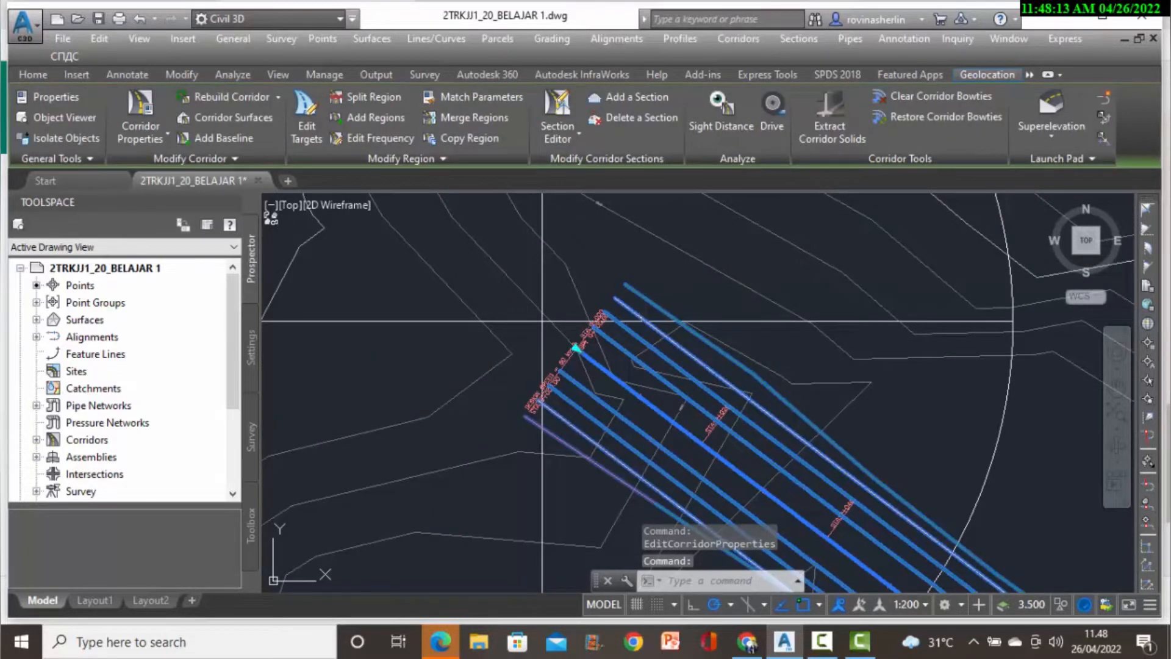
pyautogui.rightClick(642, 298)
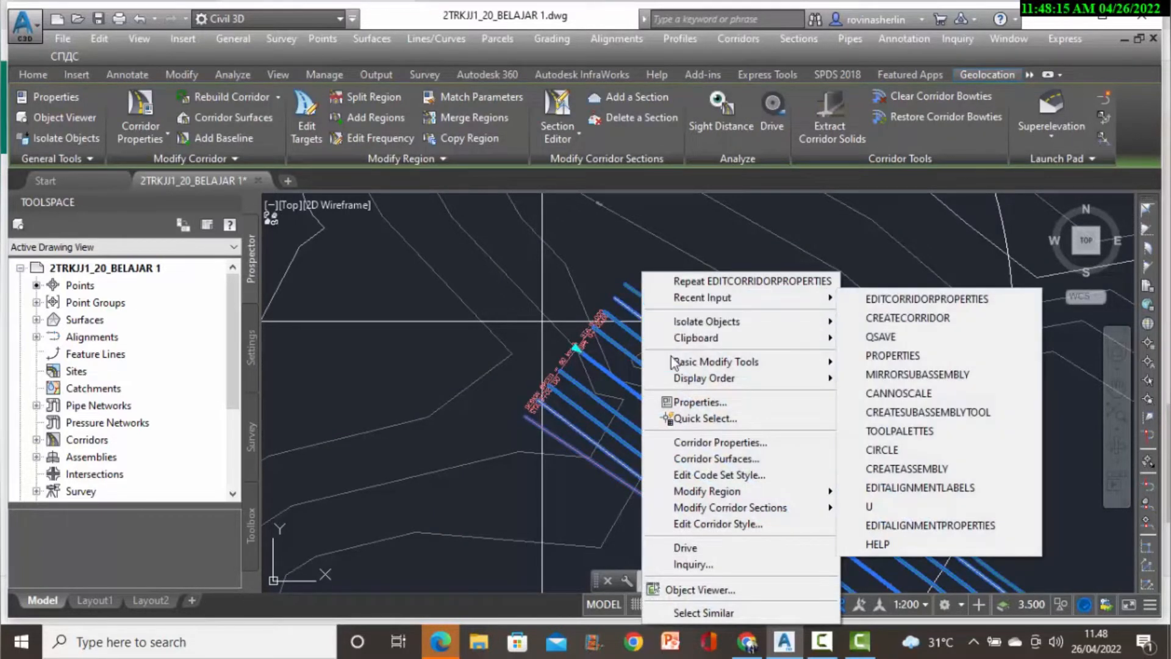
pyautogui.click(721, 443)
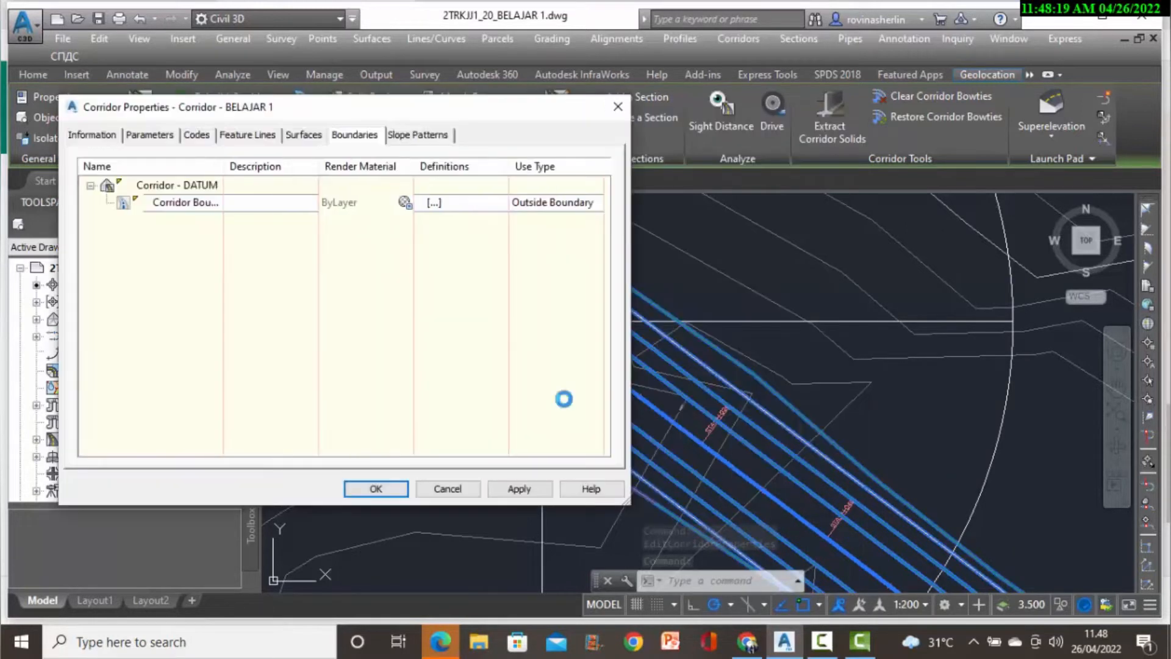
pyautogui.click(299, 138)
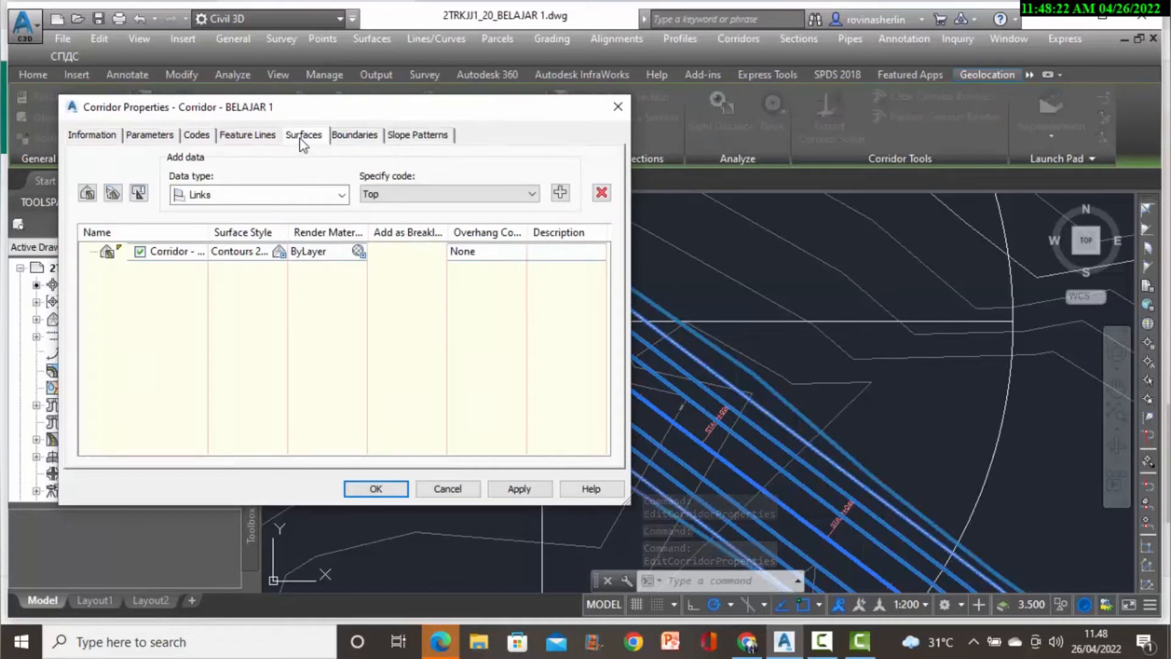
pyautogui.click(247, 252)
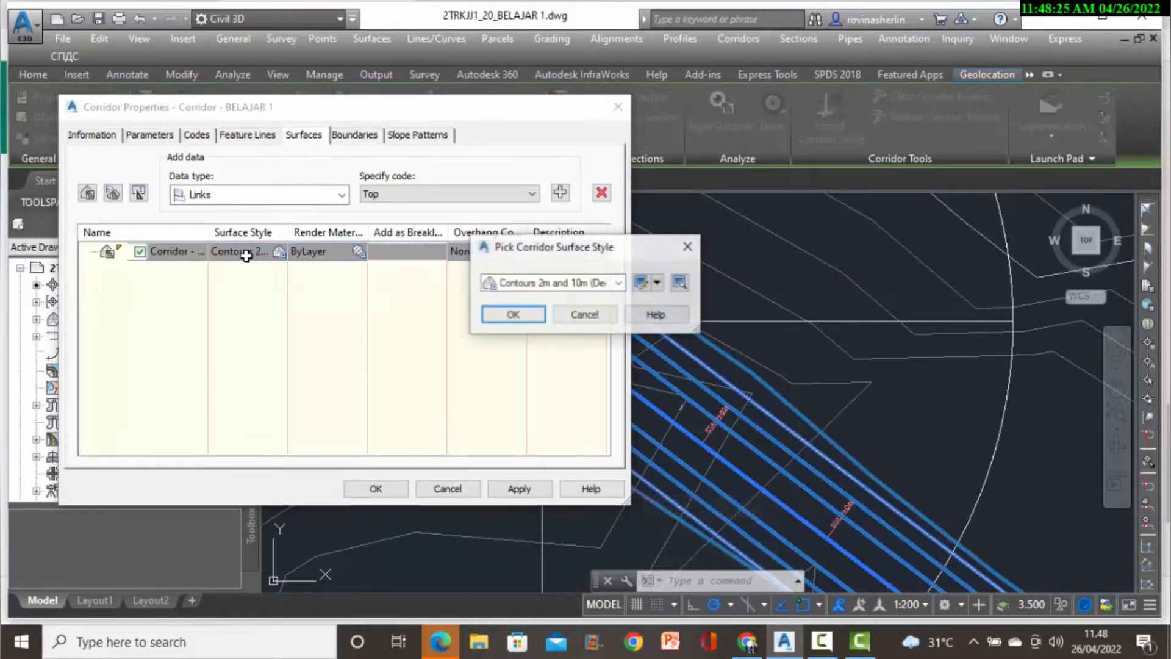
pyautogui.click(618, 284)
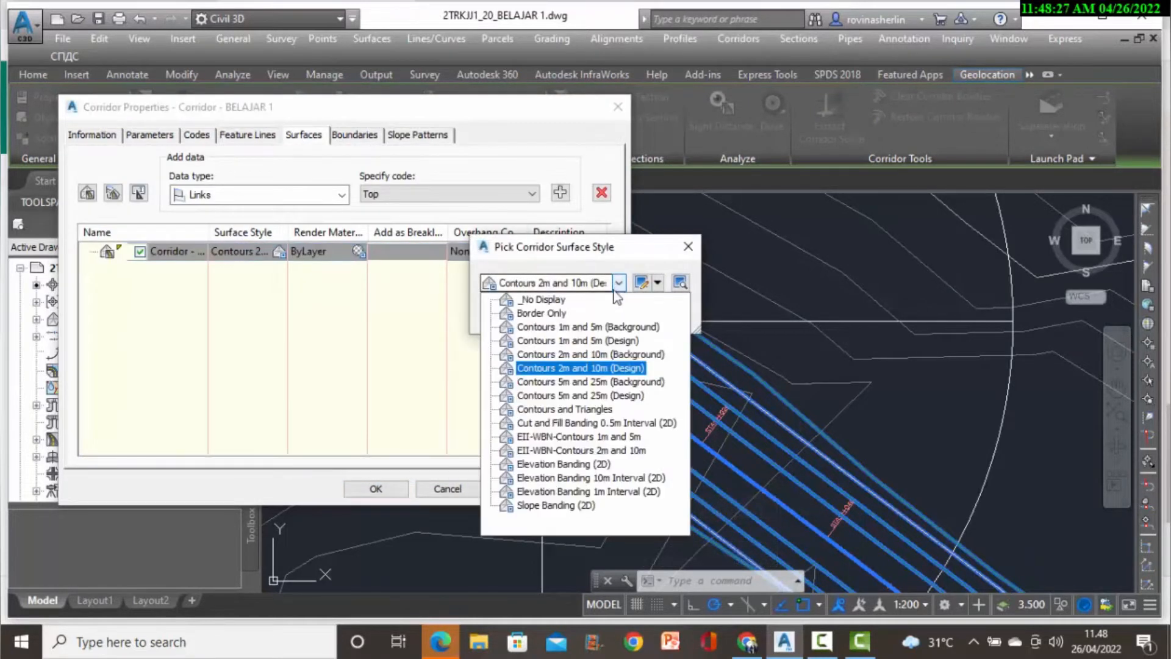
pyautogui.click(540, 306)
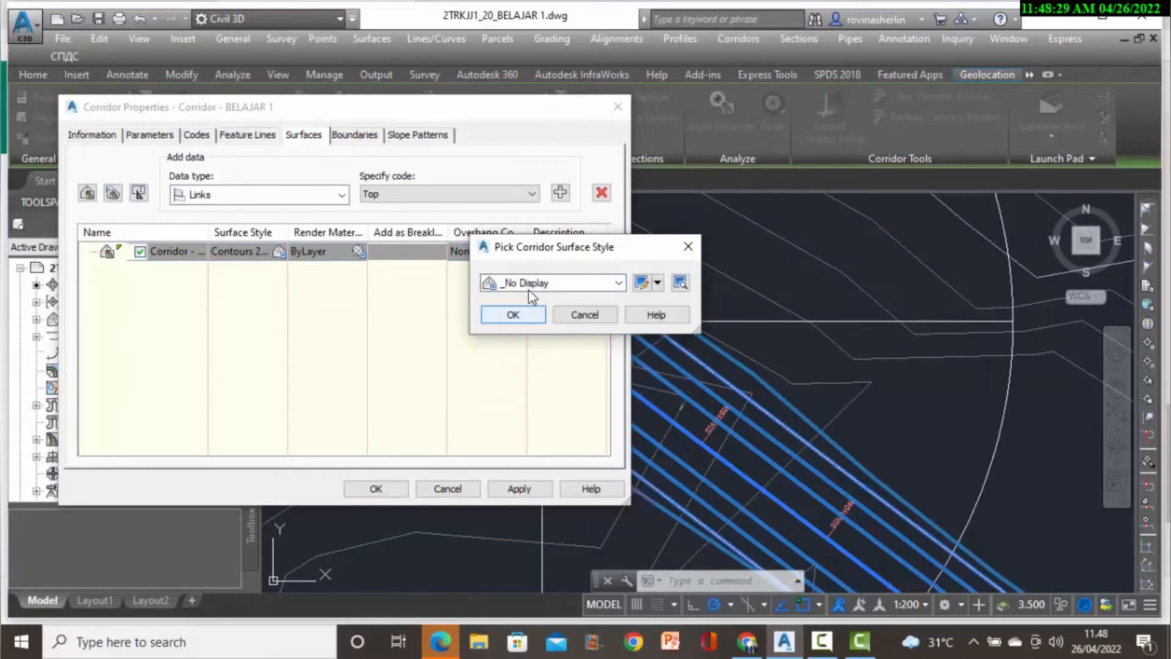
pyautogui.click(522, 315)
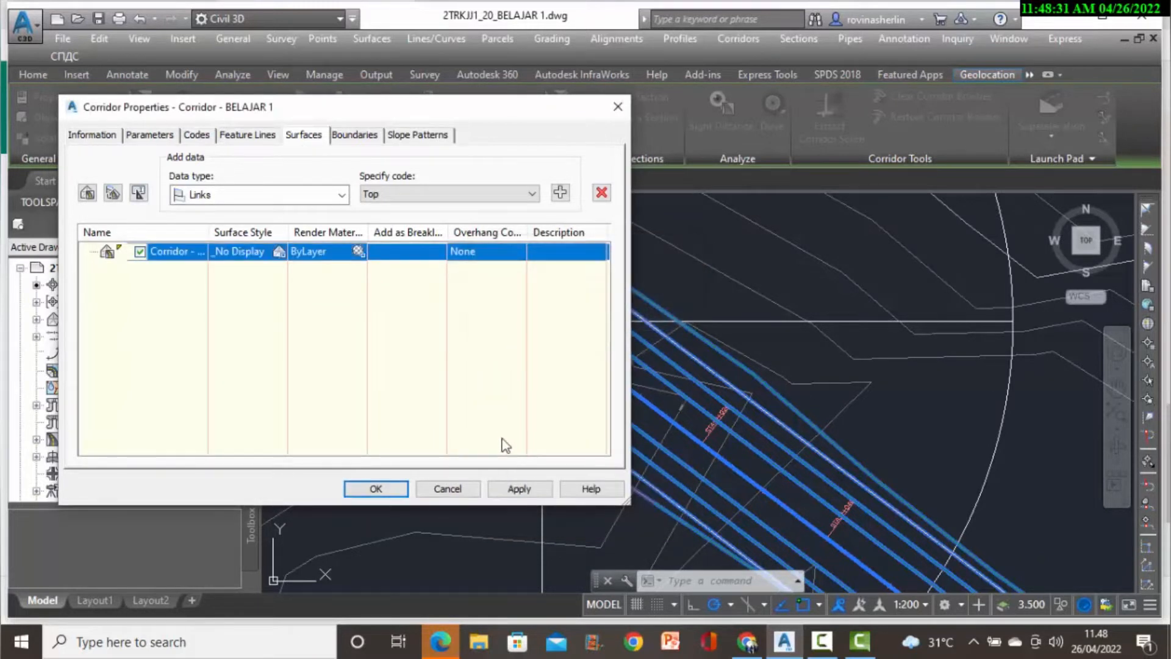
pyautogui.click(519, 488)
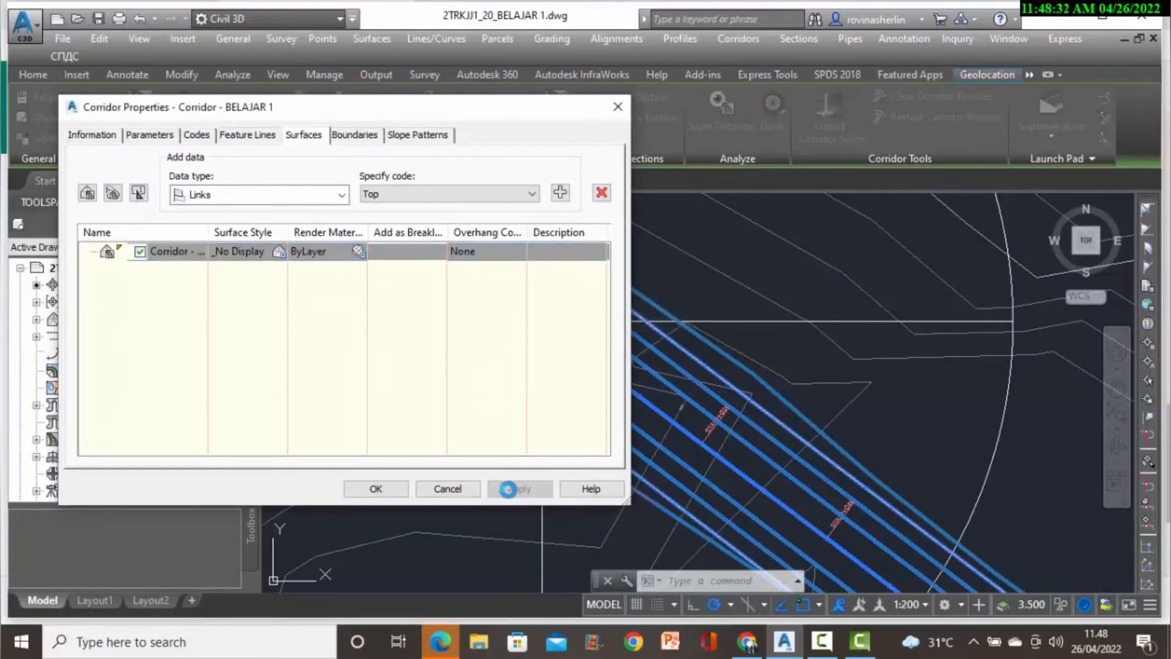
pyautogui.click(376, 488)
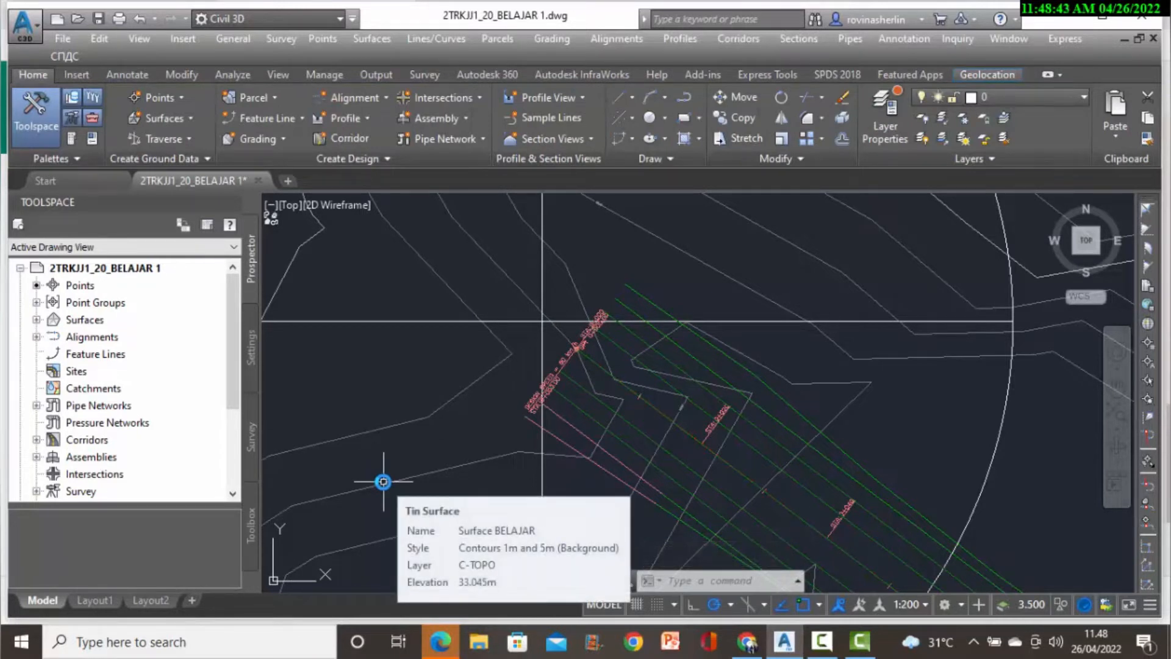
# Add a slope pattern to the corridor between the Daylight_Fill and Hinge feature lines on its northeast side.
pyautogui.click(603, 422)
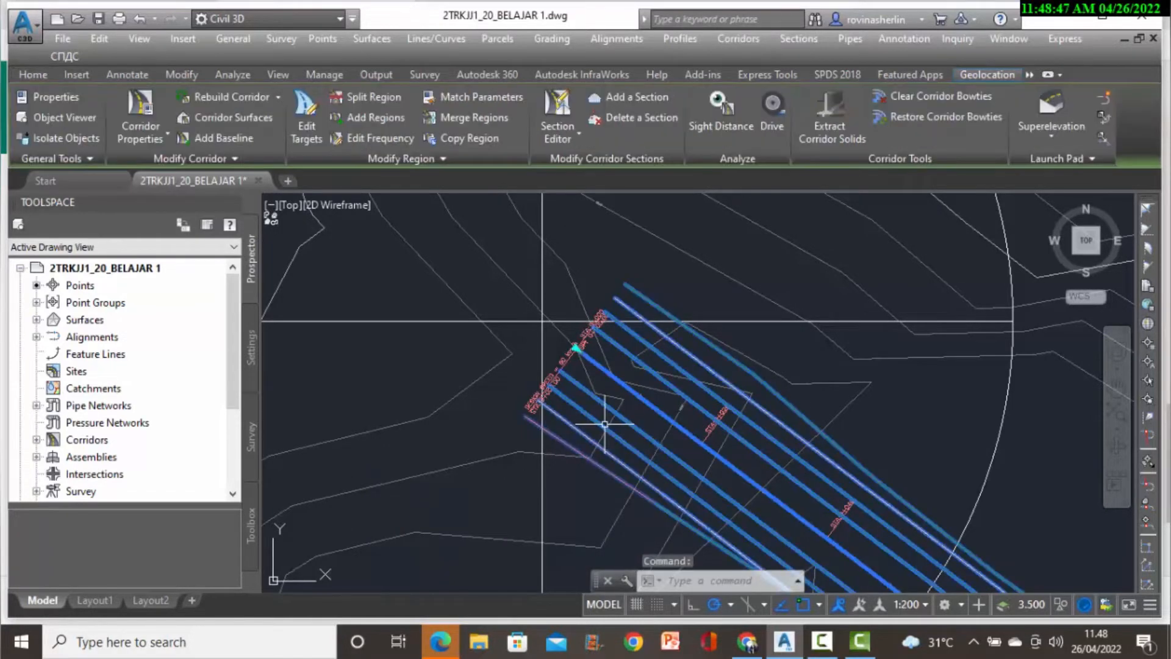
pyautogui.rightClick(604, 423)
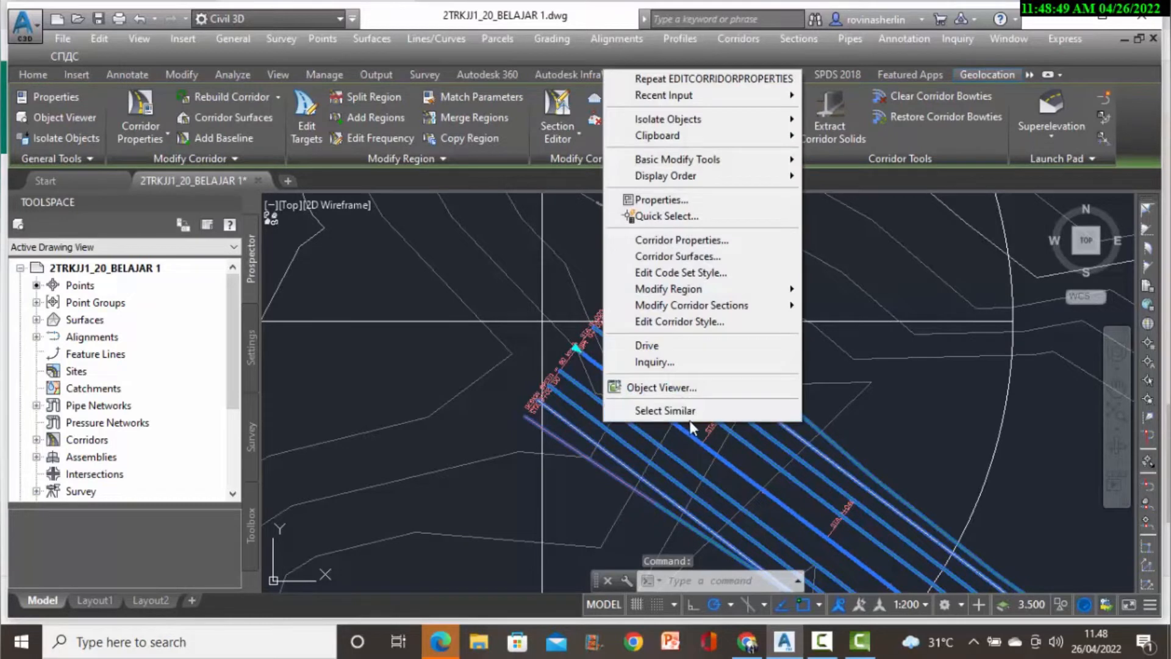
pyautogui.click(674, 241)
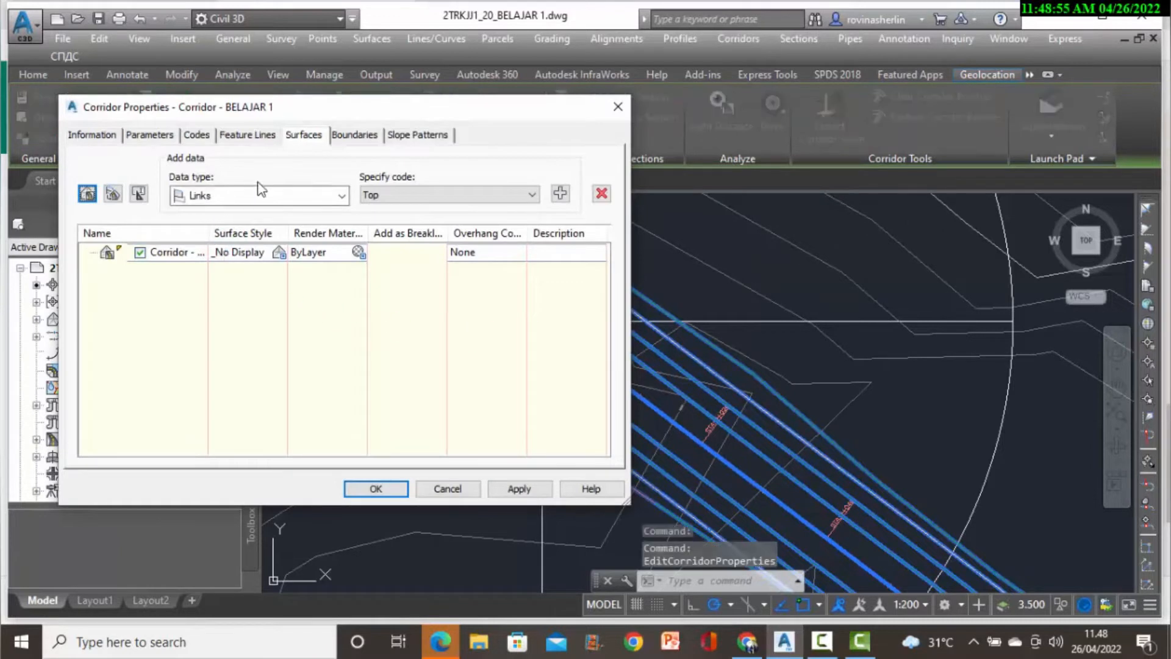
pyautogui.click(426, 146)
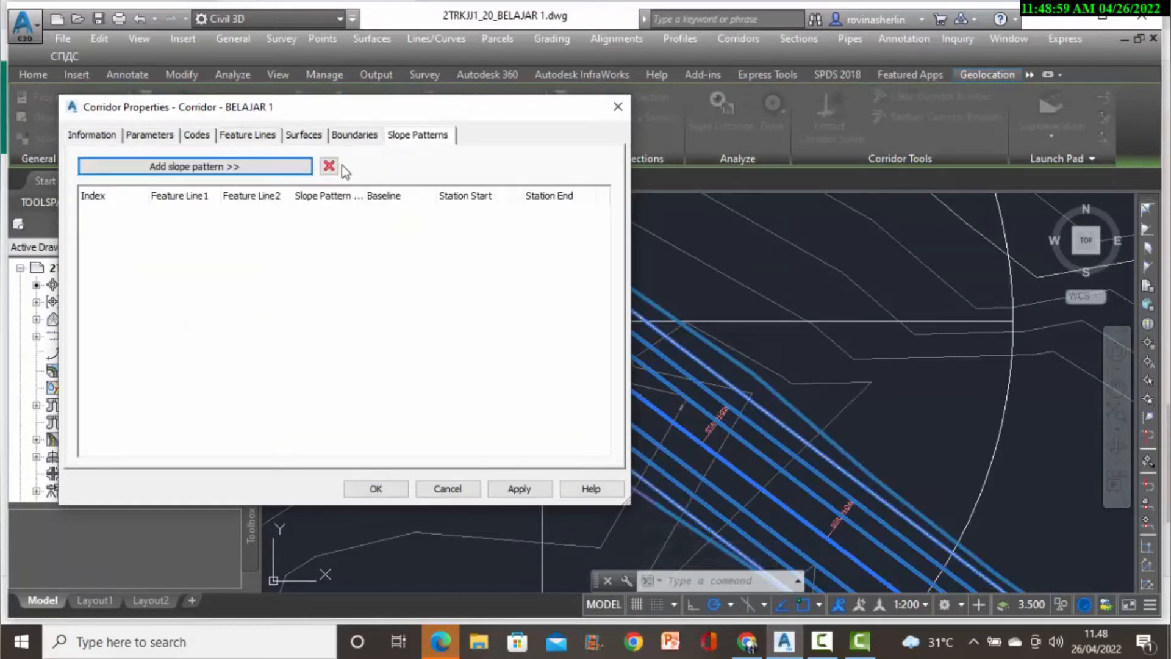
pyautogui.click(222, 168)
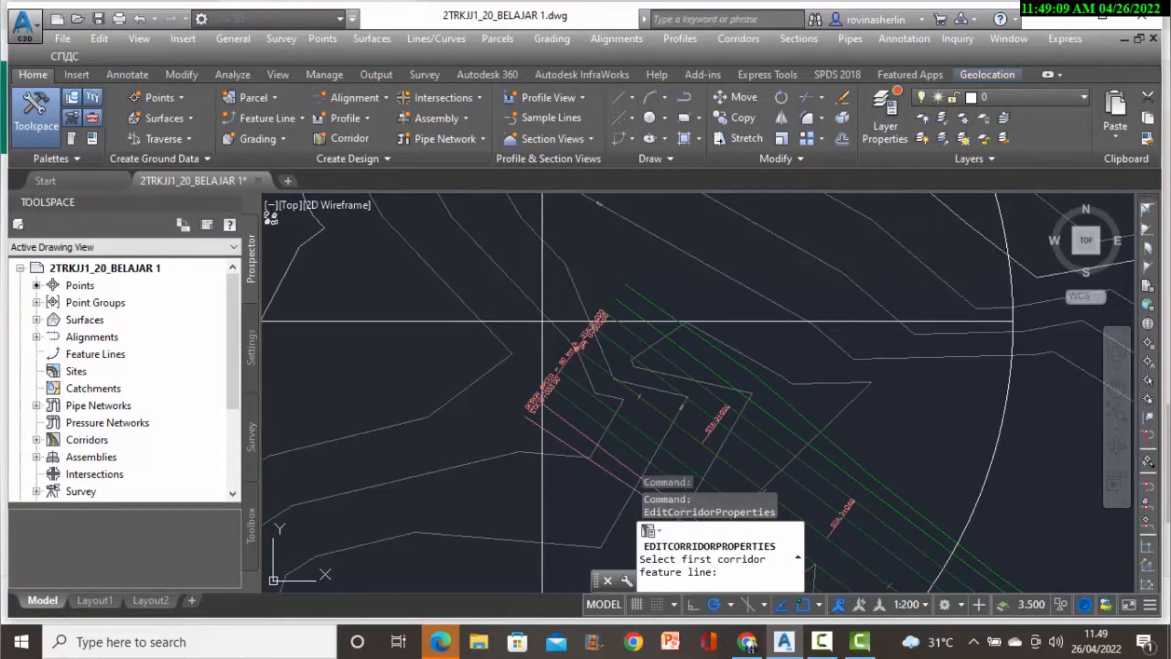
pyautogui.click(627, 286)
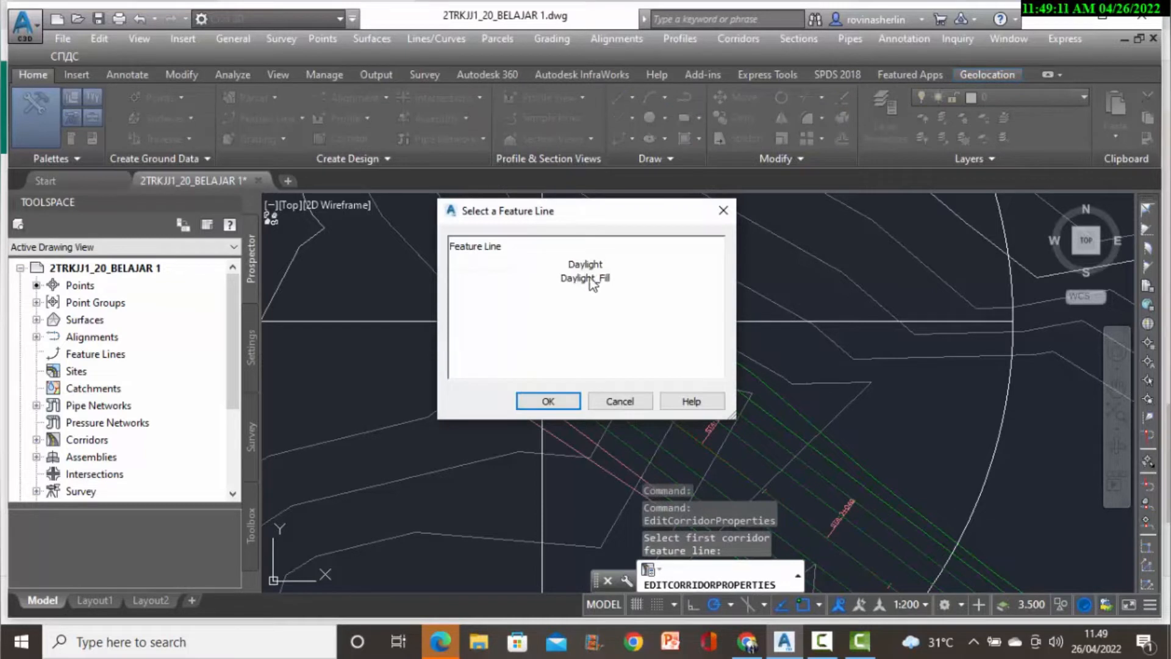
pyautogui.click(595, 283)
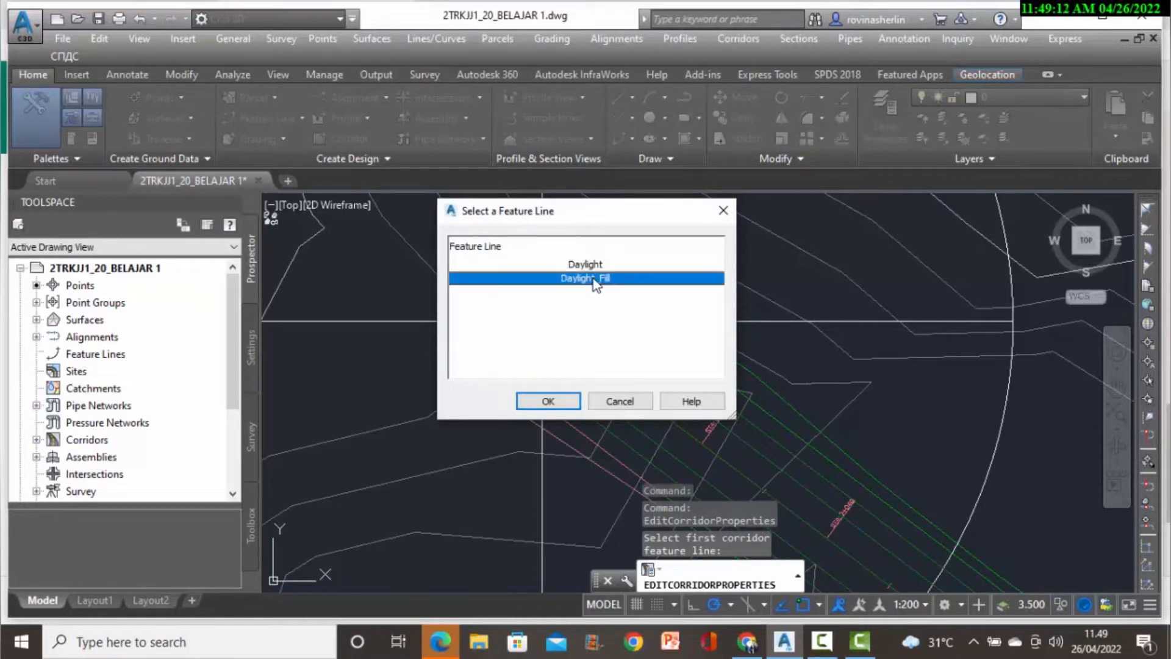
pyautogui.click(548, 401)
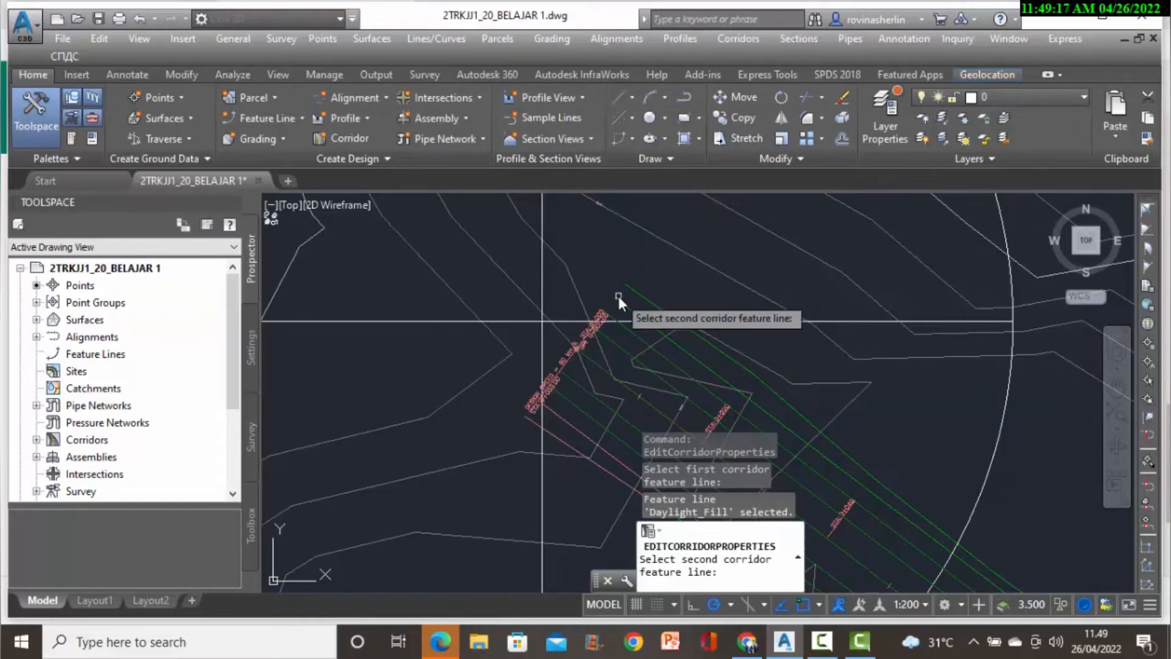
pyautogui.click(615, 301)
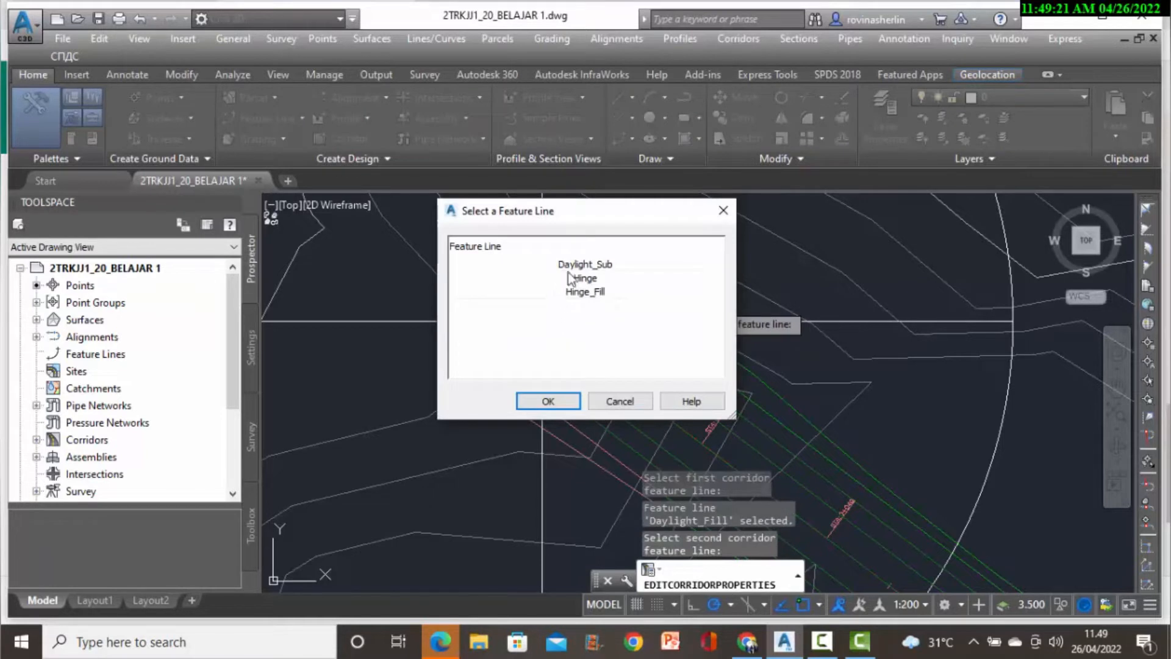
pyautogui.click(584, 279)
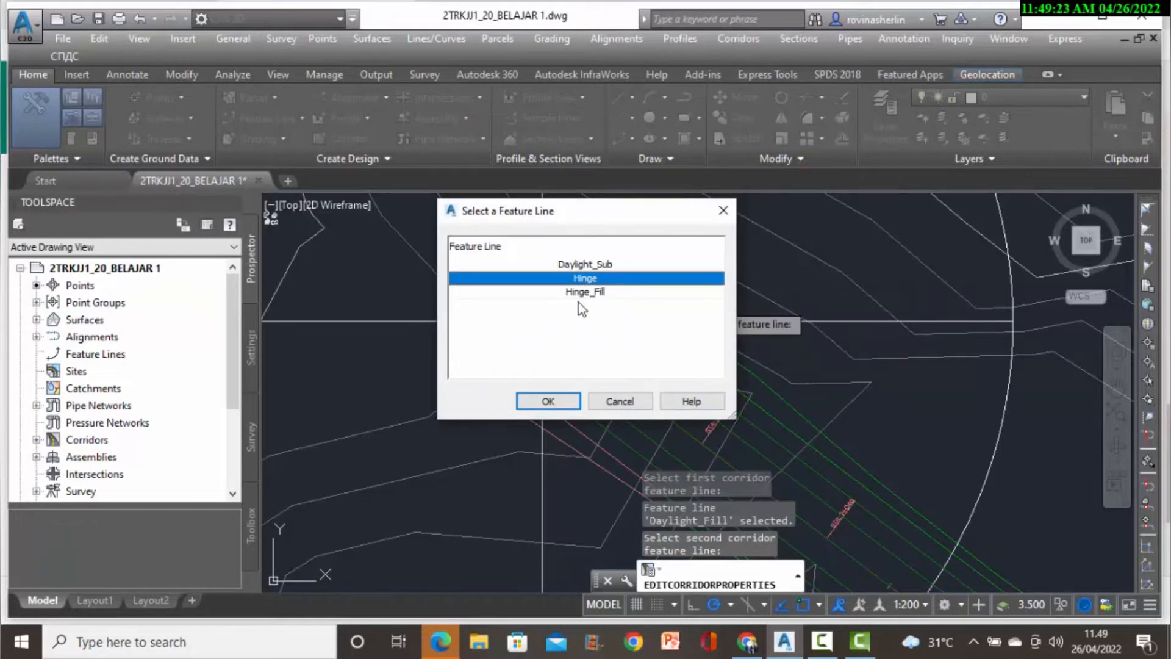
pyautogui.click(552, 401)
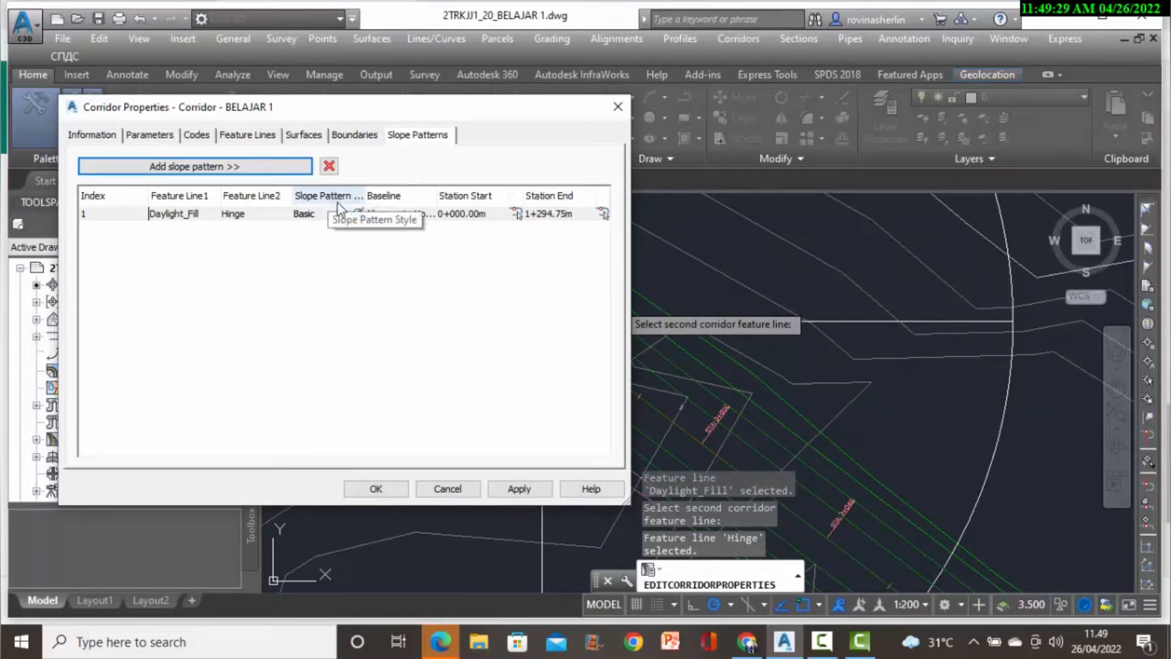
# Set the slope pattern style to EII-WBN-Basic fill, apply it and confirm the corridor properties.
pyautogui.click(357, 214)
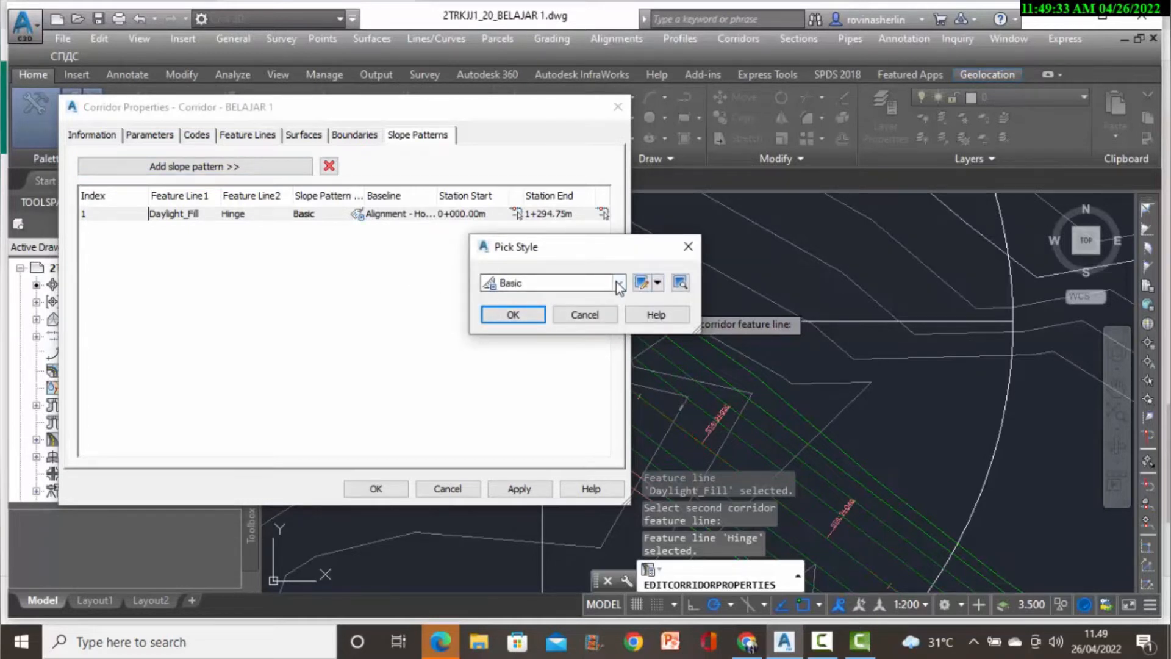
pyautogui.click(616, 283)
pyautogui.click(562, 341)
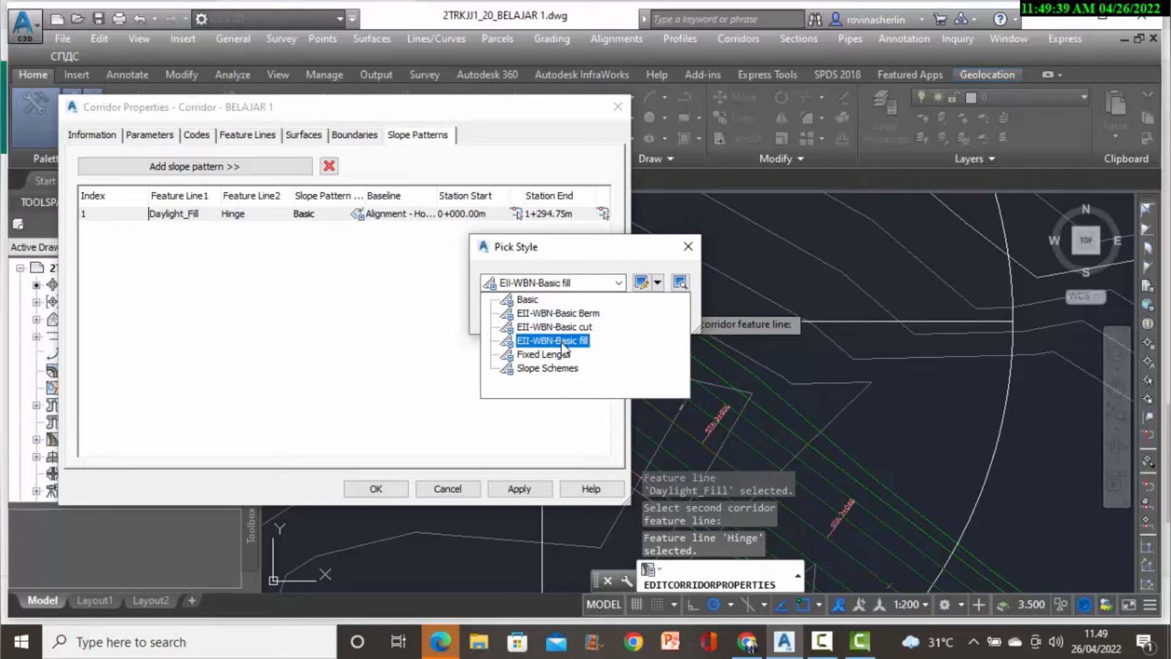
pyautogui.click(561, 342)
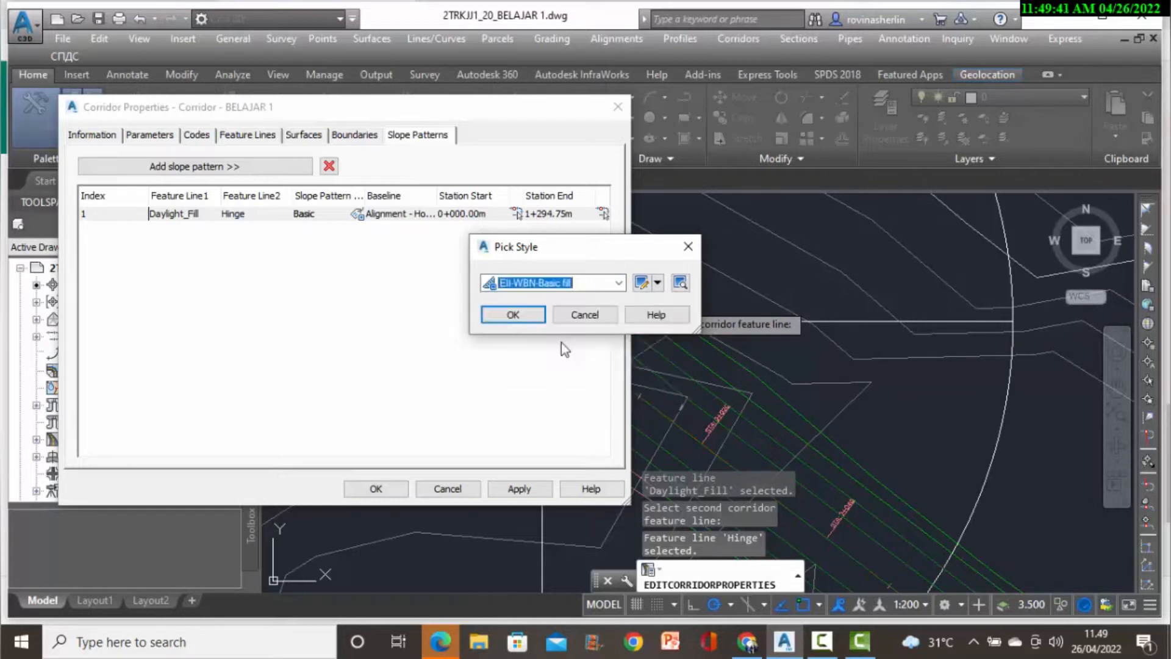
pyautogui.click(526, 316)
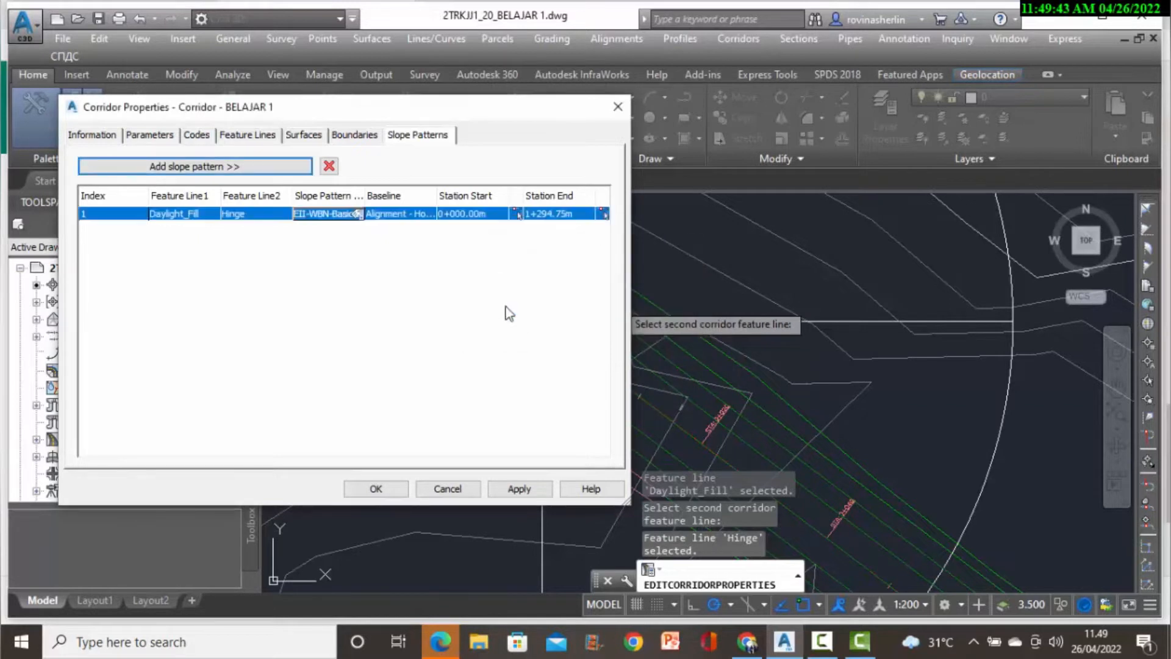
pyautogui.click(519, 486)
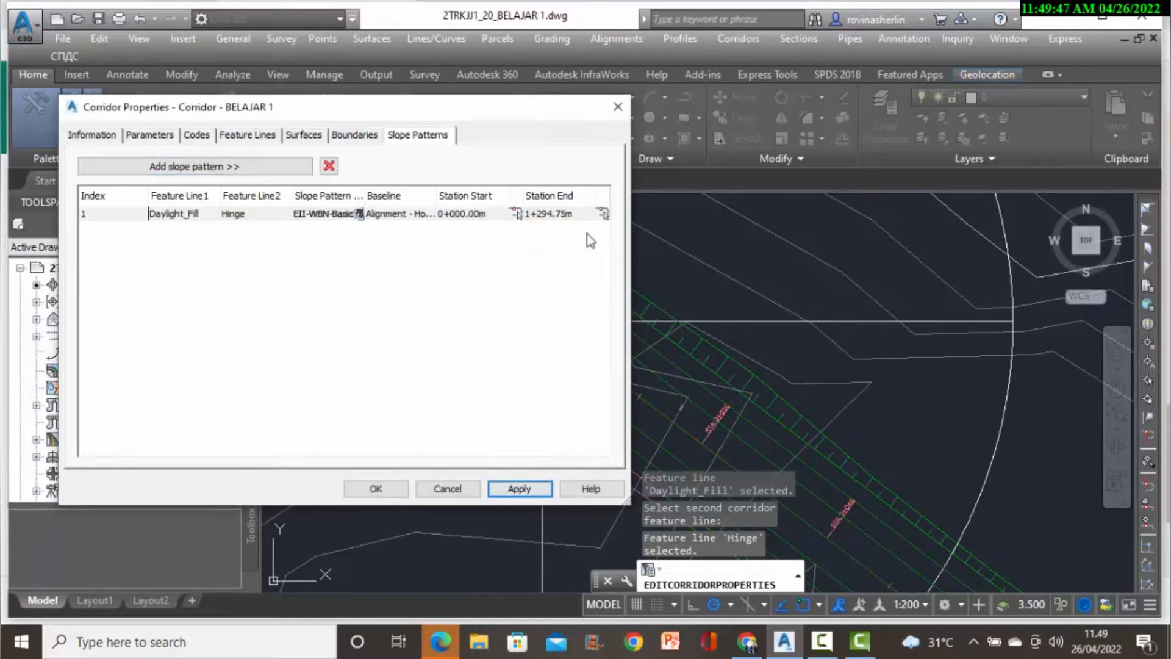
pyautogui.moveTo(485, 116); pyautogui.dragTo(440, 46)
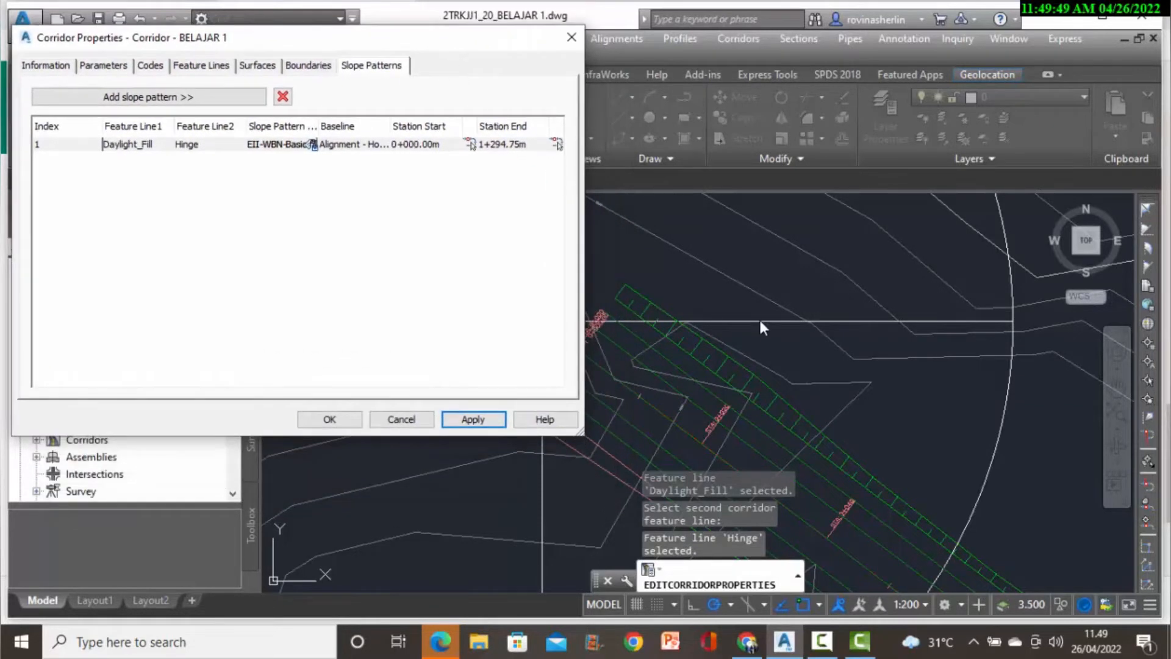
pyautogui.click(762, 438)
pyautogui.click(331, 420)
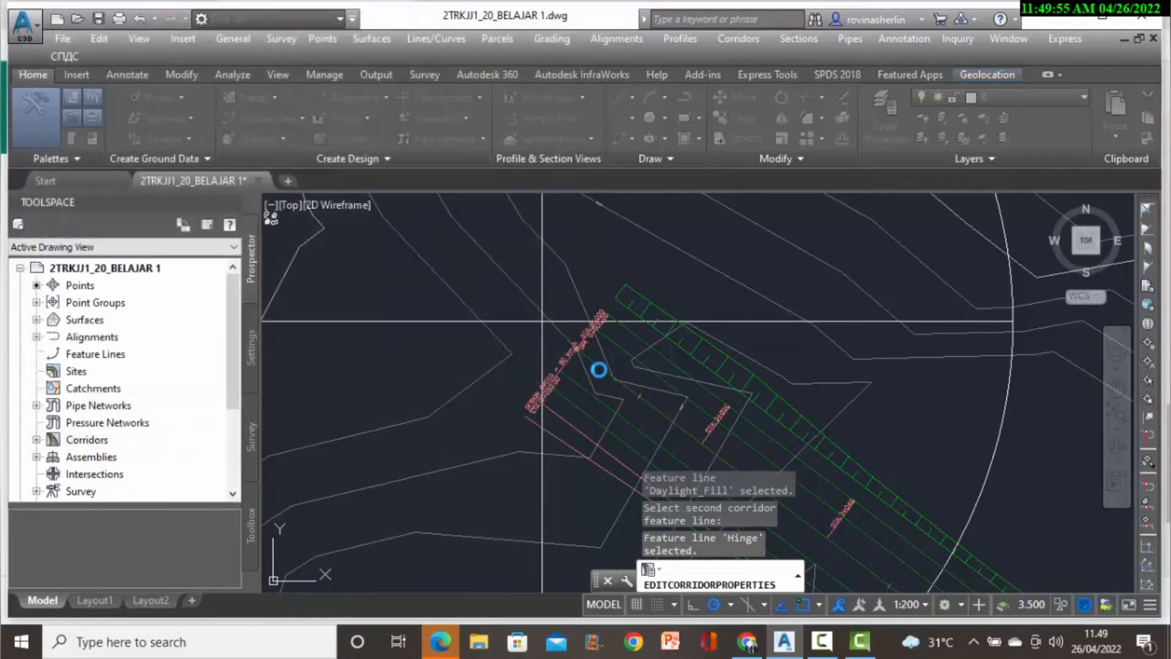
# Examine the fill slope pattern along the corridor up to the bend where the cut slopes begin.
pyautogui.click(578, 383)
pyautogui.click(548, 439)
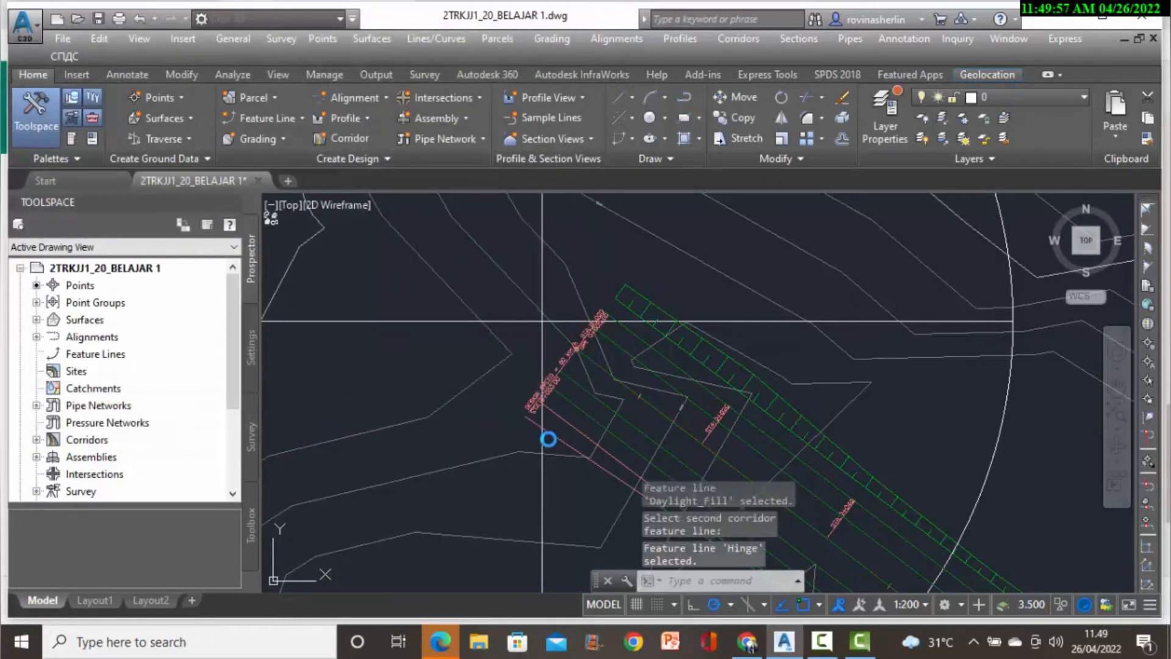
pyautogui.scroll(-10, 548, 439)
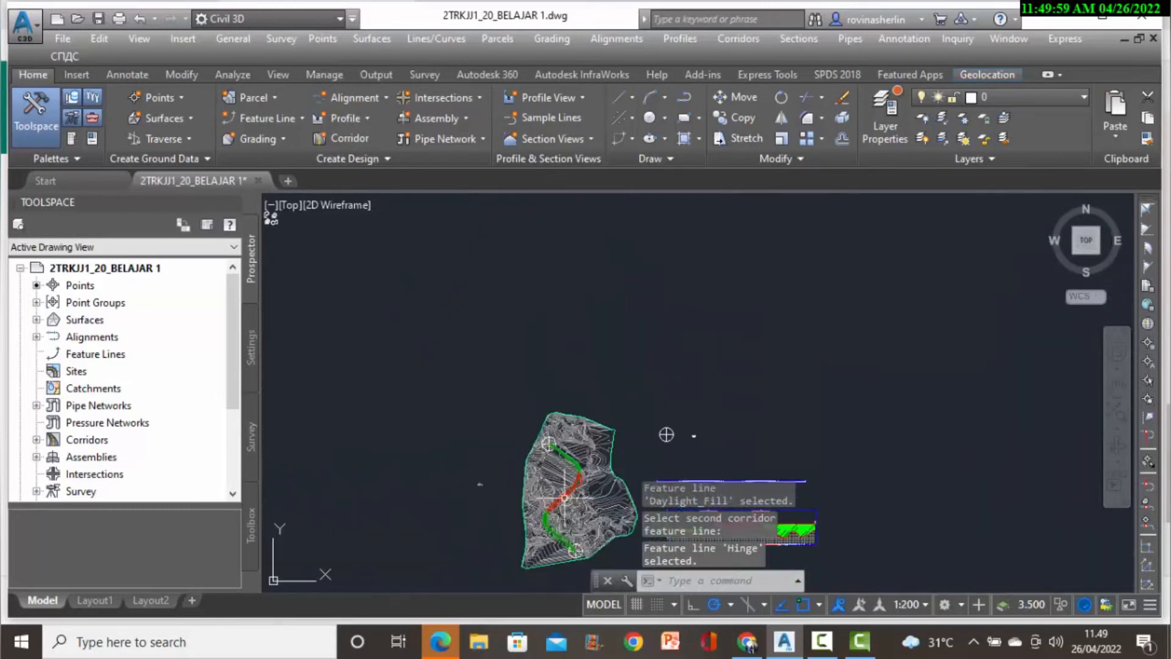
pyautogui.scroll(10, 635, 467)
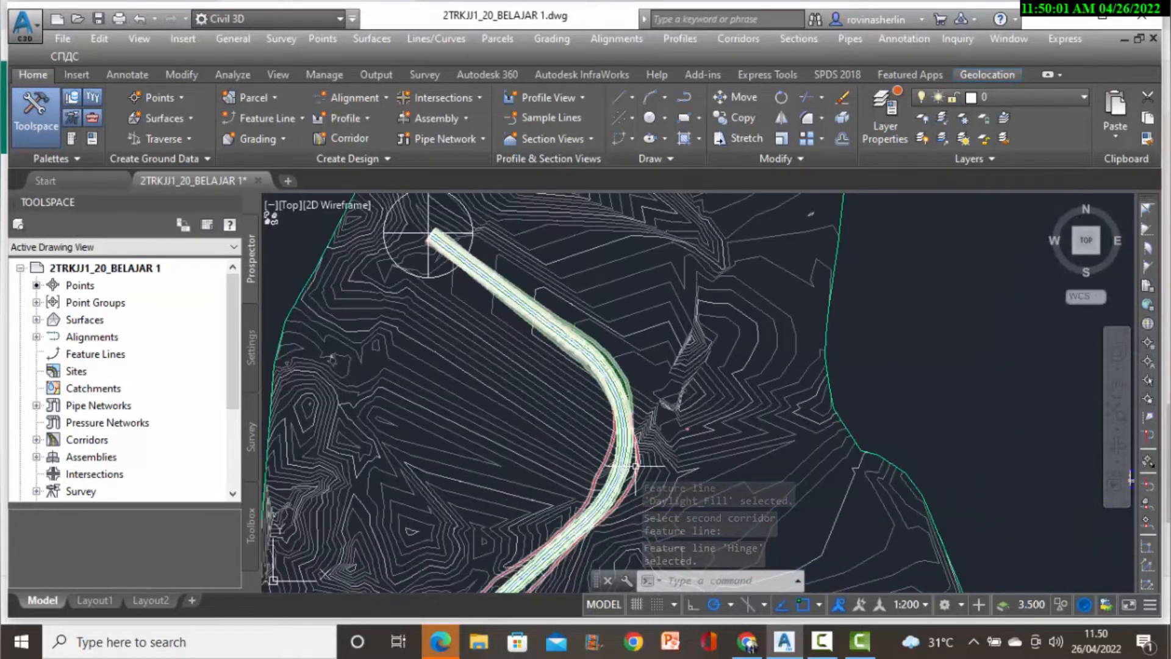
pyautogui.scroll(4, 634, 466)
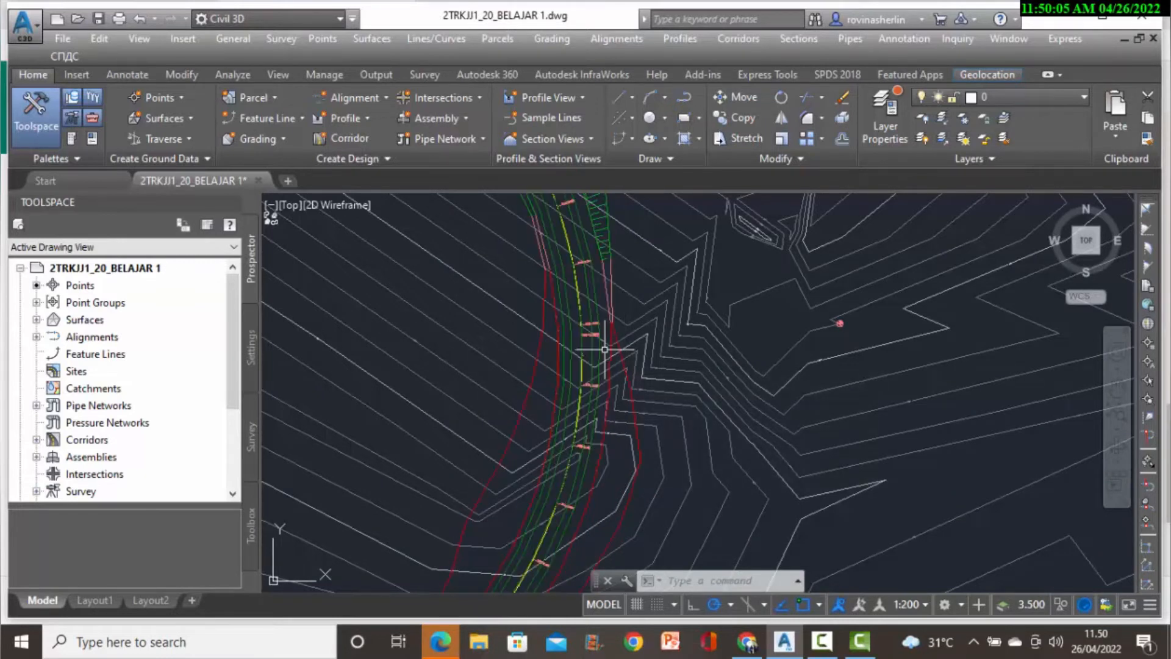
# Add a second slope pattern to the corridor between the Daylight_Cut and Hinge feature lines on its east side.
pyautogui.click(580, 353)
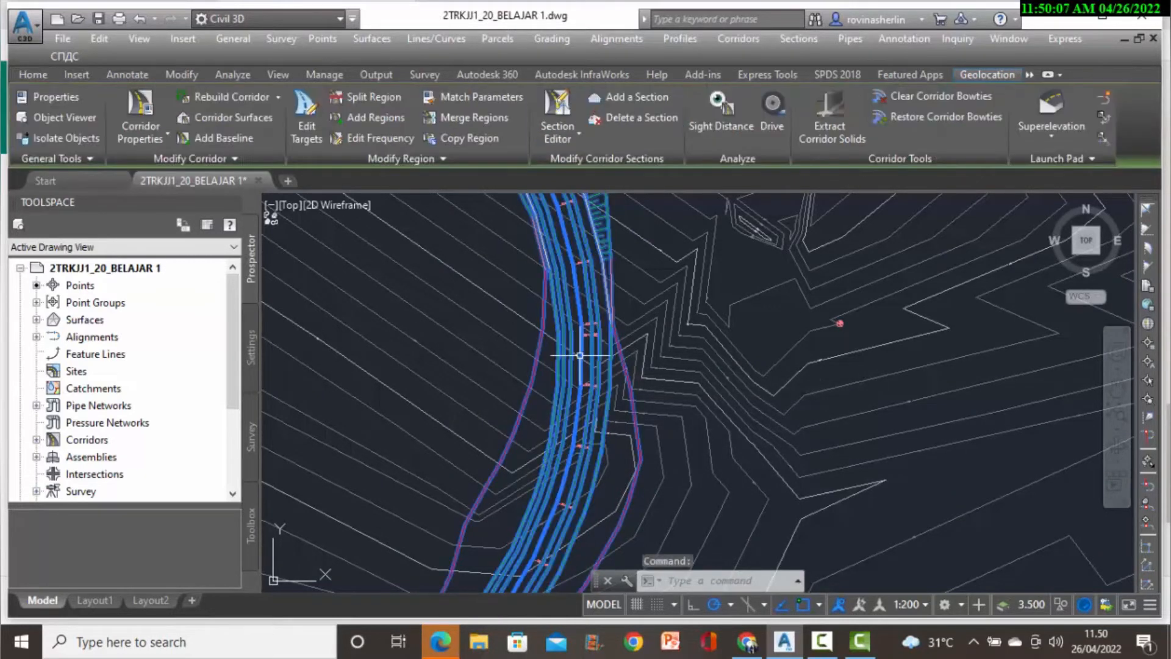
pyautogui.rightClick(580, 356)
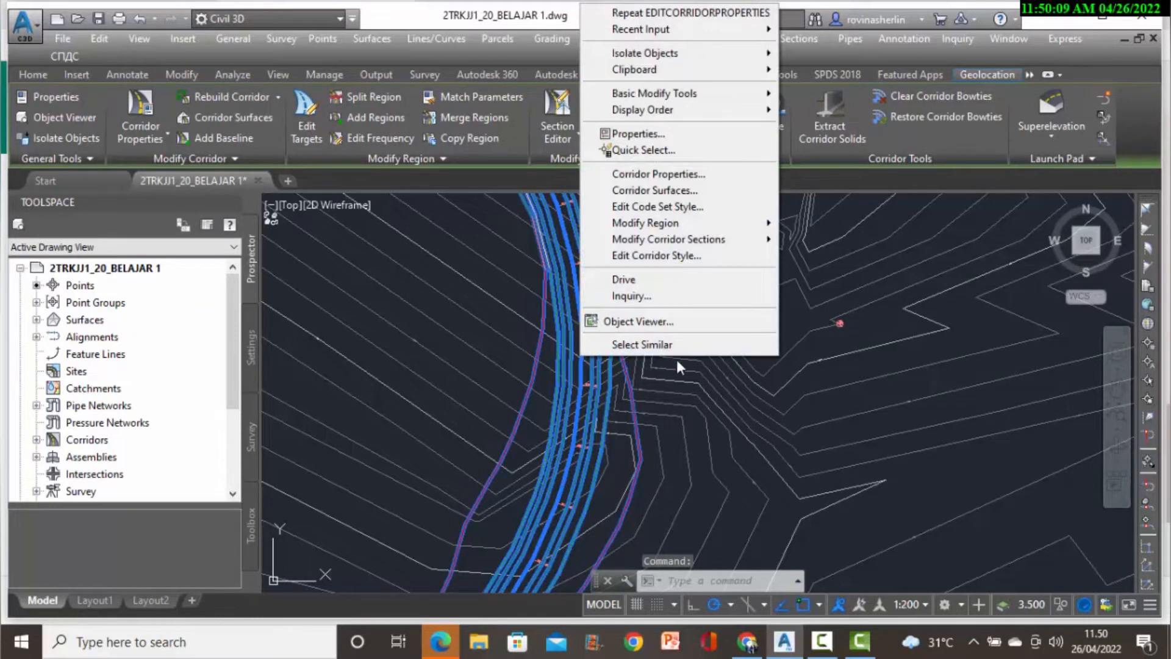
pyautogui.click(693, 174)
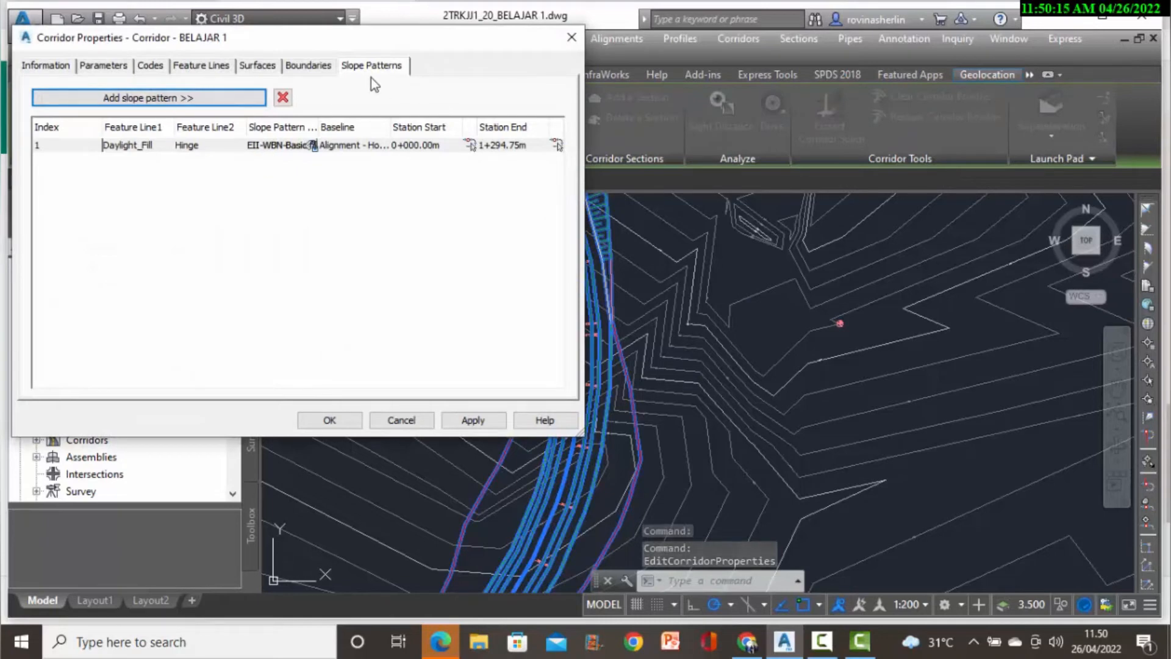
pyautogui.click(146, 100)
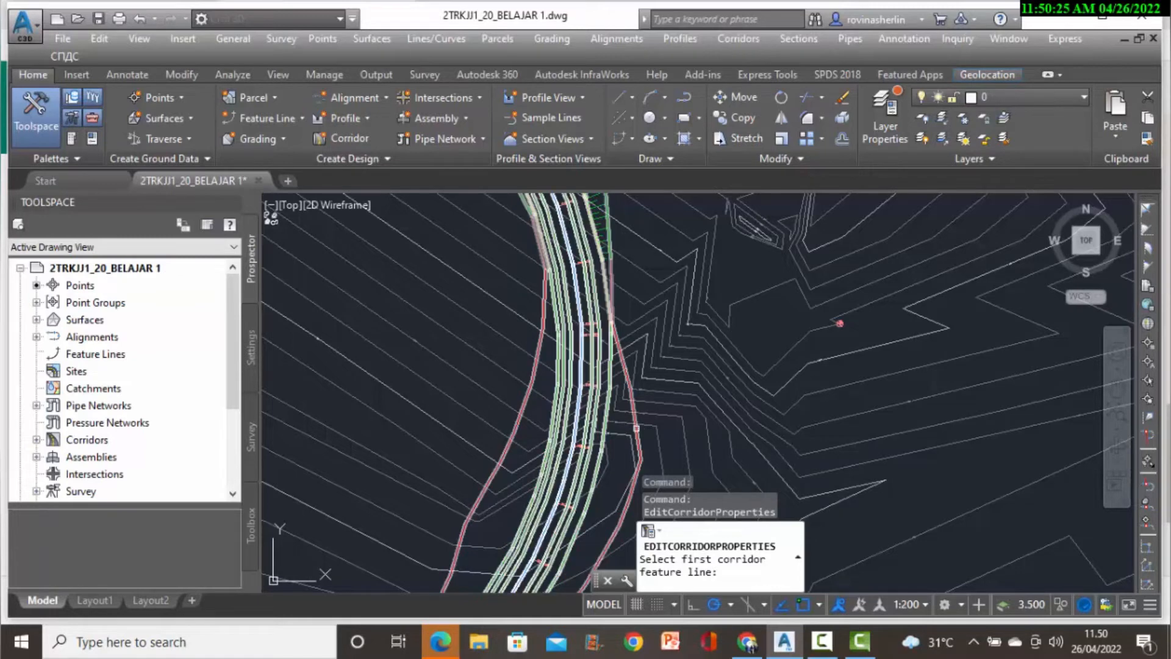
pyautogui.click(638, 430)
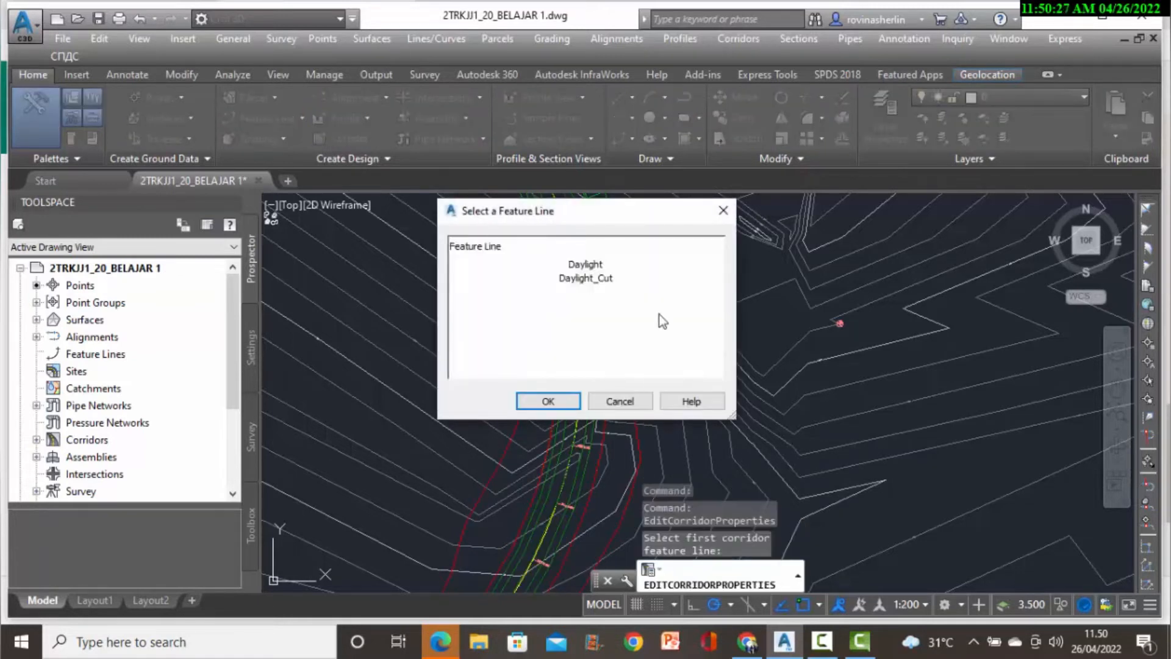
pyautogui.click(612, 282)
pyautogui.click(548, 401)
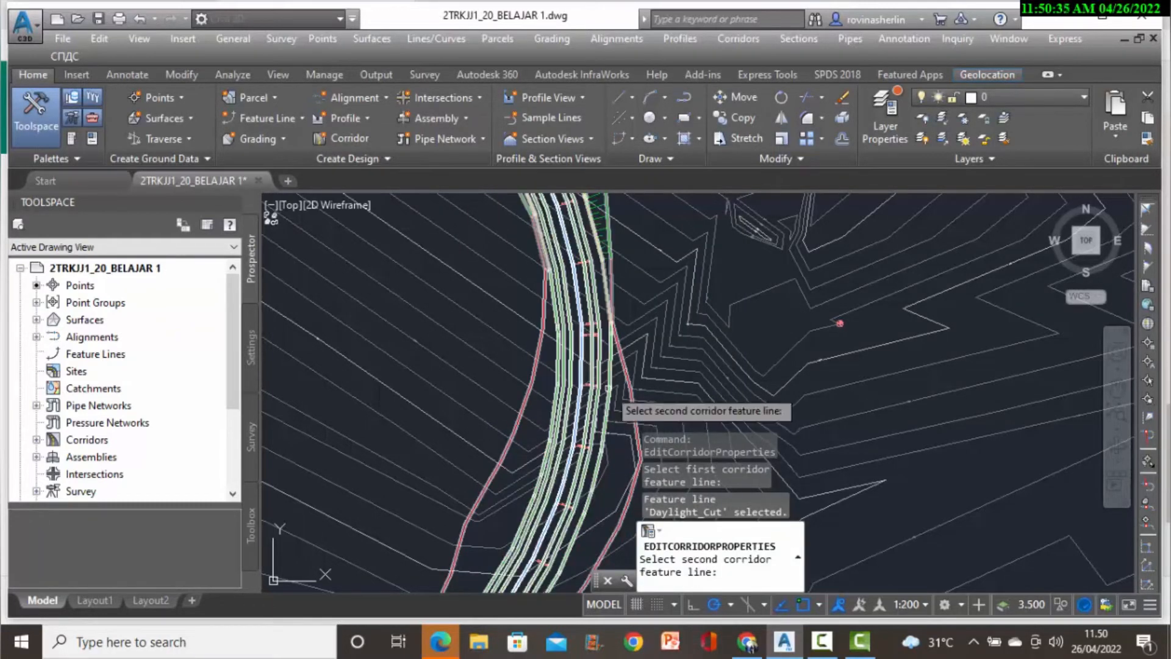
pyautogui.click(608, 388)
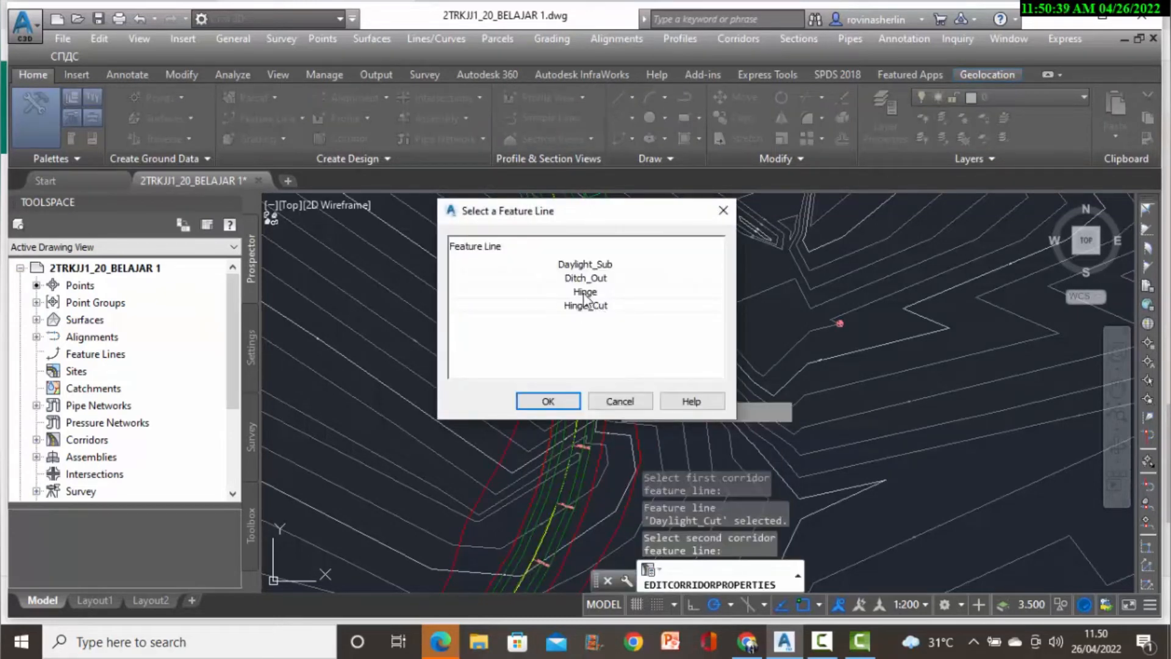
pyautogui.click(583, 294)
pyautogui.click(570, 397)
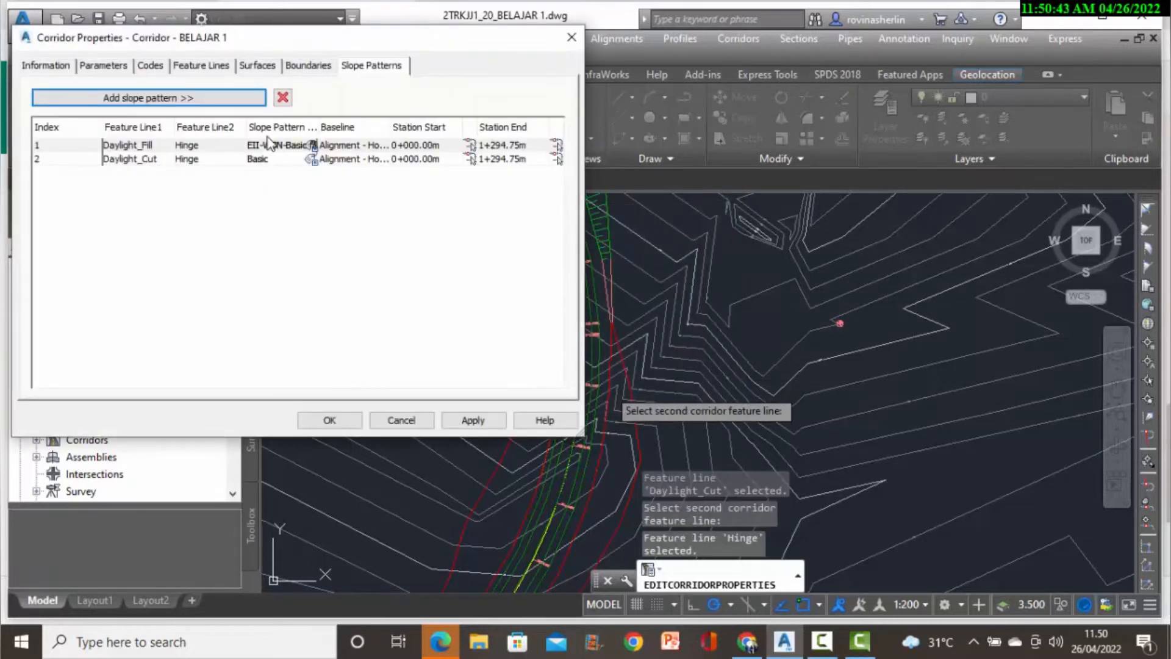
# Open the available slope pattern styles for the Daylight_Cut to Hinge pattern.
pyautogui.click(312, 160)
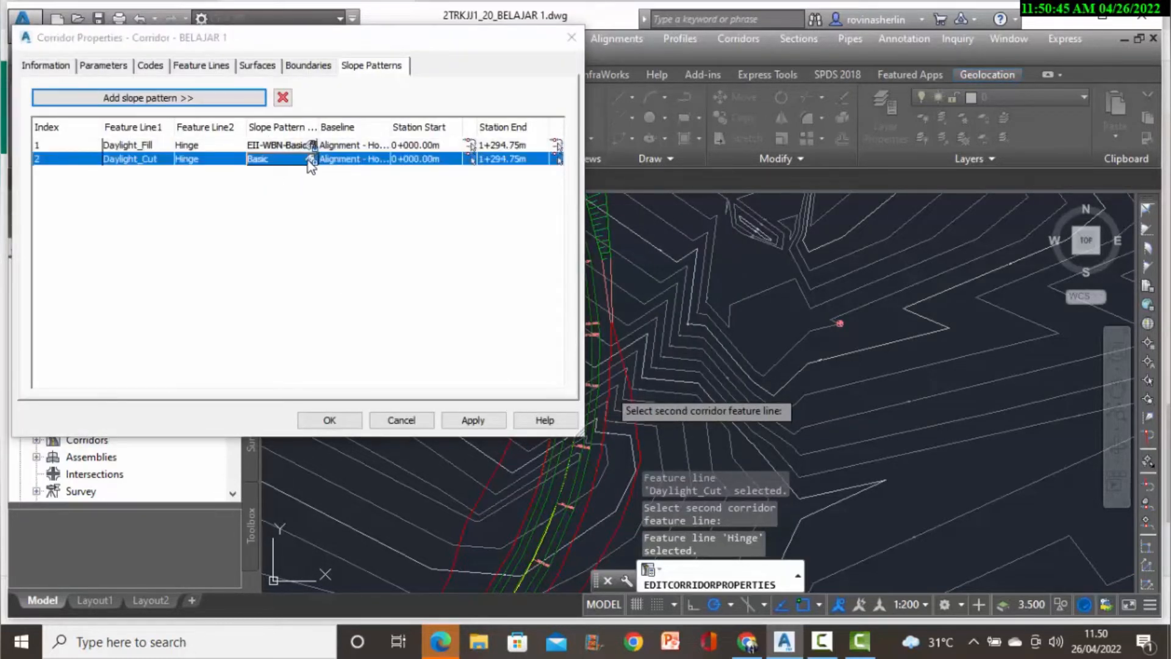
pyautogui.click(618, 283)
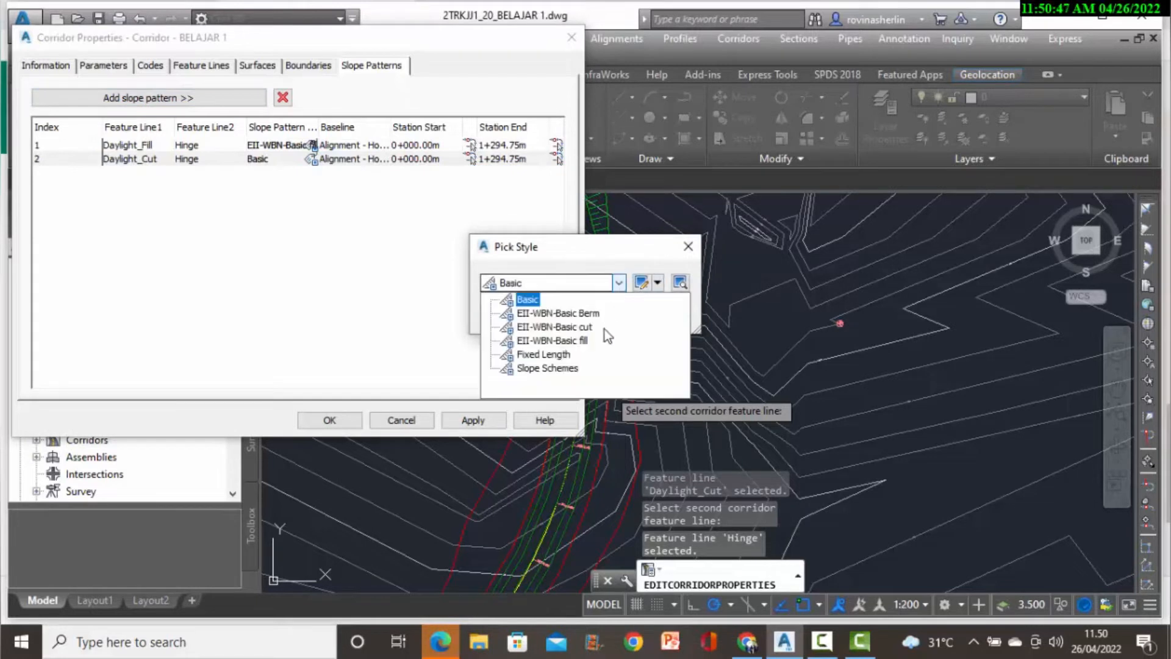
# Assign the EII-WBN-Basic cut style to the Daylight_Cut–Hinge slope pattern and apply the corridor properties.
pyautogui.click(546, 331)
pyautogui.click(521, 312)
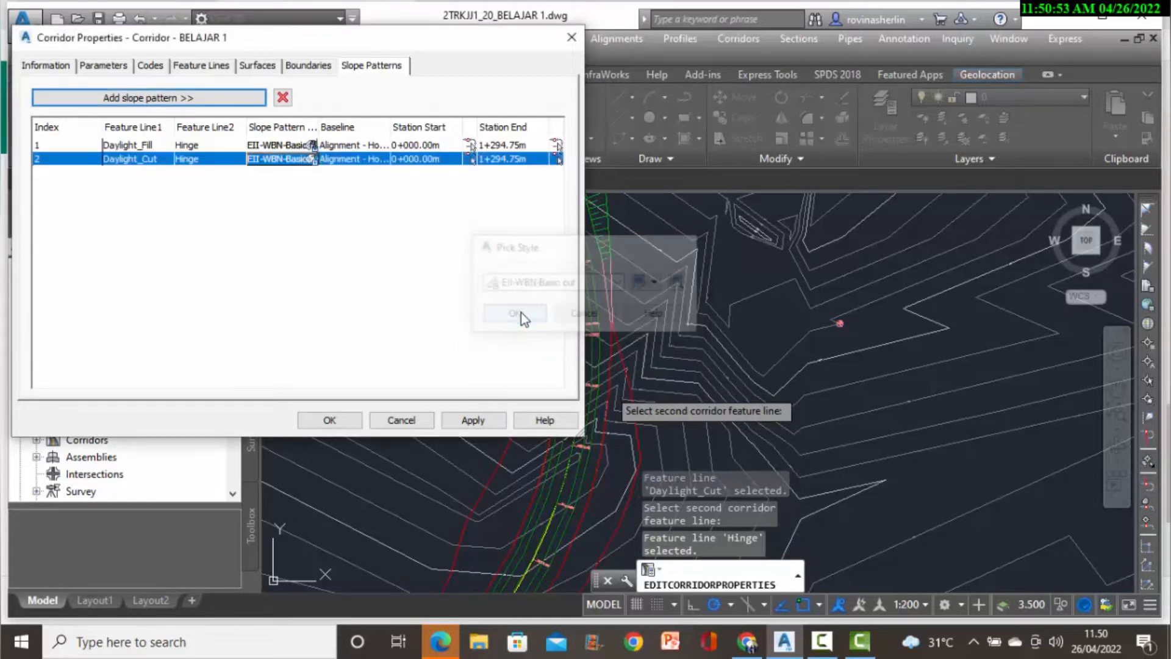
pyautogui.click(471, 420)
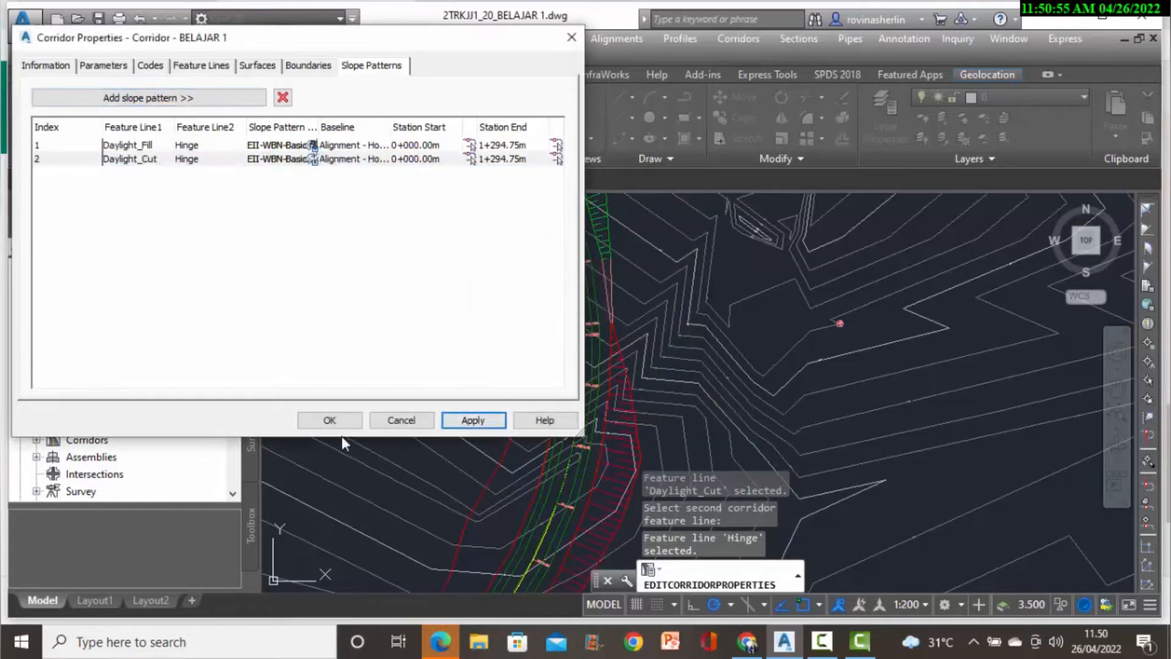
pyautogui.click(329, 421)
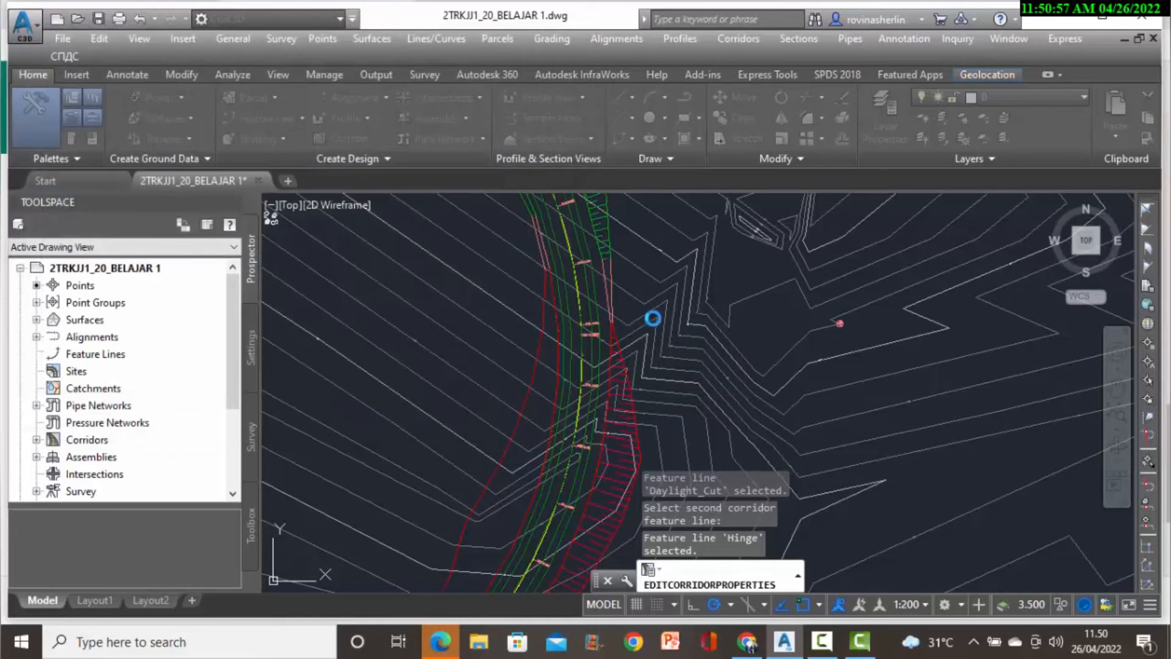
pyautogui.scroll(-2, 625, 289)
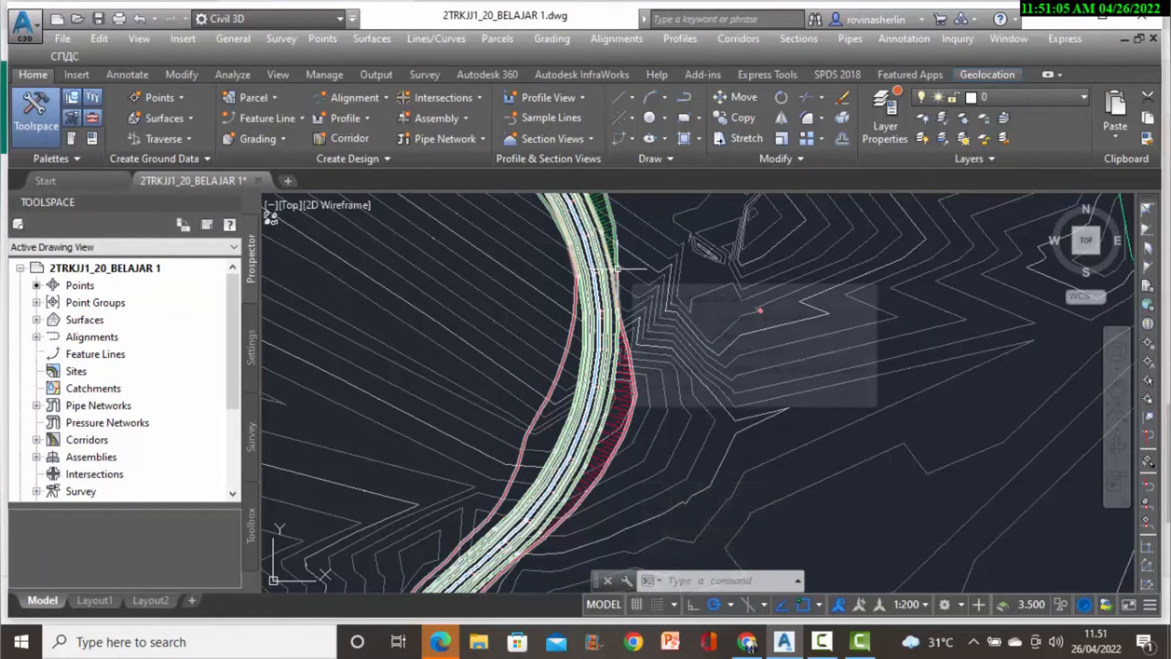
pyautogui.scroll(-4, 680, 263)
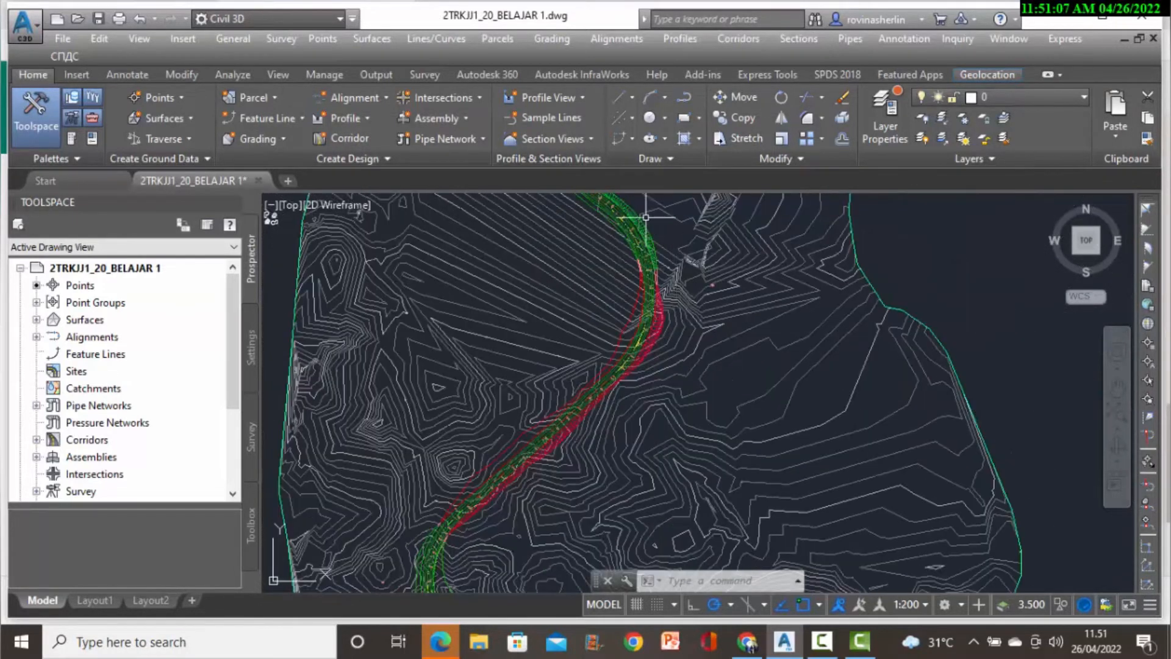
pyautogui.scroll(2, 646, 215)
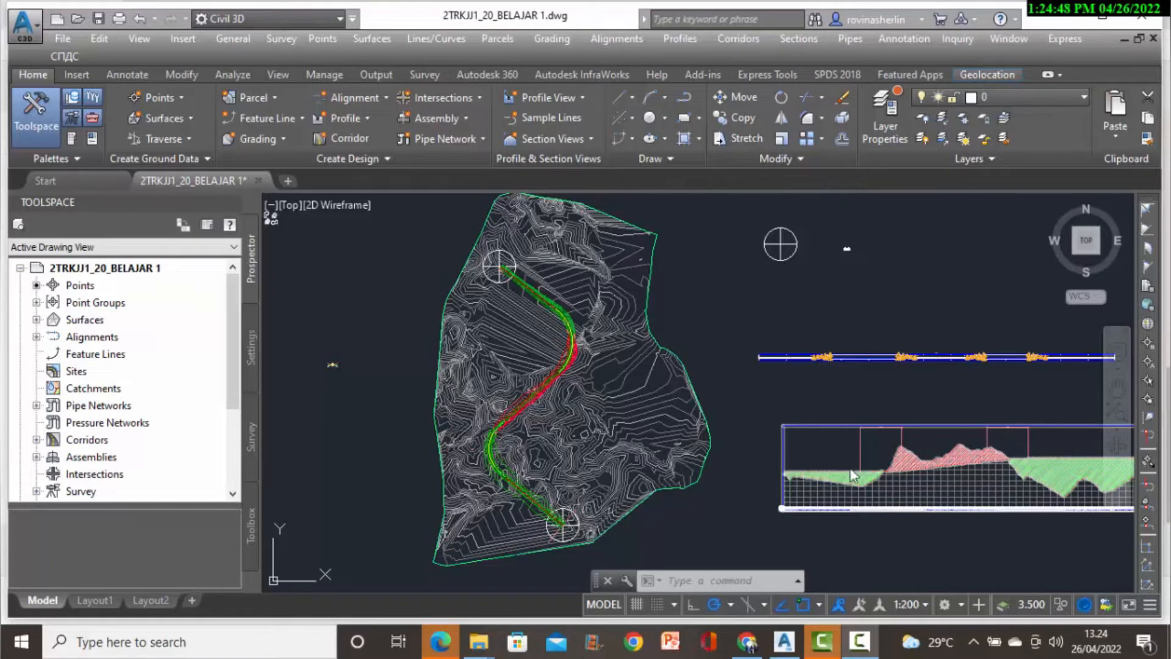
# Start creating sample lines along the Alignment - Horizontal alignment, using the By range of stations method.
pyautogui.click(799, 38)
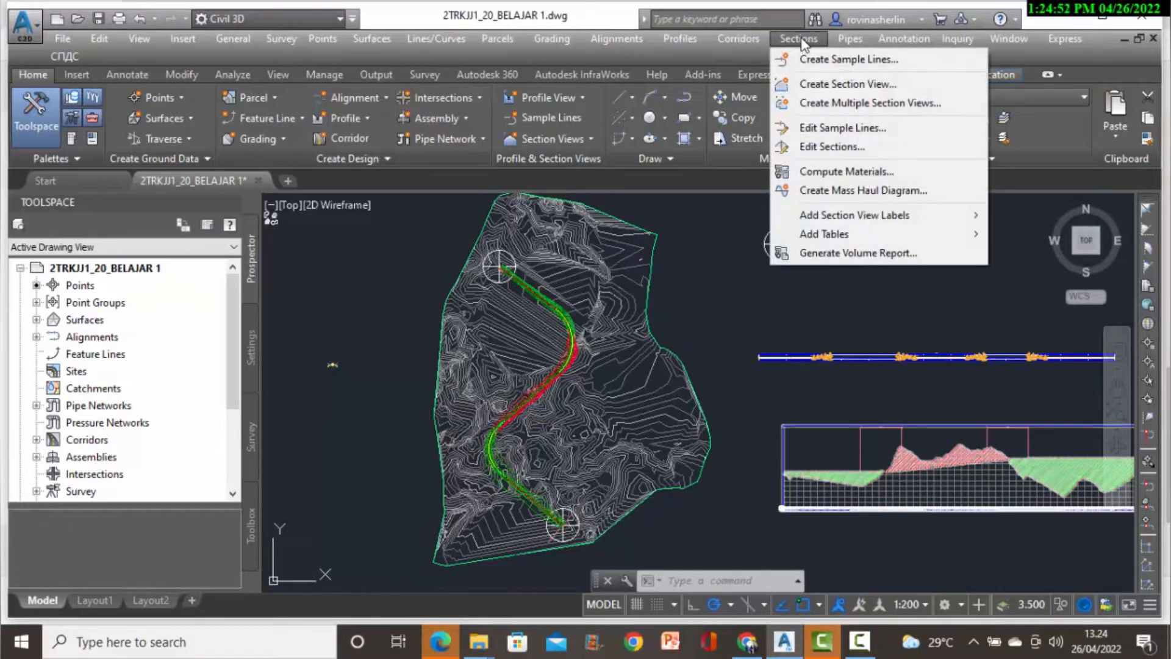
pyautogui.click(808, 59)
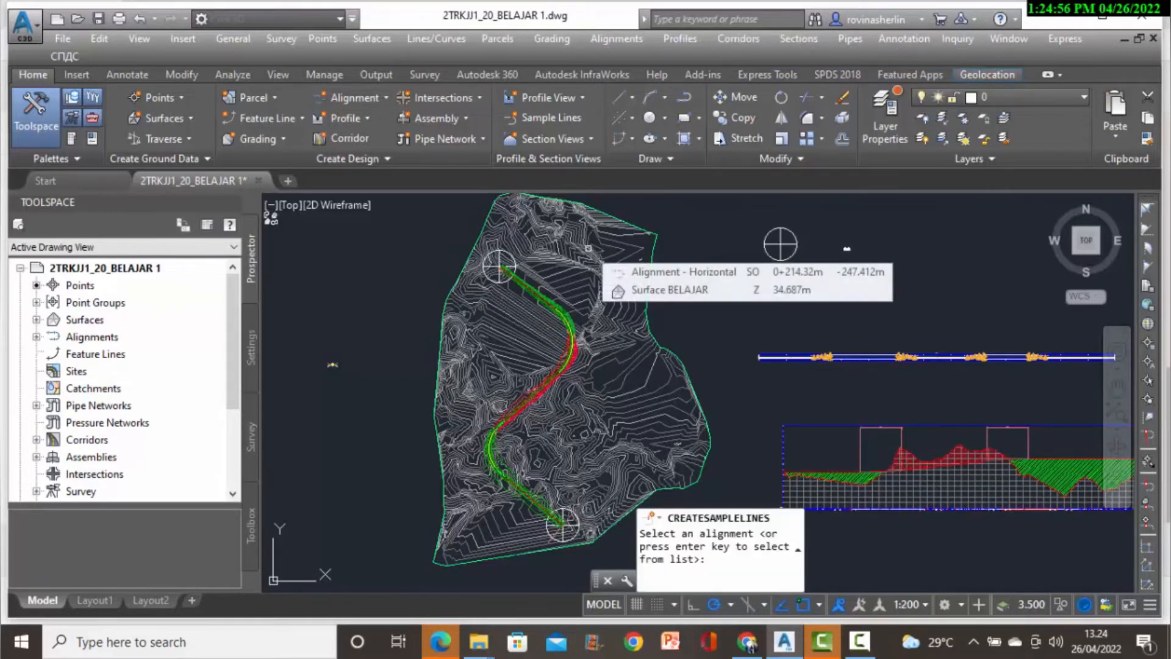
pyautogui.press('Return')
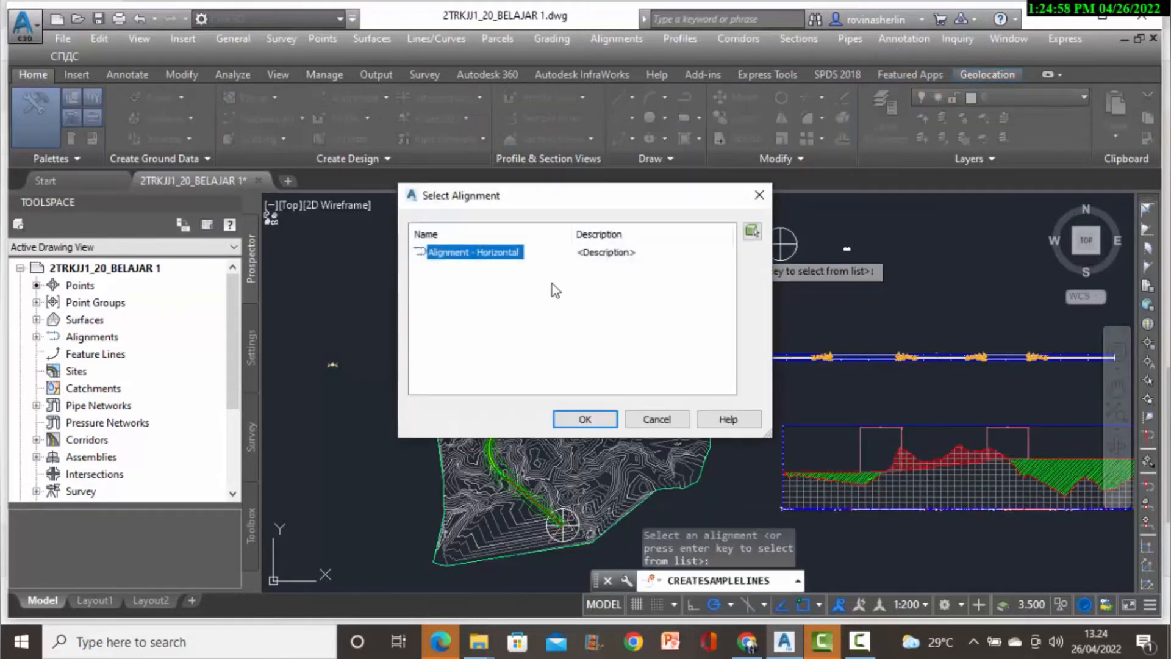
pyautogui.click(574, 419)
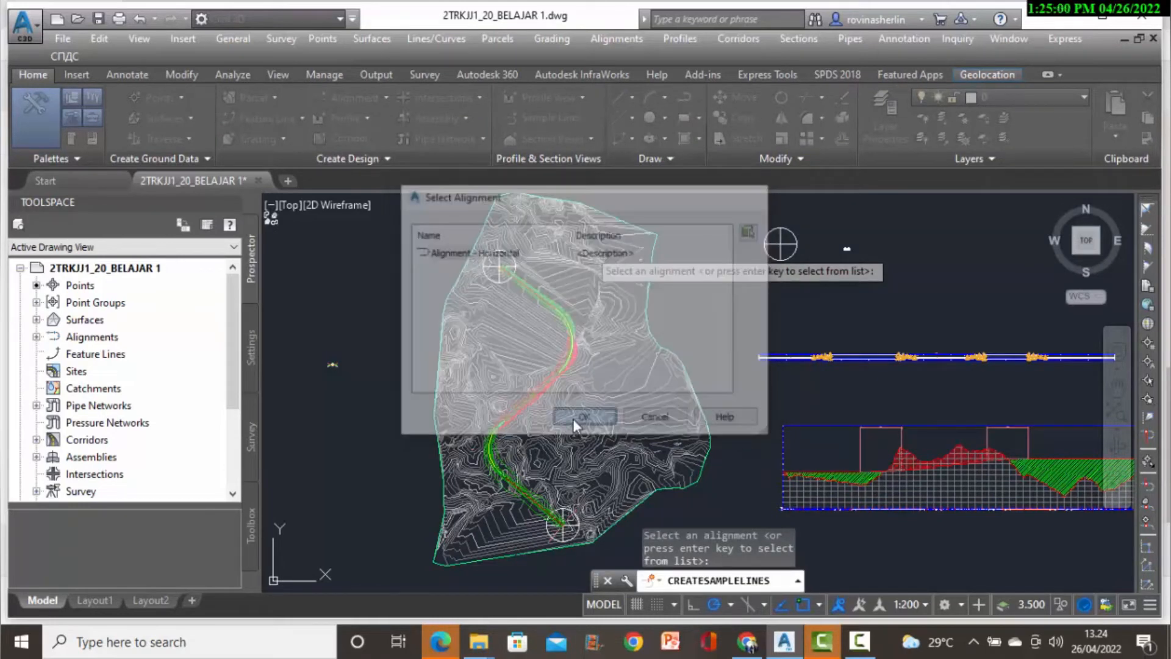
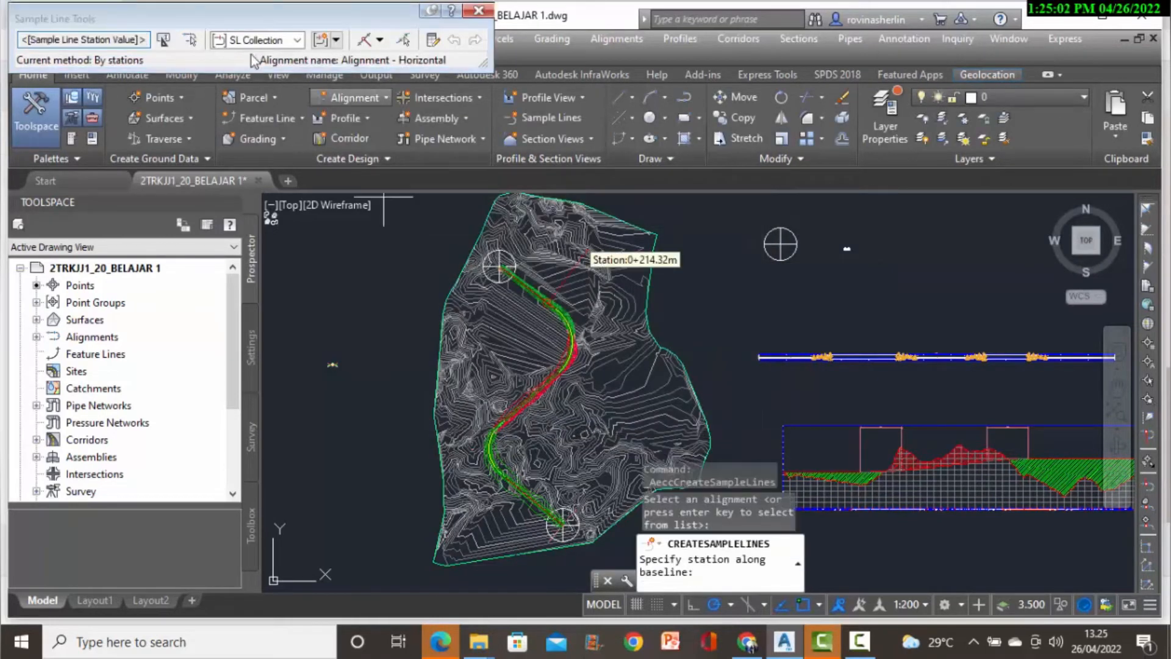
pyautogui.click(380, 41)
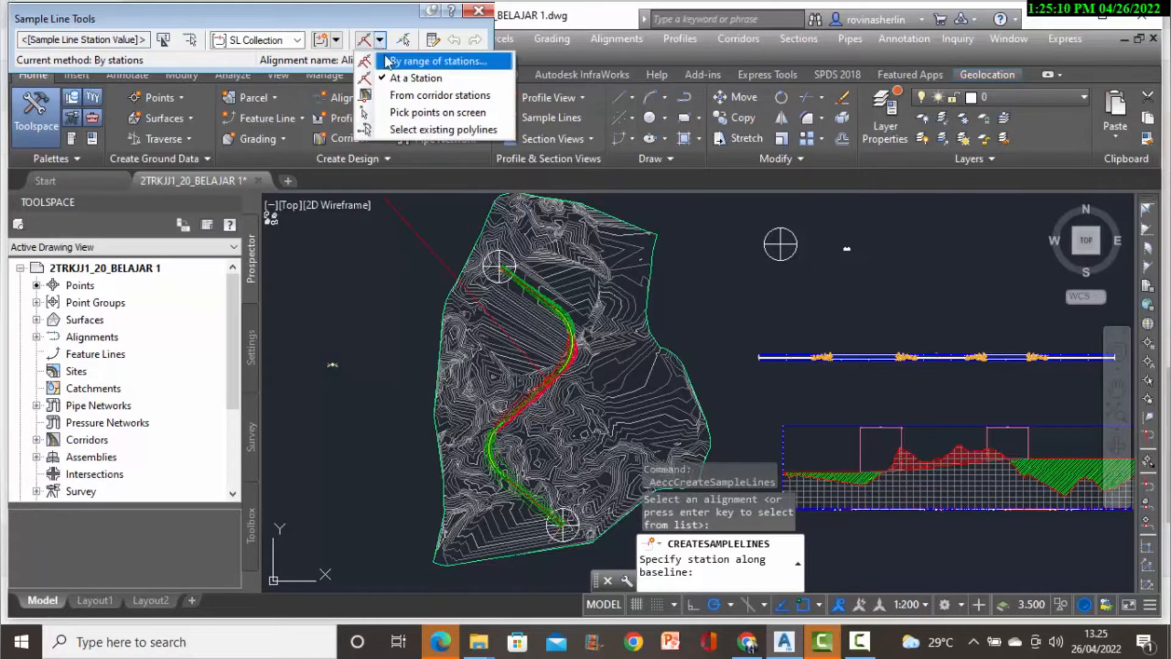
pyautogui.click(388, 61)
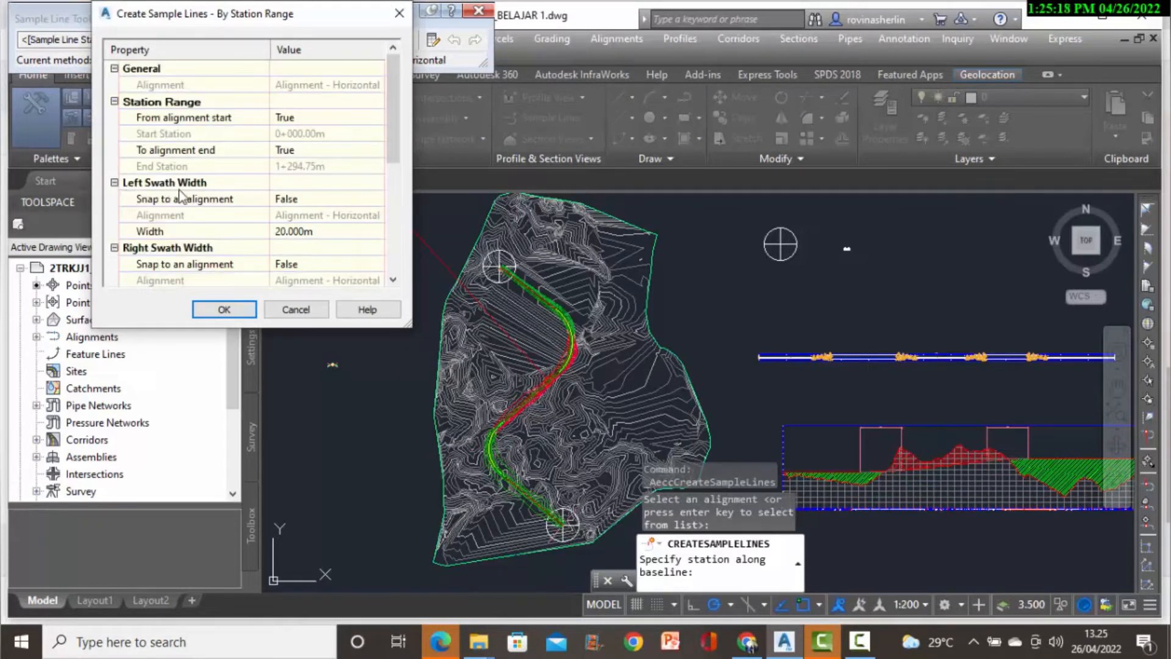
# Set both the left and right swath widths of the sample lines to 25 m.
pyautogui.click(299, 231)
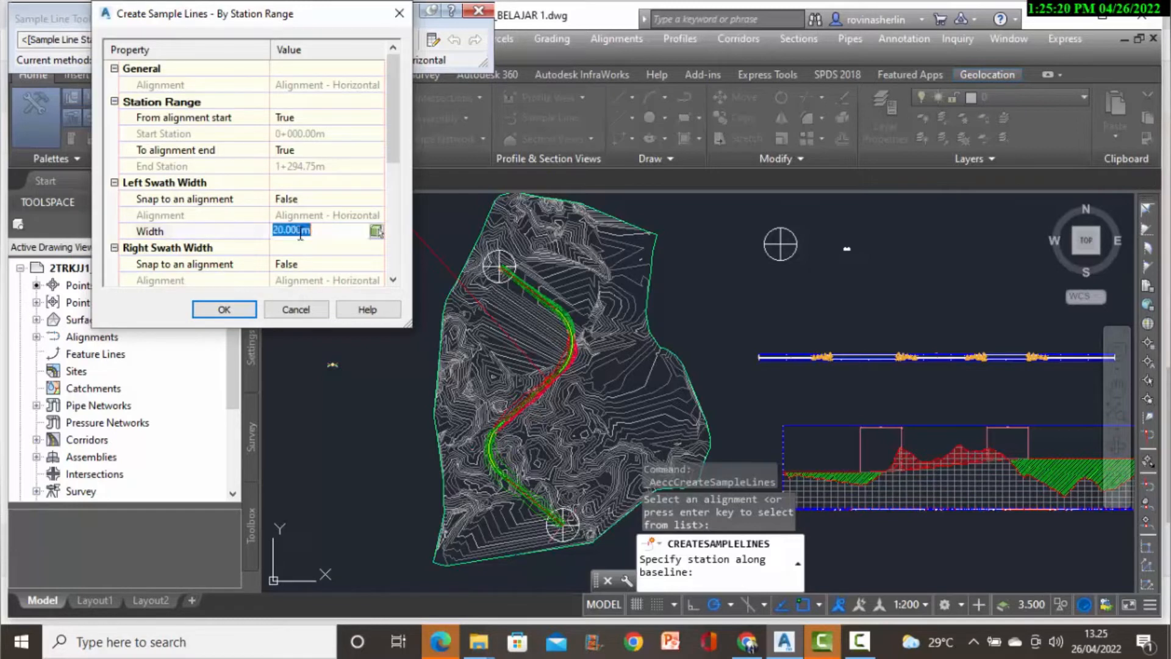
pyautogui.write('25')
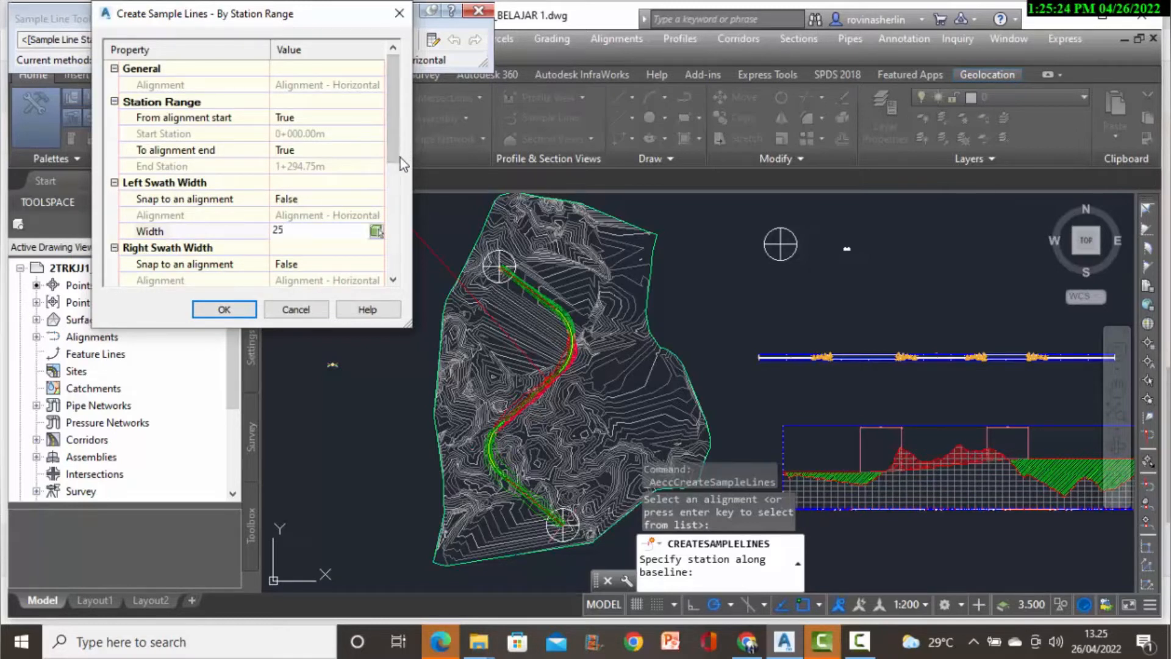
pyautogui.moveTo(398, 156); pyautogui.dragTo(393, 196)
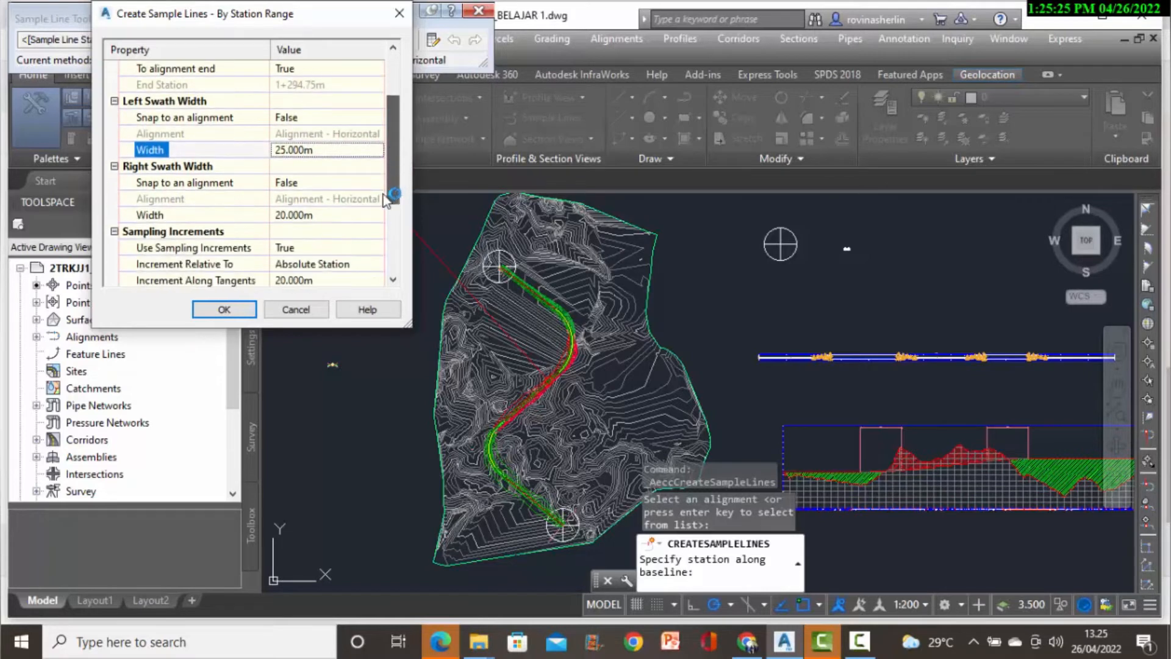
pyautogui.click(307, 216)
pyautogui.write('25')
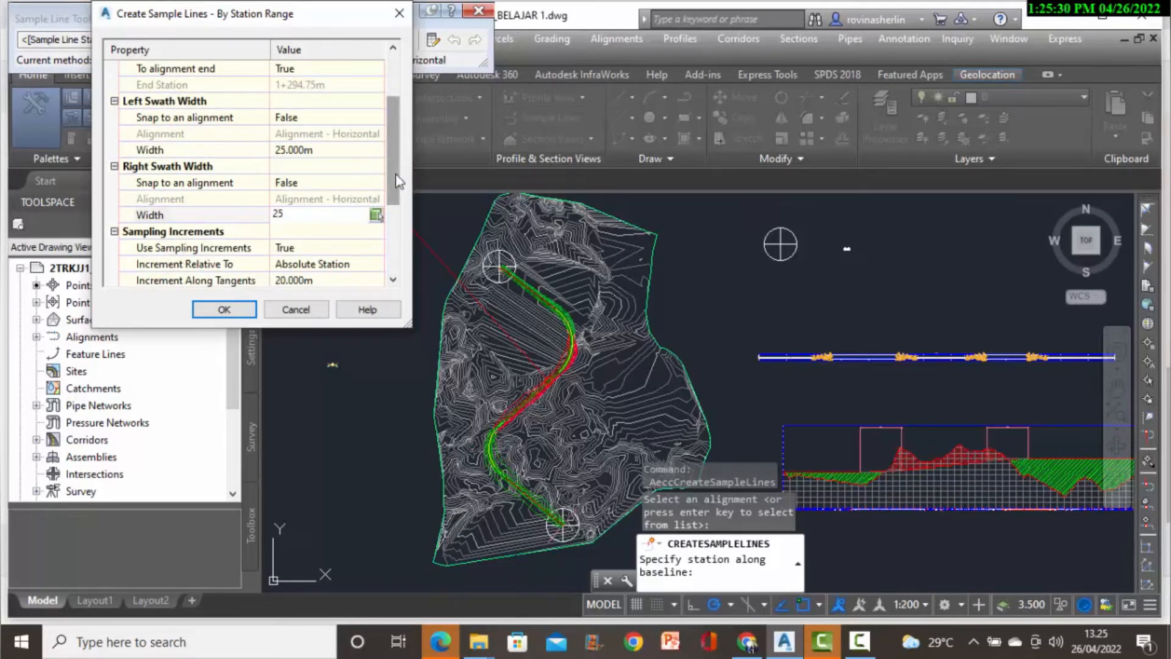
pyautogui.press('Return')
# Set the sampling increments along tangents, curves and spirals to 50 m each.
pyautogui.scroll(-2, 139, 183)
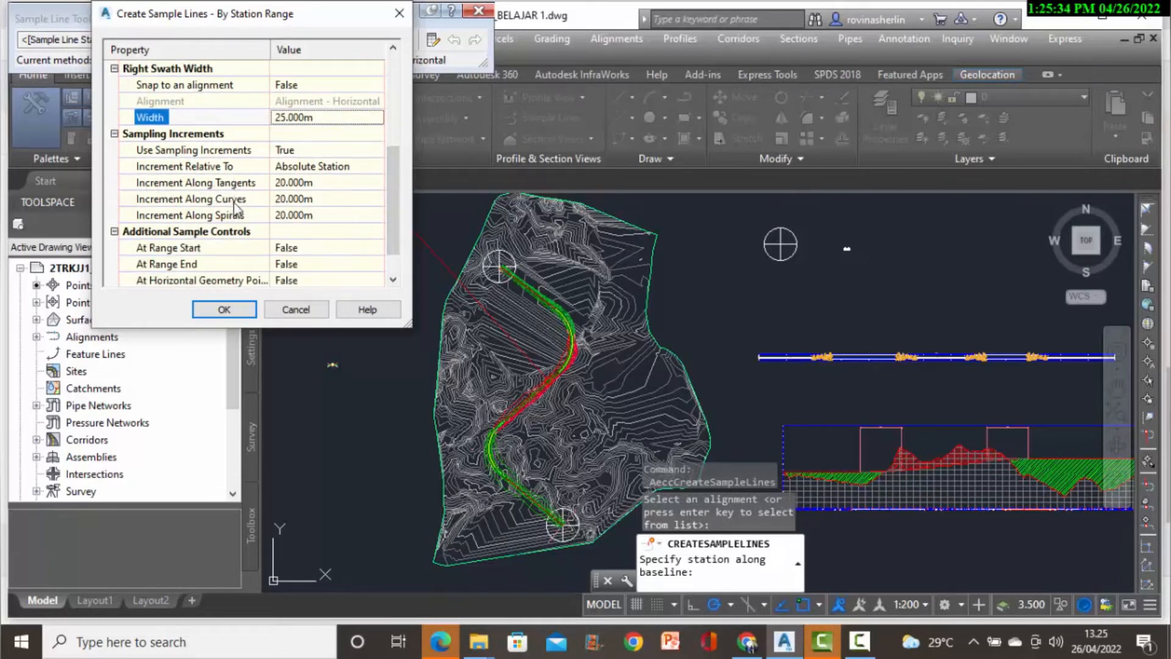
pyautogui.click(289, 183)
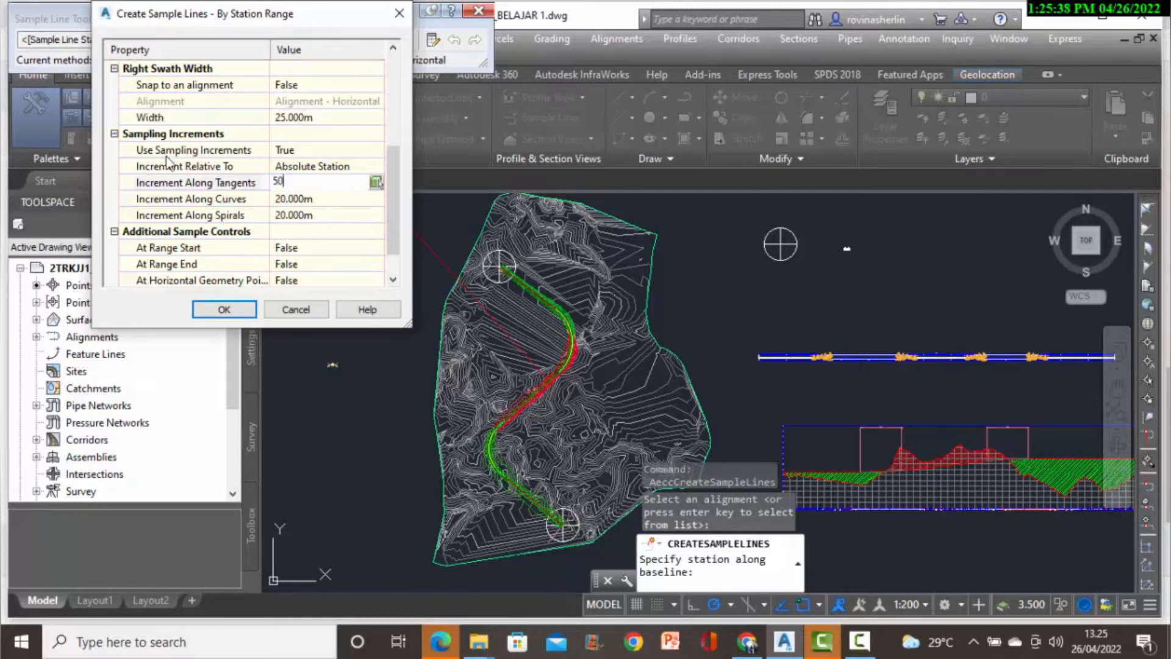
pyautogui.click(282, 203)
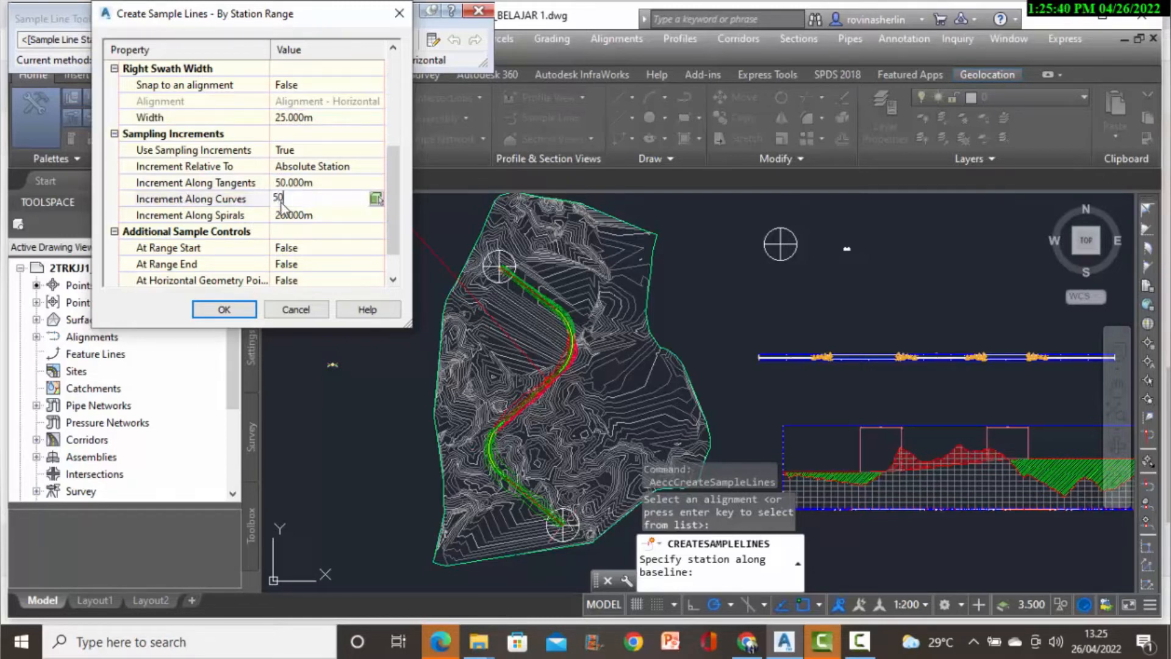
pyautogui.click(291, 215)
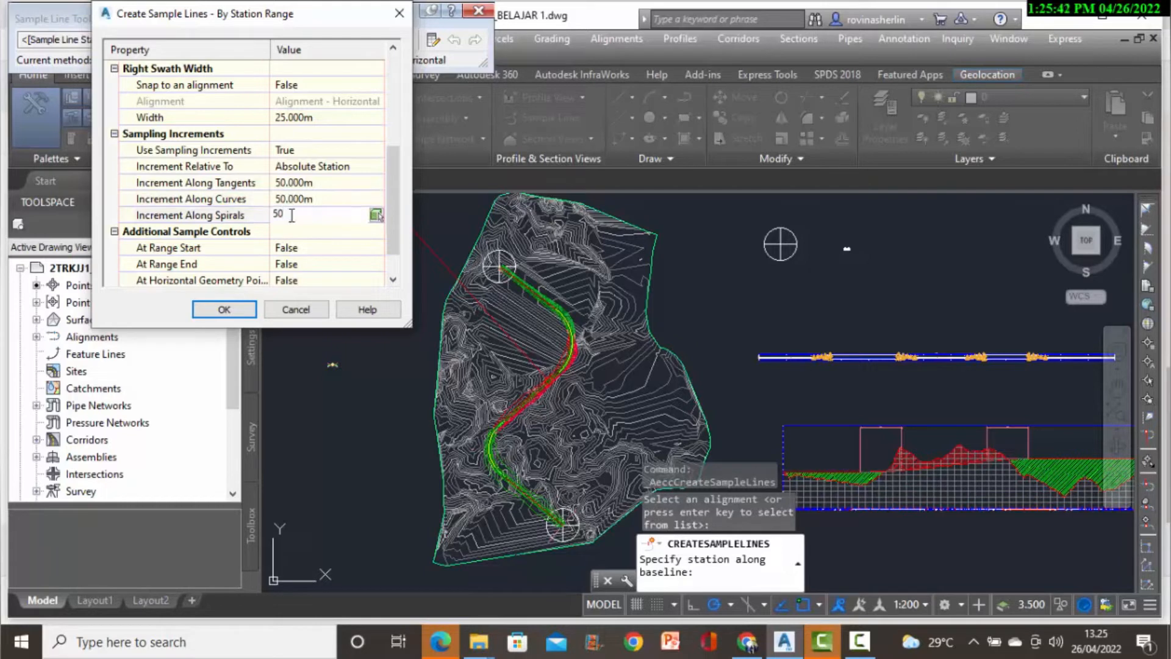
pyautogui.write('50')
# Set the additional sample controls At Range Start and At Range End to True.
pyautogui.moveTo(394, 221); pyautogui.dragTo(395, 235)
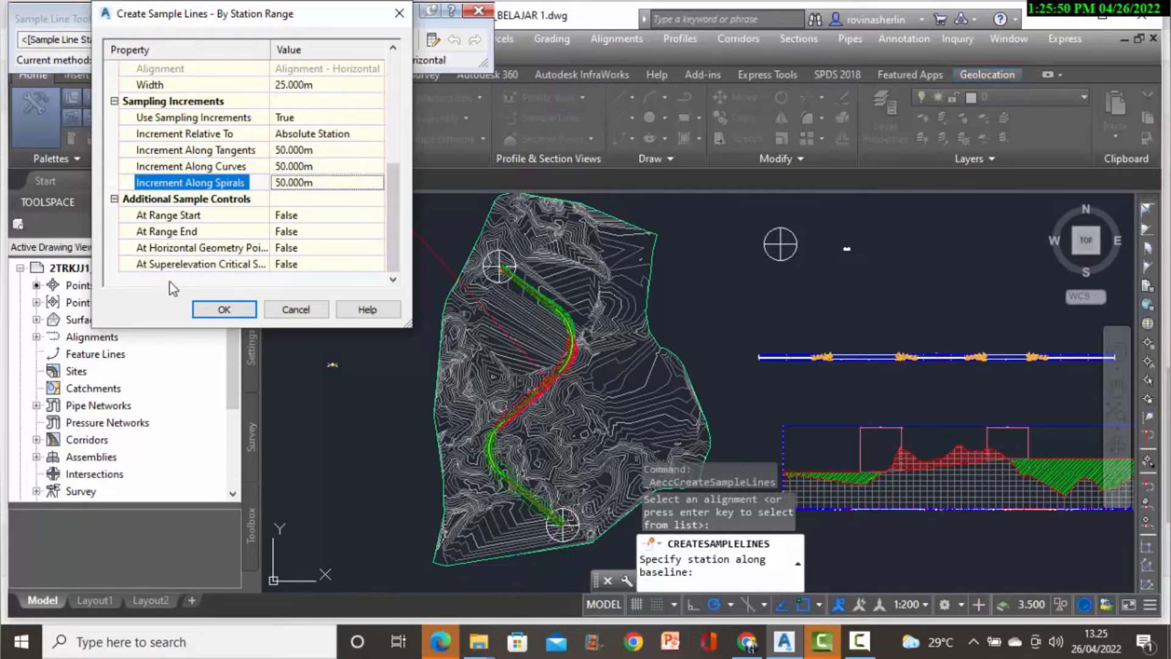
pyautogui.click(353, 216)
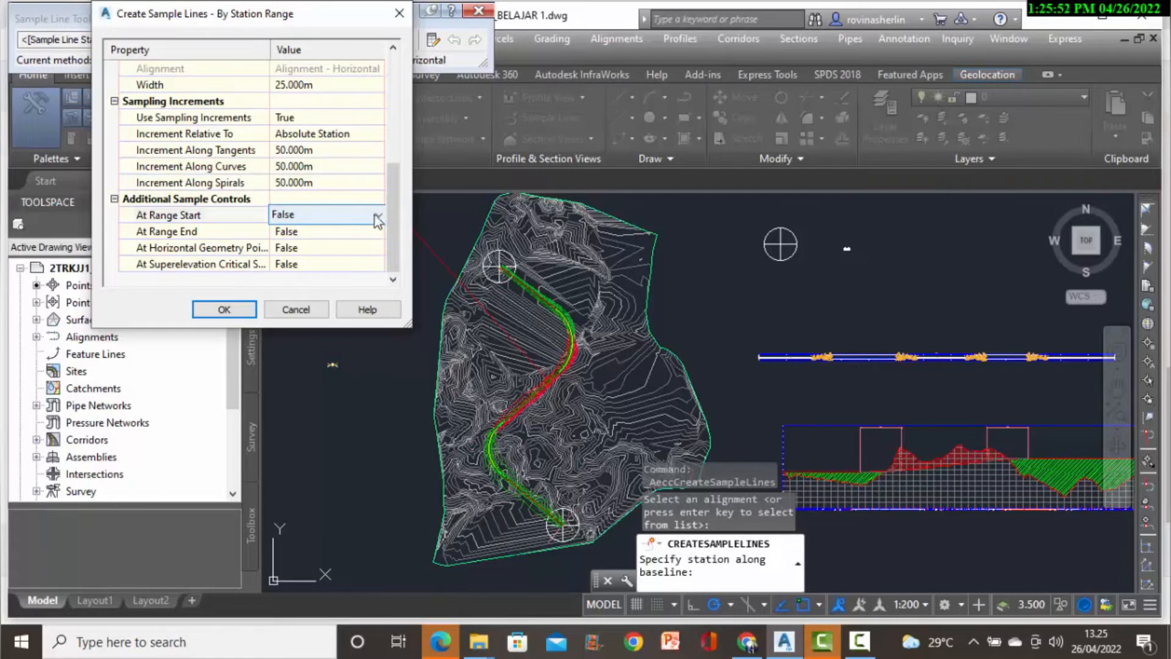
pyautogui.click(379, 217)
pyautogui.click(360, 241)
pyautogui.click(369, 232)
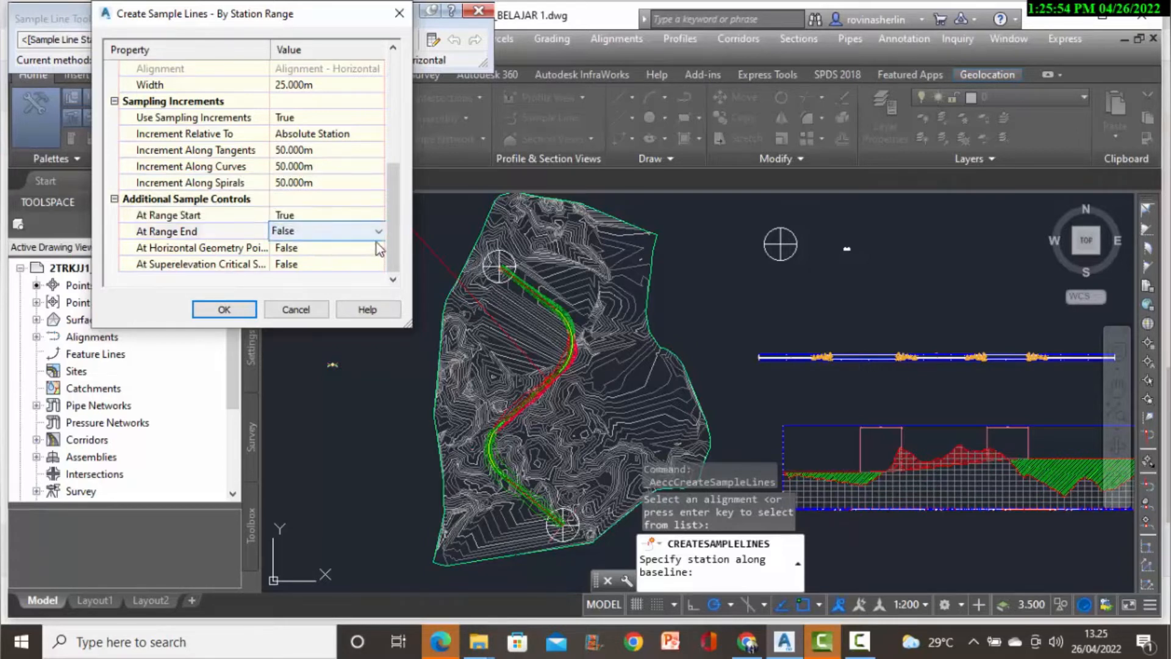
pyautogui.click(378, 231)
pyautogui.click(335, 255)
# Set sampling at horizontal geometry points and superelevation critical stations to True, and create the sample lines.
pyautogui.click(337, 248)
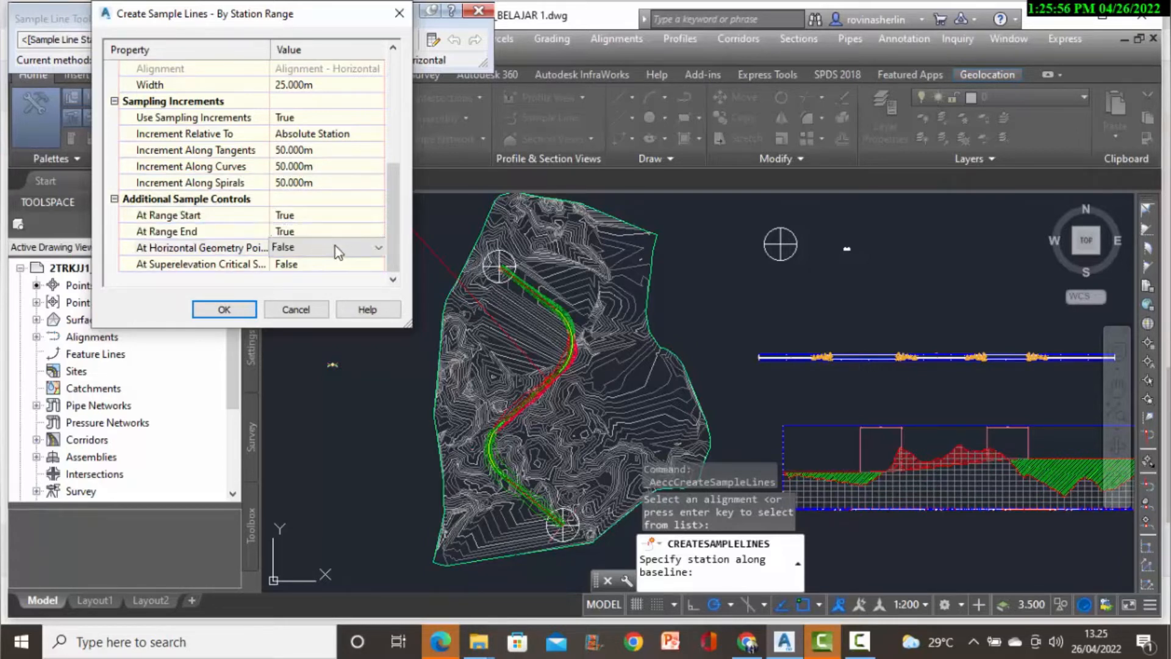
pyautogui.click(378, 248)
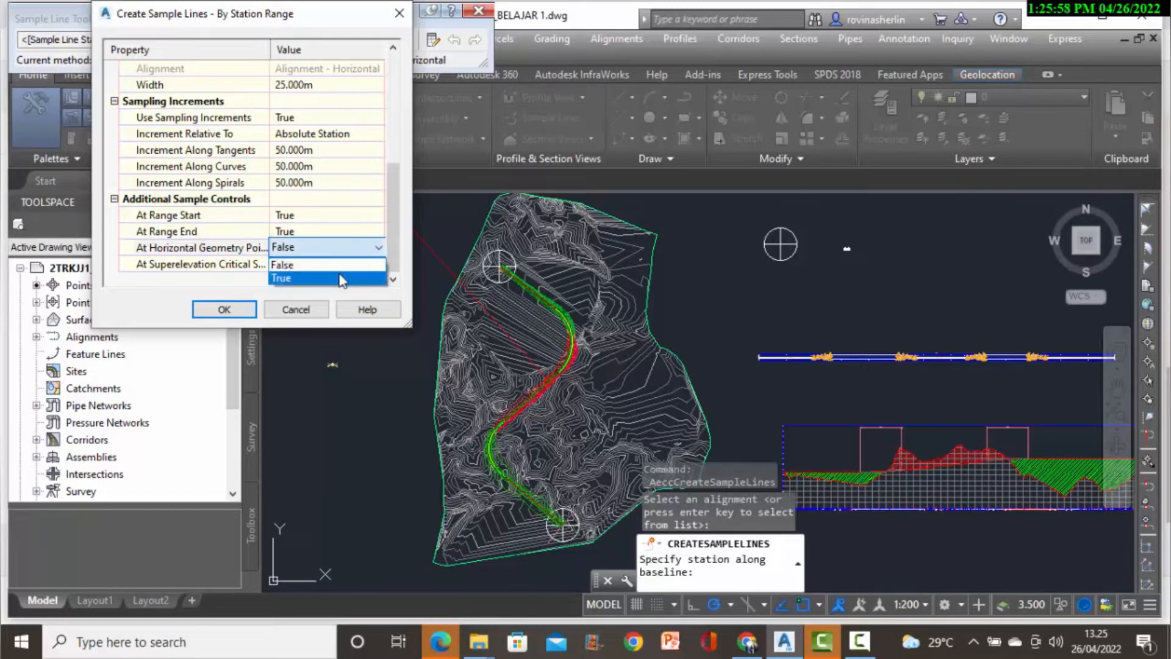
pyautogui.click(345, 277)
pyautogui.click(338, 264)
pyautogui.click(378, 264)
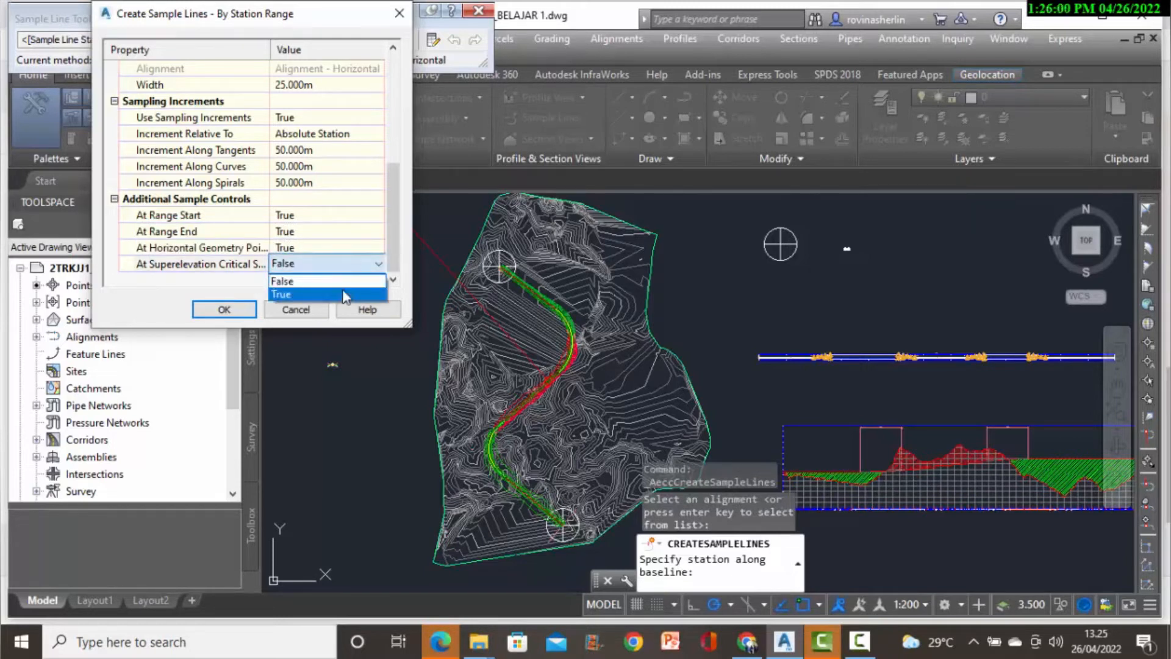
pyautogui.click(351, 294)
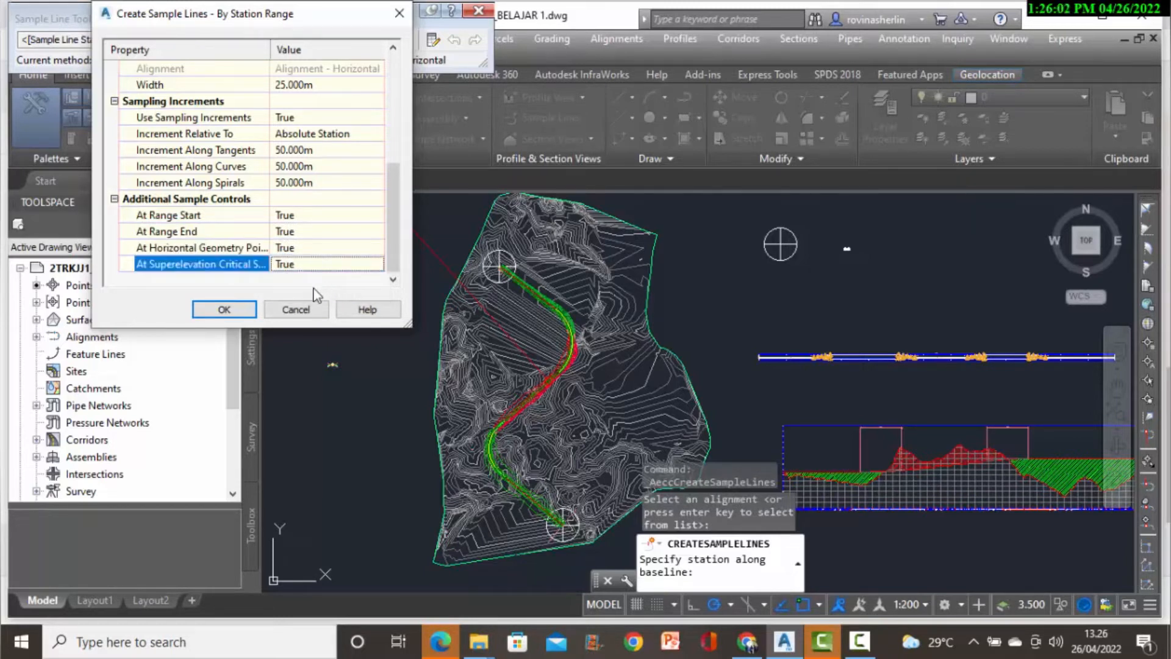
pyautogui.click(237, 311)
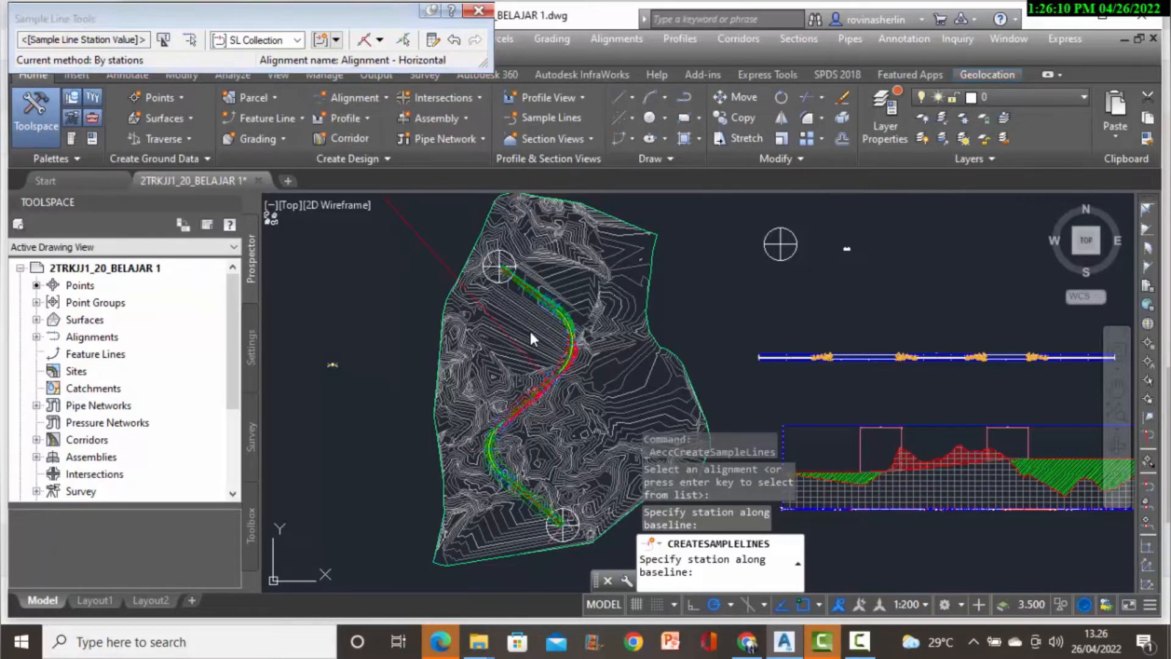
pyautogui.press('Return')
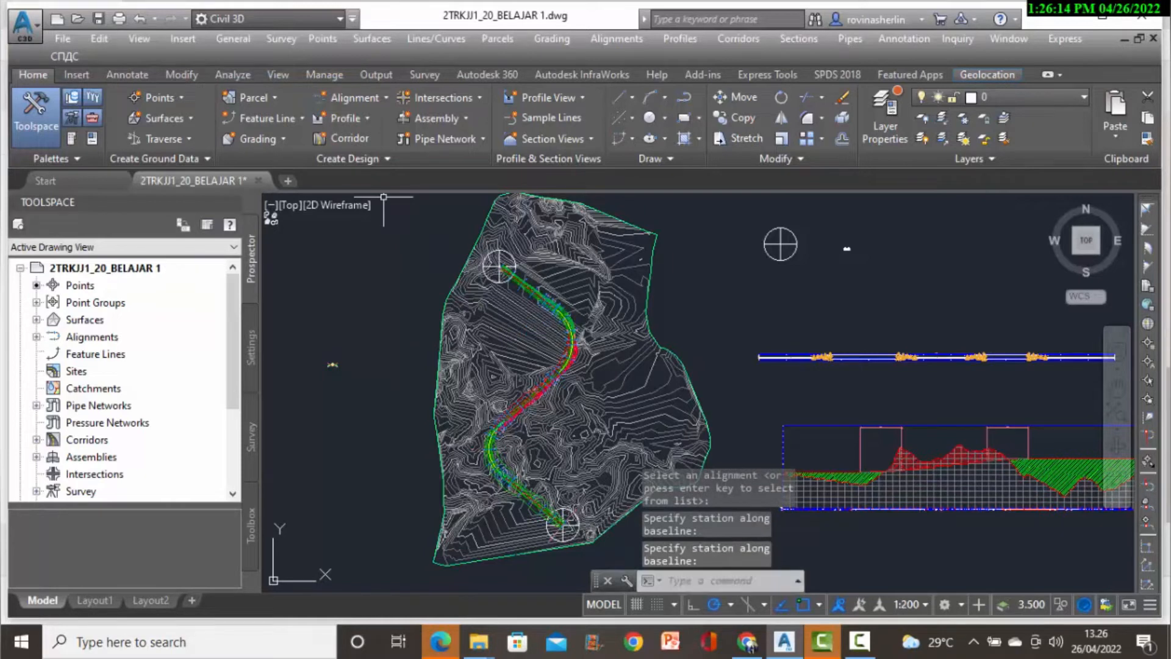
# Examine the placement and spacing of the new sample lines along the corridor in plan.
pyautogui.scroll(6, 502, 261)
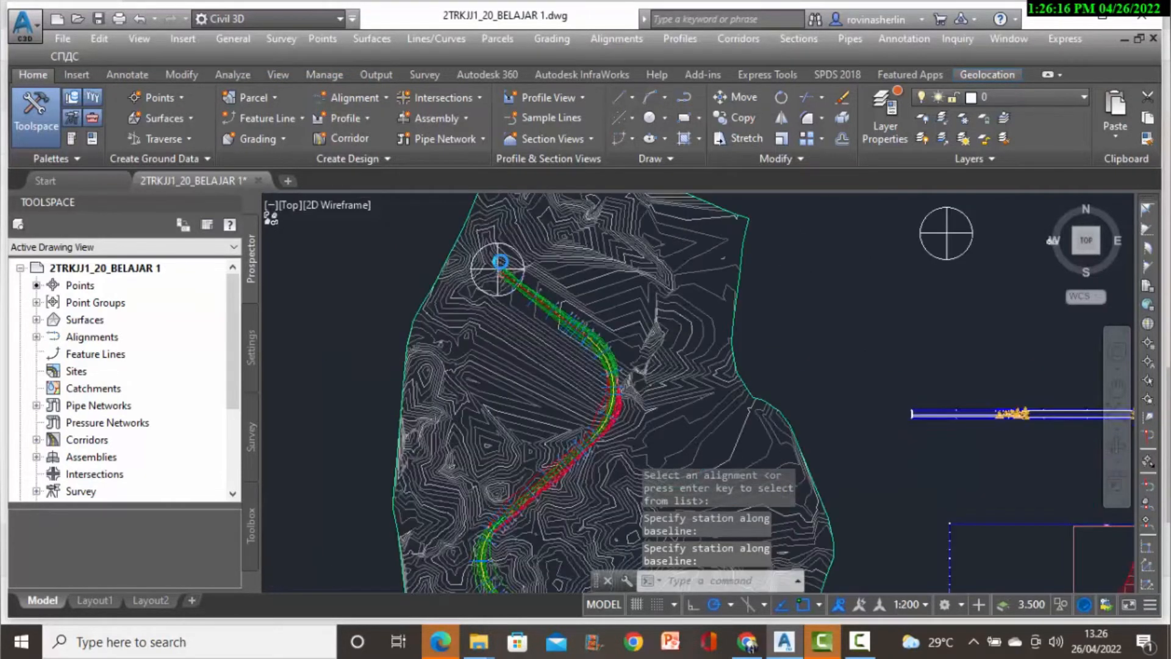
pyautogui.scroll(8, 611, 361)
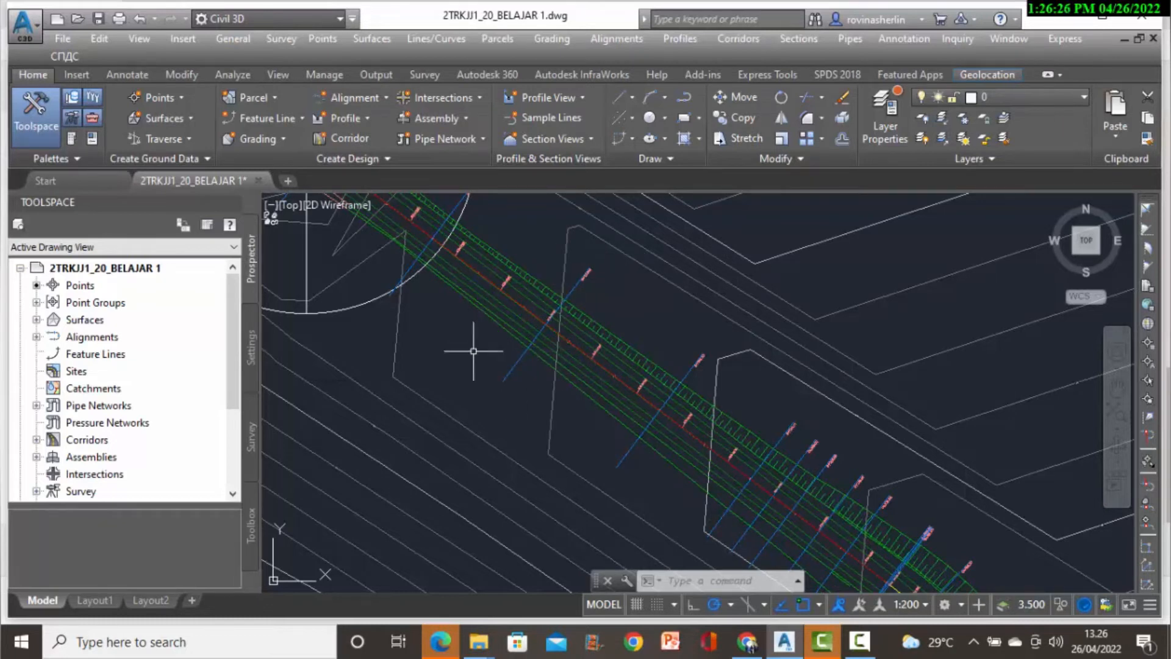
pyautogui.scroll(-3, 465, 348)
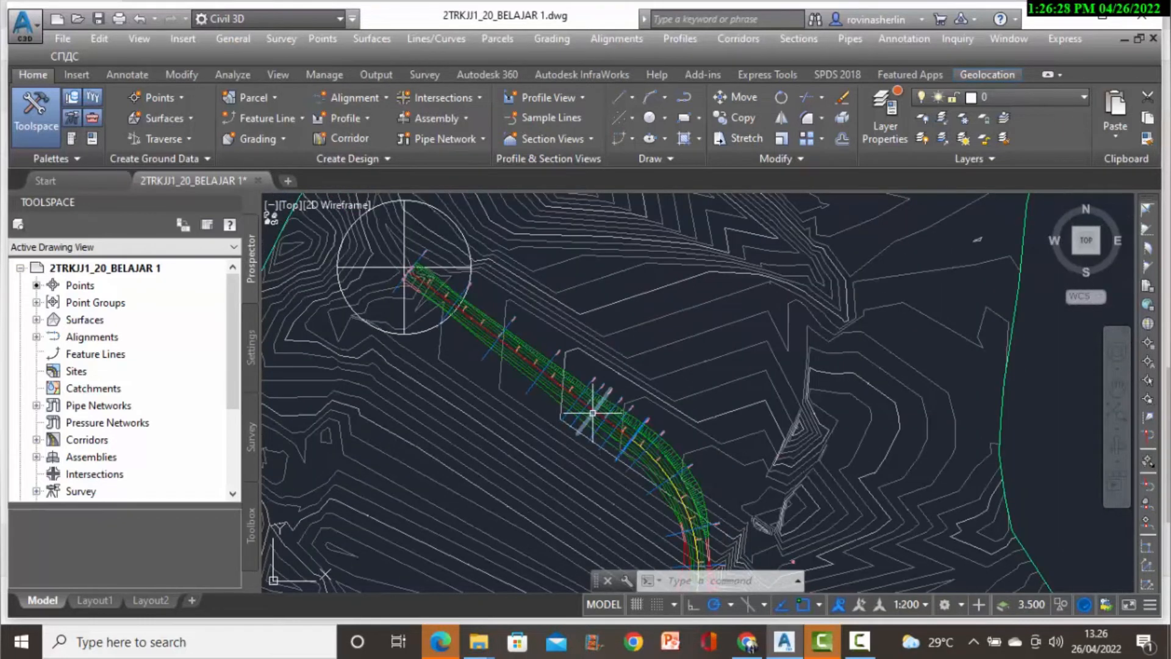
pyautogui.scroll(4, 593, 412)
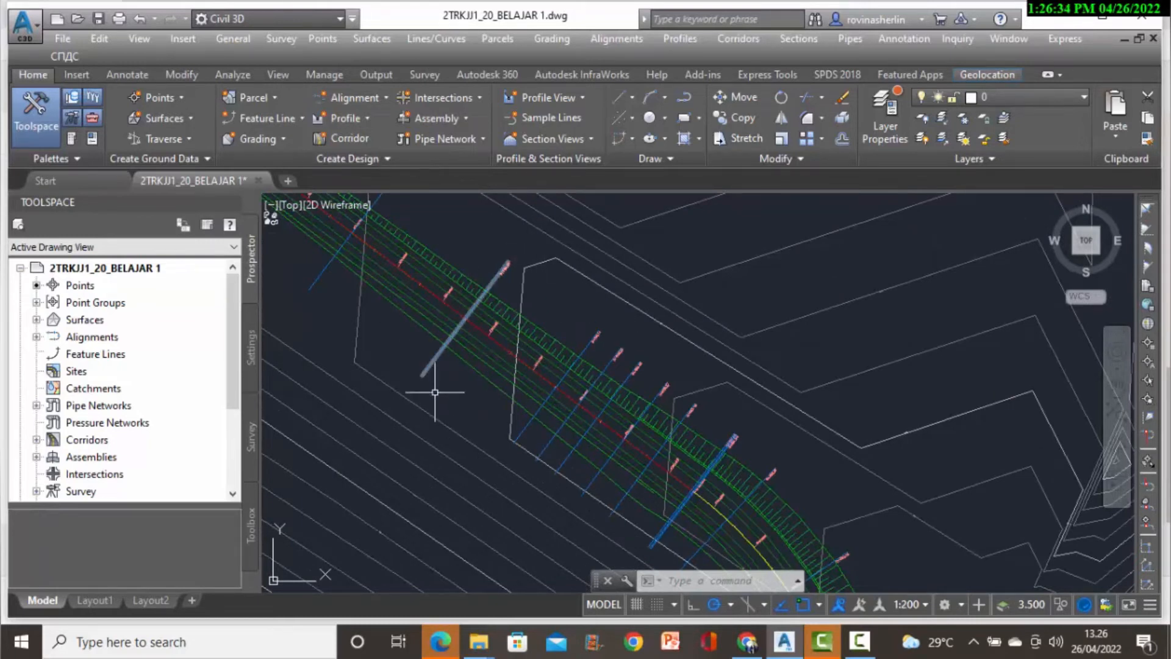
pyautogui.scroll(-5, 431, 394)
pyautogui.scroll(-6, 750, 410)
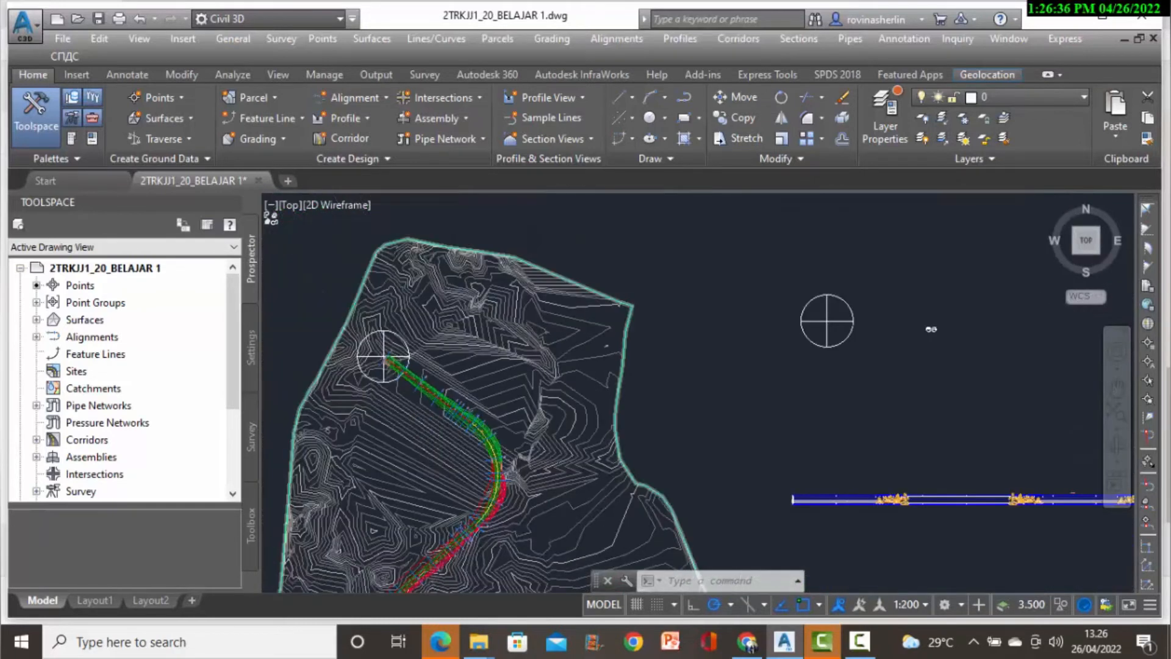
# Insert new PVIs into the ALINYEMEN VERTIKAL profile at about stations 0+282, 0+600 and 0+894 on the existing grade line.
pyautogui.moveTo(564, 536); pyautogui.dragTo(561, 441, button='middle')
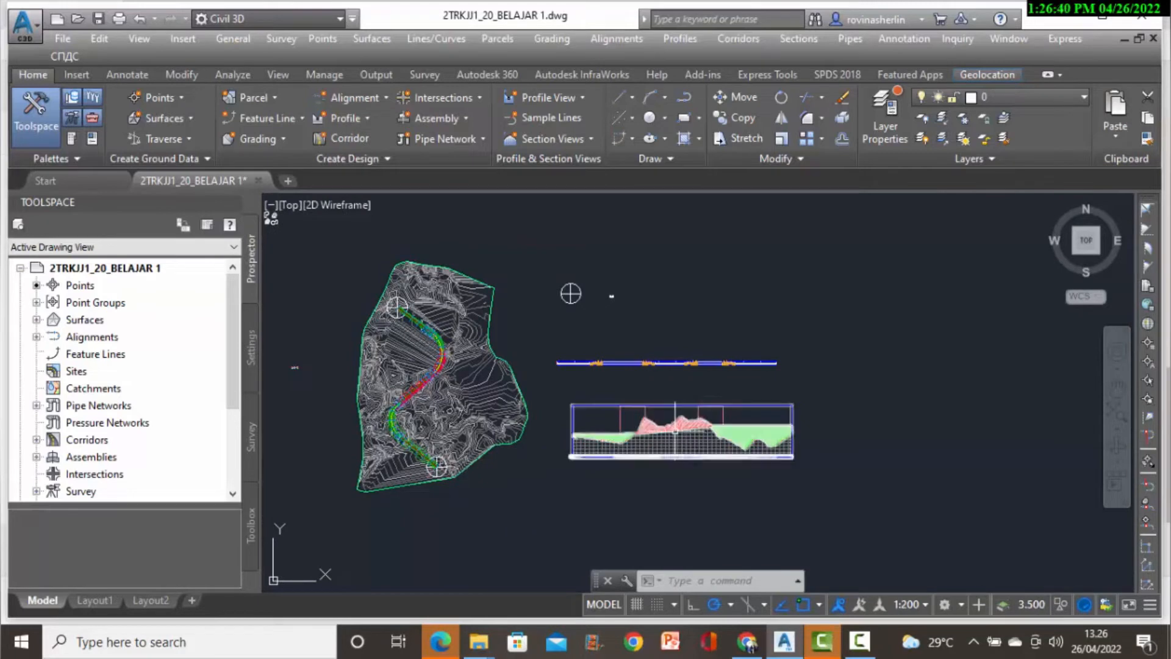
pyautogui.moveTo(671, 430)
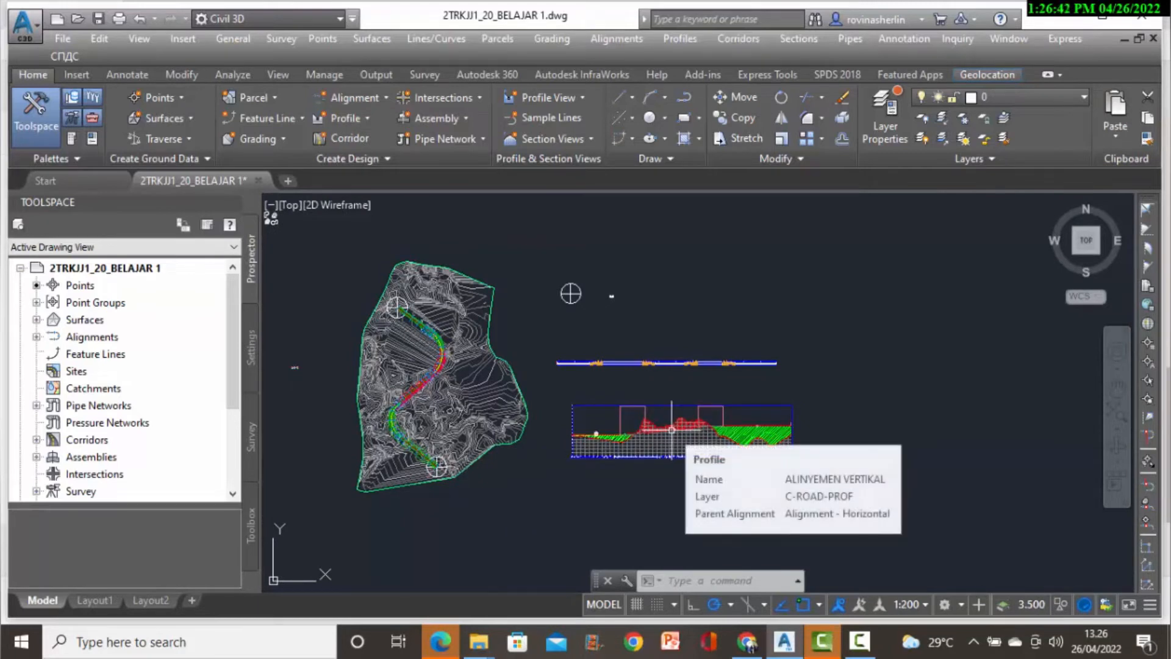
pyautogui.scroll(5, 672, 430)
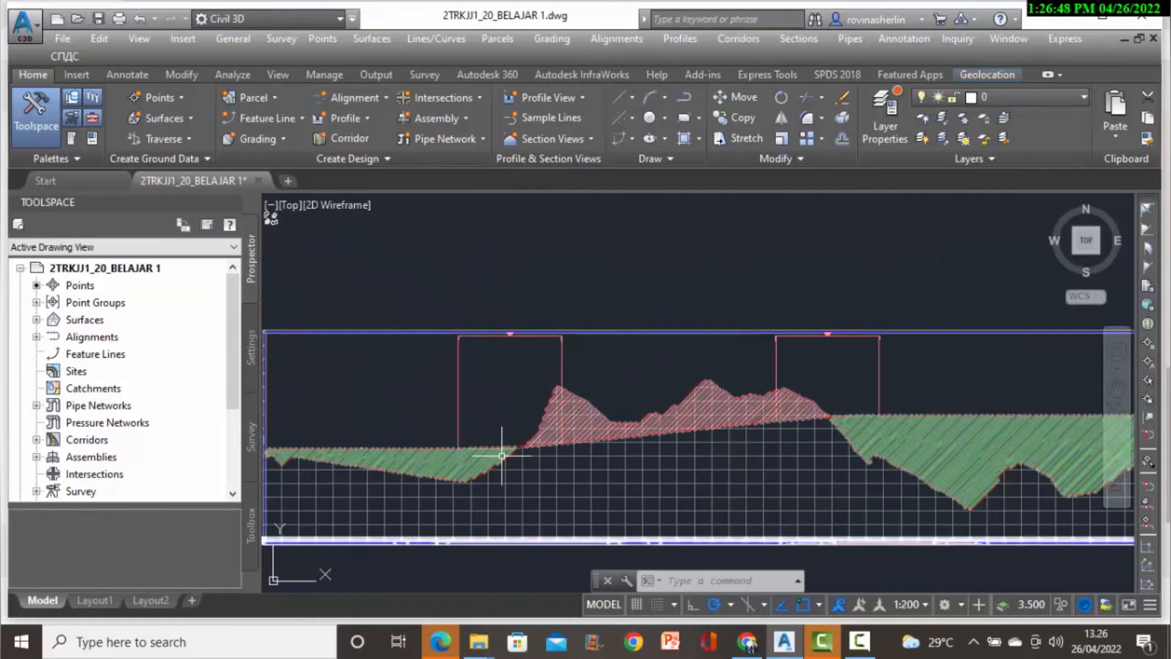
pyautogui.click(501, 447)
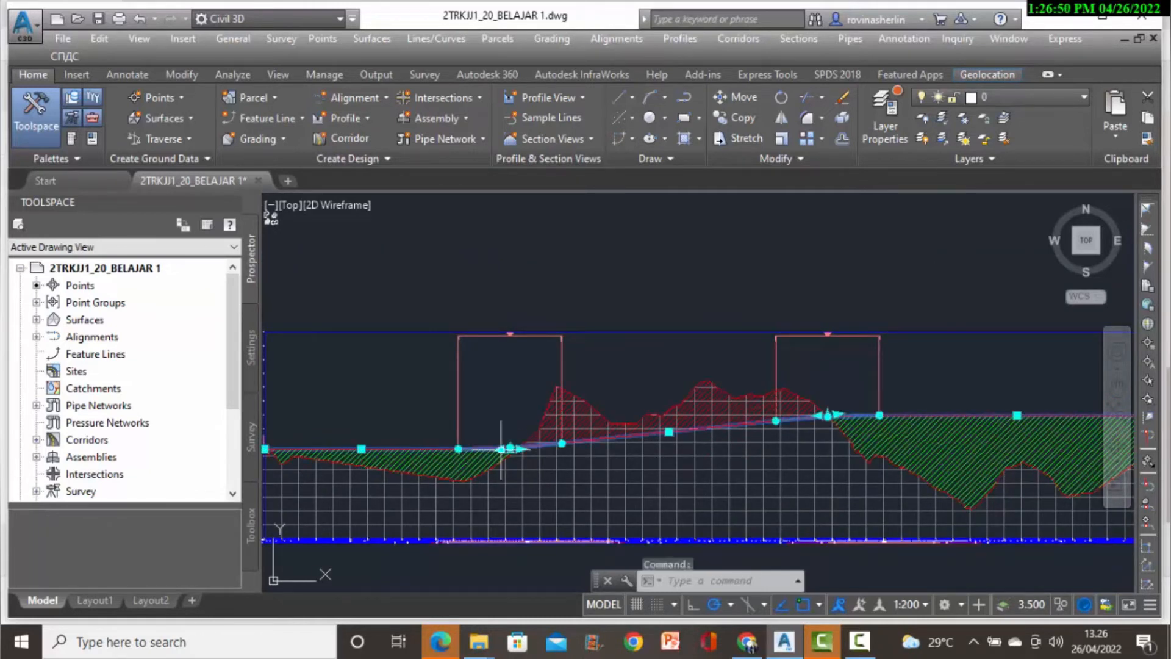
pyautogui.rightClick(501, 382)
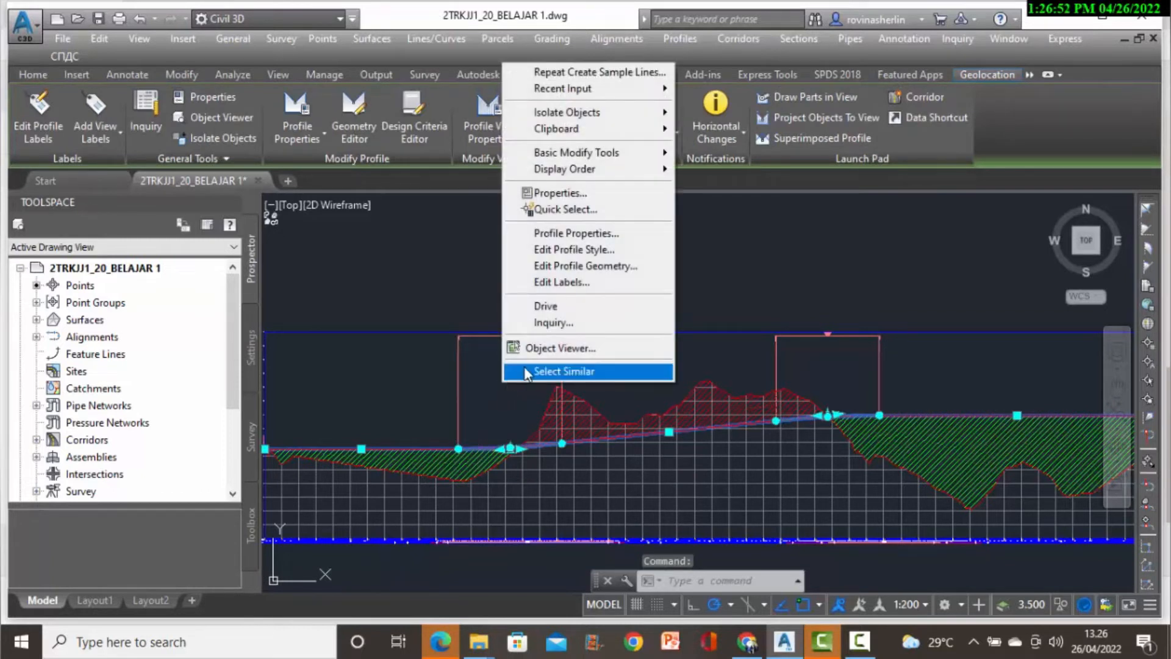
pyautogui.click(603, 266)
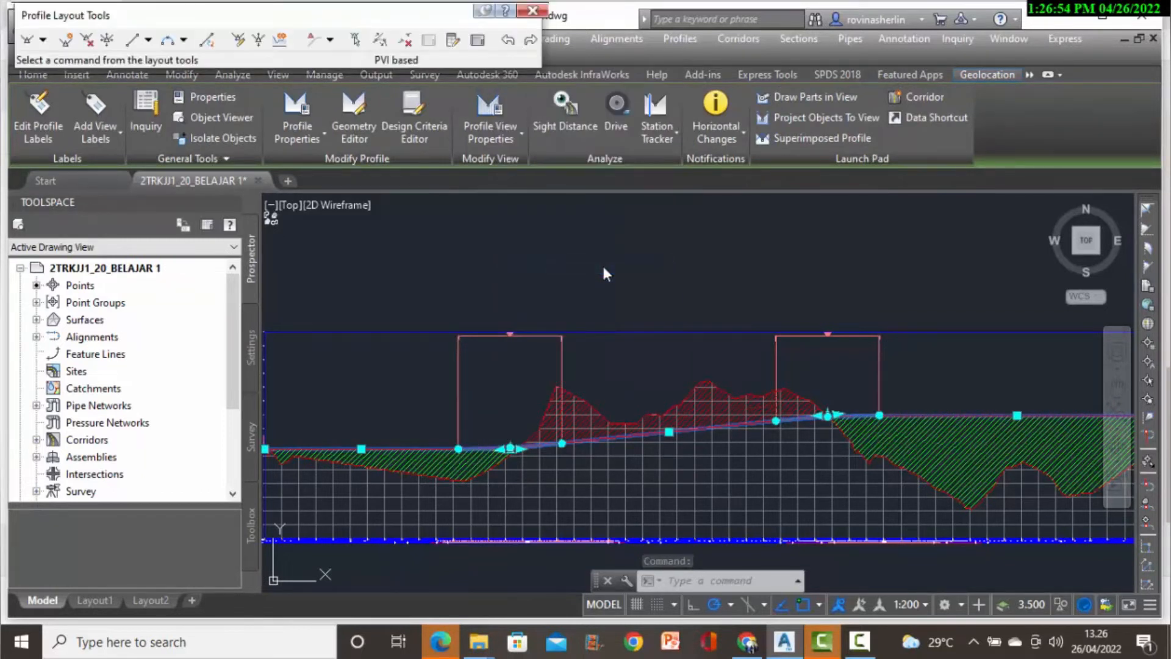
pyautogui.click(65, 43)
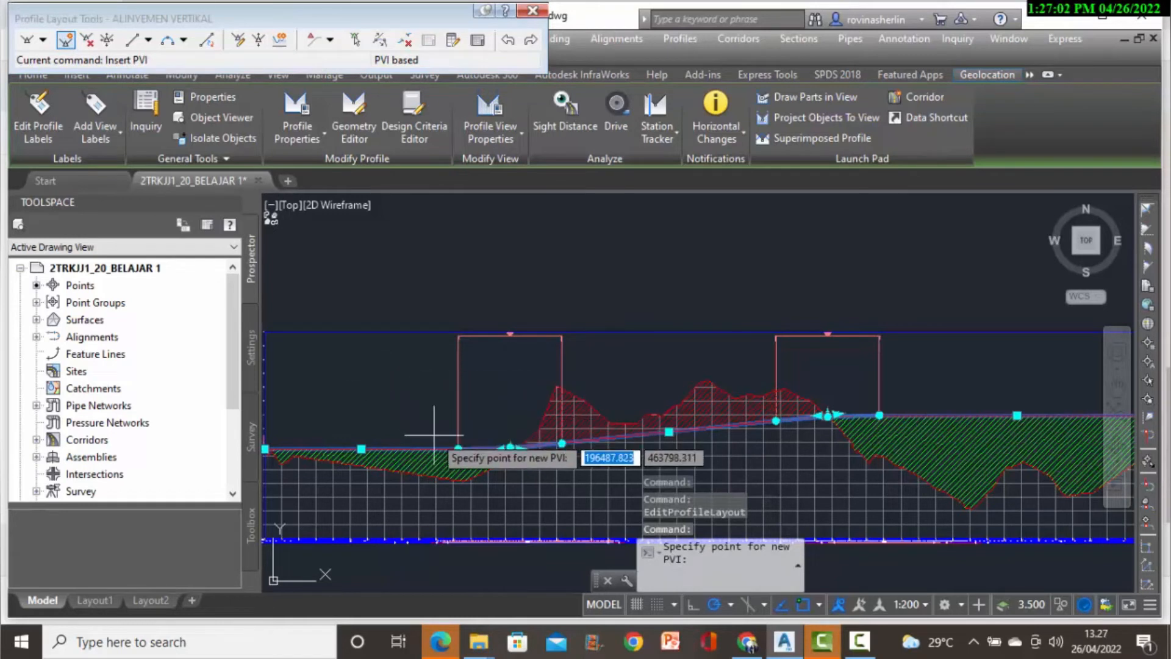
pyautogui.click(458, 449)
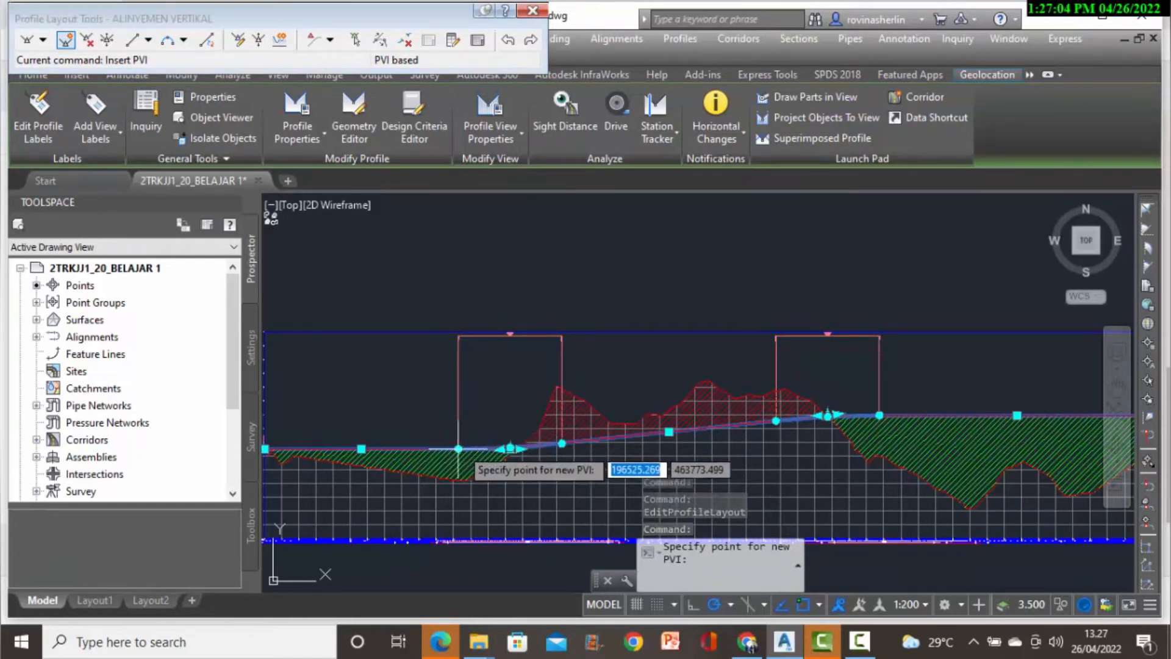
pyautogui.click(677, 426)
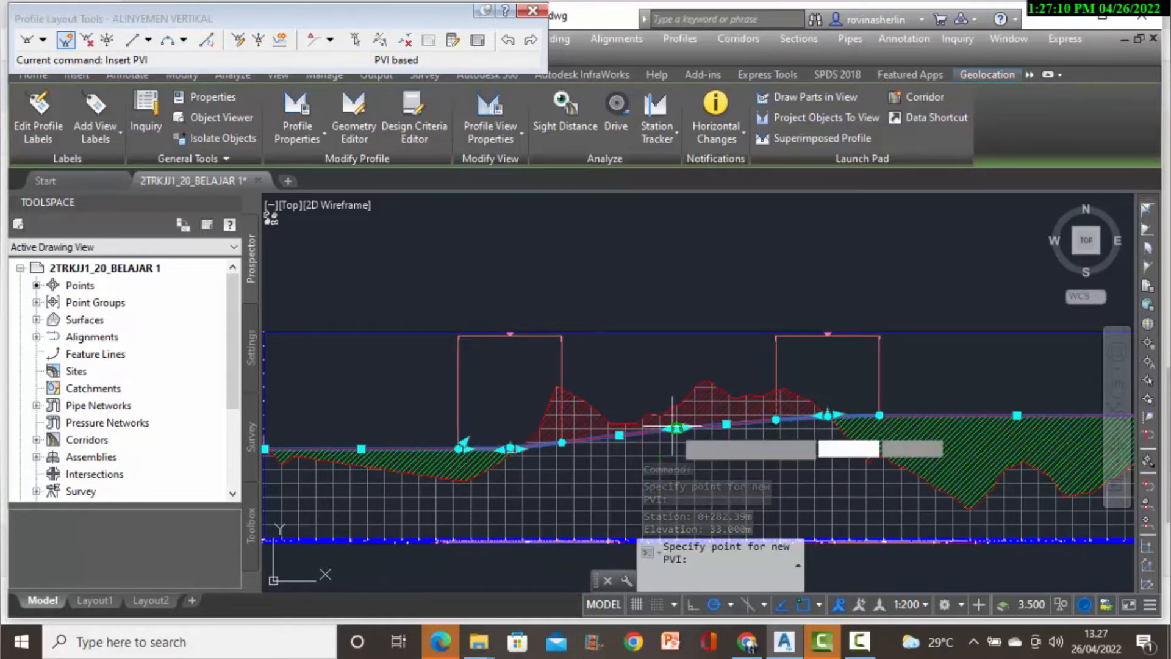
pyautogui.click(879, 416)
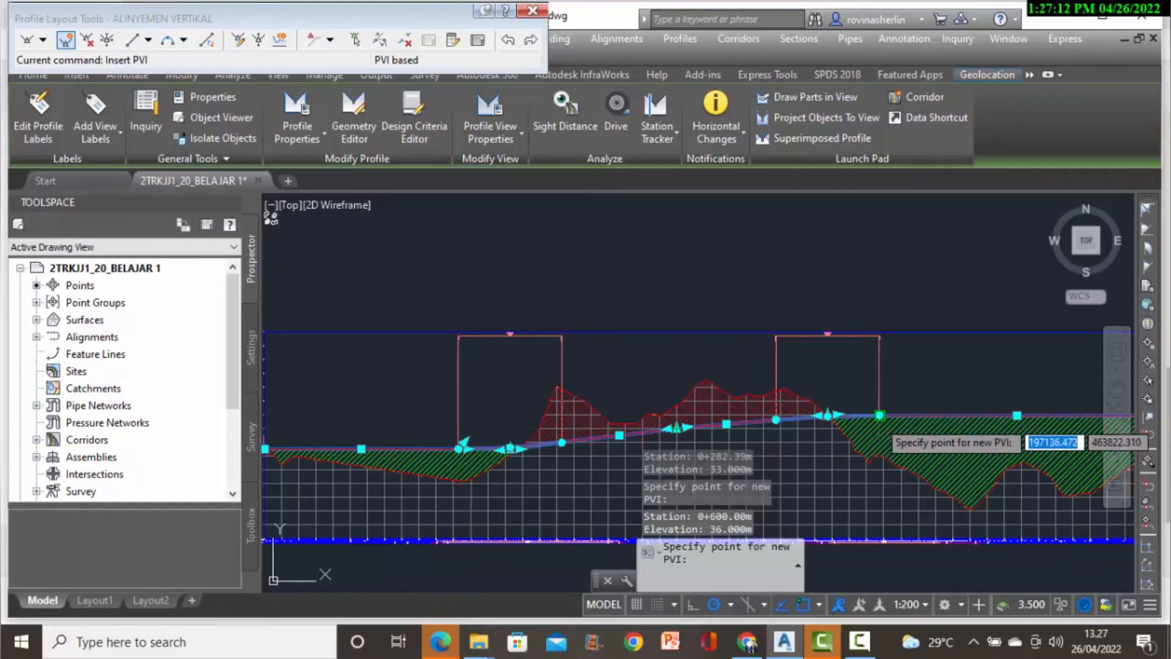
pyautogui.click(1051, 421)
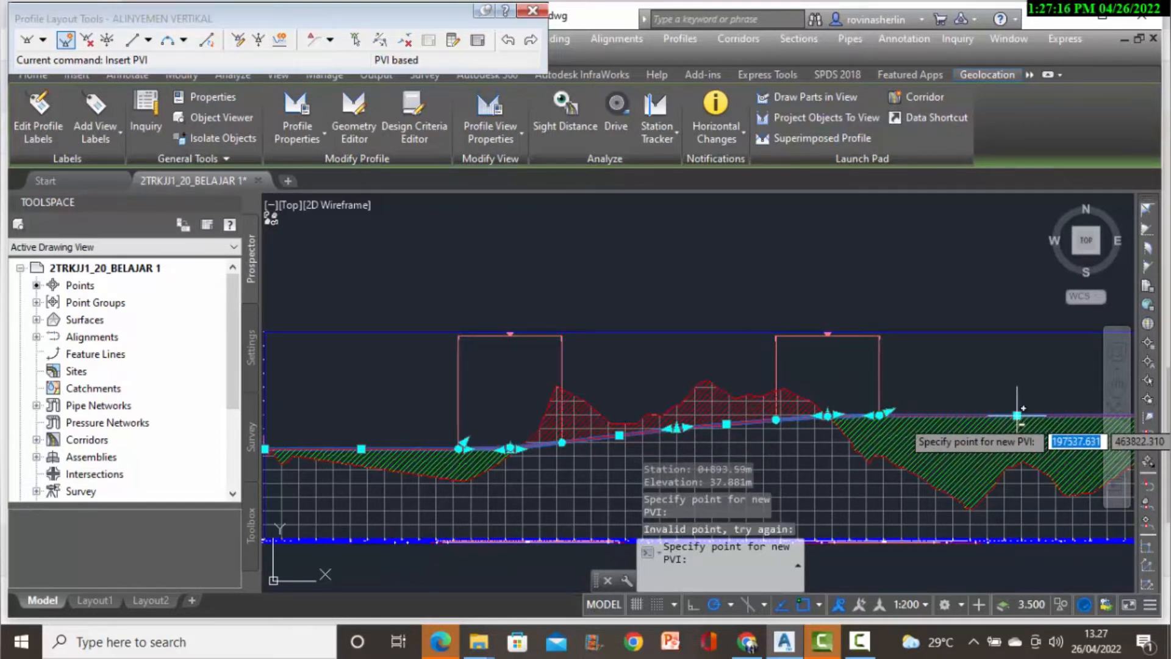
pyautogui.click(1015, 394)
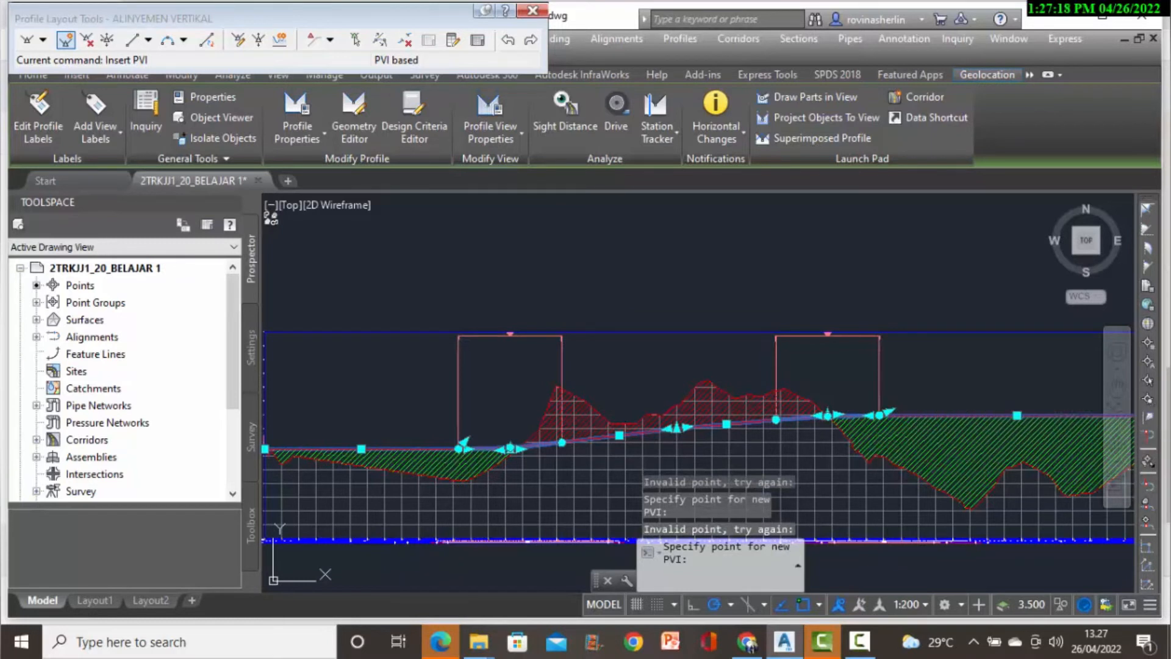
pyautogui.press('Escape')
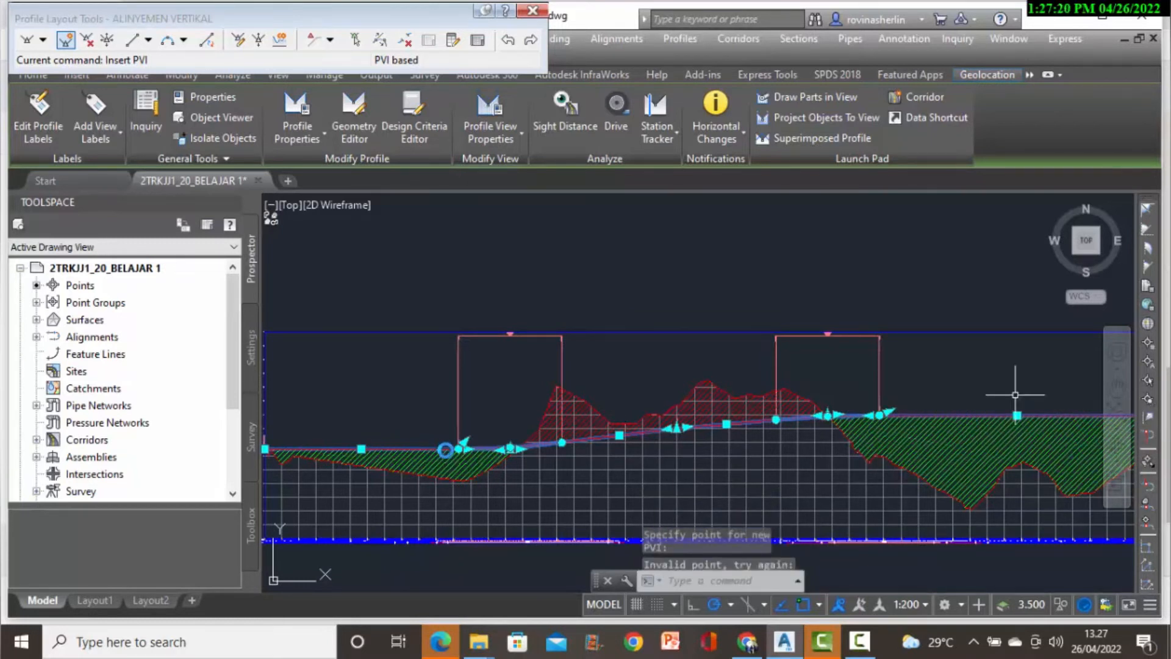
# Move the first inserted PVI back and down onto the ground line, and raise the middle one to the ground line near station 0+589.
pyautogui.click(458, 448)
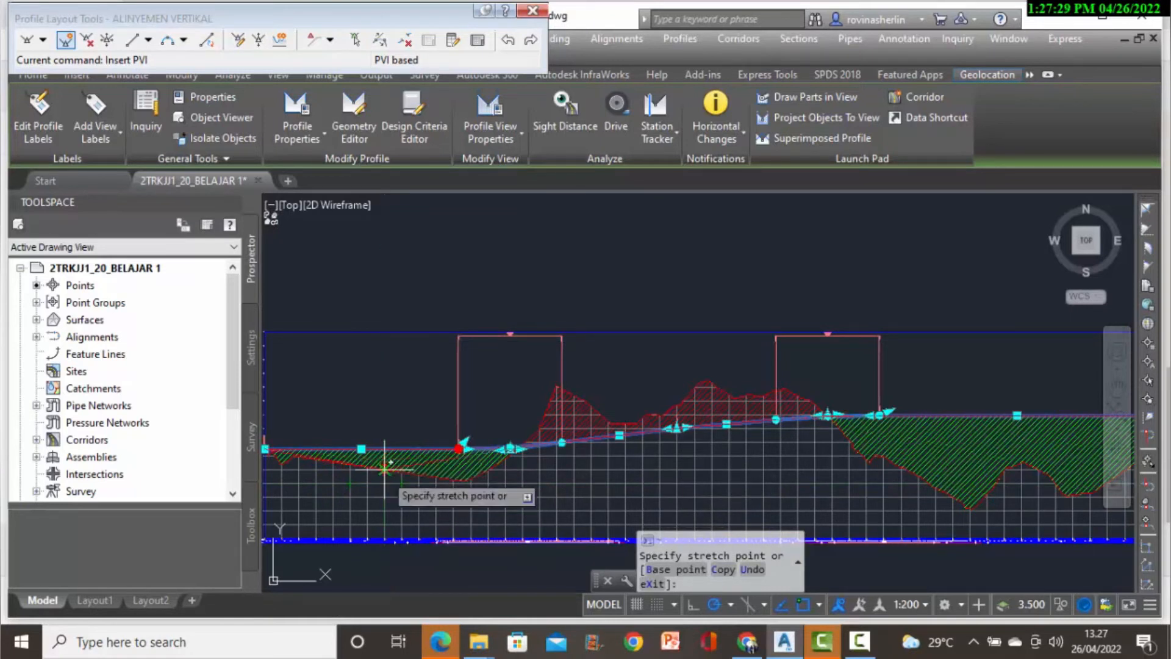
pyautogui.click(385, 470)
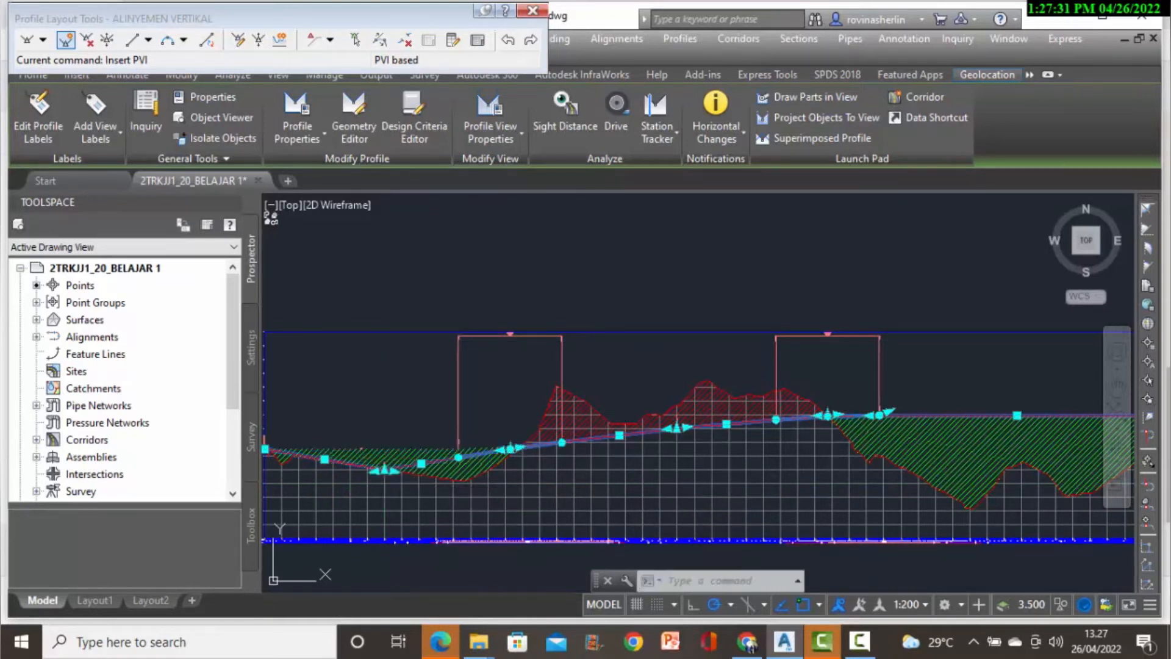
pyautogui.click(385, 469)
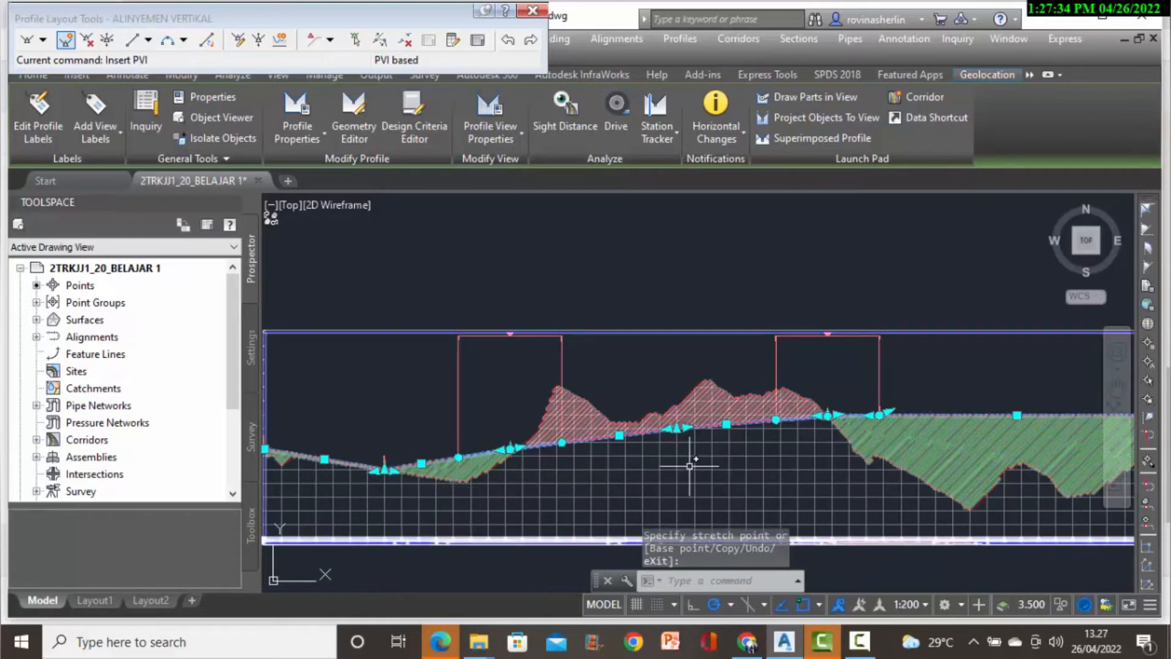
pyautogui.click(677, 428)
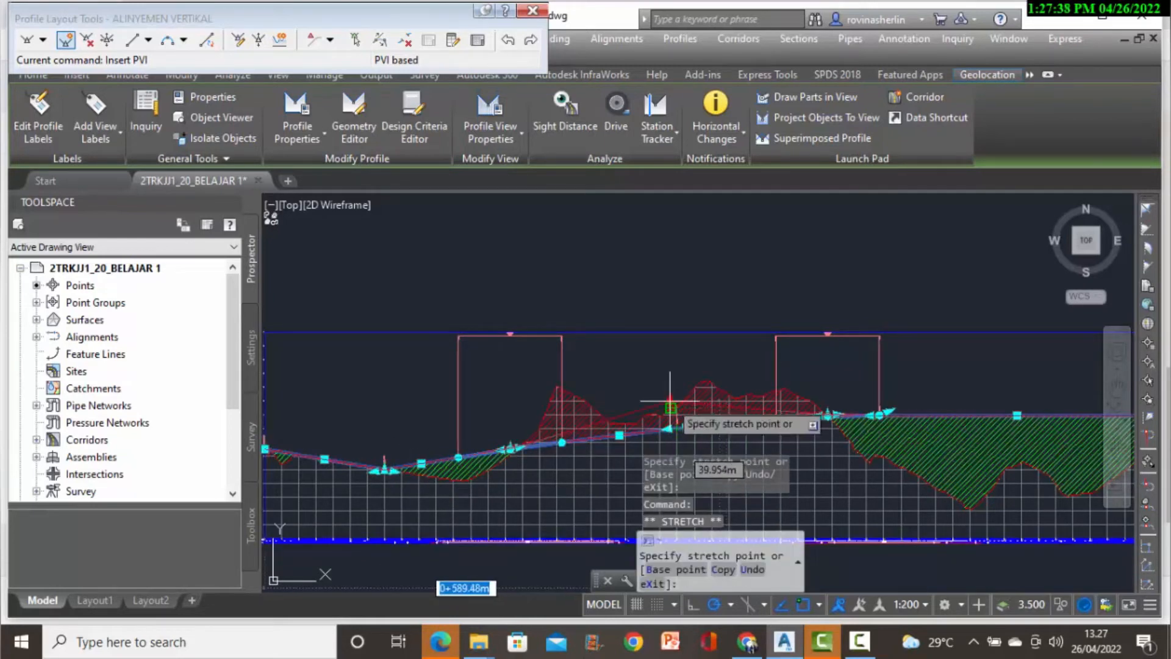
pyautogui.click(671, 407)
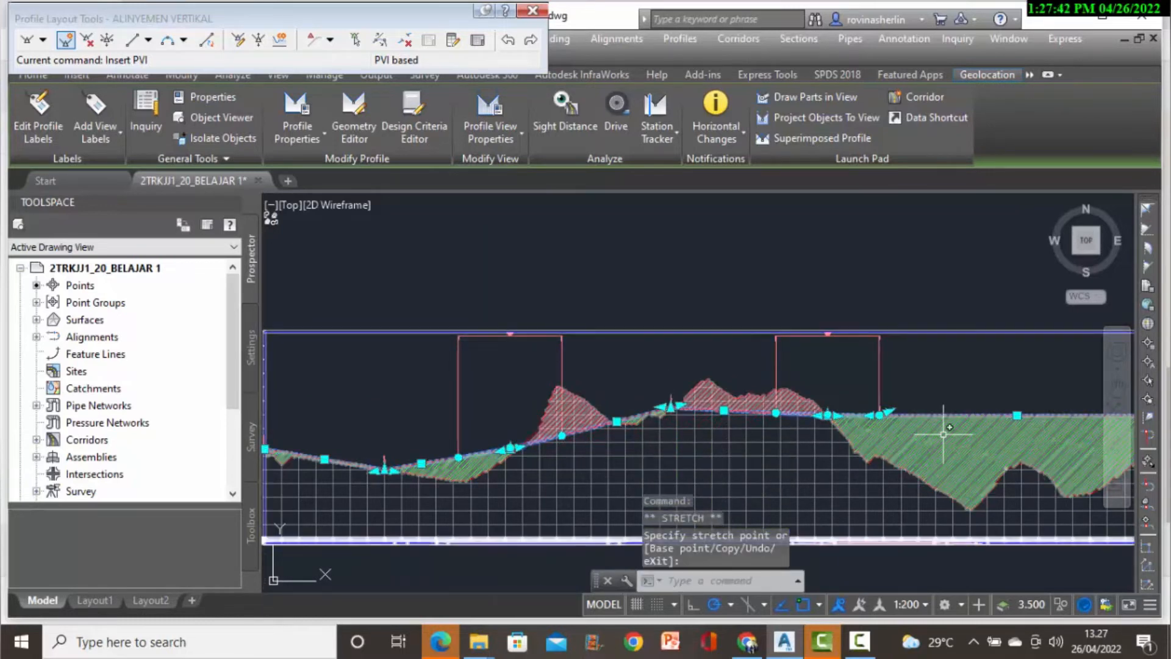
# Move the third inserted PVI forward and down onto the valley's ground line, and lower the profile's end point to the ground level.
pyautogui.click(879, 415)
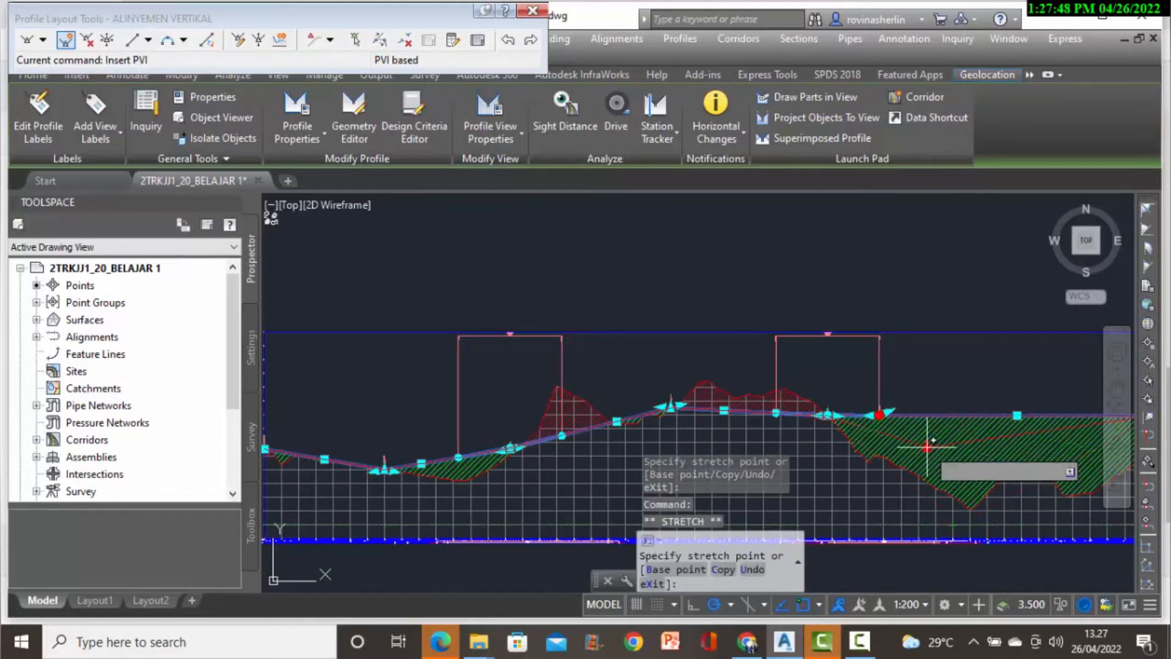
pyautogui.click(933, 487)
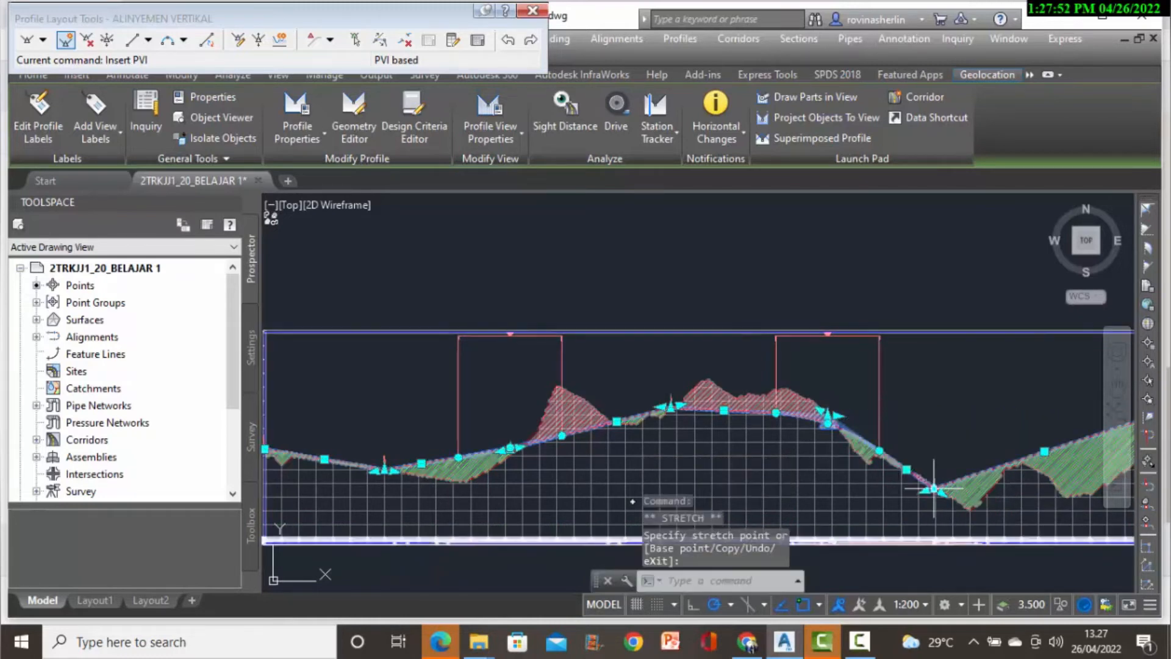
pyautogui.moveTo(651, 471); pyautogui.dragTo(397, 410, button='middle')
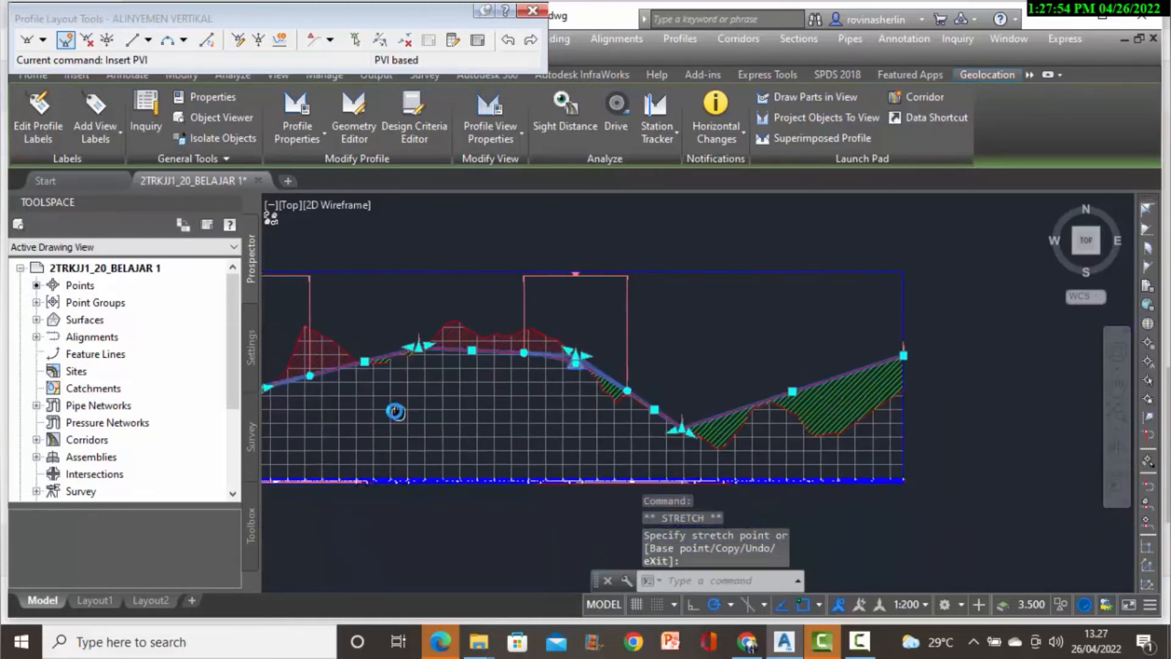
pyautogui.click(901, 355)
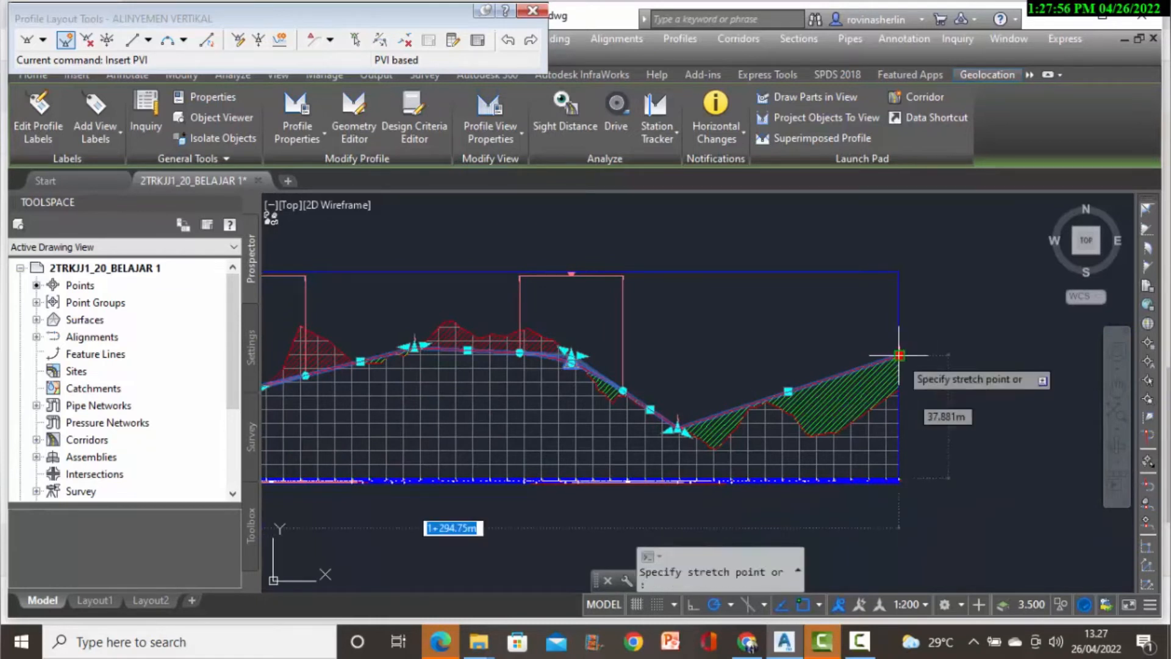
pyautogui.click(900, 389)
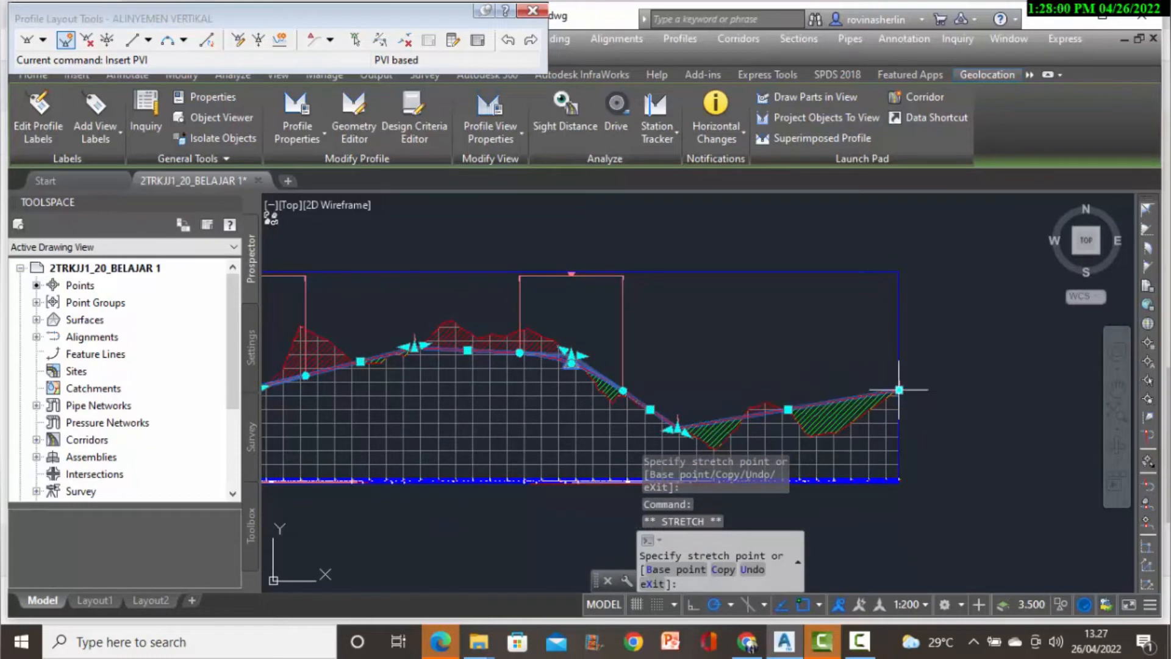
pyautogui.moveTo(698, 372); pyautogui.dragTo(935, 383, button='middle')
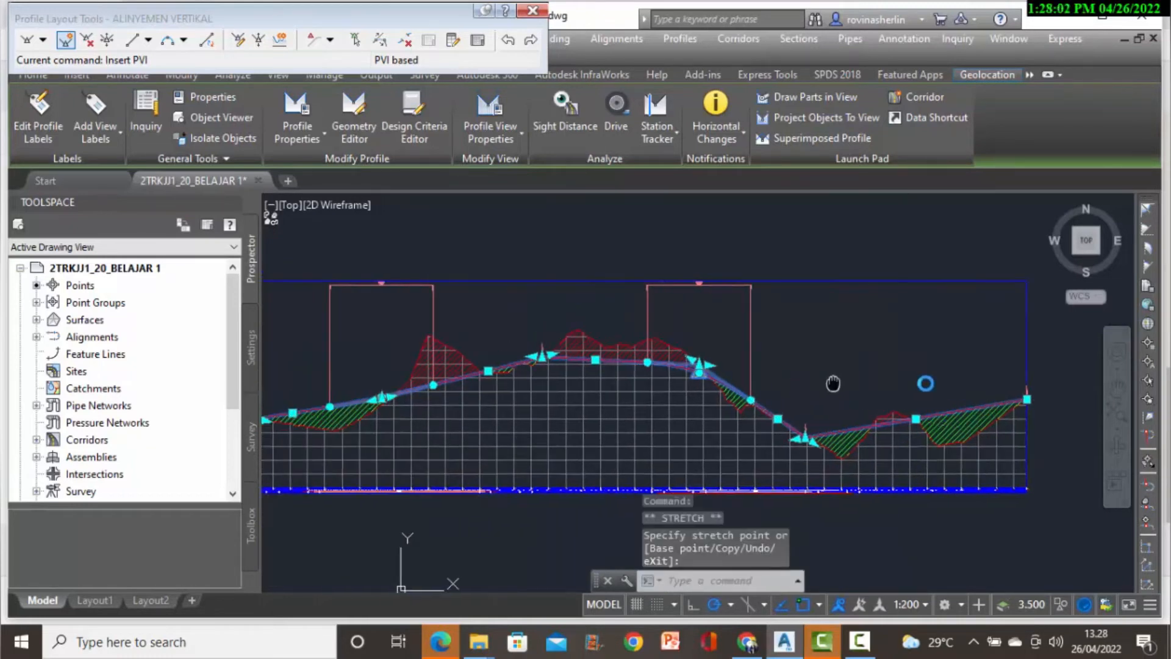
pyautogui.press('Escape')
# Rebuild the road corridor in plan so it follows the edited vertical profile.
pyautogui.scroll(-2, 575, 377)
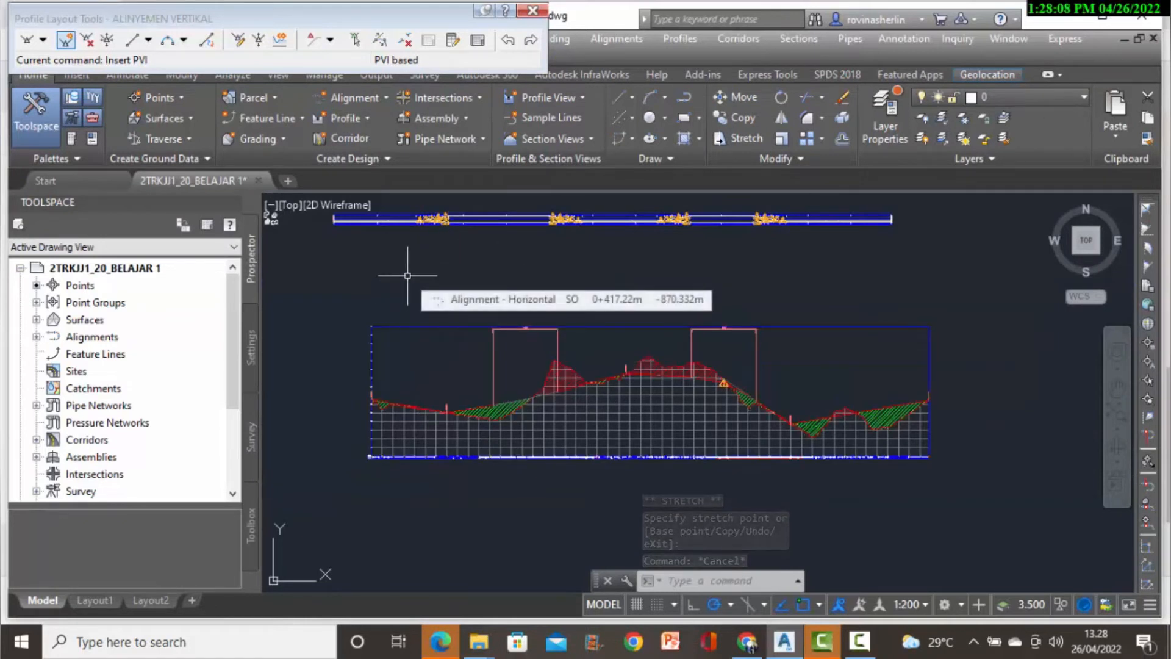
pyautogui.scroll(-3, 506, 377)
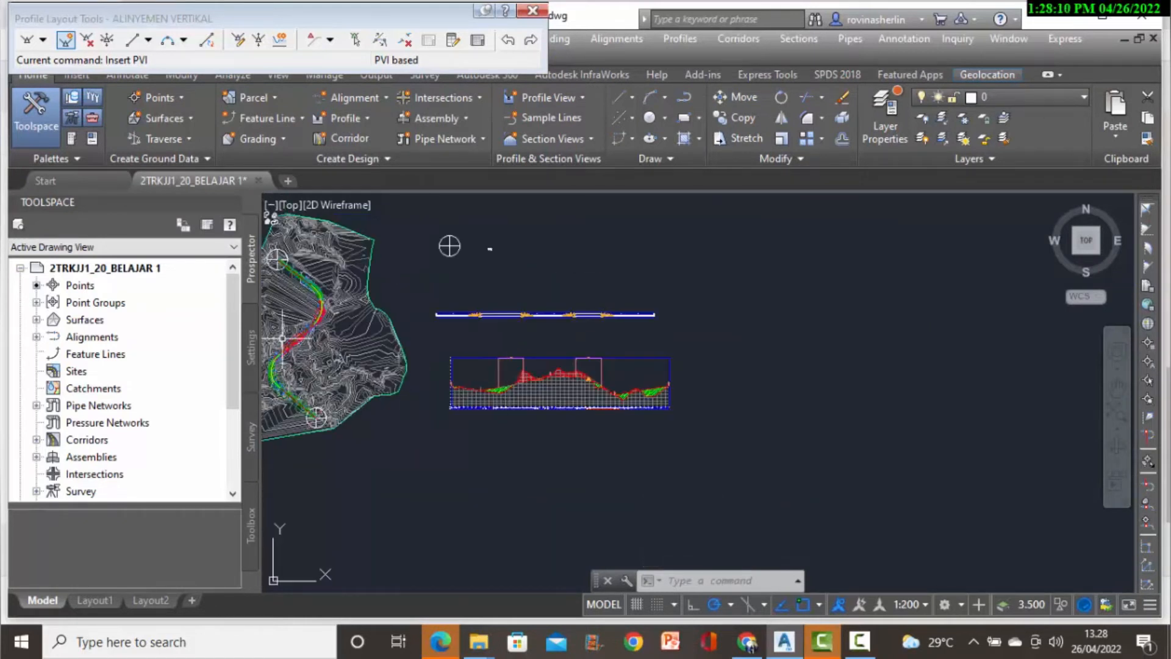
pyautogui.scroll(4, 280, 299)
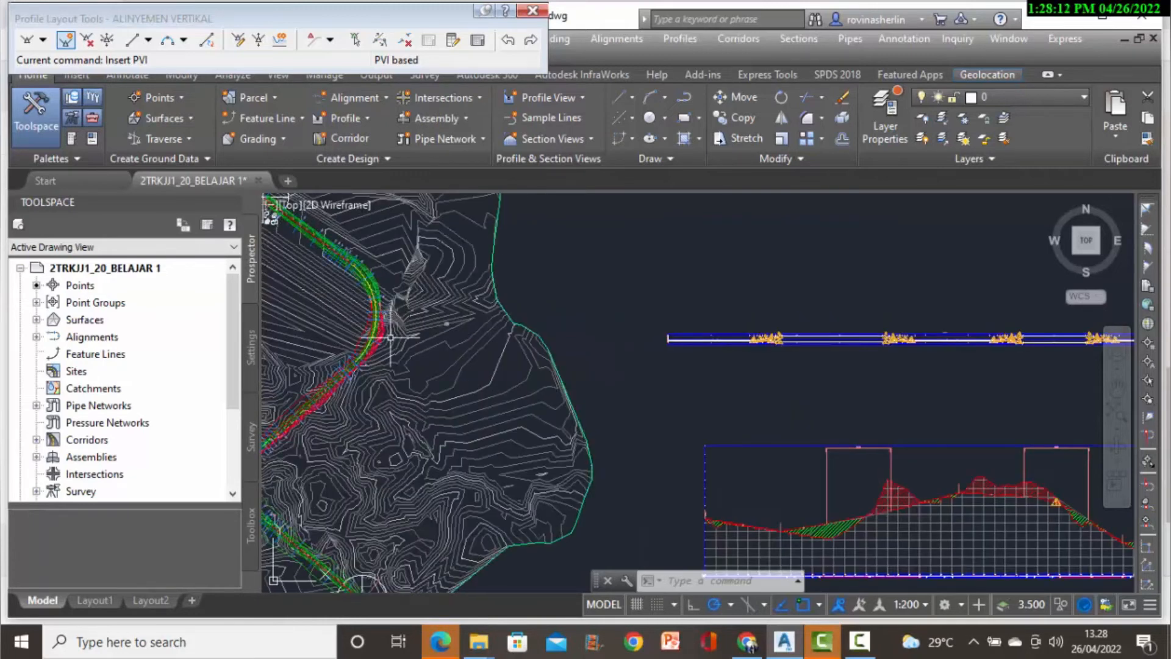
pyautogui.click(370, 333)
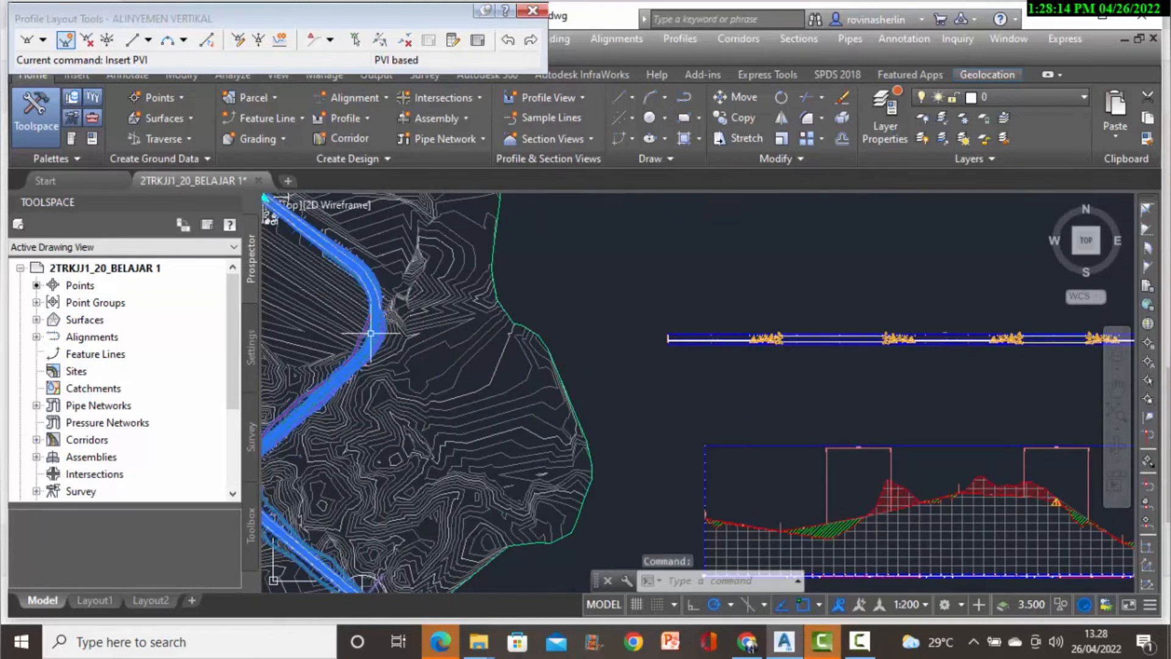
pyautogui.rightClick(371, 333)
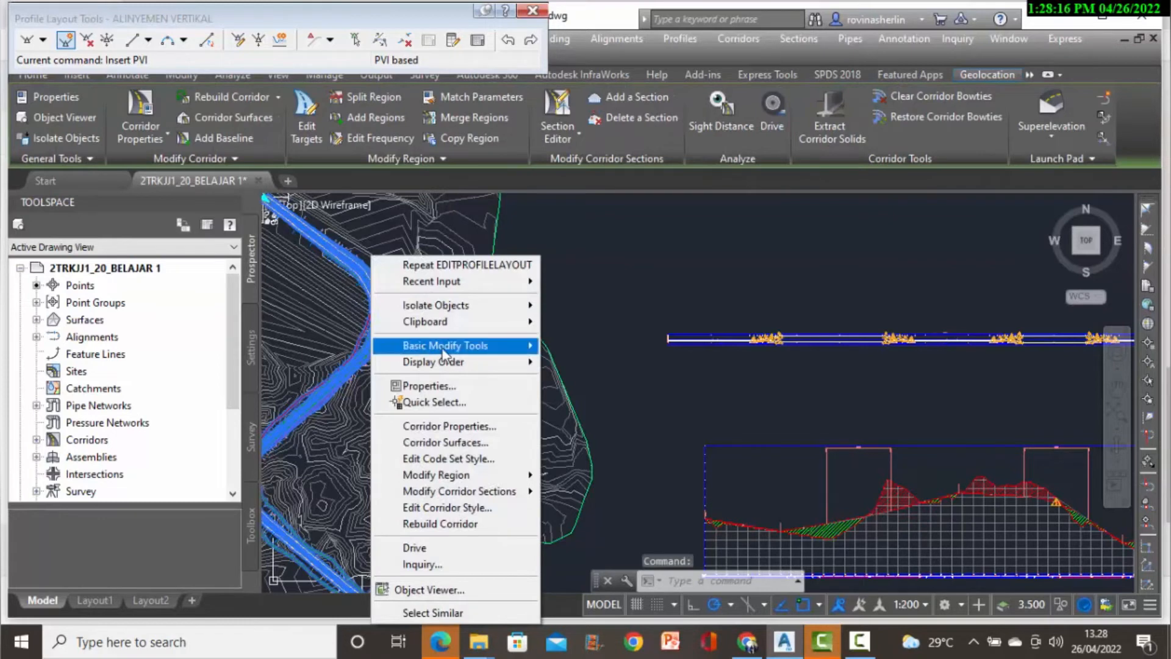
pyautogui.click(446, 524)
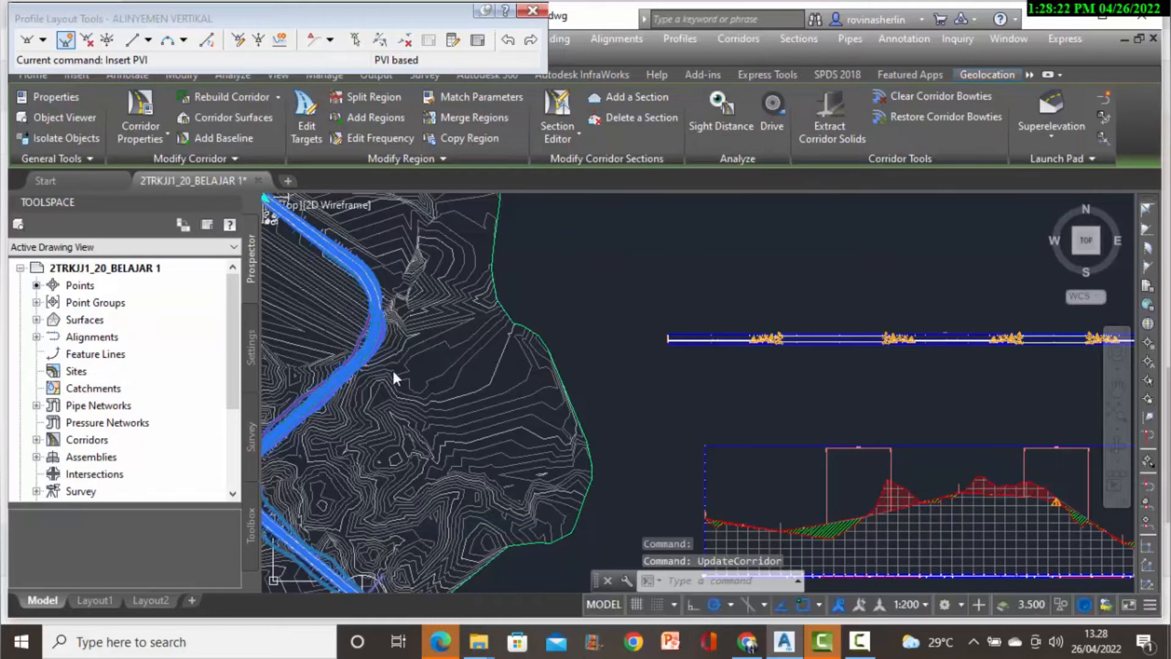
pyautogui.press('Escape')
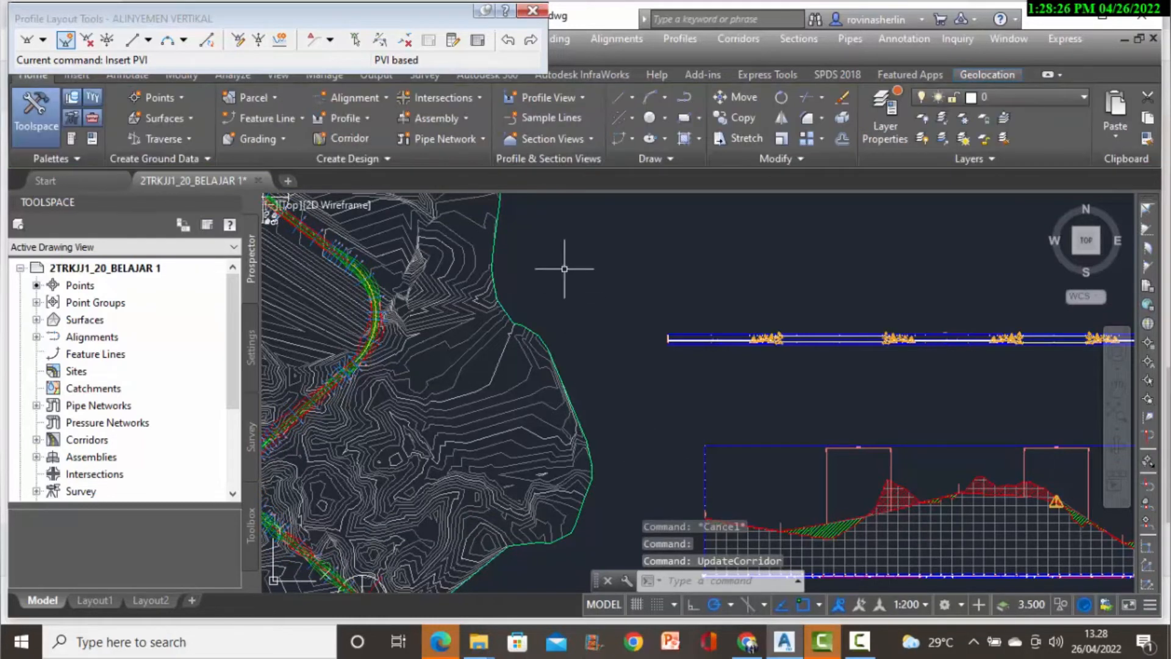
# Close the profile layout tools and set the drawing's annotation scale to 1:500.
pyautogui.click(533, 14)
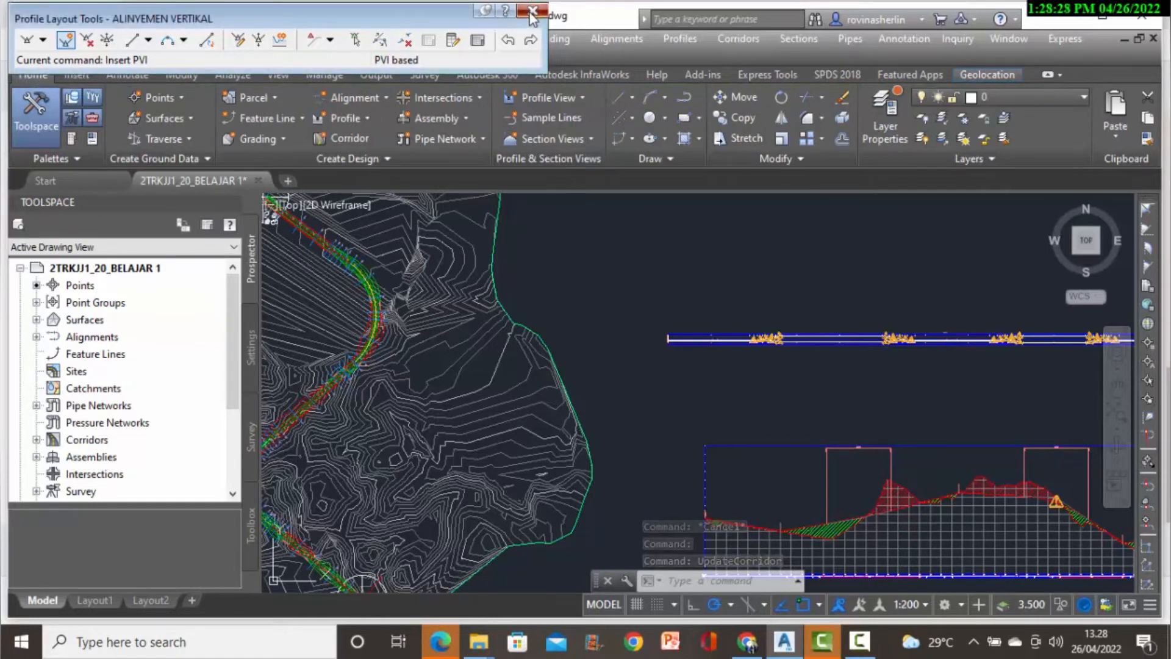
pyautogui.click(533, 13)
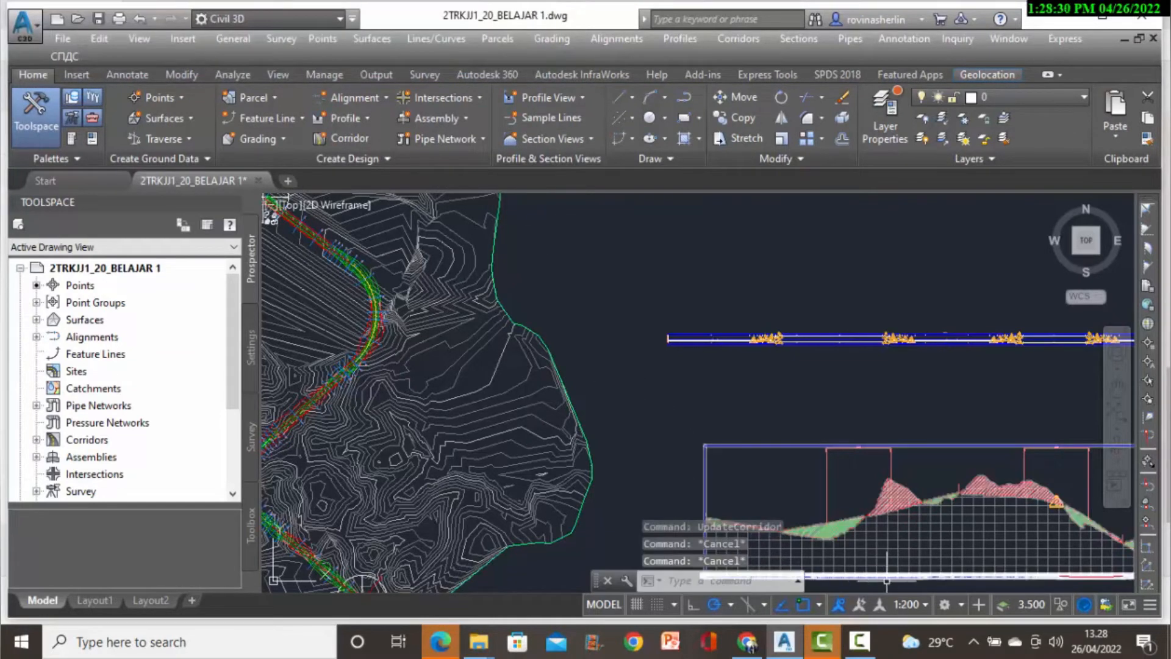
pyautogui.click(921, 607)
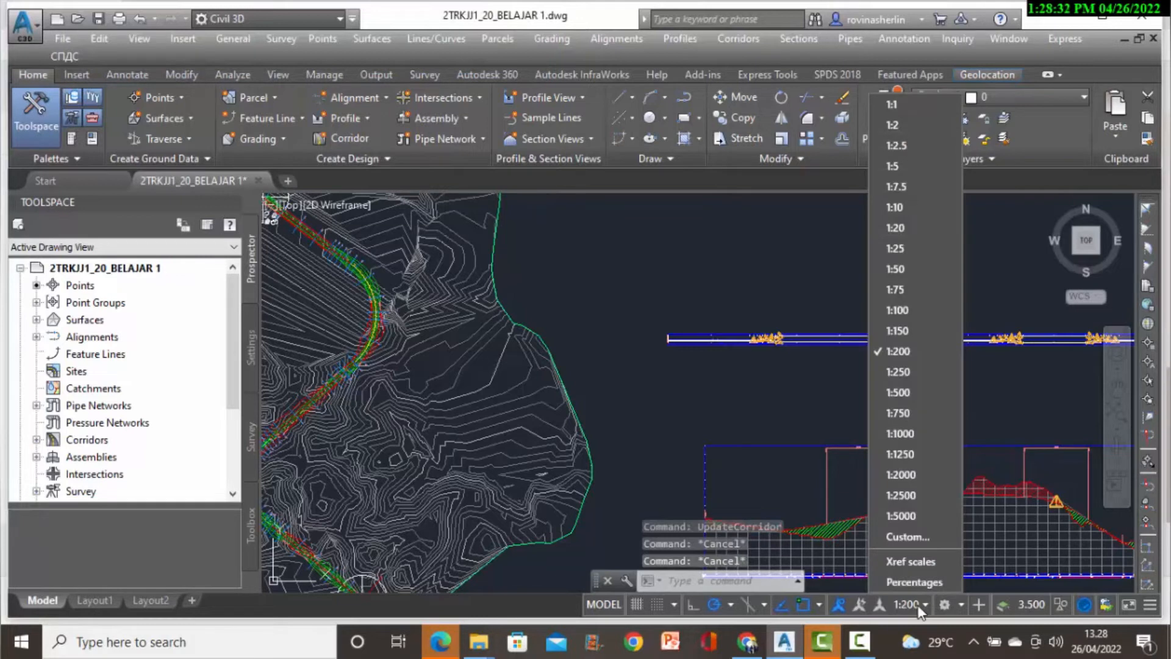
pyautogui.click(895, 394)
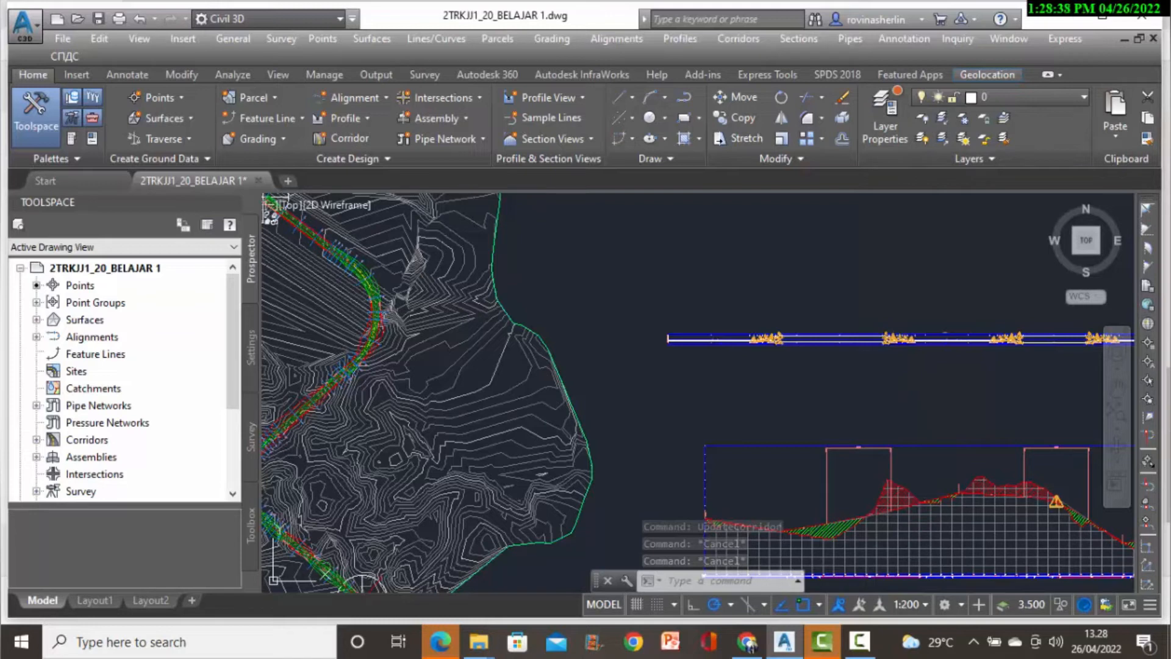
# Start creating multiple section views for SL Collection - 1, named CROSS SECTION, with the Land Desktop Sections view style.
pyautogui.click(800, 38)
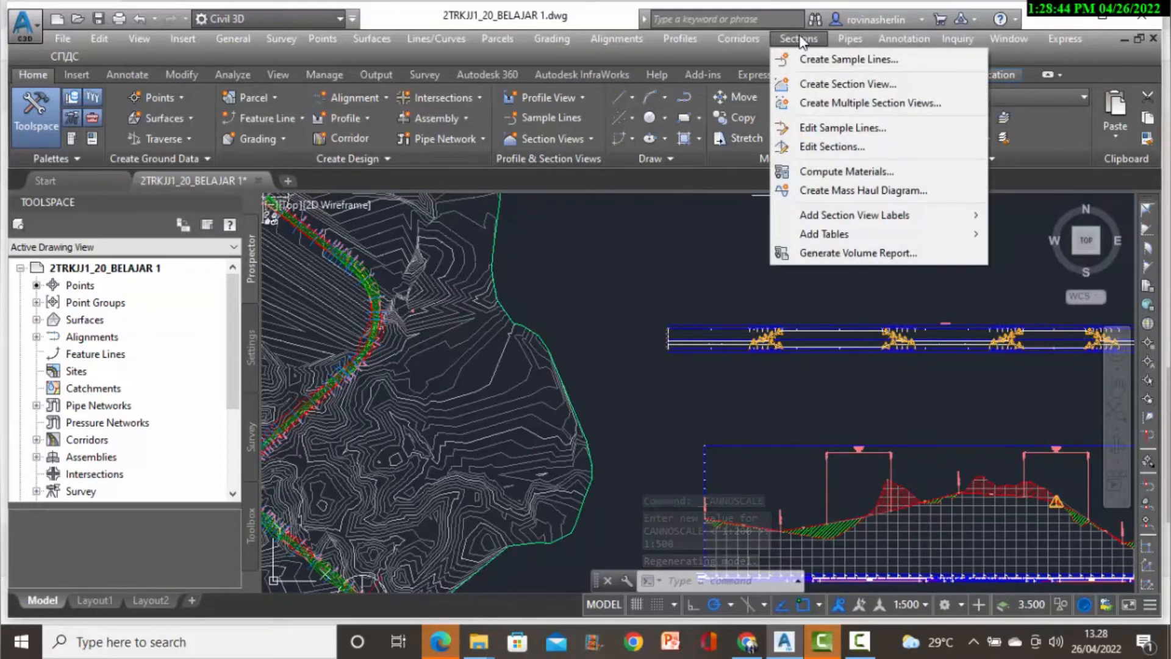
pyautogui.click(834, 105)
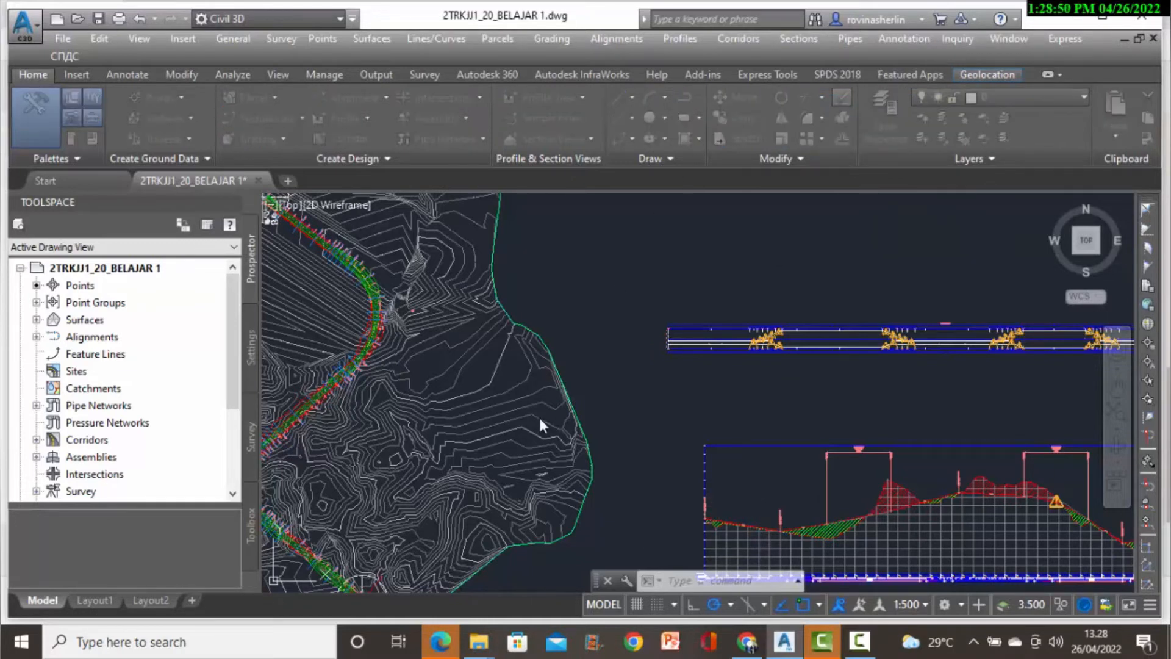
pyautogui.click(548, 341)
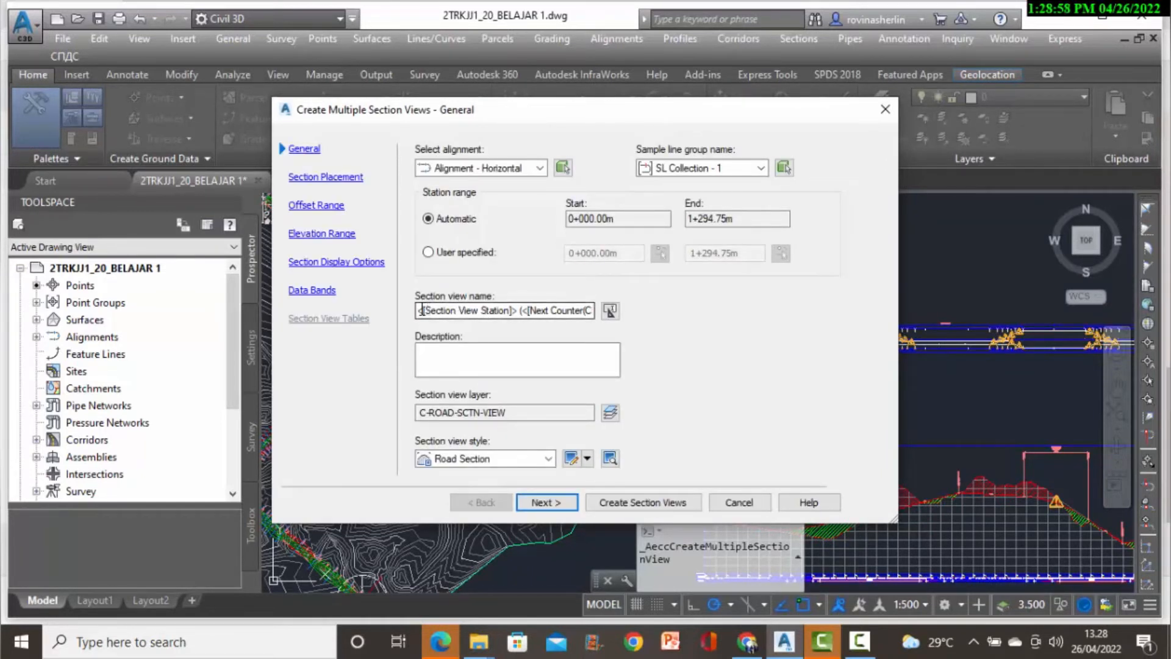
pyautogui.moveTo(421, 310); pyautogui.dragTo(639, 310)
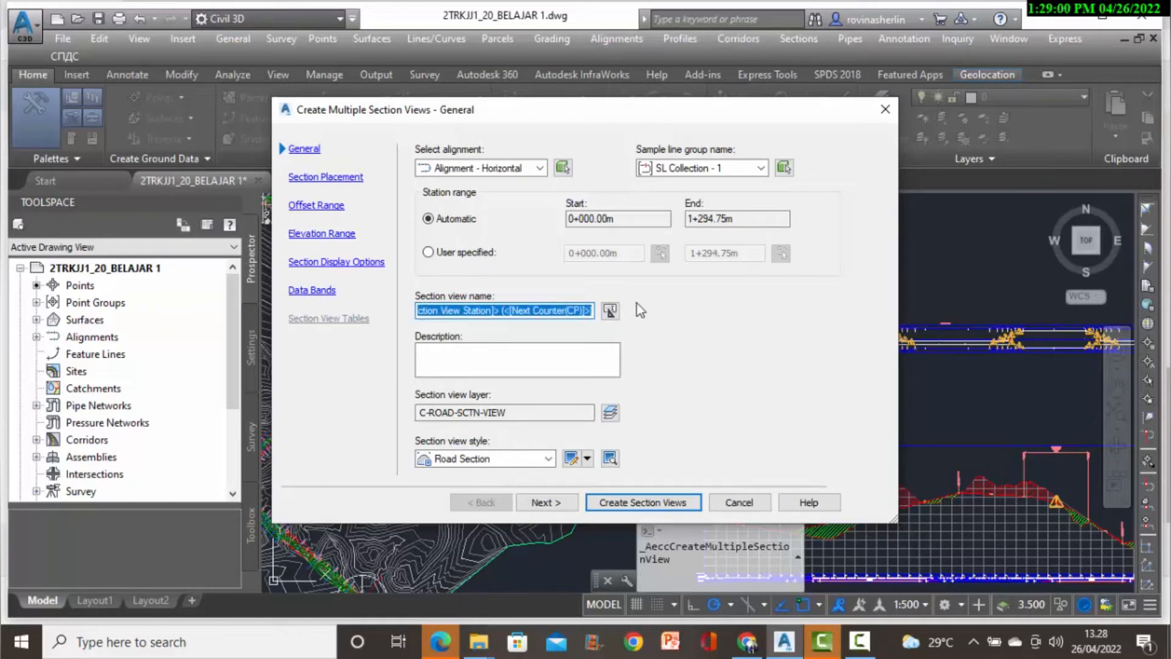
pyautogui.press('Delete')
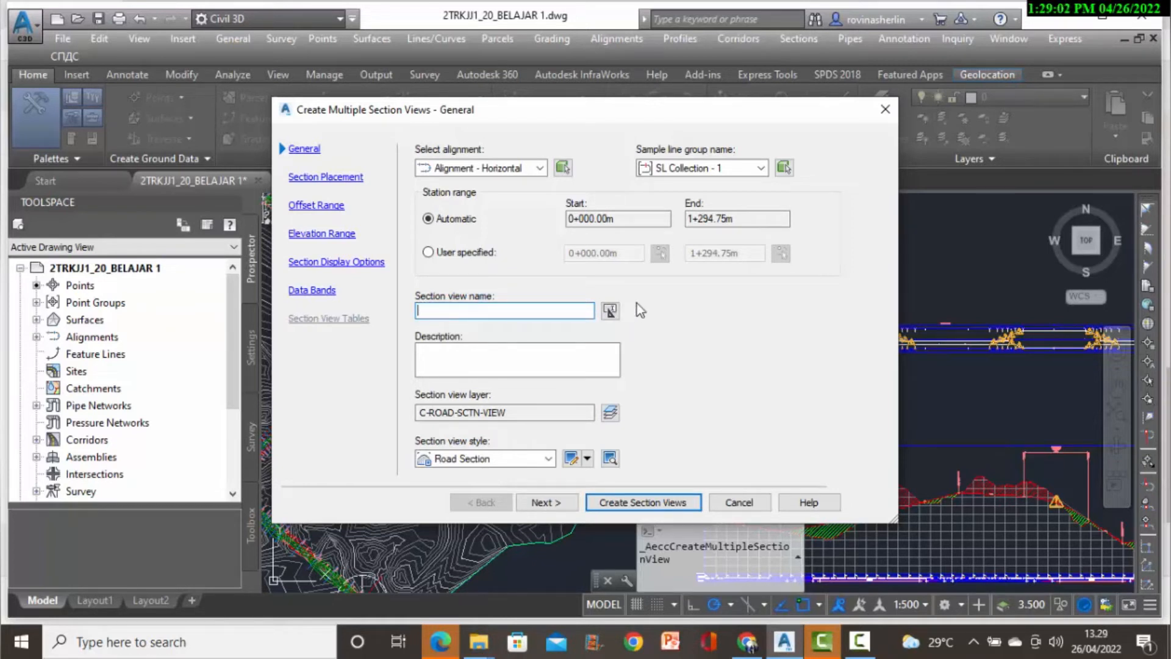
pyautogui.write('CROSS SECTION')
pyautogui.click(526, 462)
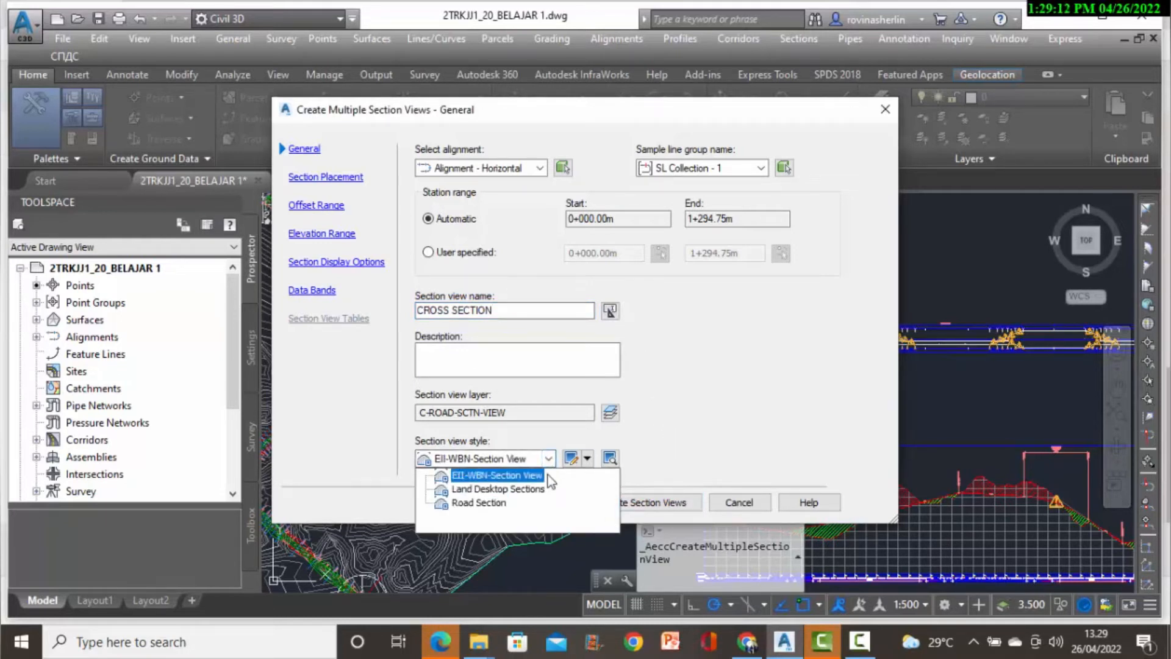
pyautogui.click(520, 490)
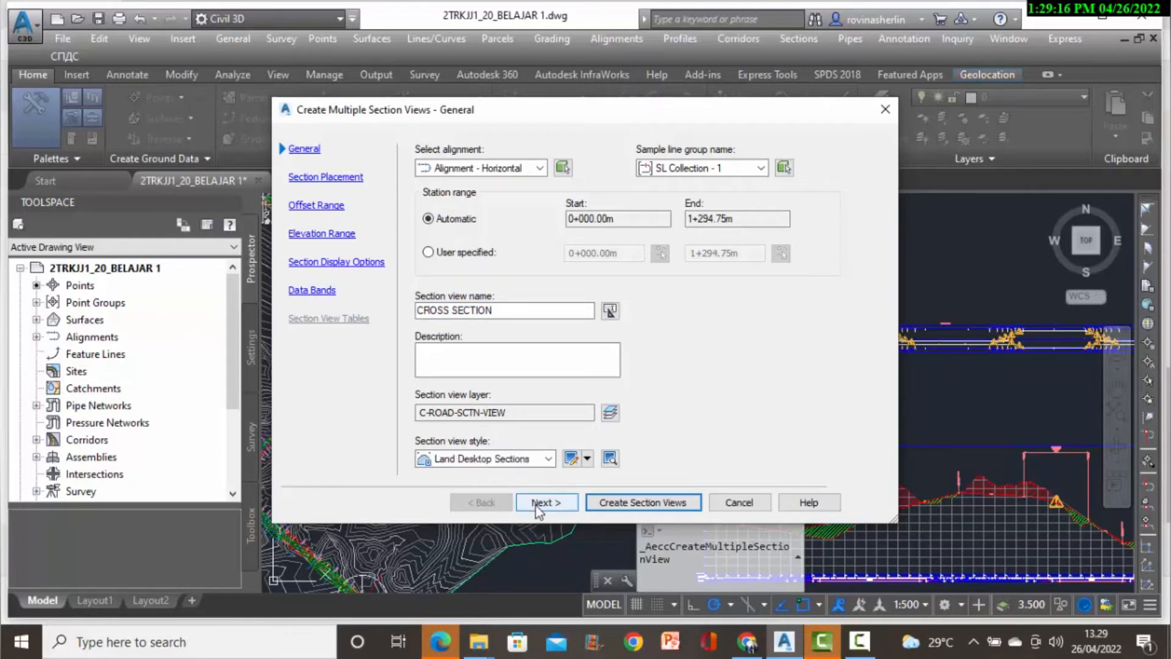
pyautogui.click(536, 503)
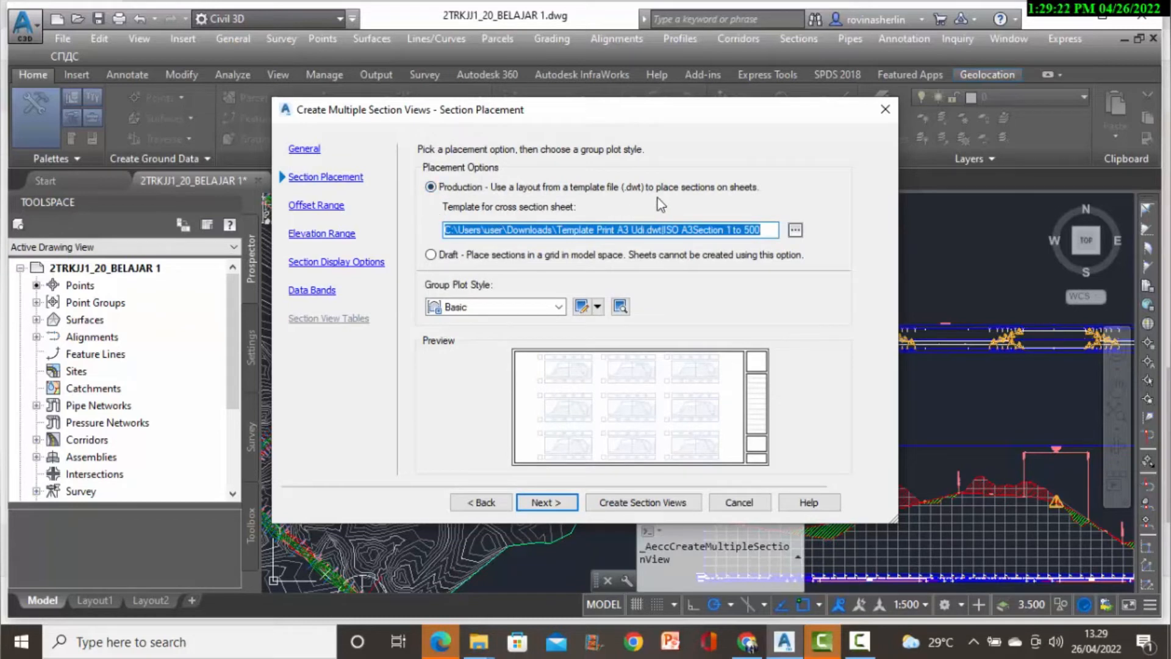
# Set the production sheet template to Template Print A3 Udi.dwt from Downloads, using the layout ISO A3Section 1 to 500.
pyautogui.click(796, 232)
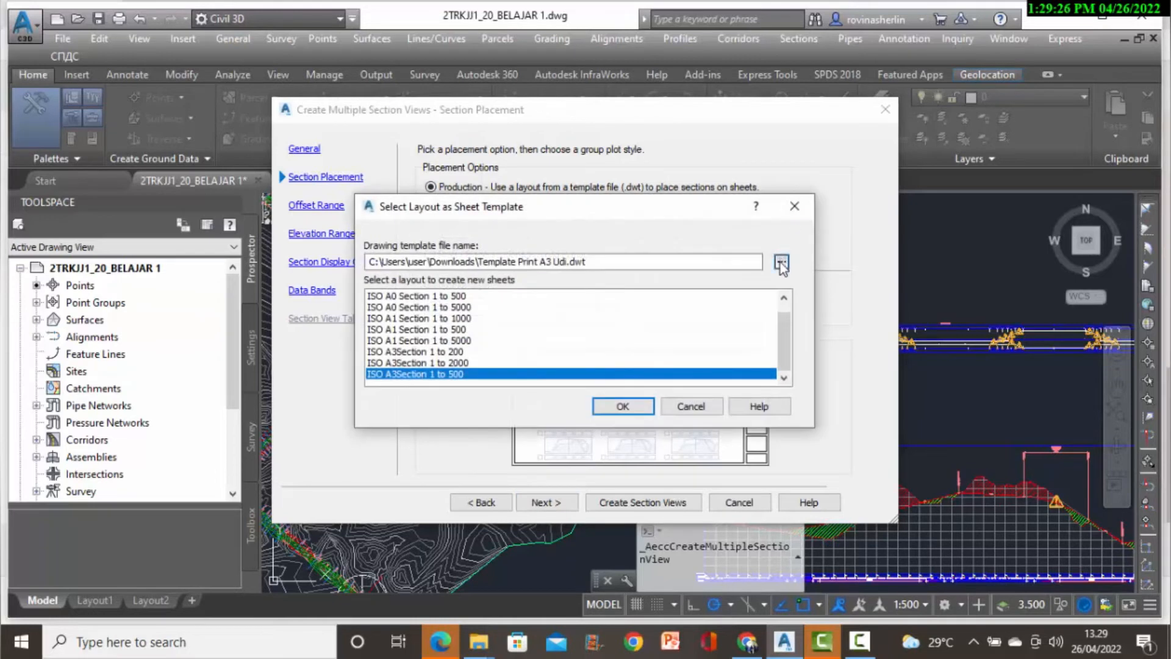
pyautogui.click(782, 264)
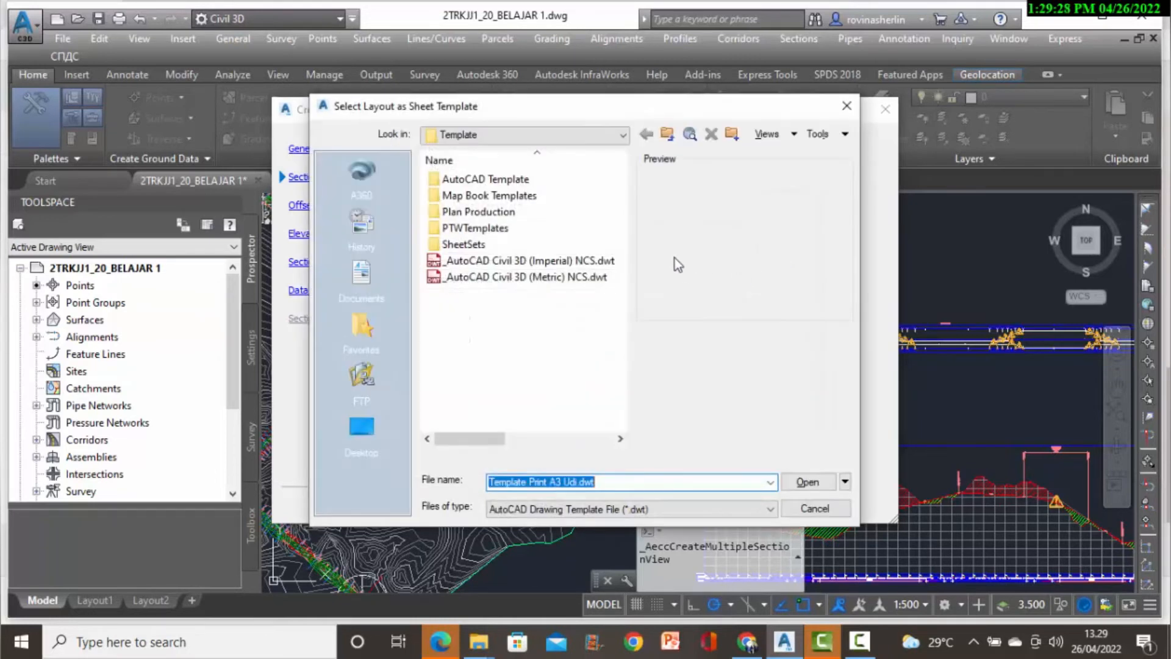
pyautogui.click(621, 136)
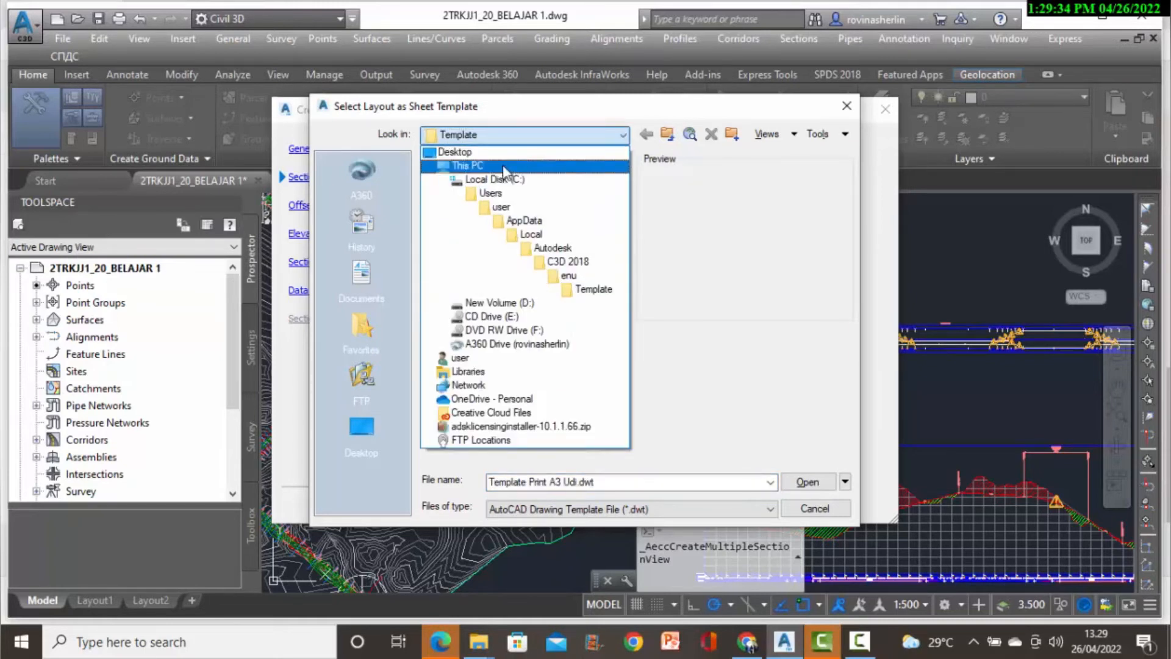
pyautogui.click(504, 166)
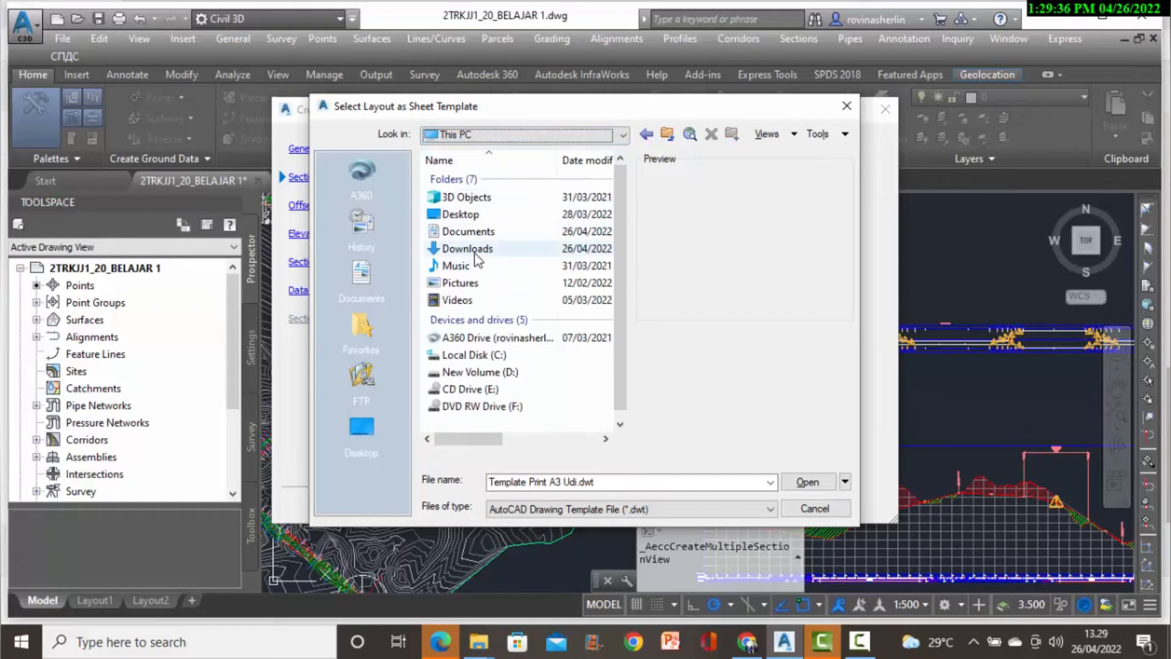
pyautogui.doubleClick(476, 253)
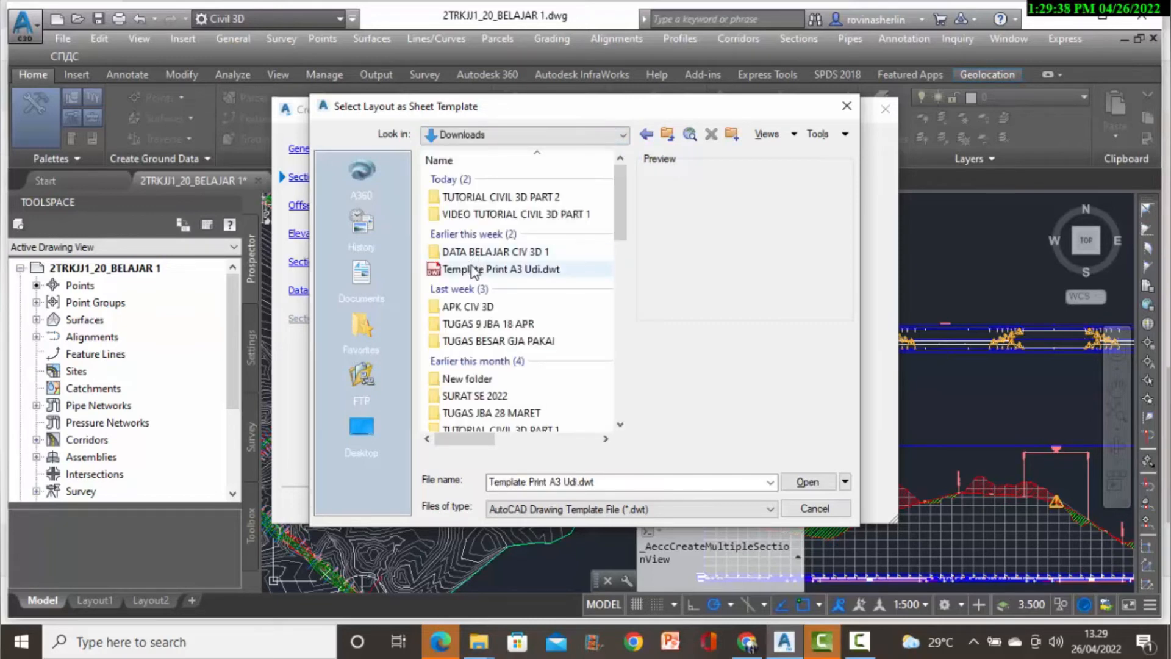
pyautogui.click(473, 270)
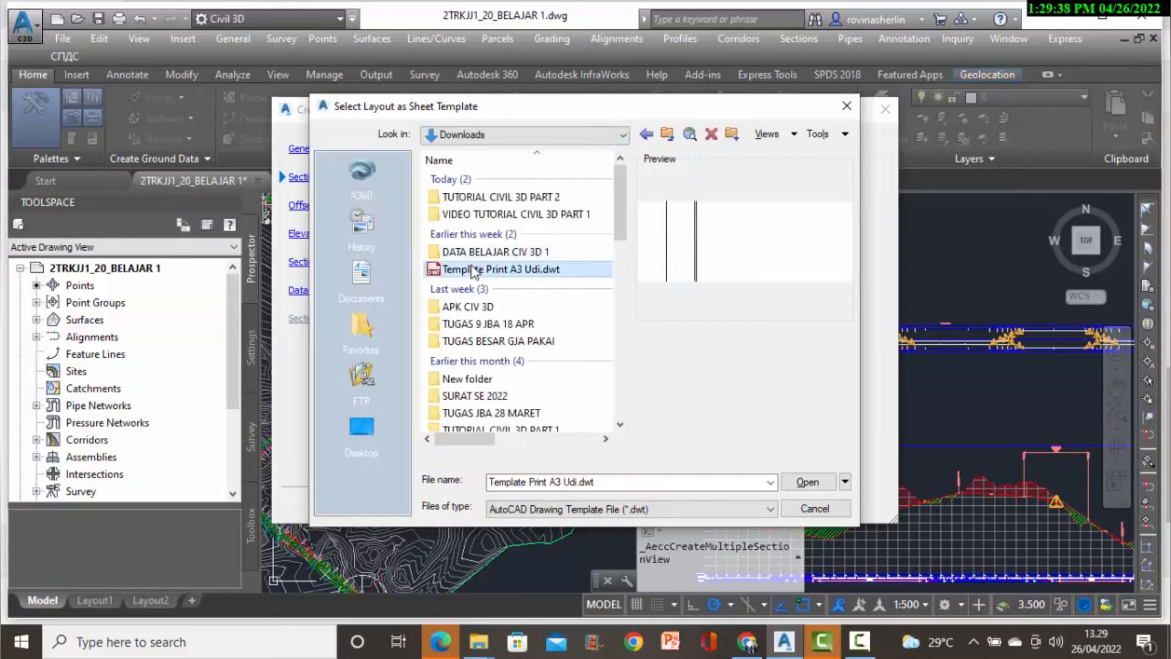
pyautogui.click(814, 482)
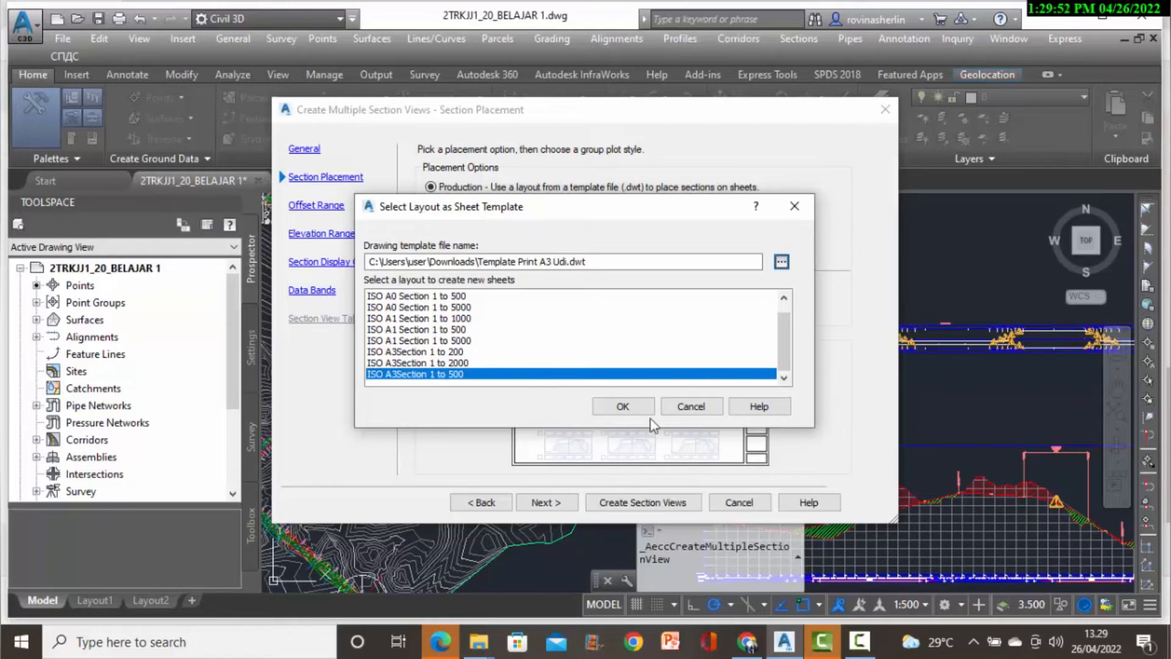
pyautogui.click(623, 406)
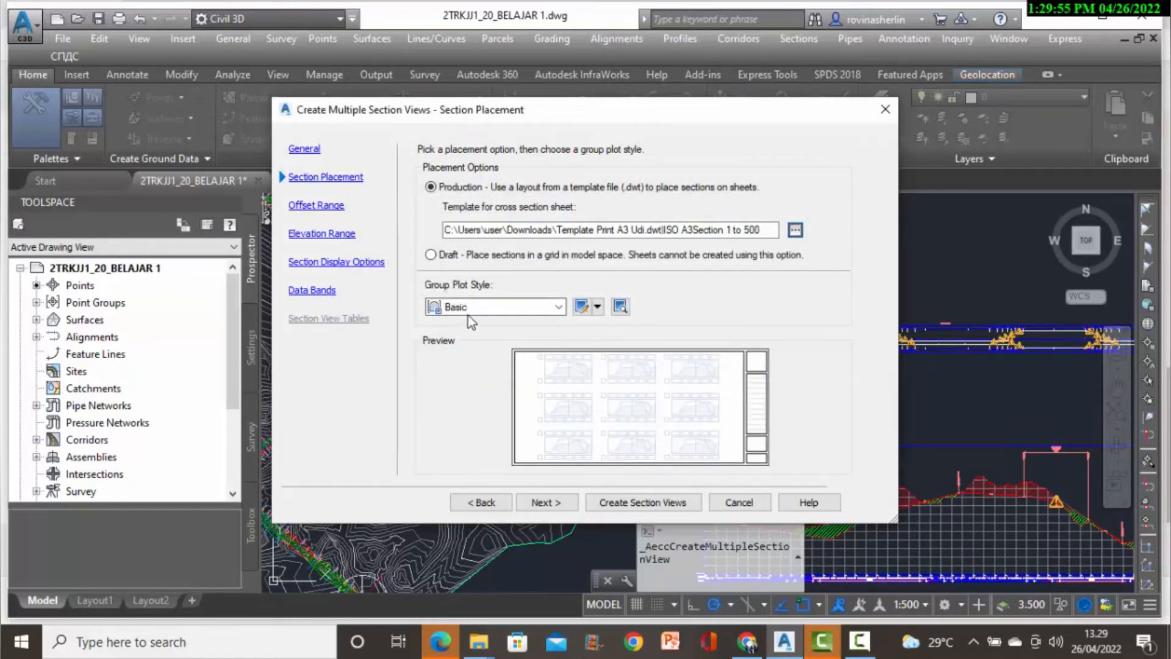
pyautogui.click(555, 502)
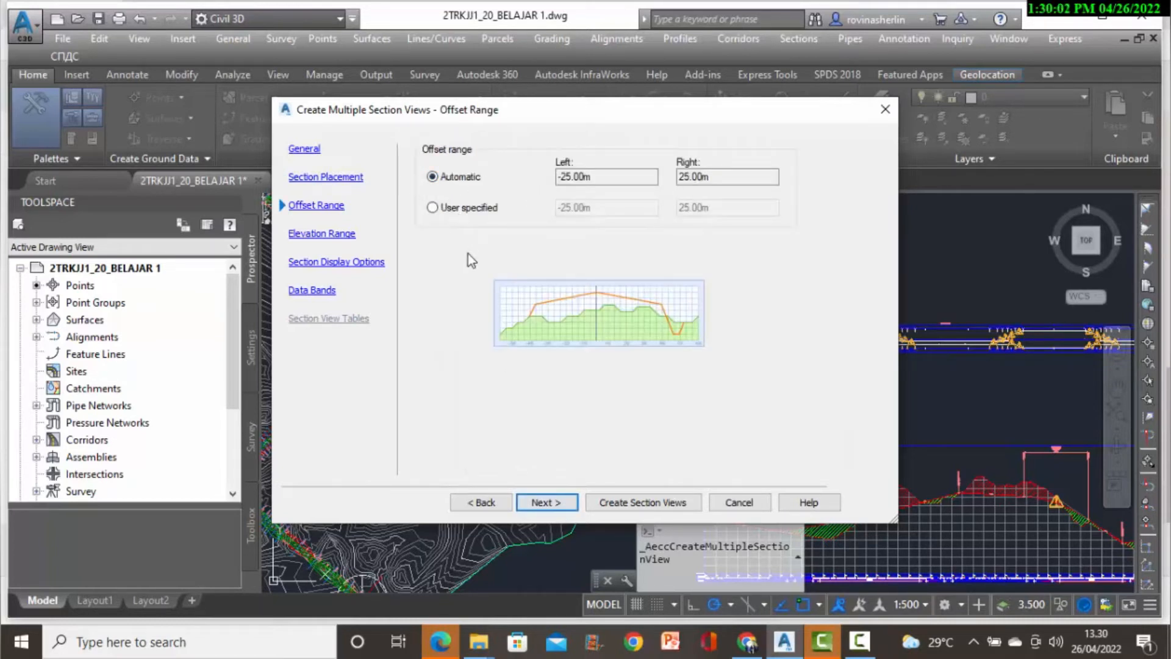
# Keep the automatic offset and elevation ranges and the default section display, and choose the LDT Sections band set.
pyautogui.click(548, 502)
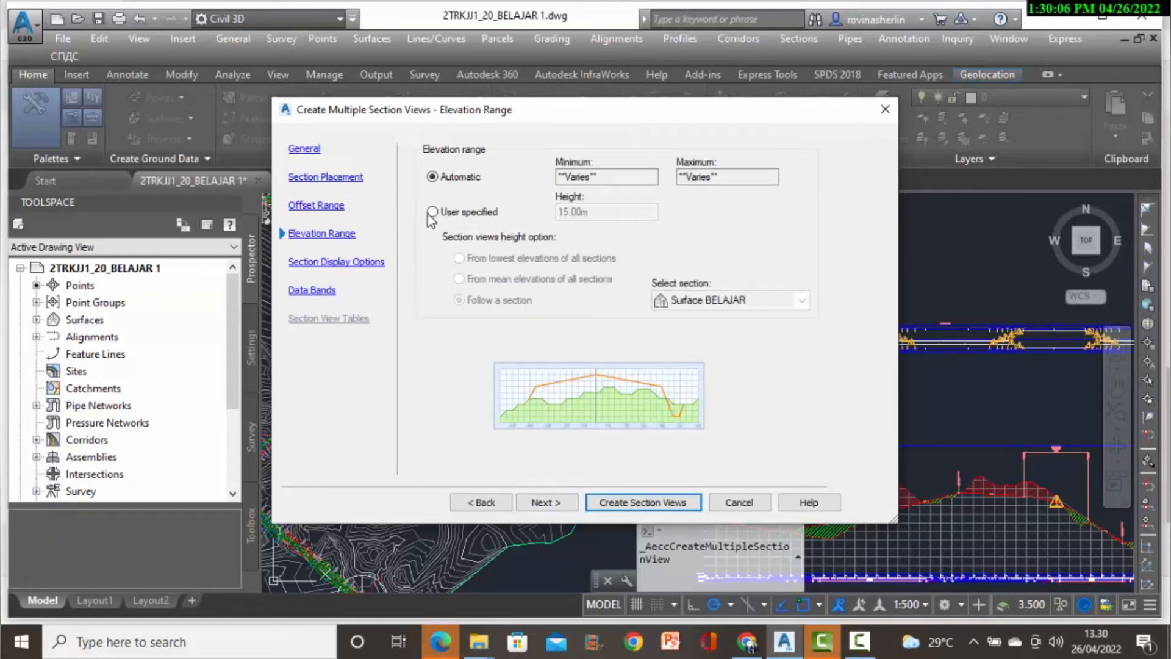
pyautogui.click(548, 501)
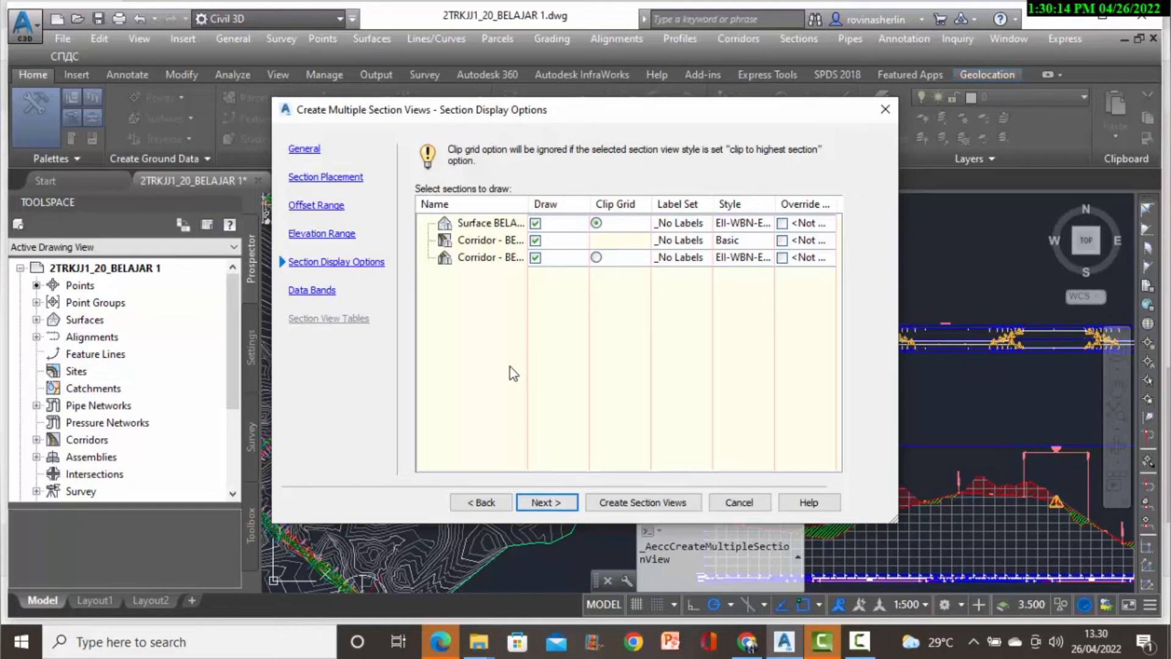
pyautogui.click(538, 504)
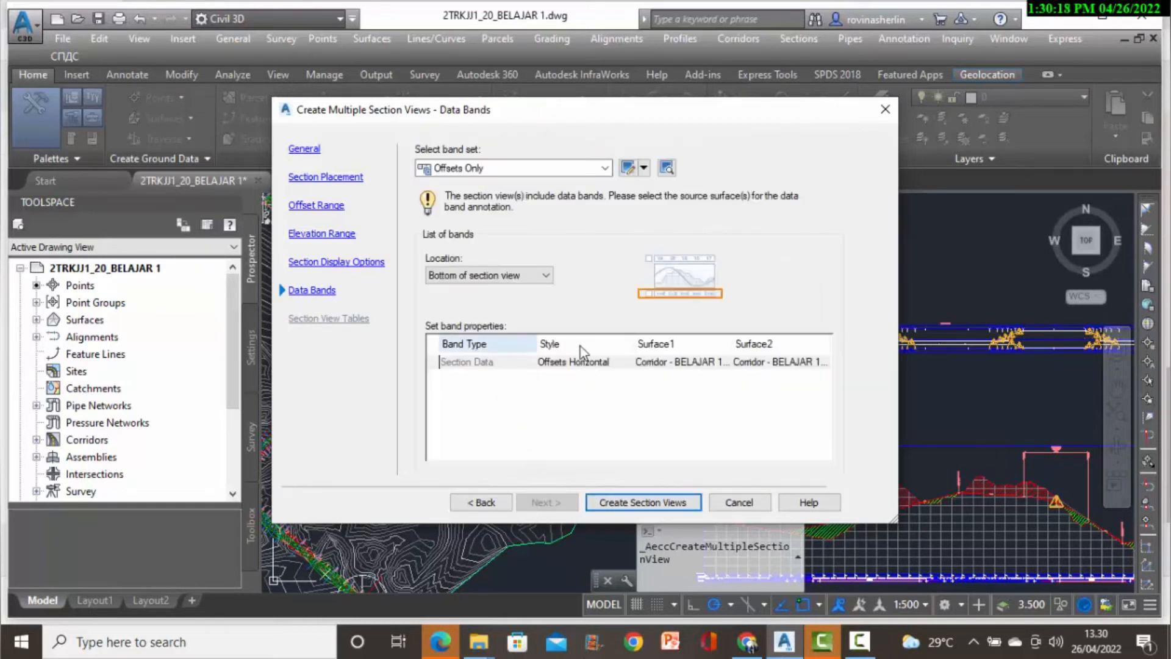
pyautogui.click(603, 169)
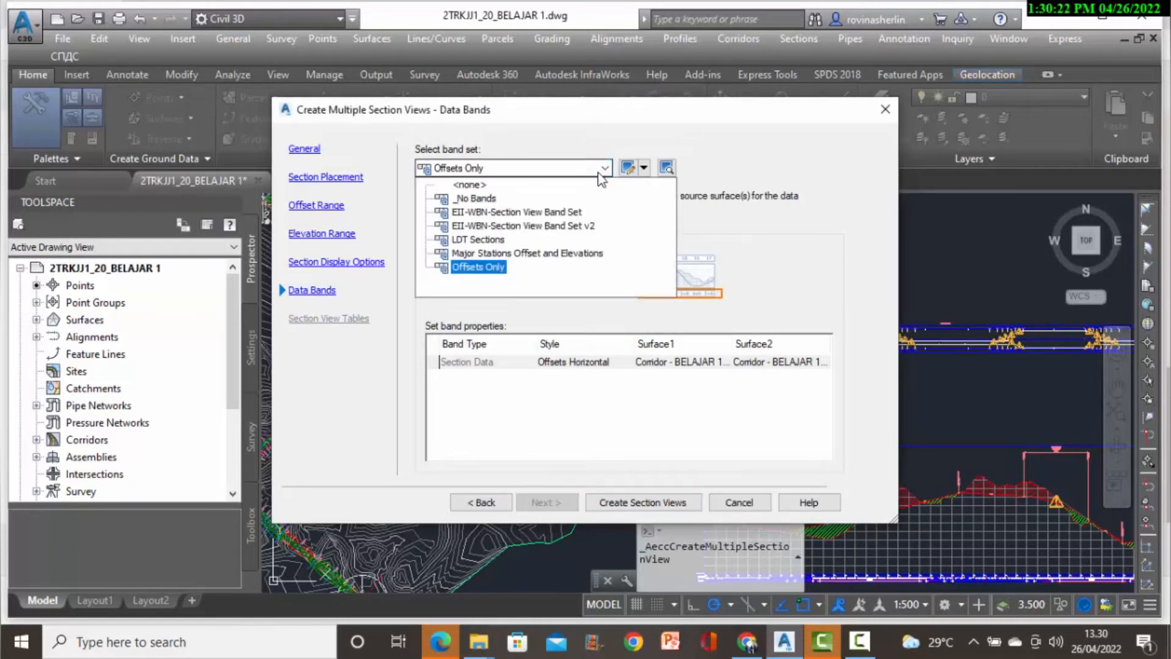
pyautogui.click(495, 240)
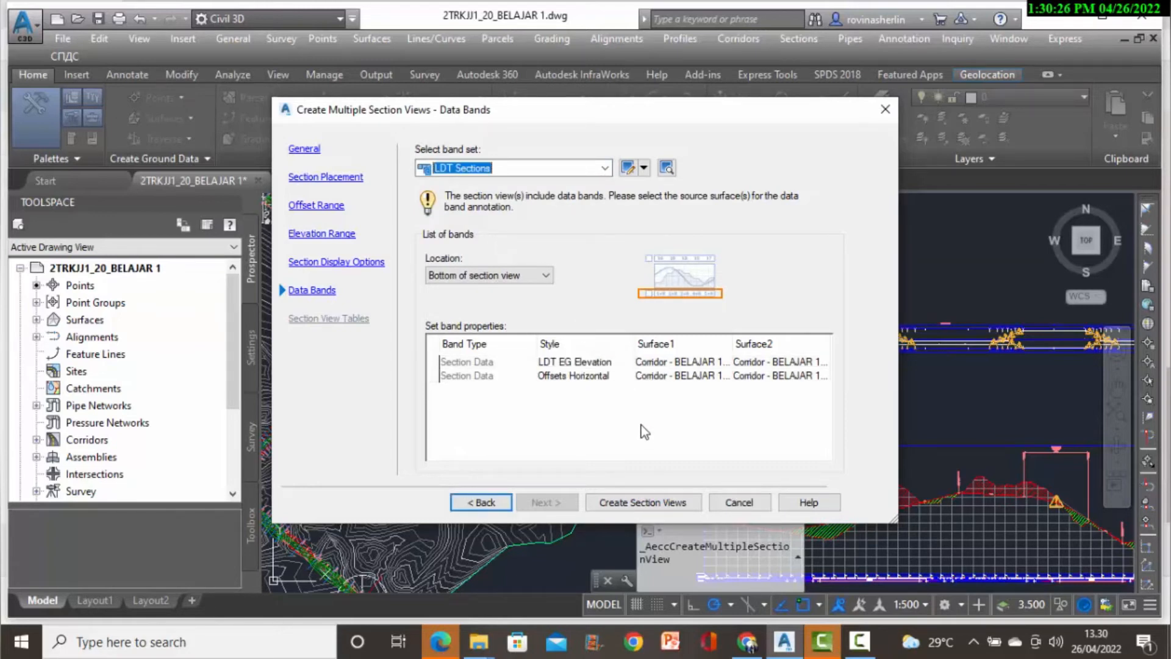
# Create the section views and place their sheets below the profile view.
pyautogui.click(630, 502)
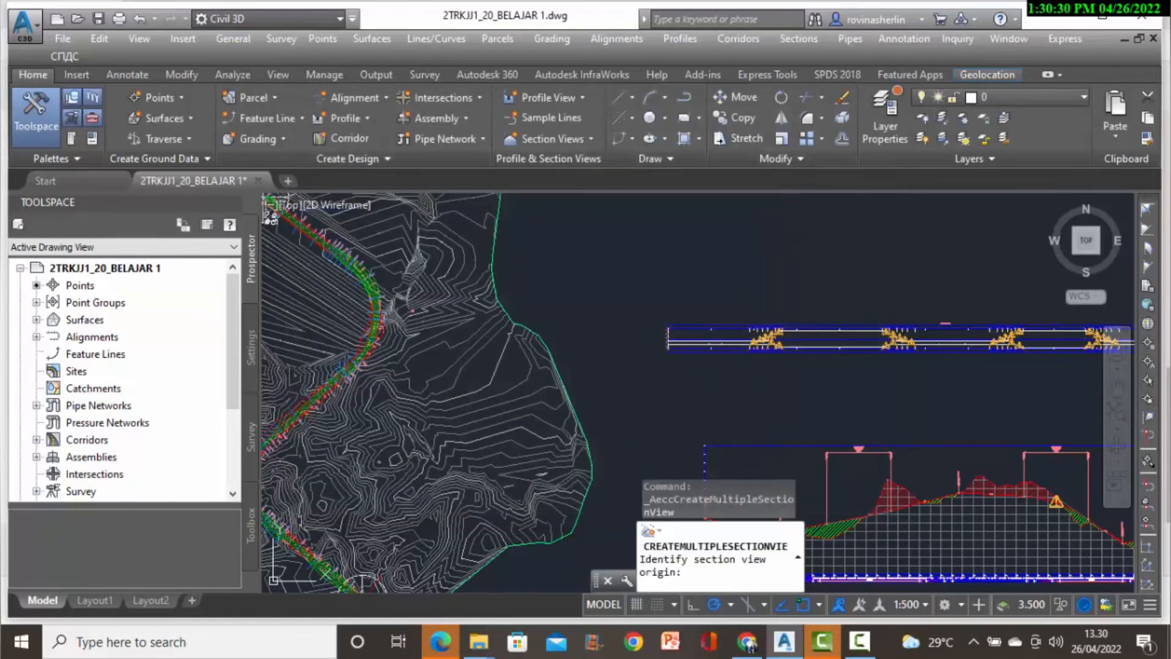
pyautogui.scroll(-6, 636, 406)
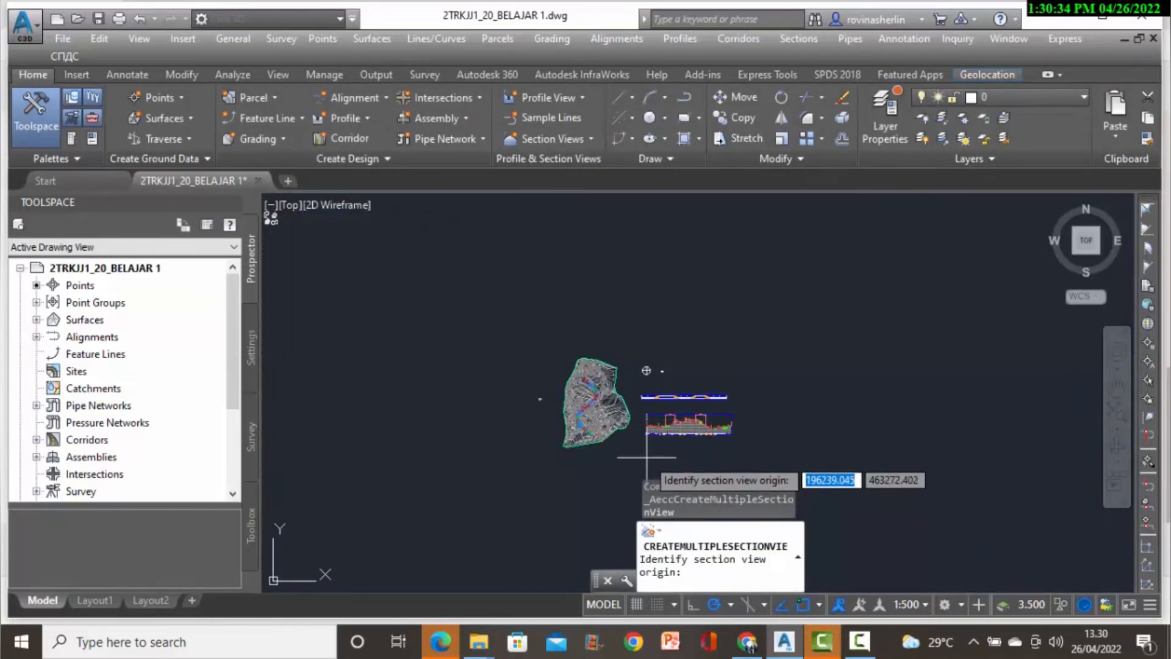
pyautogui.click(646, 458)
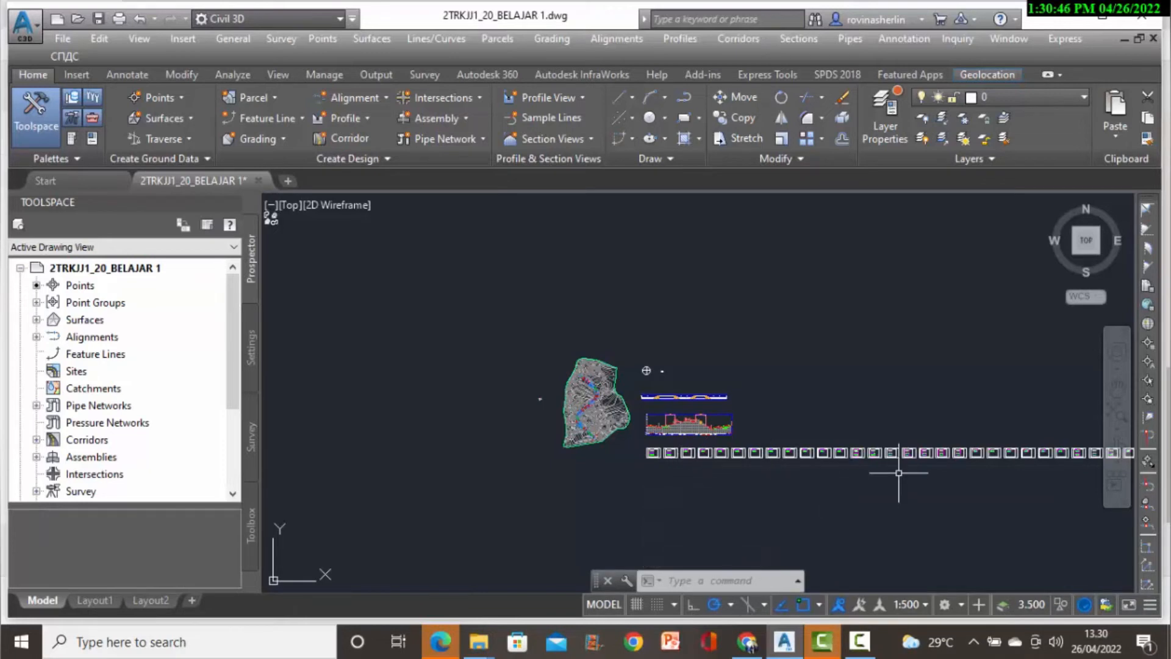
pyautogui.scroll(3, 897, 470)
pyautogui.scroll(-3, 775, 458)
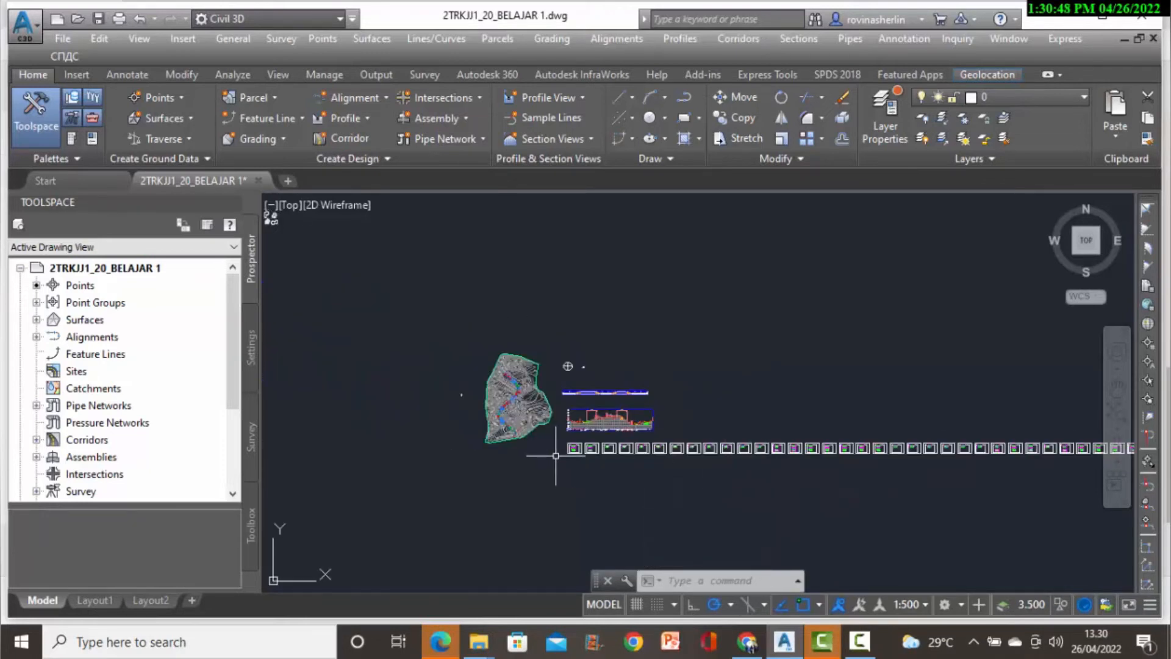
pyautogui.scroll(2, 564, 439)
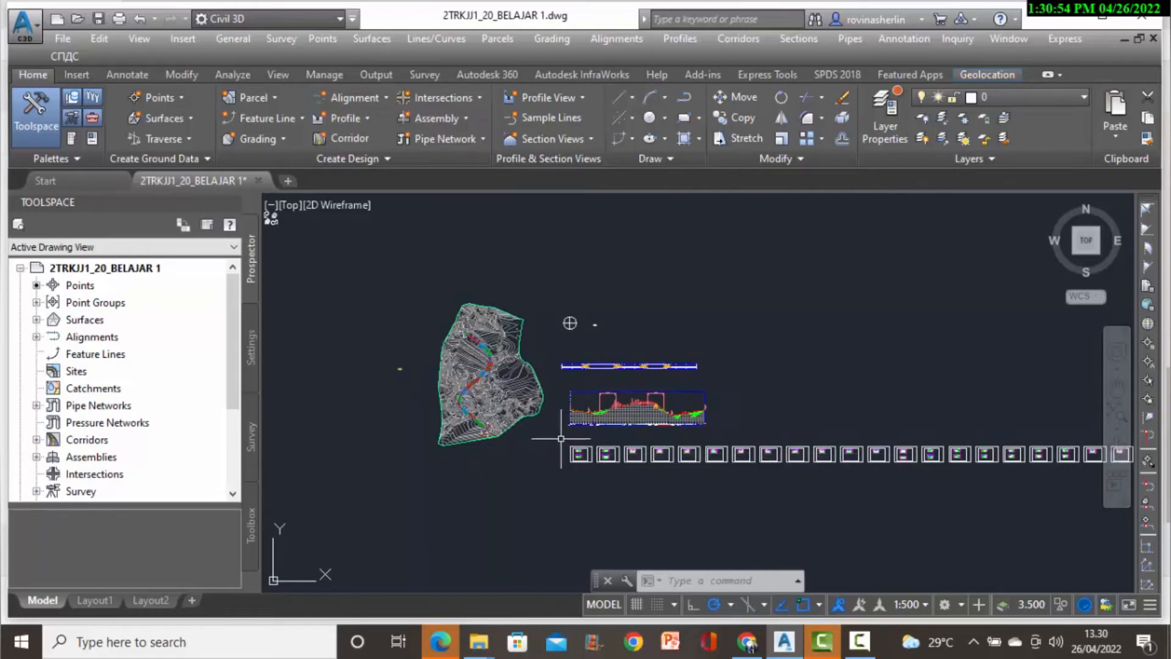
pyautogui.scroll(2, 554, 433)
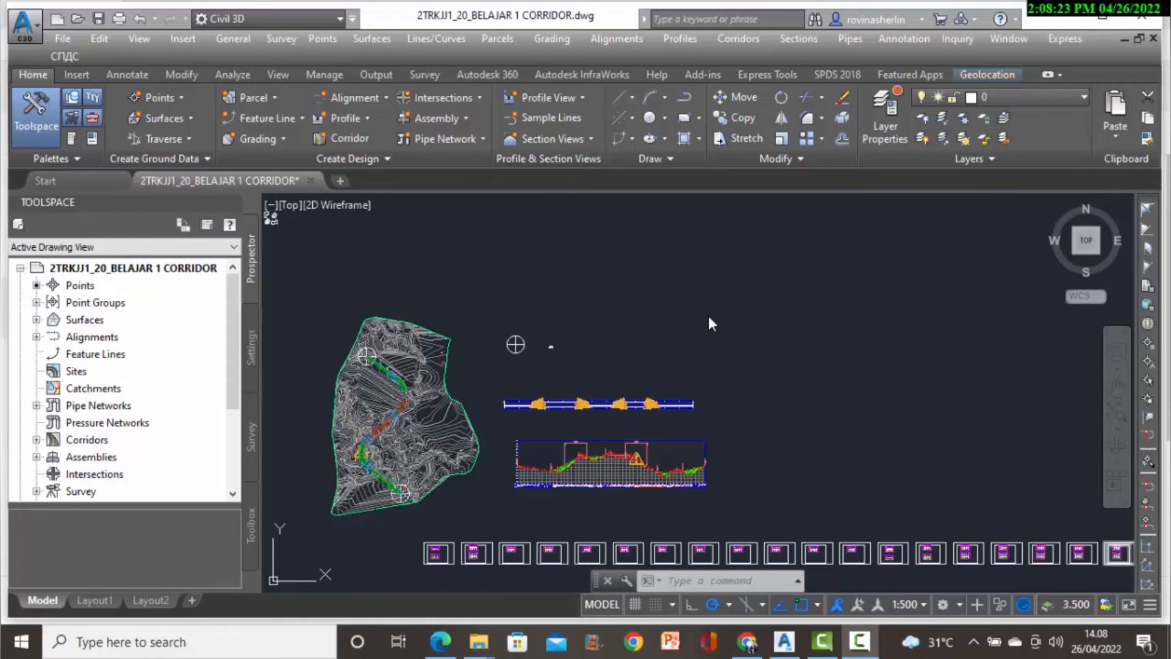
# Set up Compute Materials for SL Collection - 1, assigning Surface BELAJAR to EG and Corridor - BELAJAR 1 Corridor - DATUM to DATUM.
pyautogui.click(796, 39)
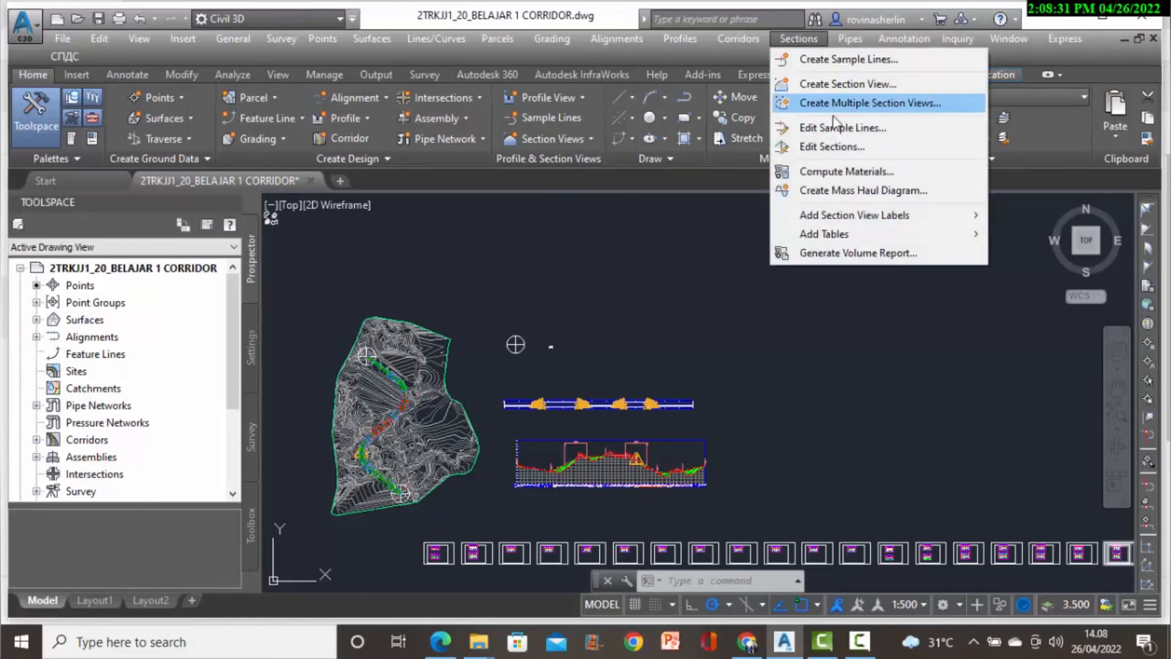
pyautogui.click(846, 173)
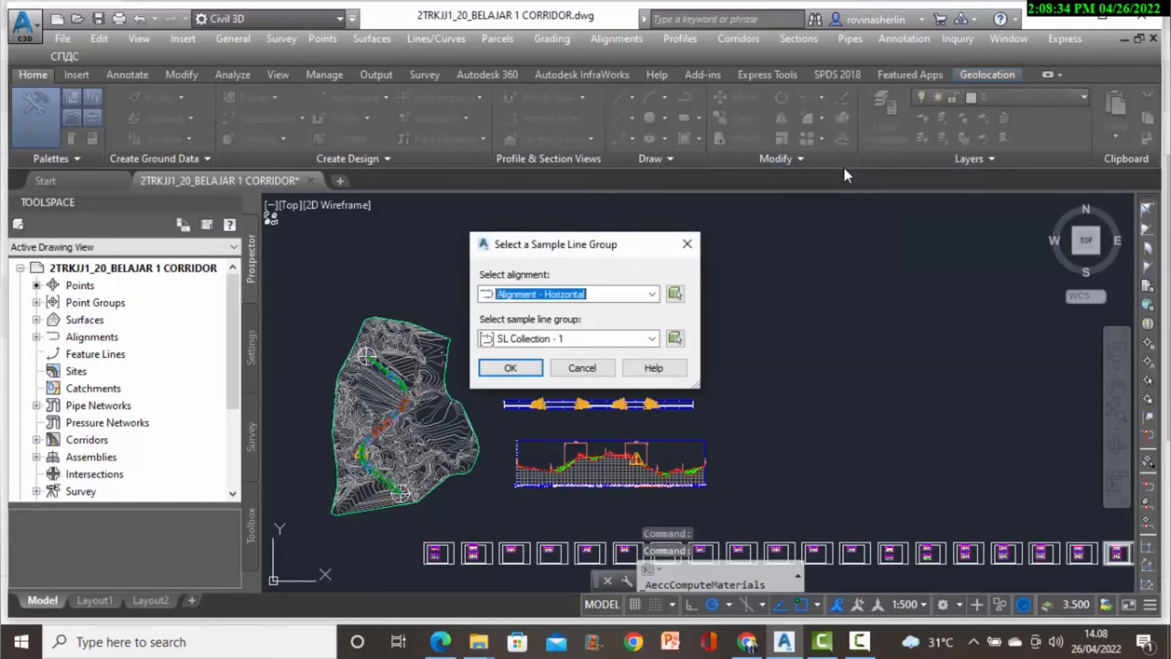
pyautogui.click(514, 368)
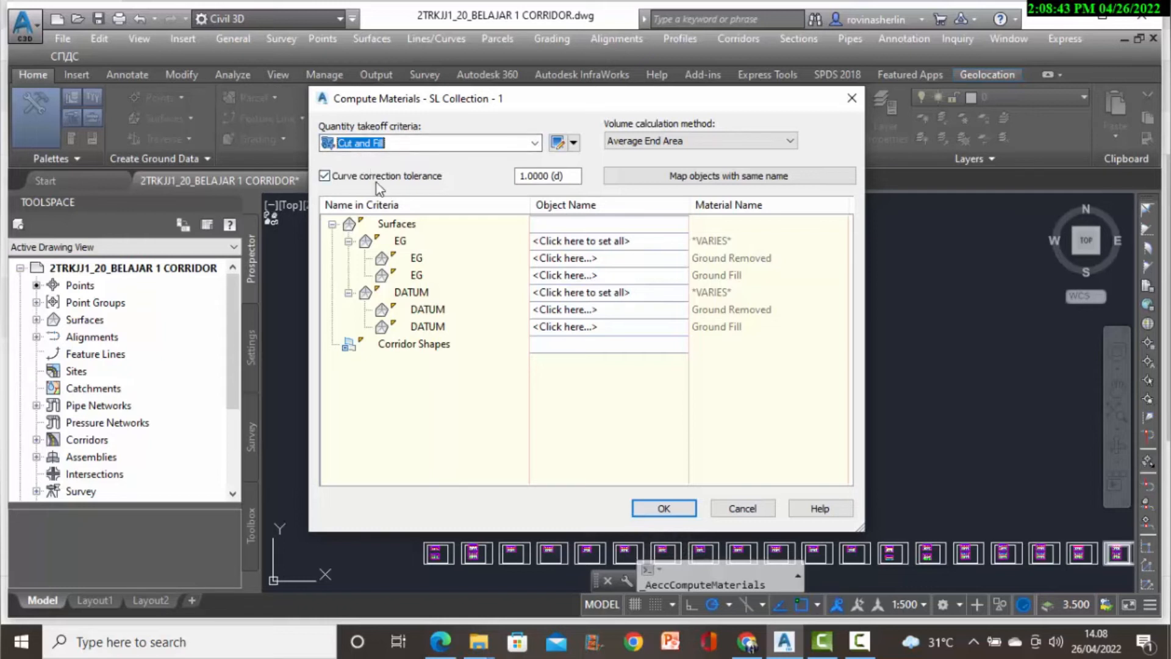
pyautogui.click(577, 242)
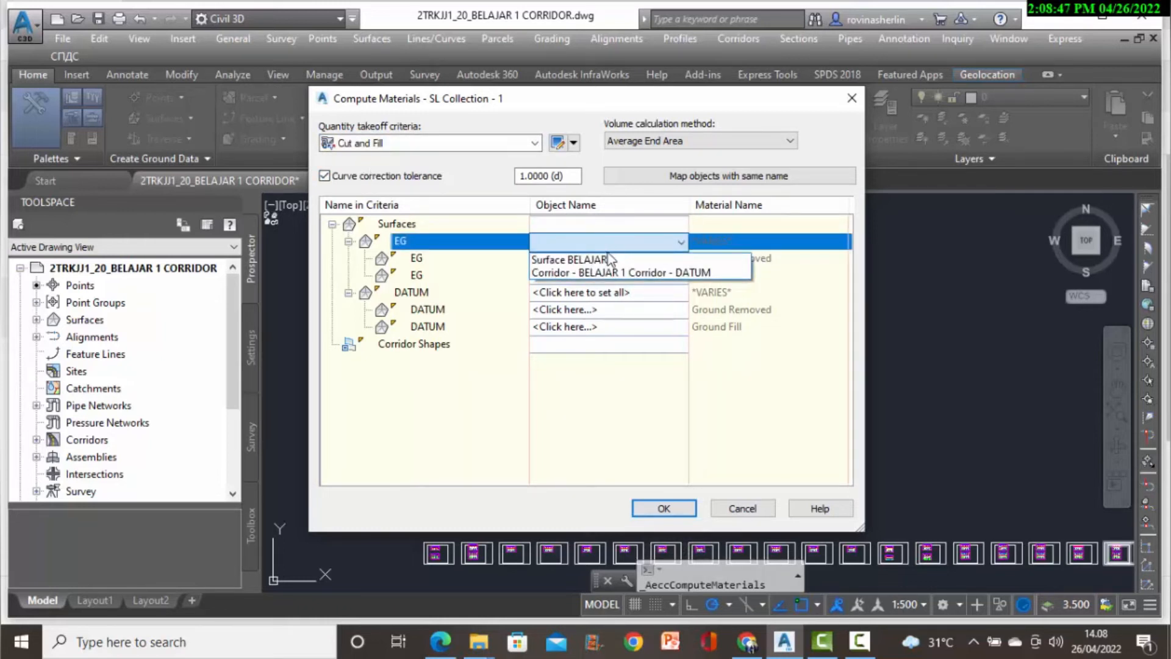
pyautogui.click(587, 260)
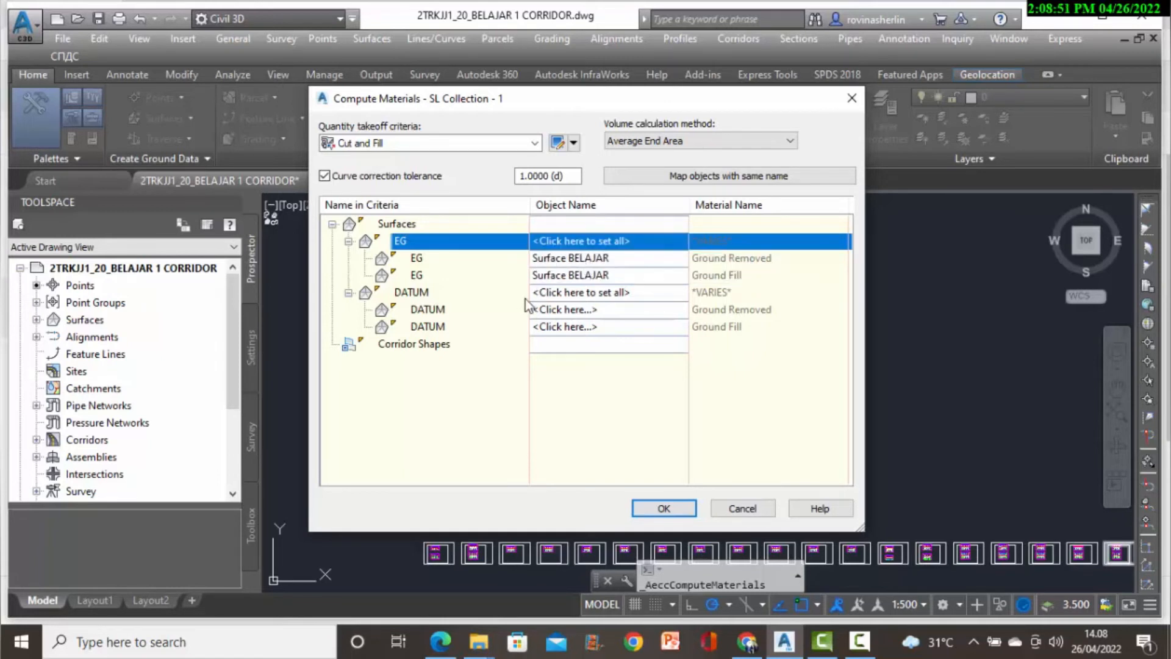
pyautogui.click(549, 293)
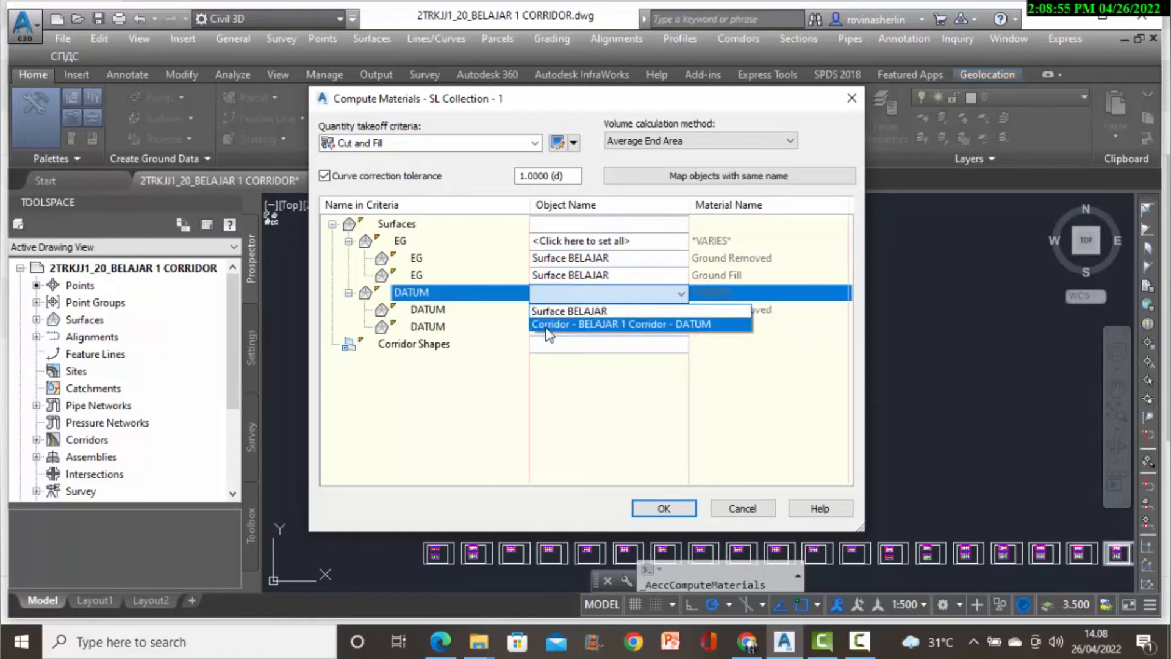
pyautogui.click(545, 325)
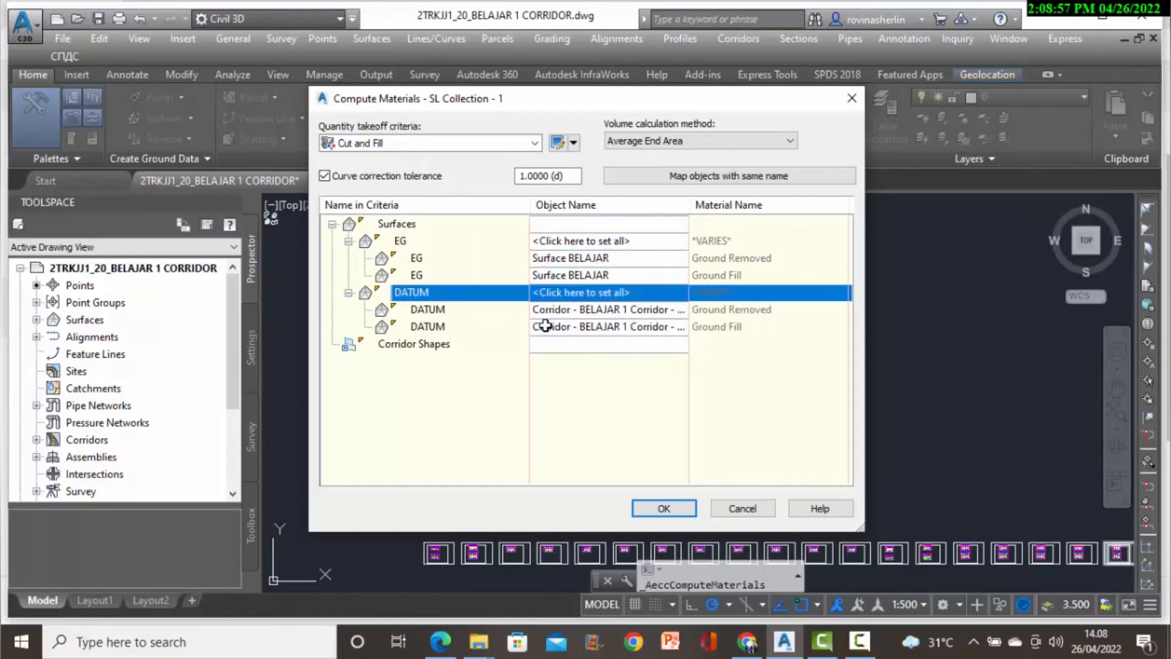
# Compute the materials and place a Cut and Fill total volume table, with maximum rows per table set to 200, in the empty space above the plan sheets.
pyautogui.click(652, 507)
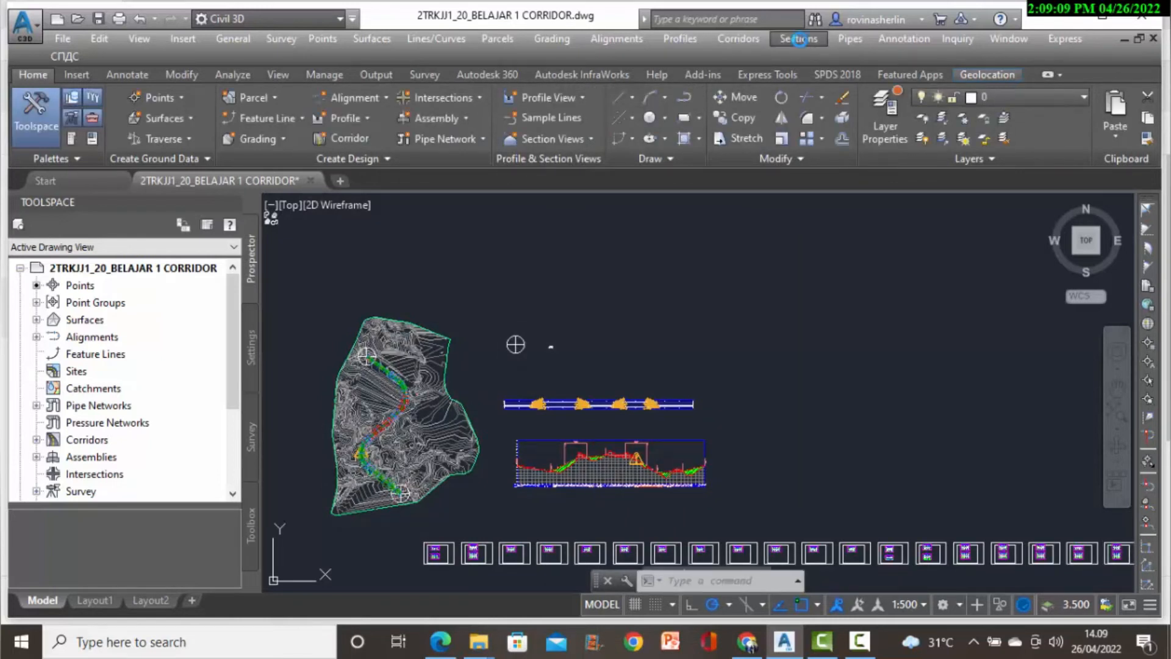
pyautogui.click(800, 40)
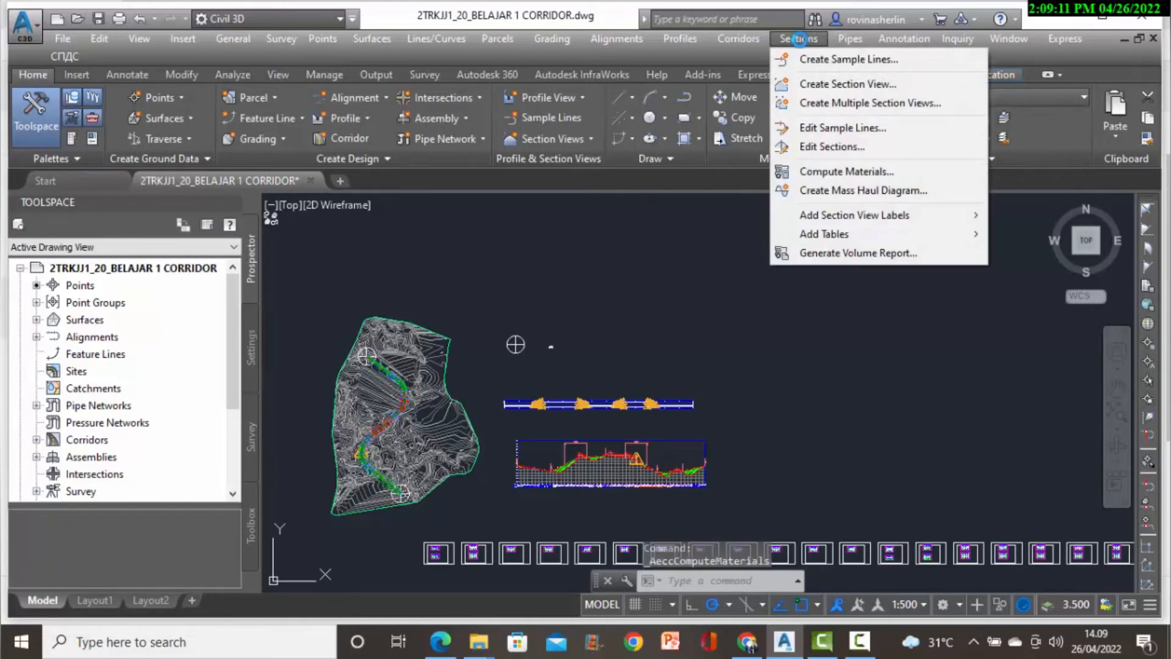
pyautogui.moveTo(859, 233)
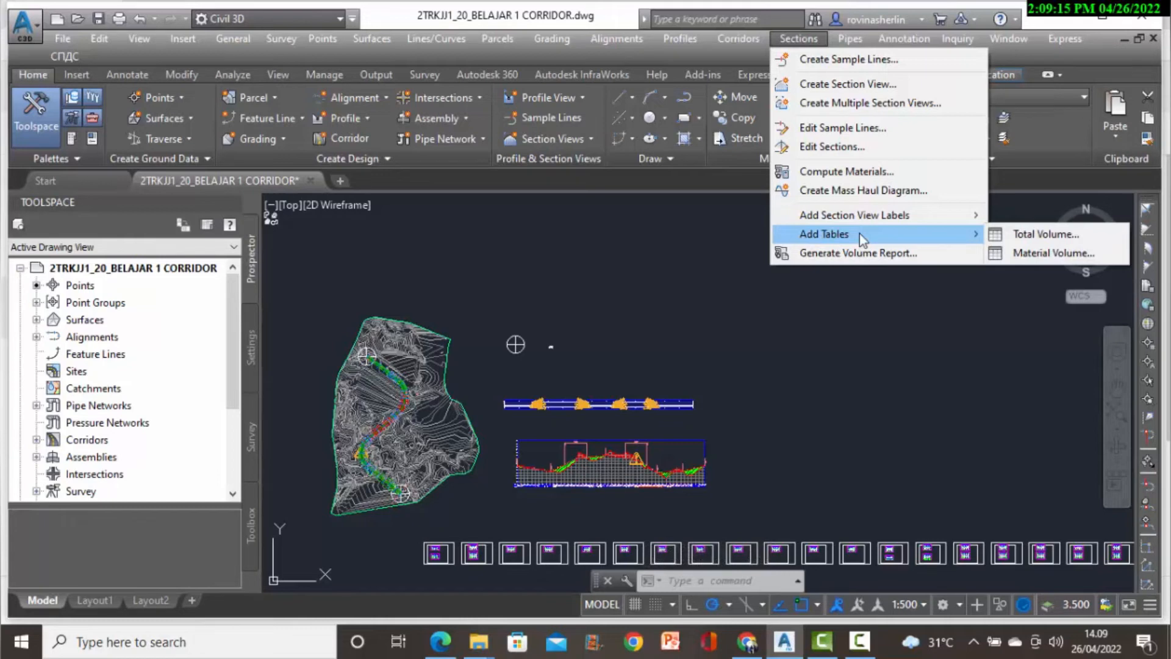
pyautogui.click(998, 235)
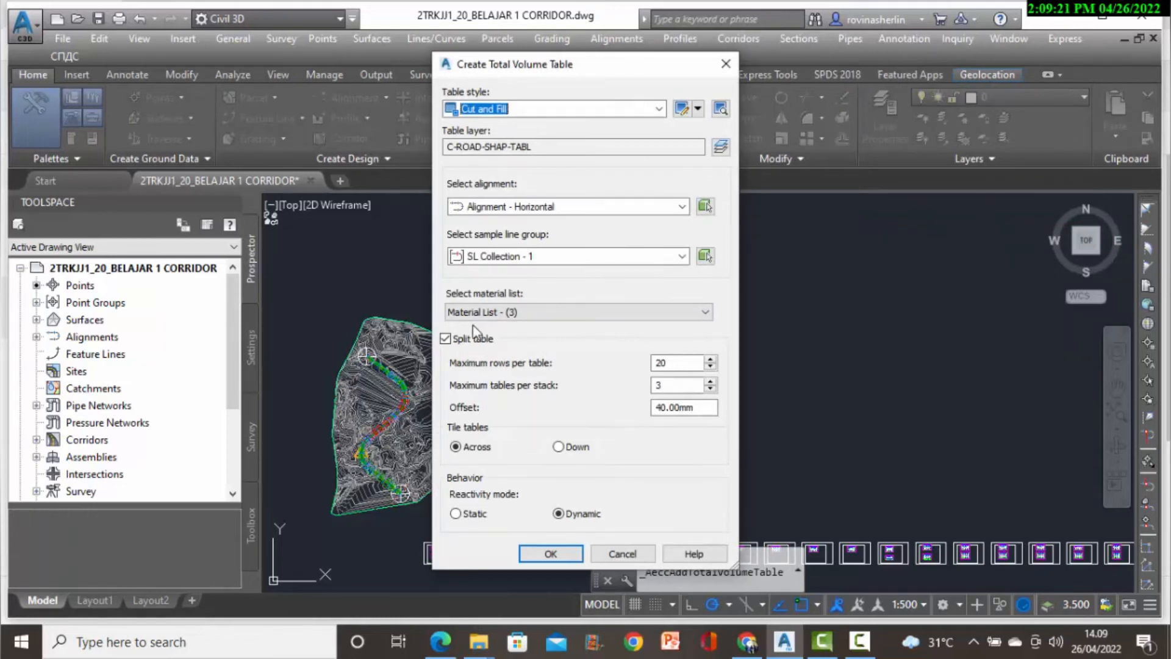
pyautogui.click(679, 364)
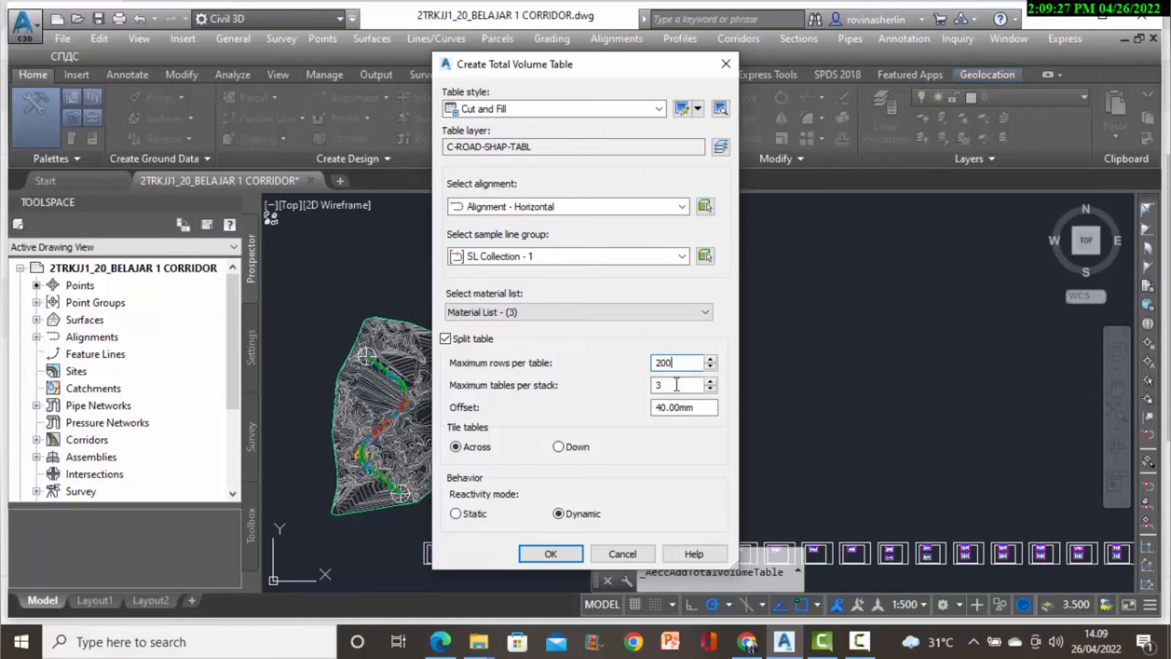
pyautogui.click(551, 553)
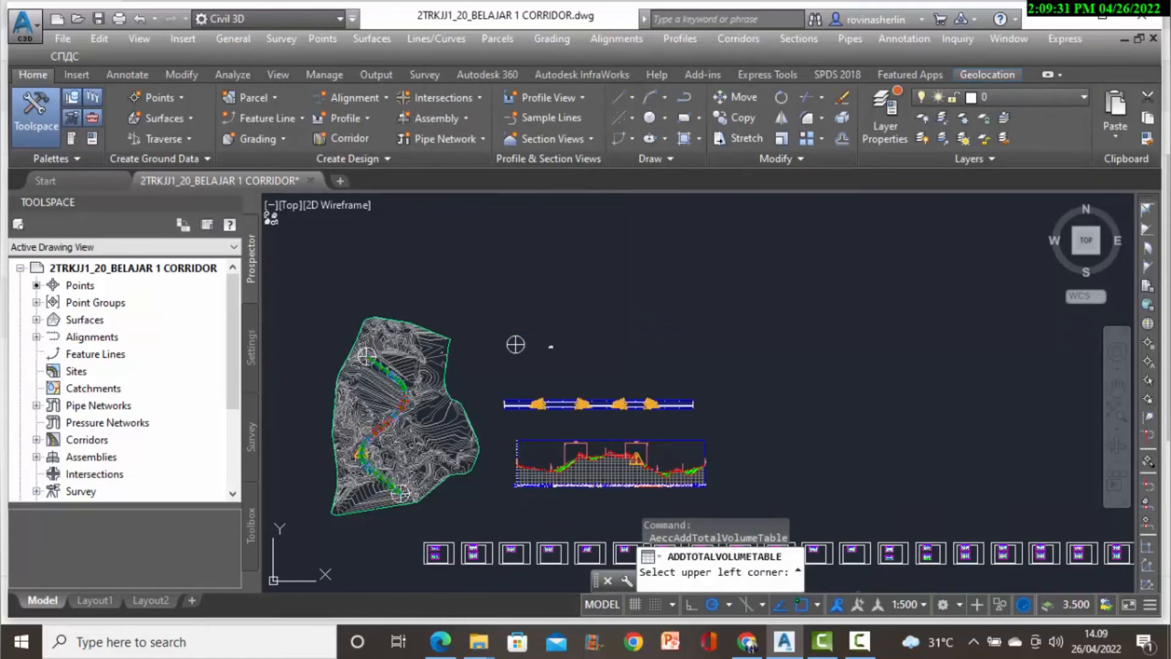
pyautogui.scroll(3, 573, 340)
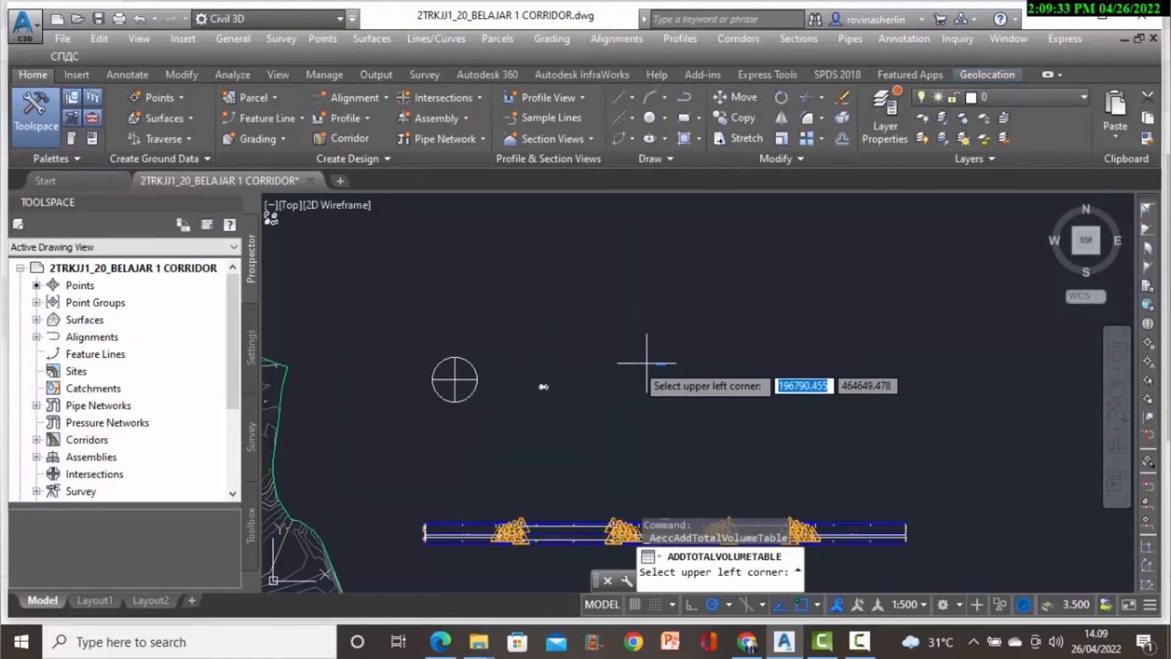
pyautogui.click(603, 363)
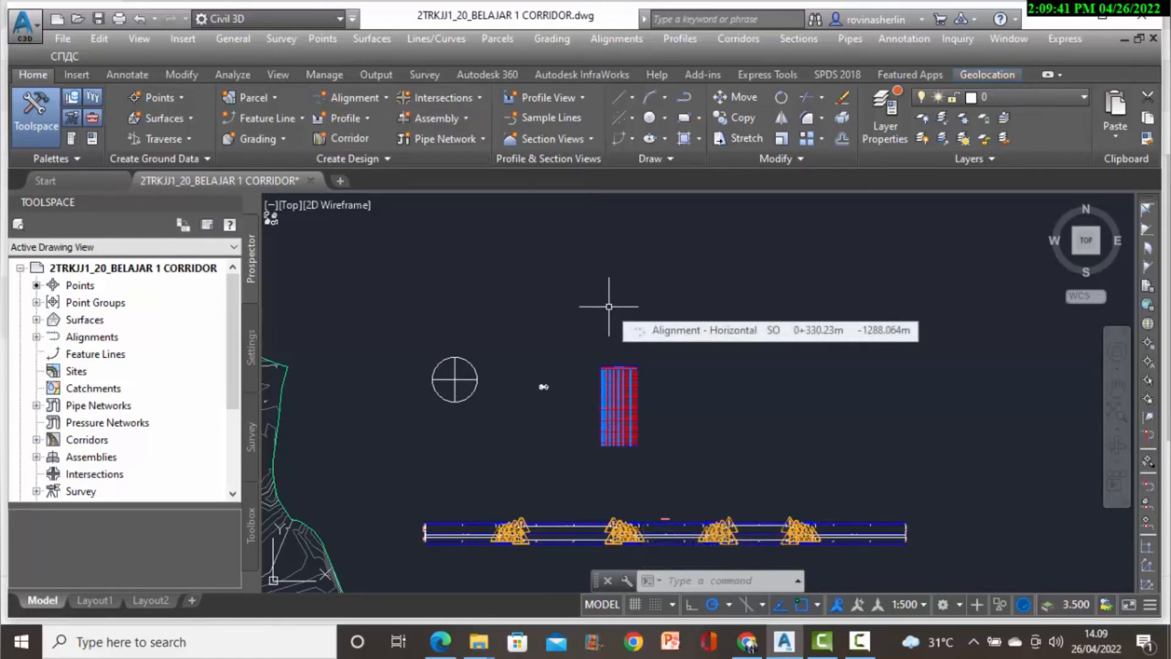
# Add multiline text reading GALIAN DAN TIMBUNAN above the volume table.
pyautogui.write('MTEXT')
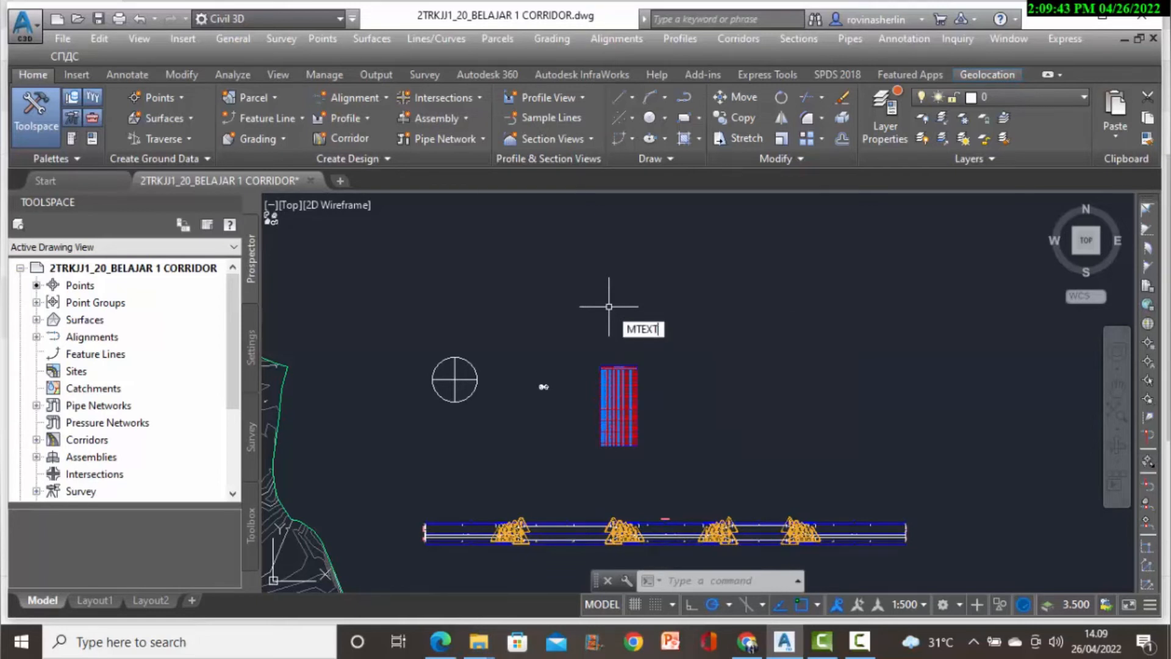
pyautogui.press('Return')
pyautogui.click(608, 305)
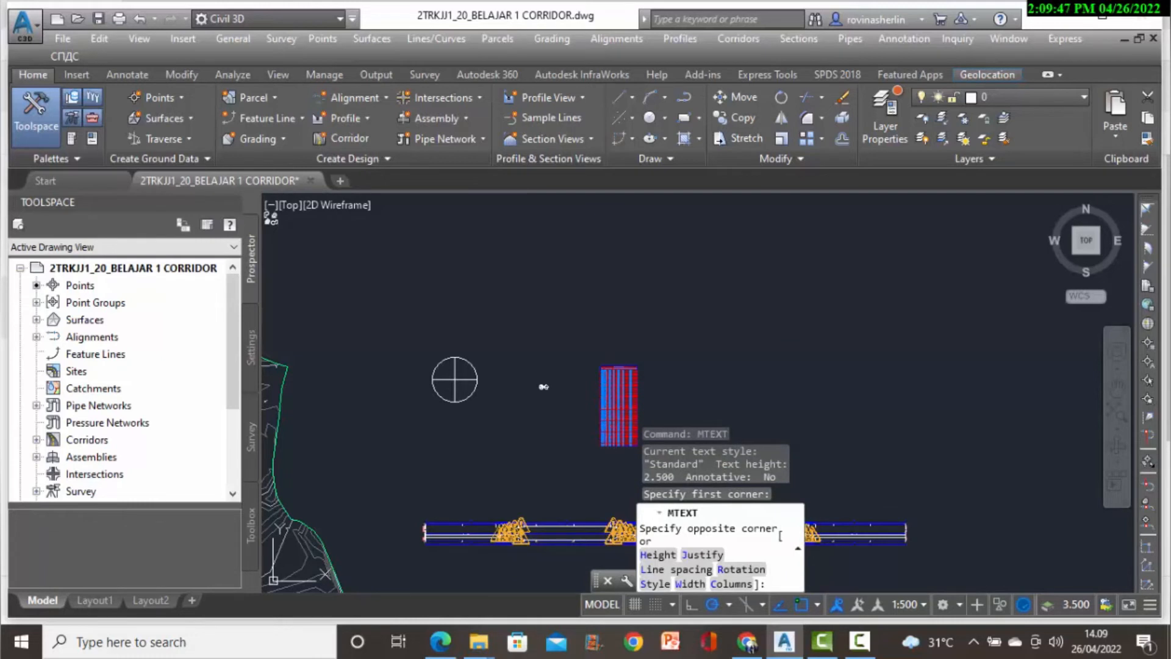
pyautogui.click(846, 318)
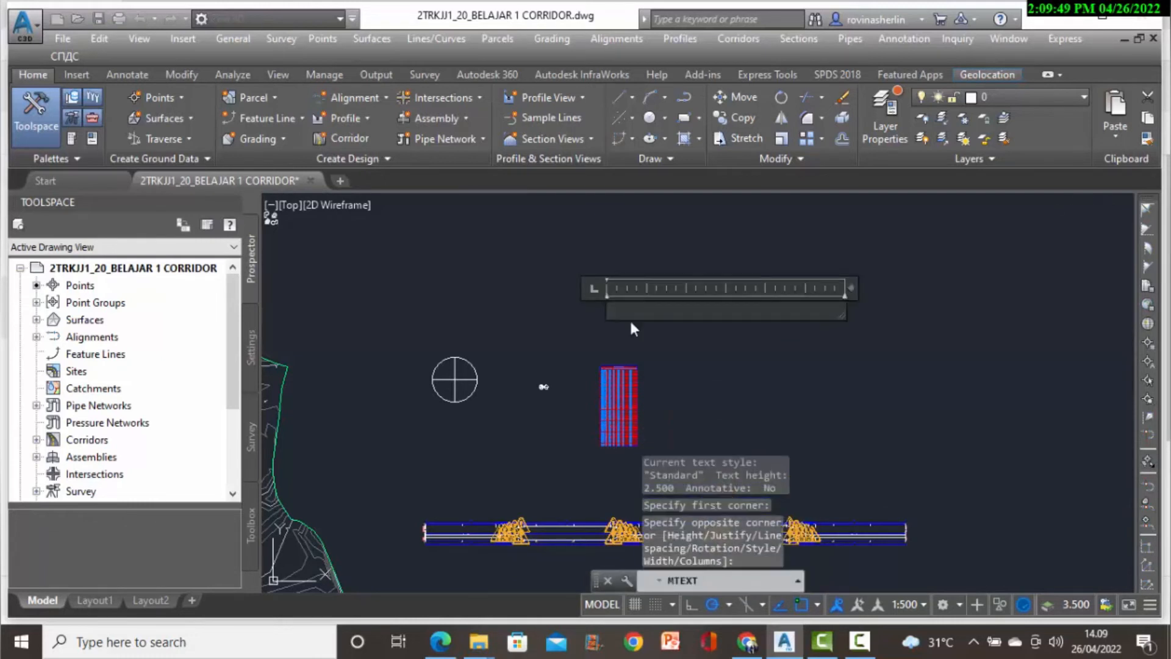
pyautogui.write('GALIAN D')
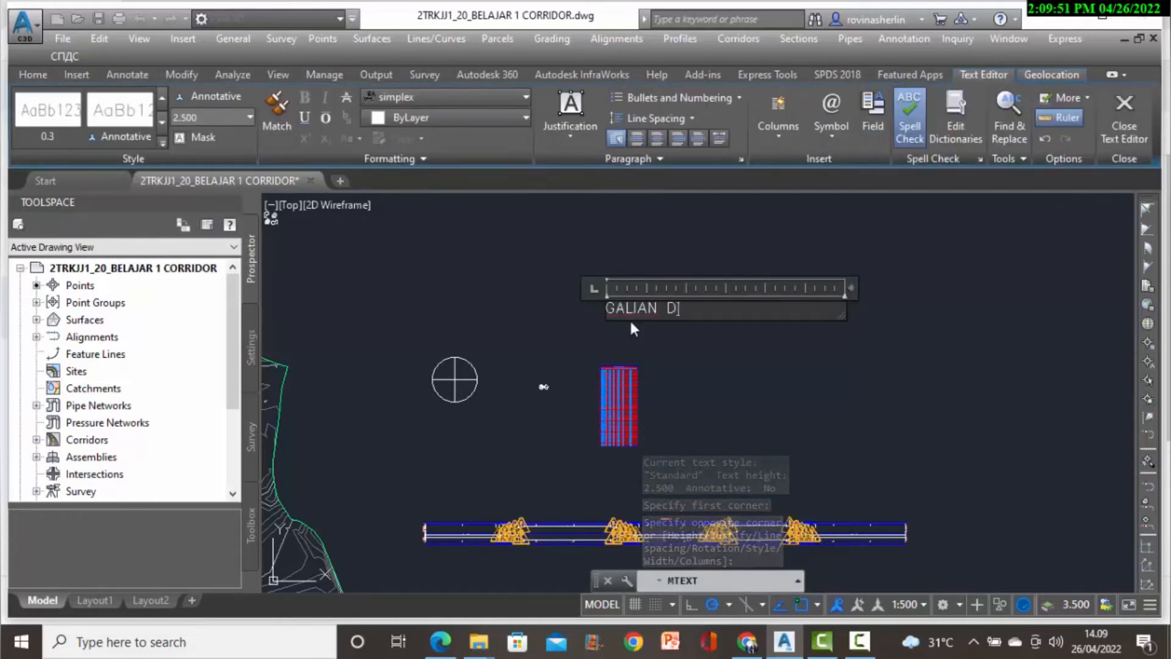
pyautogui.write('AN TIMBUNAN')
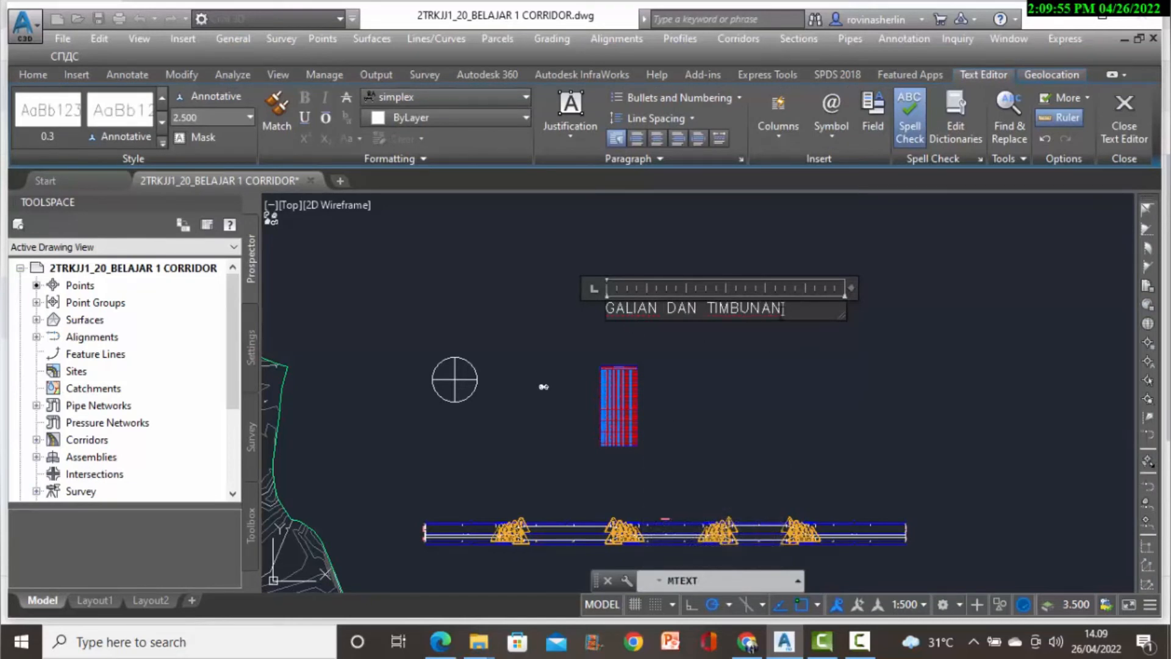
# Set the text height of the GALIAN DAN TIMBUNAN title to 5 and widen its frame to fit one line.
pyautogui.moveTo(784, 310); pyautogui.dragTo(605, 314)
pyautogui.click(195, 116)
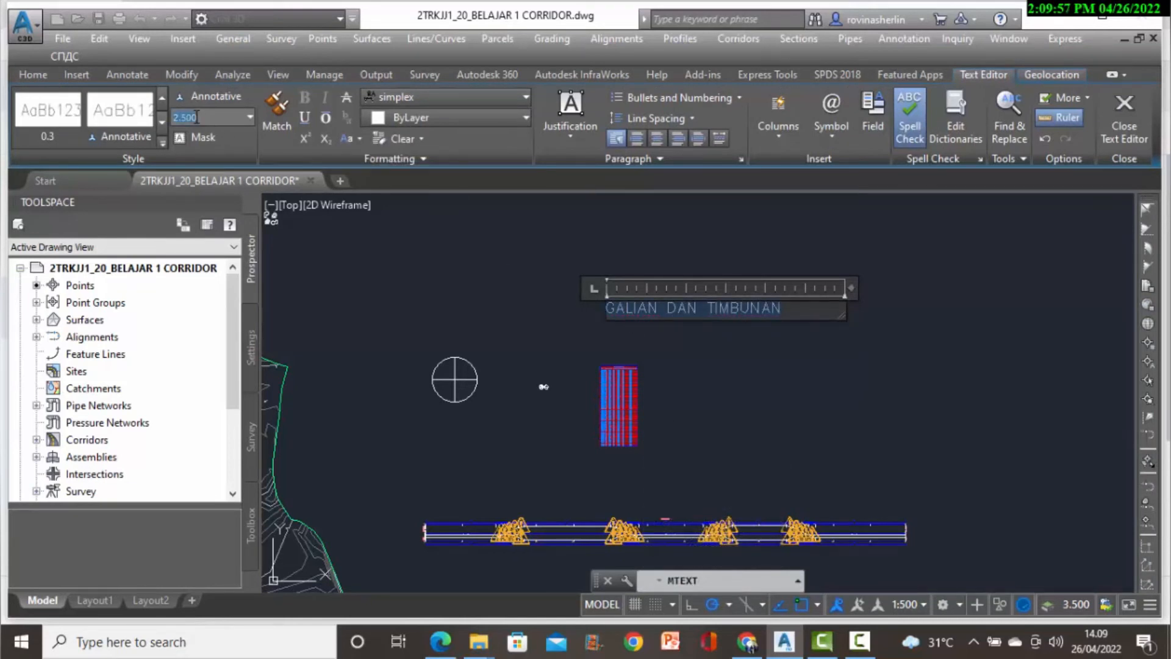
pyautogui.press('Return')
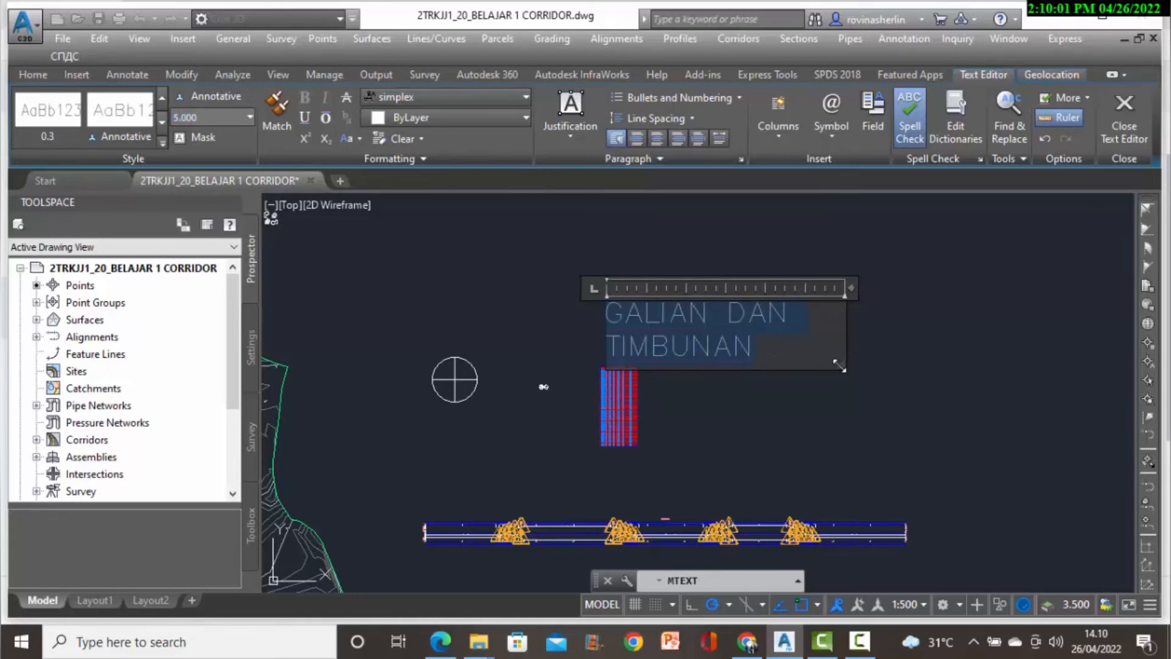
pyautogui.moveTo(839, 366); pyautogui.dragTo(953, 333)
pyautogui.click(782, 369)
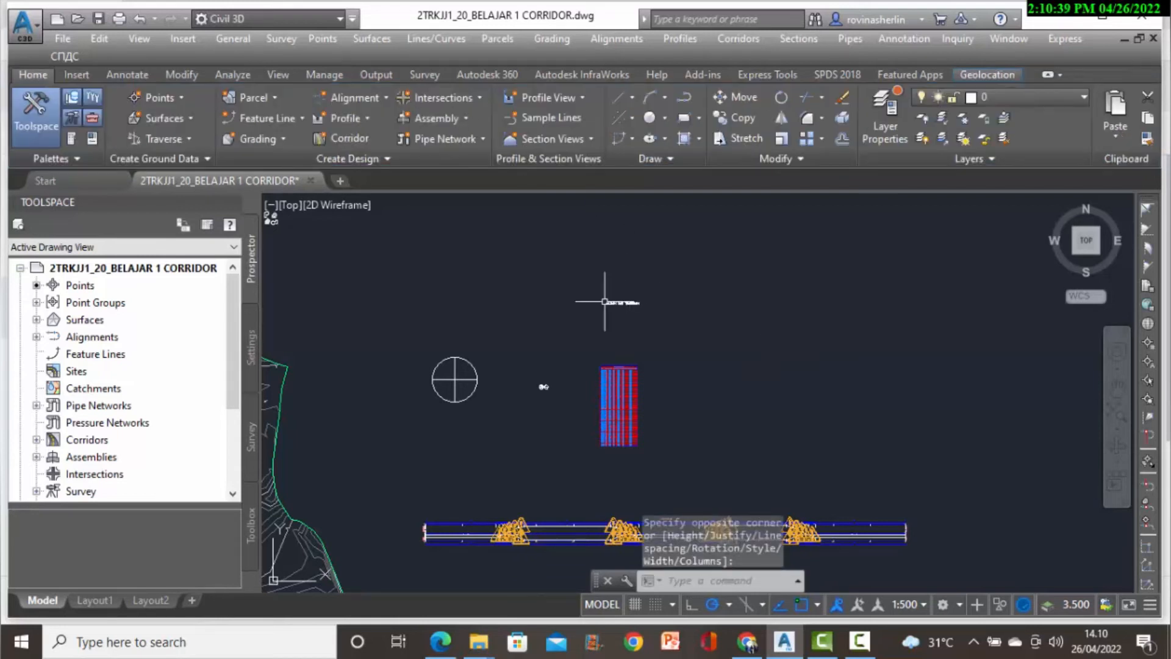
# Move the GALIAN DAN TIMBUNAN title directly above the volume table, aligned with the table's left edge.
pyautogui.scroll(2, 605, 302)
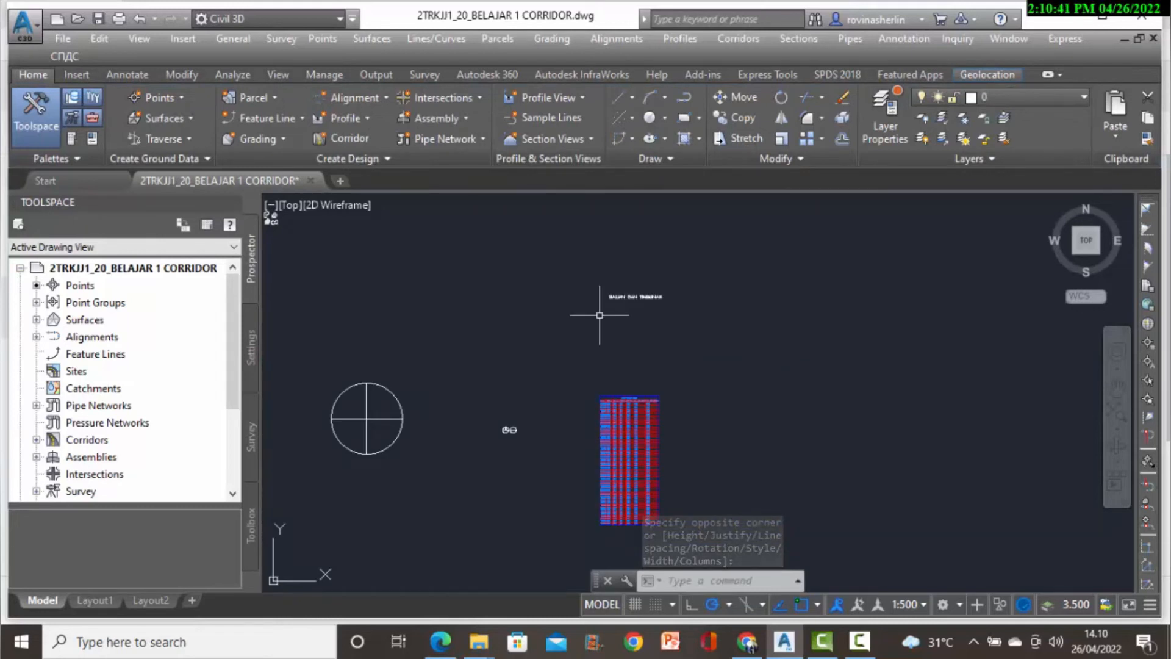
pyautogui.click(637, 296)
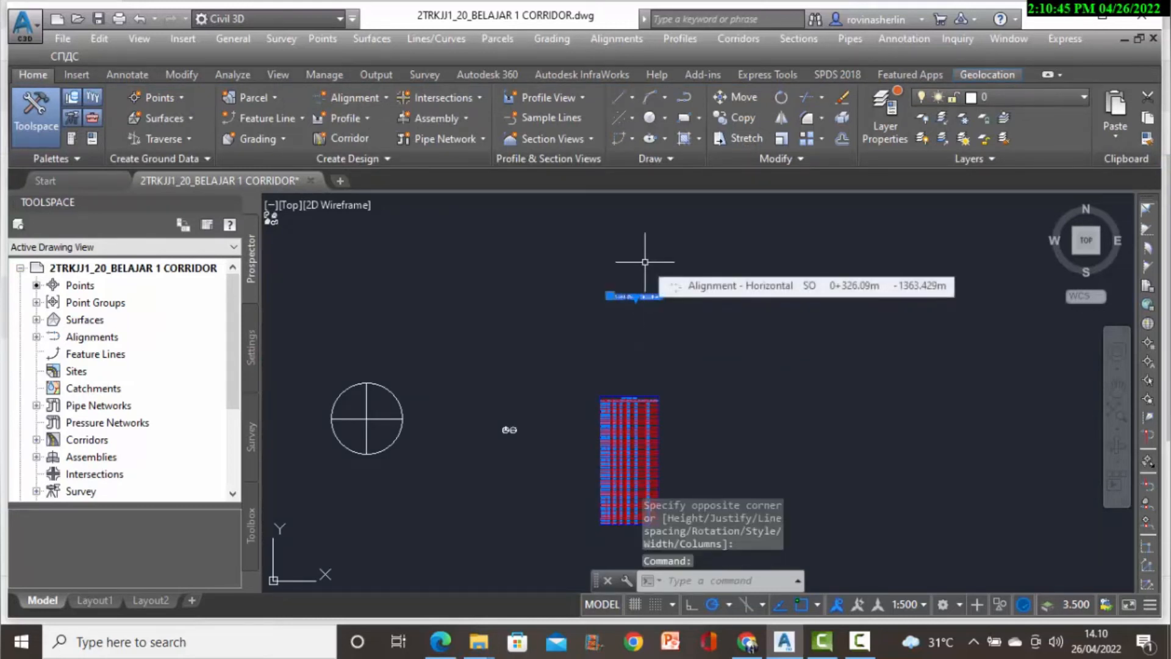
pyautogui.write('M')
pyautogui.press('Return')
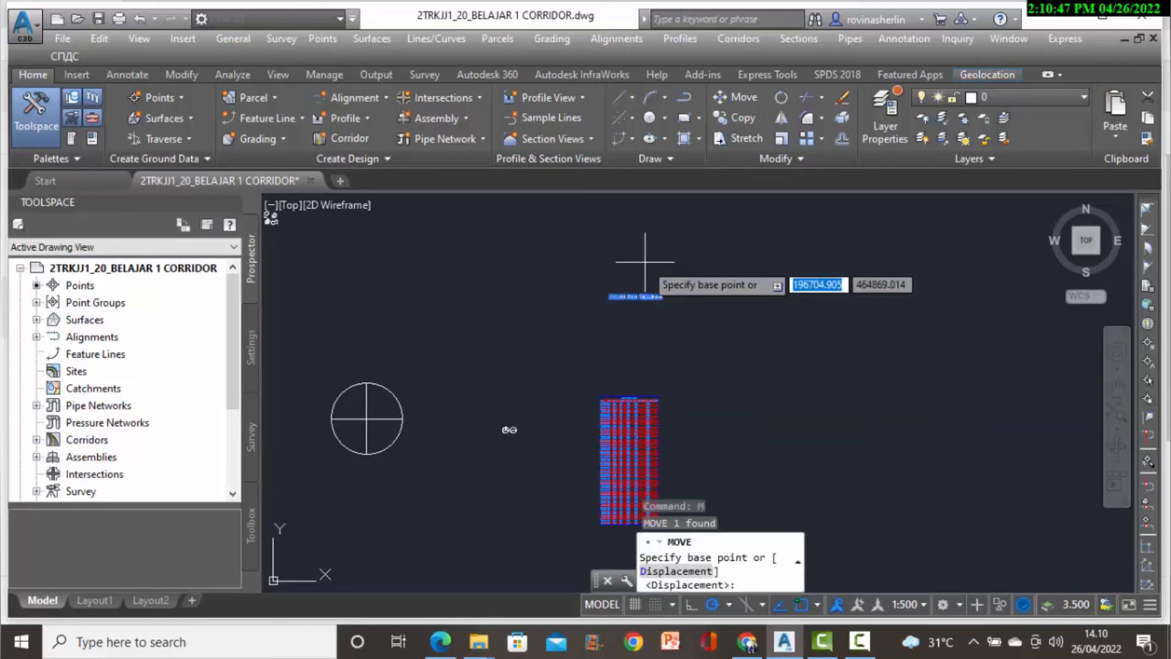
pyautogui.click(609, 298)
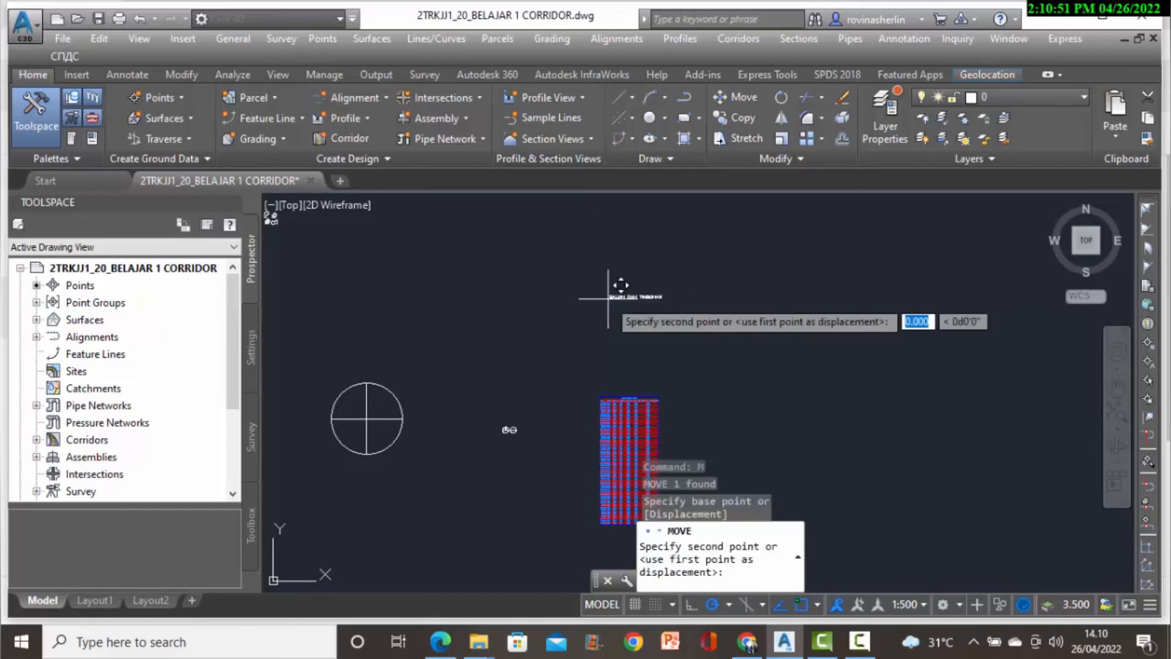
pyautogui.click(601, 395)
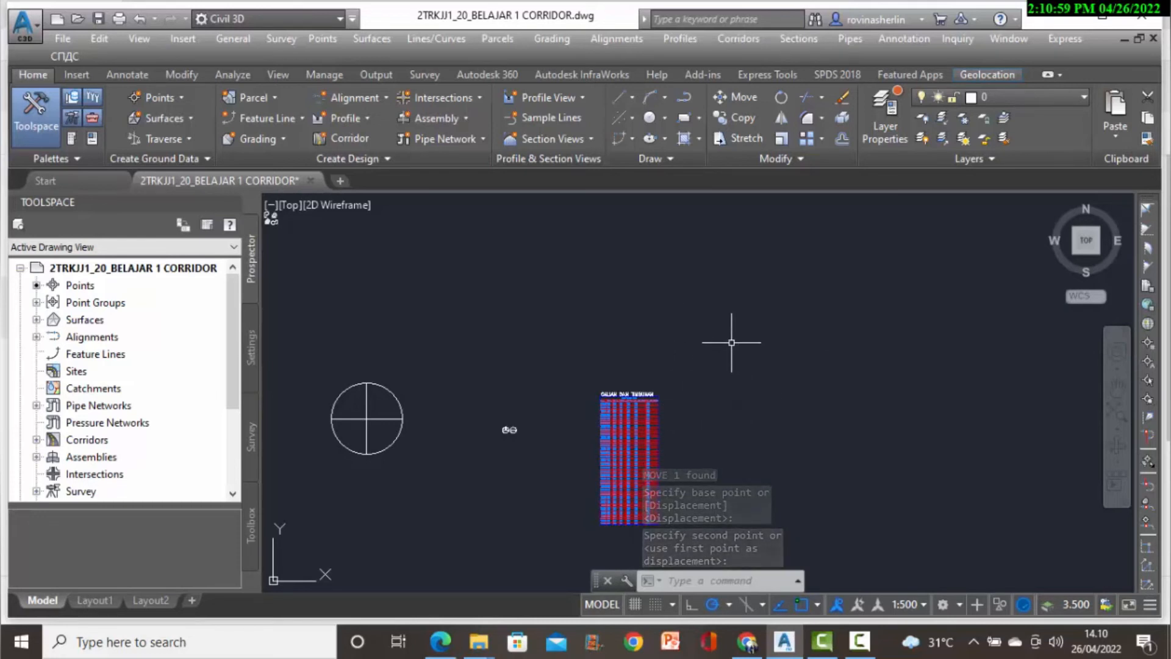
# Open the material list of SL Collection - 1 on Alignment - Horizontal and rename Material List - (3) to GALIAN DAN TIMBUNAN.
pyautogui.click(796, 38)
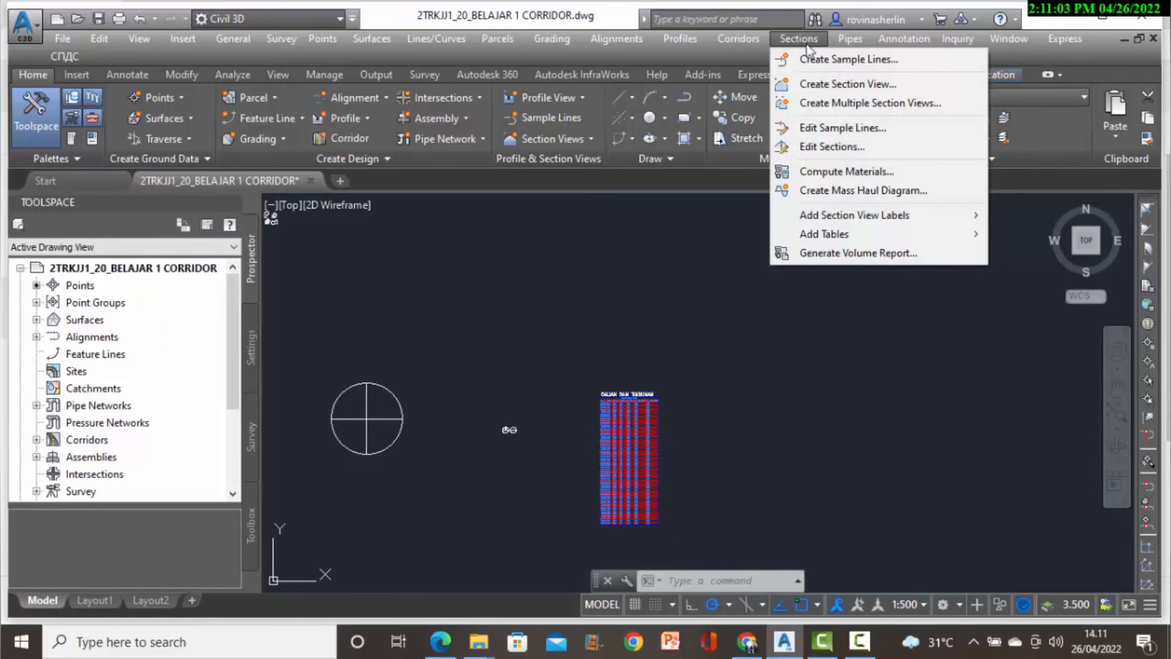
pyautogui.click(858, 172)
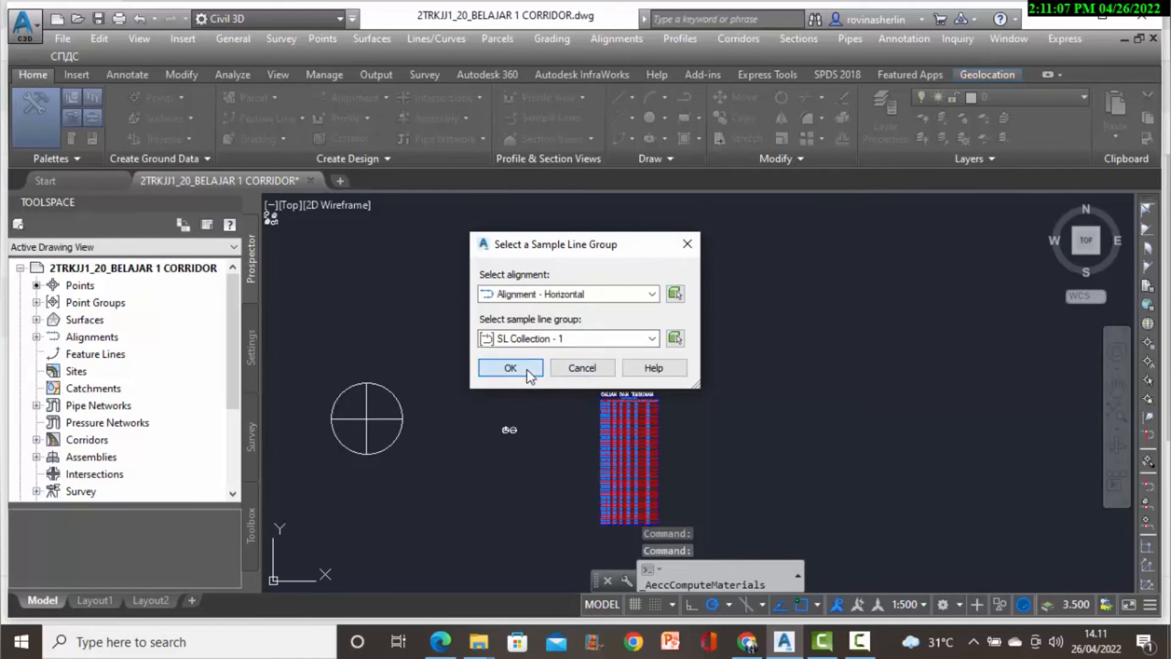
pyautogui.click(529, 368)
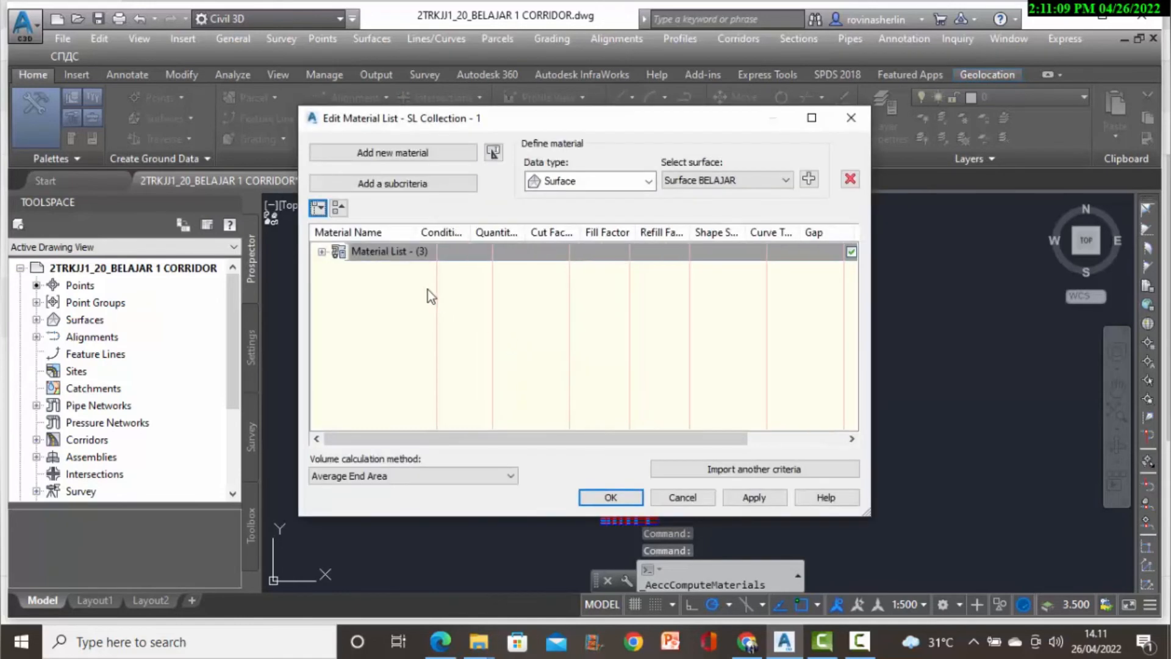
pyautogui.click(374, 253)
pyautogui.click(375, 253)
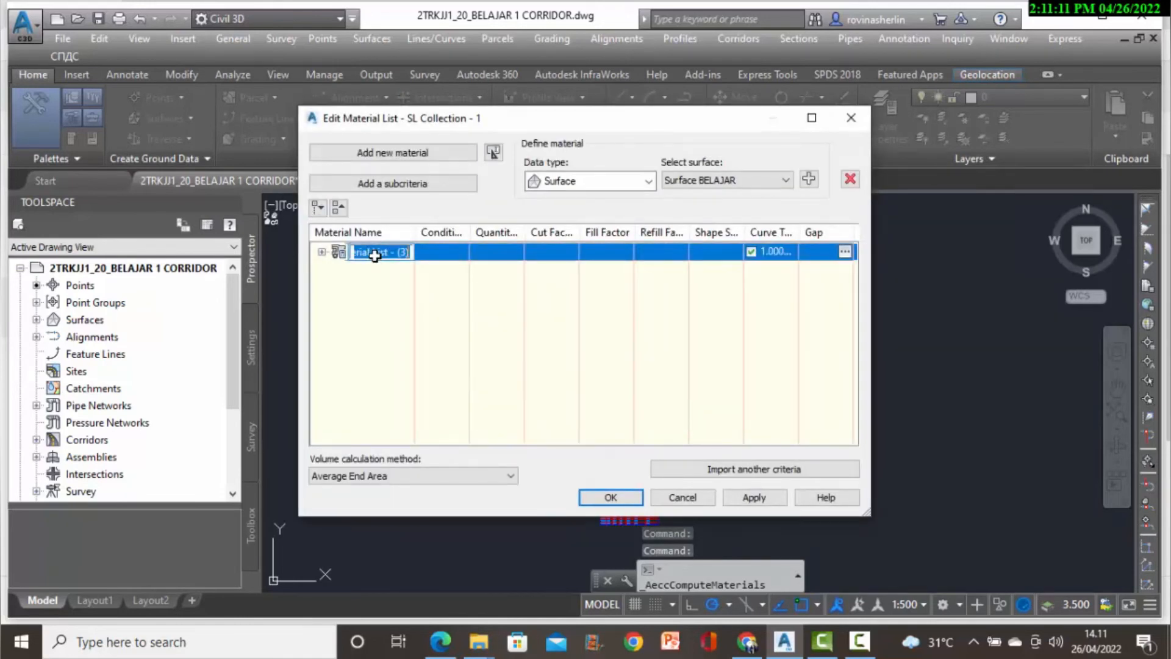
pyautogui.write('GALIAN')
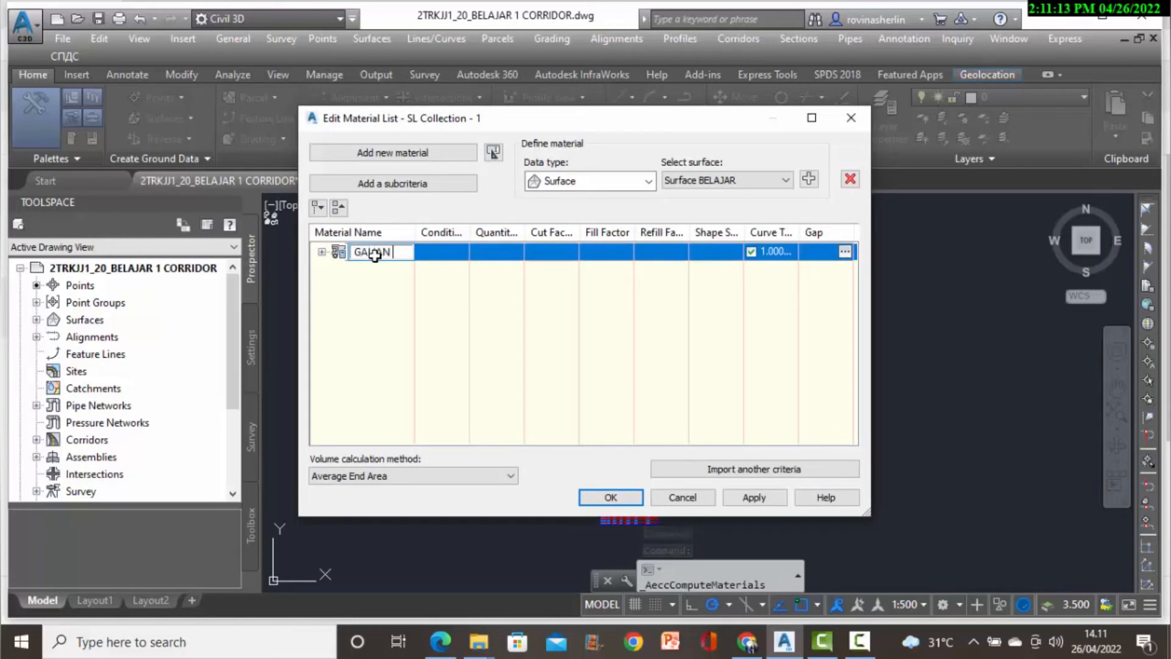
pyautogui.hotkey('shift', 'Left')
pyautogui.hotkey('shift', 'Left')
pyautogui.hotkey('shift', 'Left')
pyautogui.hotkey('shift', 'Left')
pyautogui.hotkey('shift', 'Left')
pyautogui.hotkey('shift', 'Left')
pyautogui.write('TIMBUNAN')
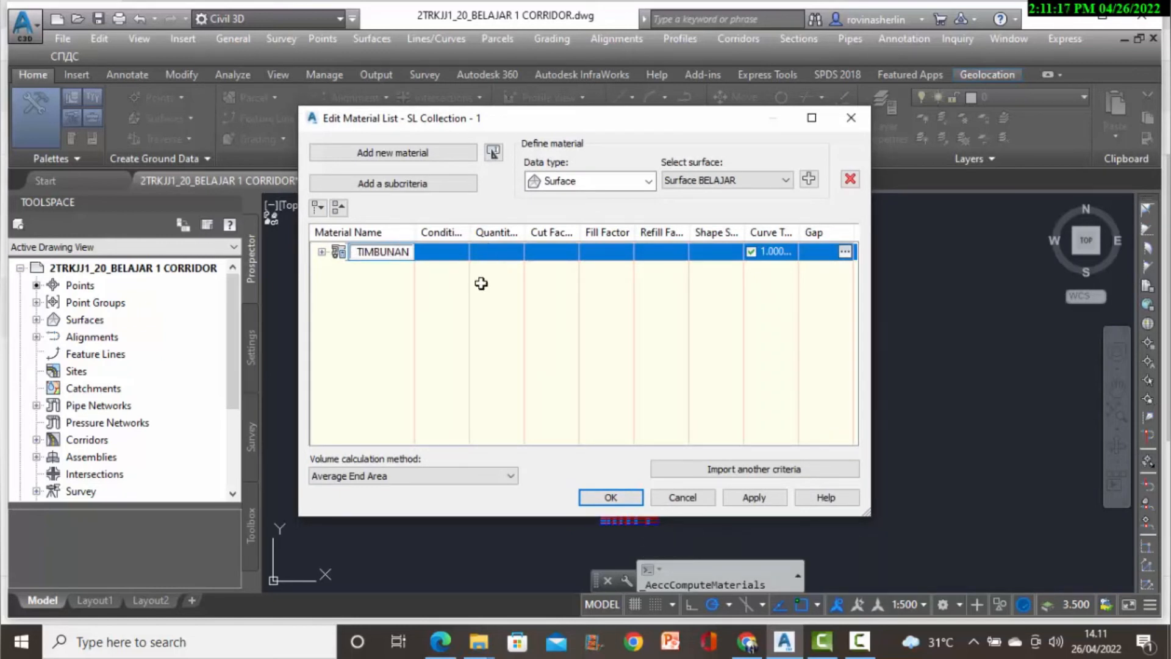
# Import the Material List quantity takeoff criteria as another criteria for SL Collection - 1.
pyautogui.click(740, 470)
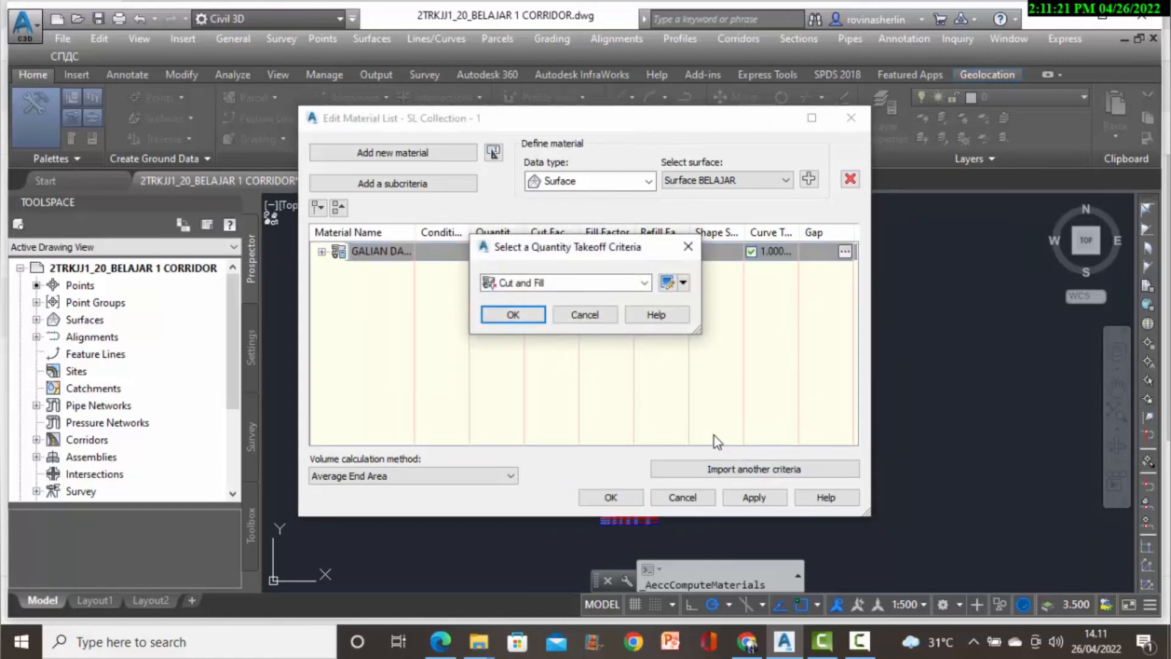
pyautogui.click(644, 282)
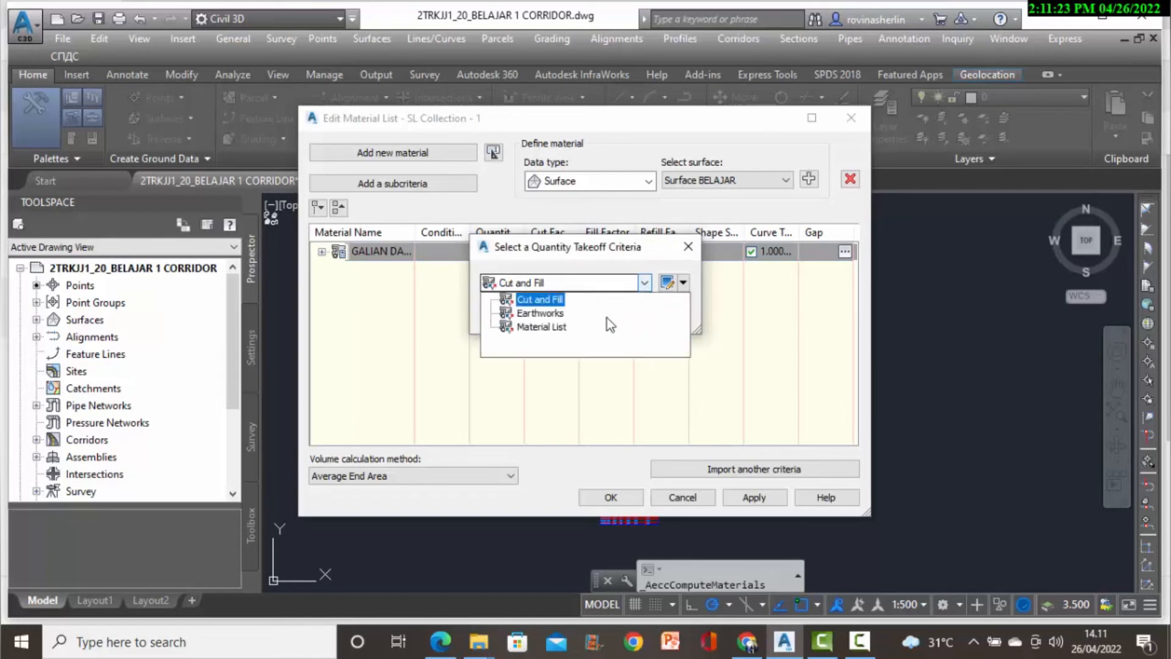
pyautogui.click(545, 328)
pyautogui.click(522, 315)
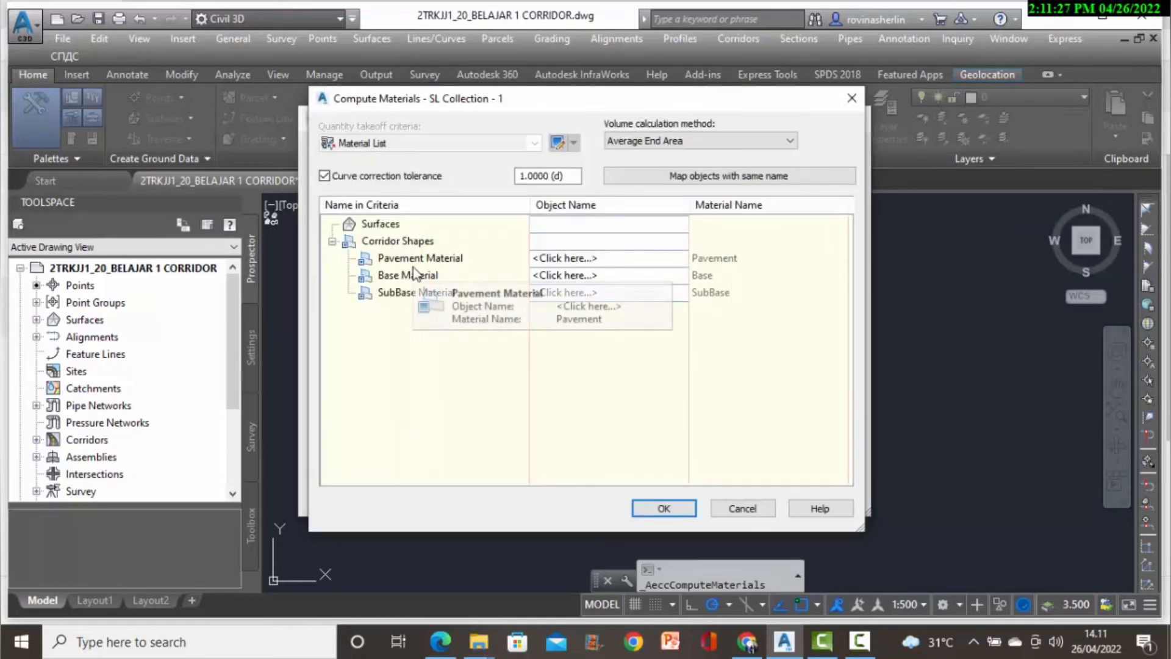
# Assign the BELAJAR 1 corridor shapes Pave1 to Pavement Material, Base to Base Material and SubBase to SubBase Material.
pyautogui.click(560, 259)
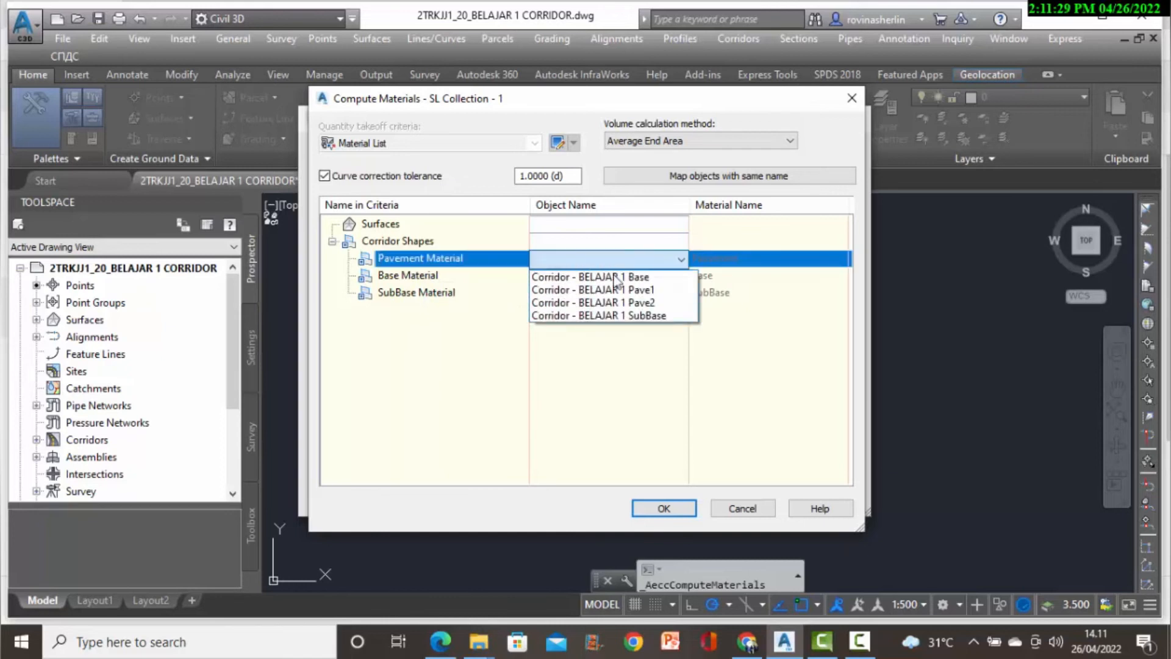
pyautogui.click(621, 294)
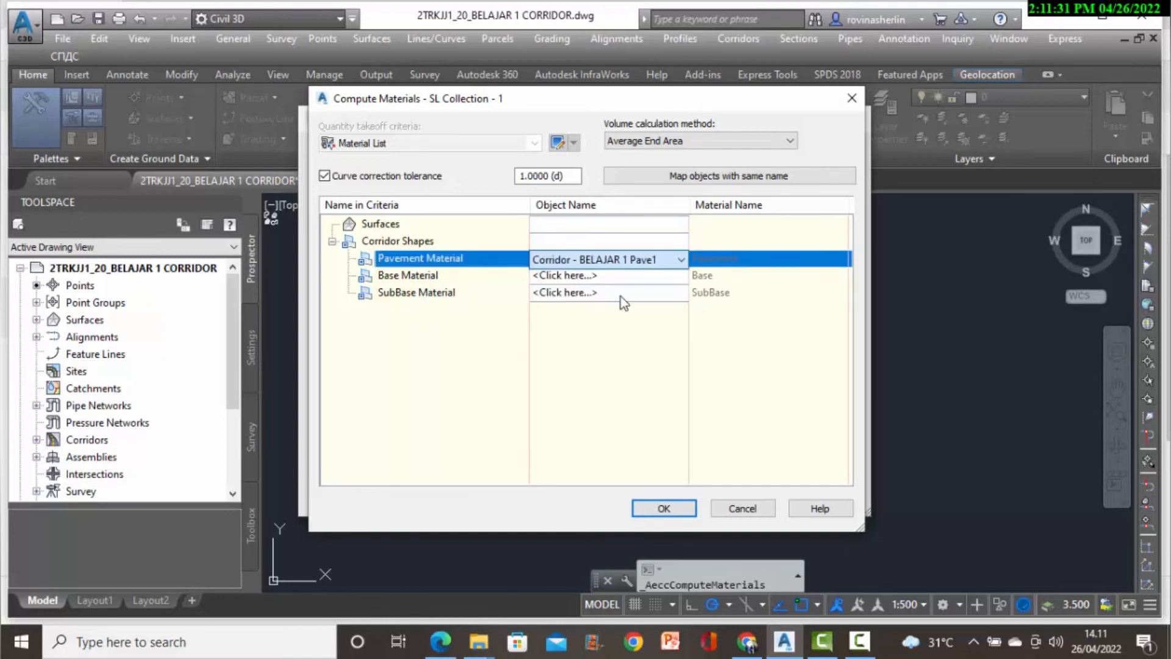
pyautogui.click(561, 275)
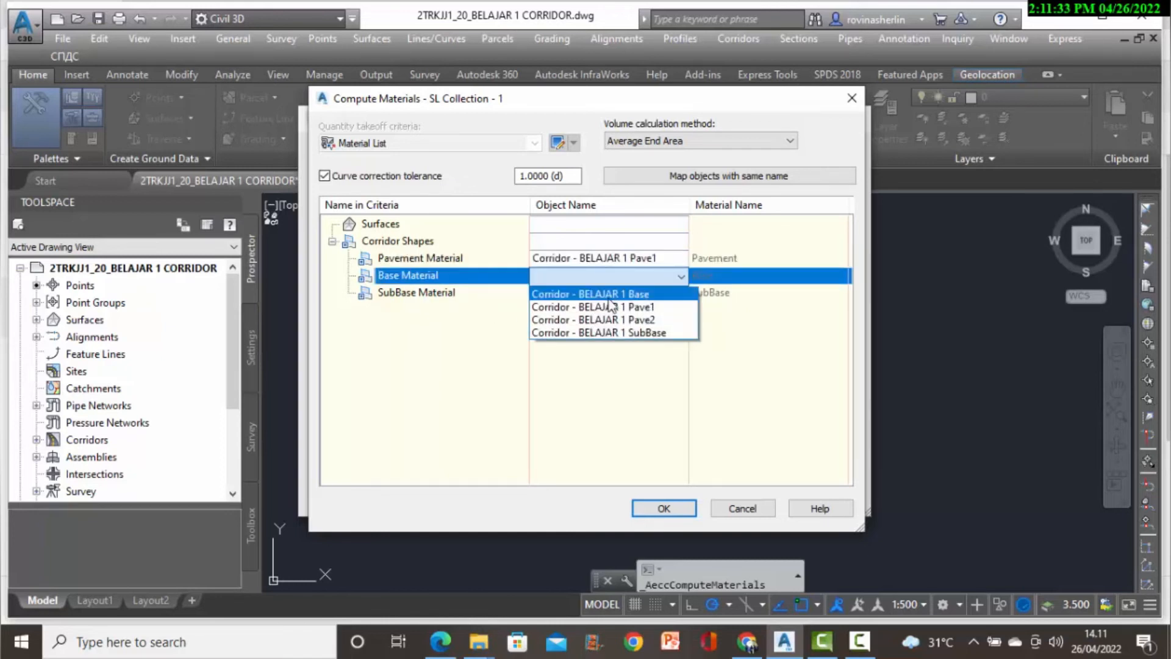
pyautogui.click(604, 294)
pyautogui.click(586, 294)
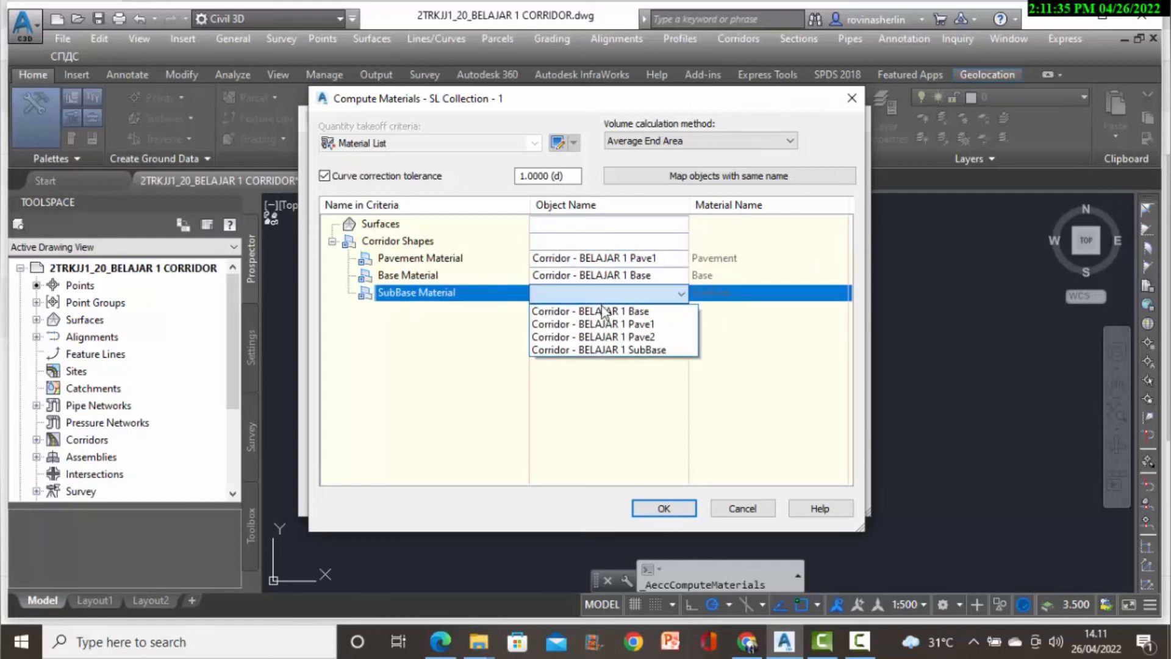
pyautogui.click(607, 351)
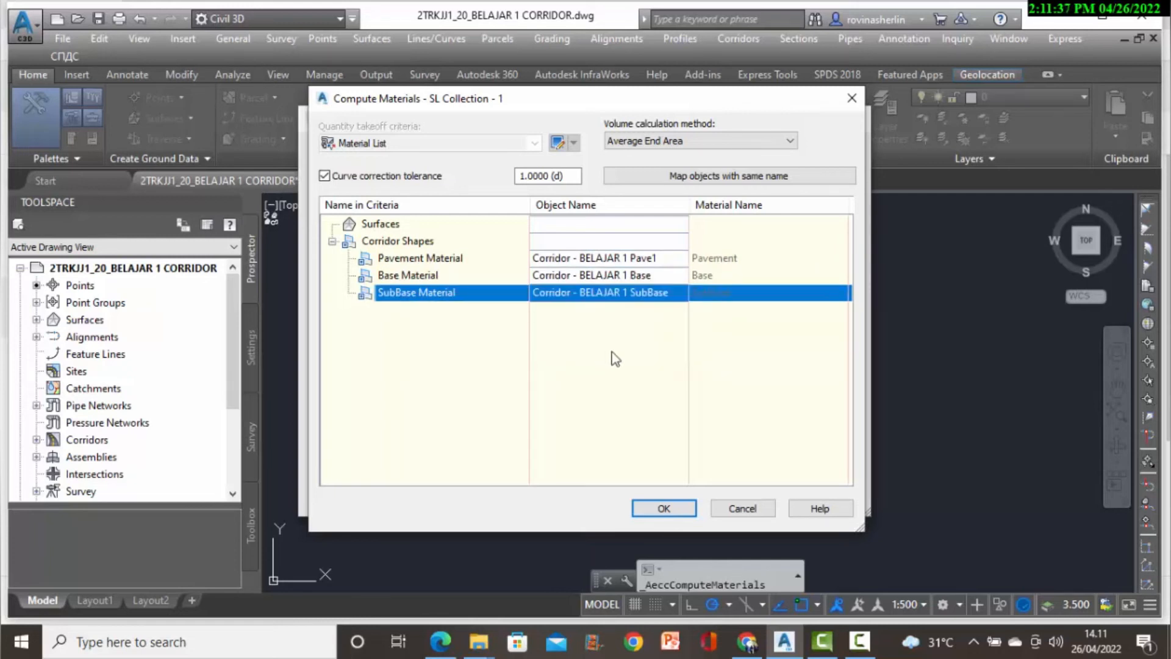
# Accept the corridor shape mapping and rename the newly imported Material List - (4) to PERKERASAN.
pyautogui.click(665, 508)
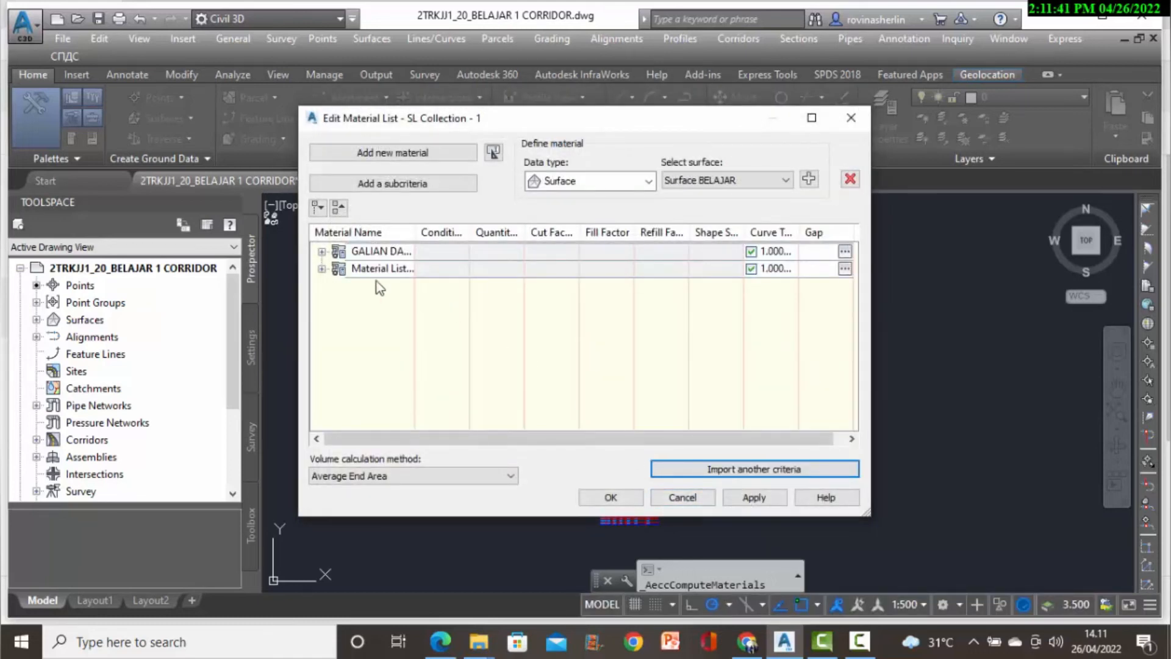
pyautogui.click(321, 270)
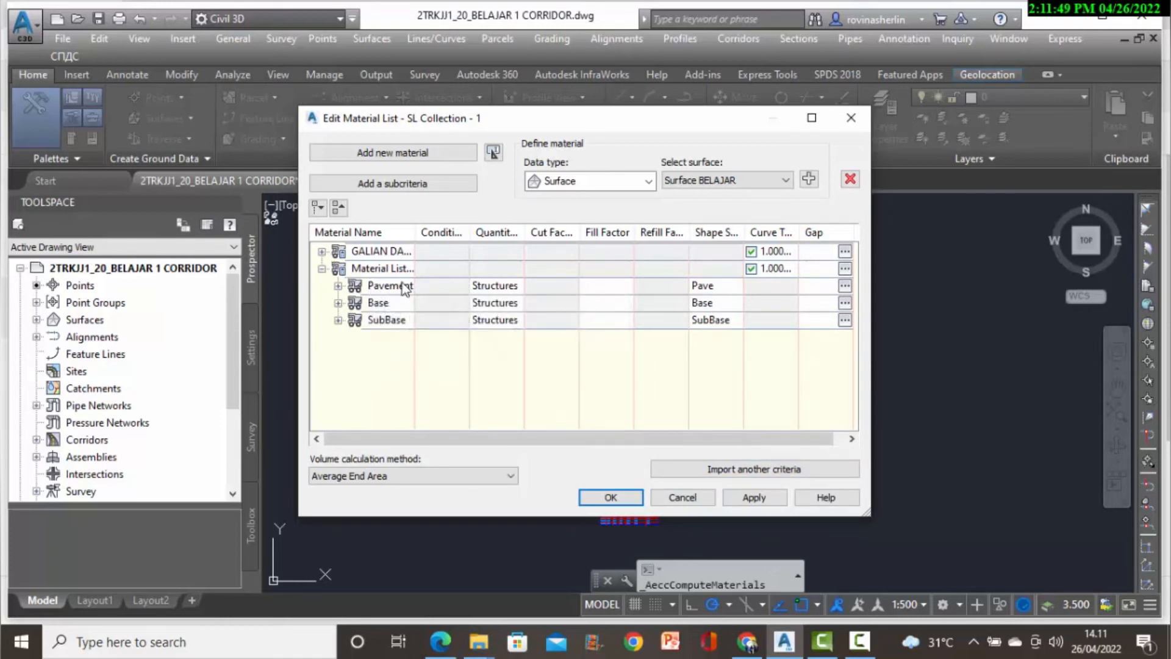
pyautogui.click(372, 269)
pyautogui.rightClick(371, 267)
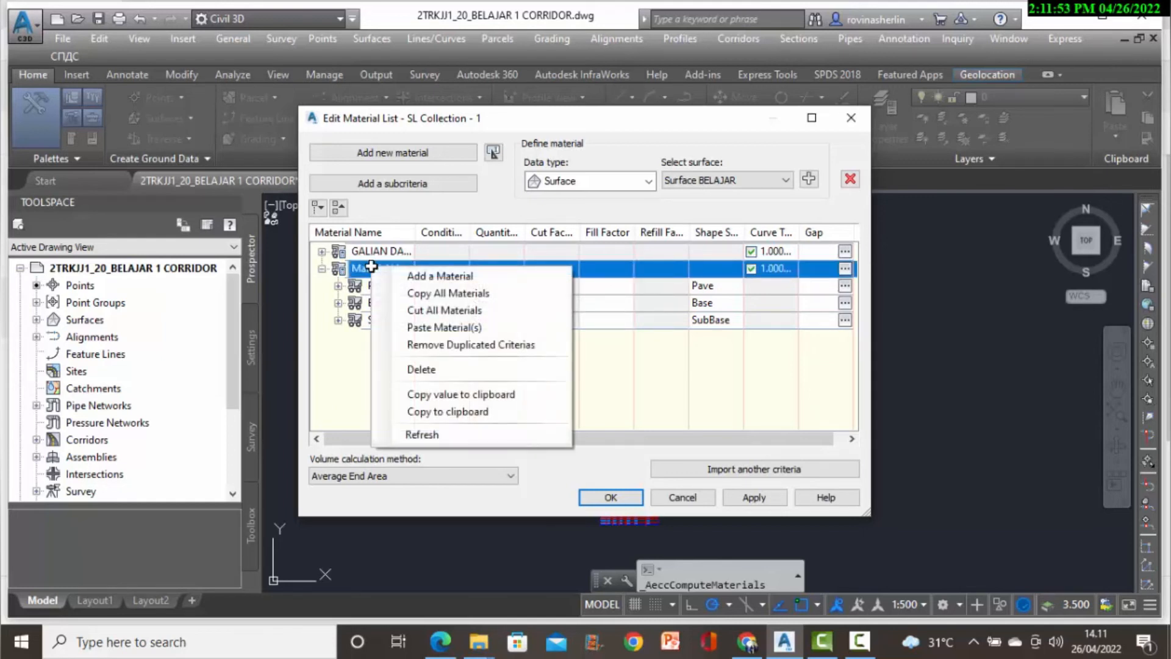
pyautogui.click(371, 269)
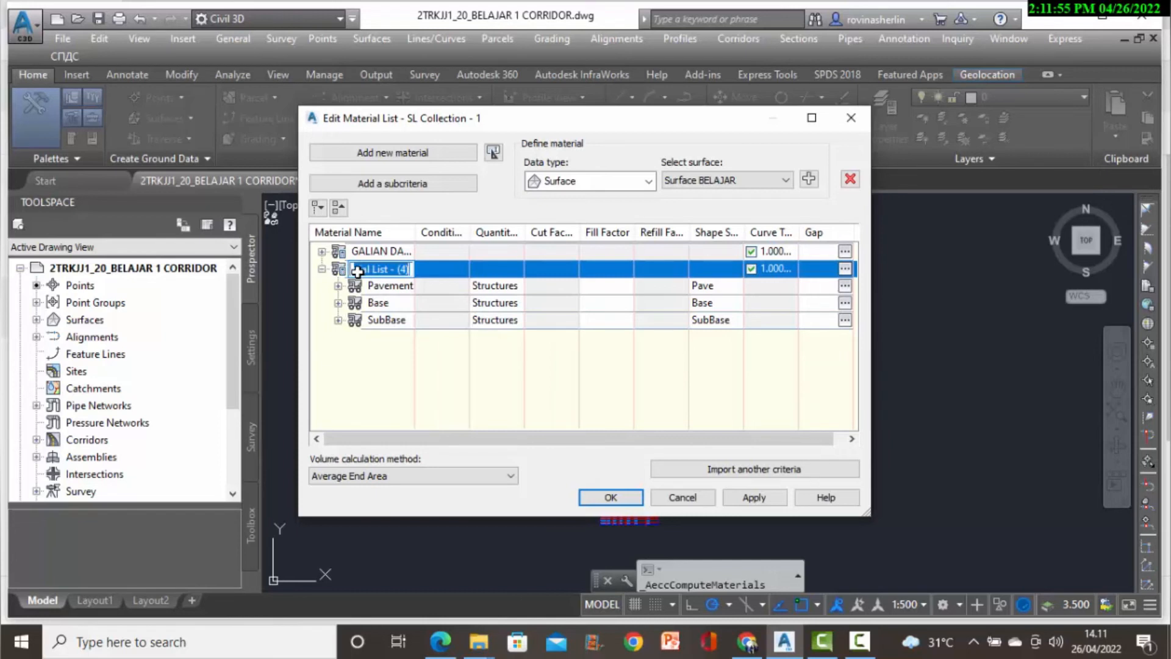
pyautogui.write('PER')
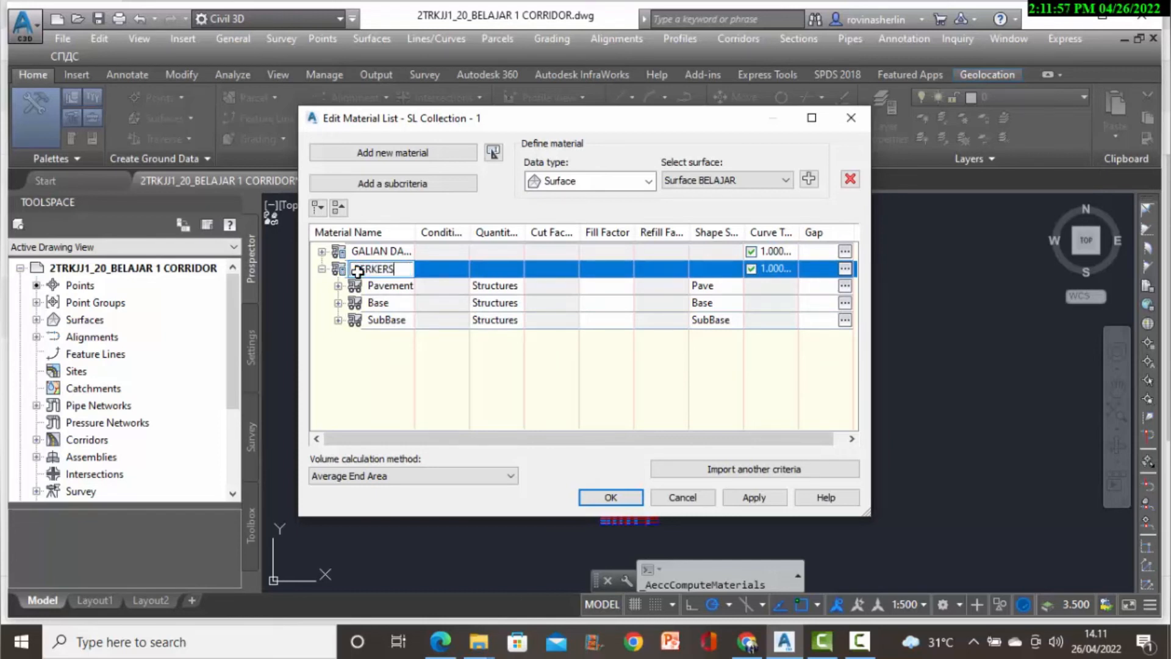
pyautogui.write('KERASAN')
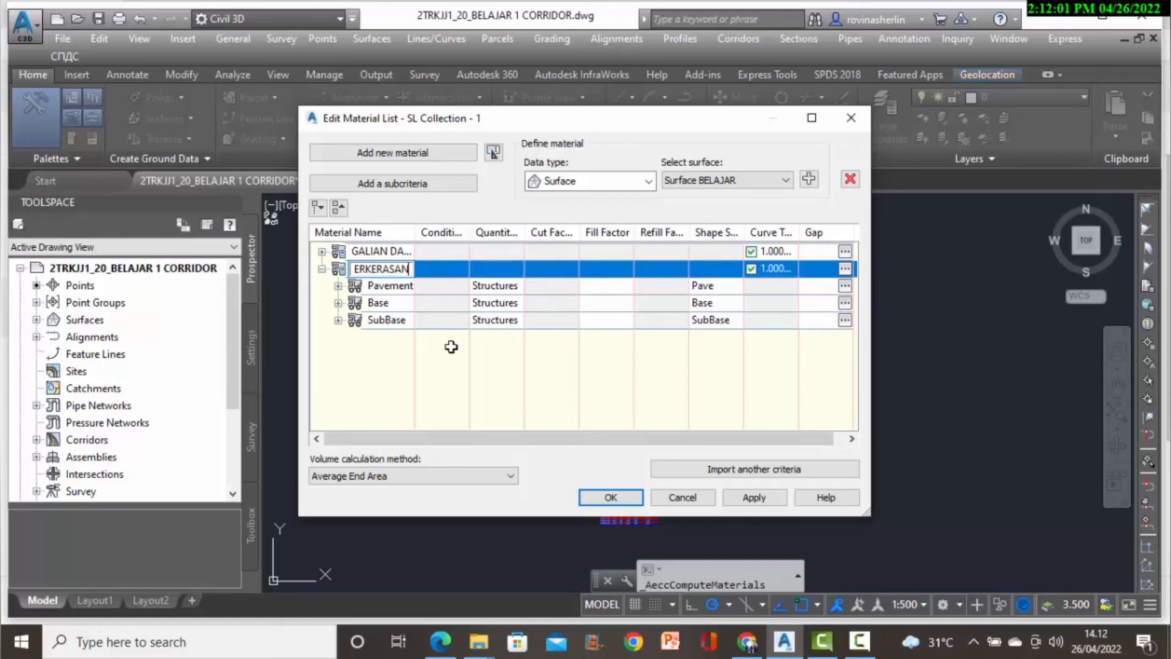
# Replace the Pavement material in the PERKERASAN list with a new material named PAVE, with quantity type Structures.
pyautogui.click(366, 289)
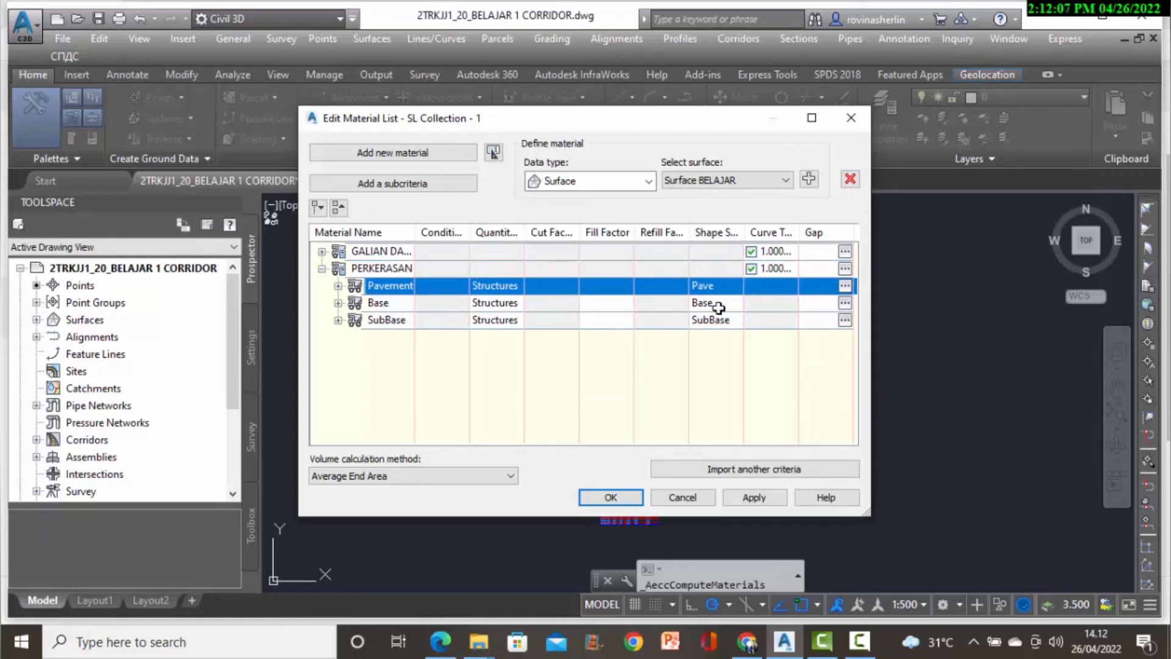
pyautogui.click(851, 178)
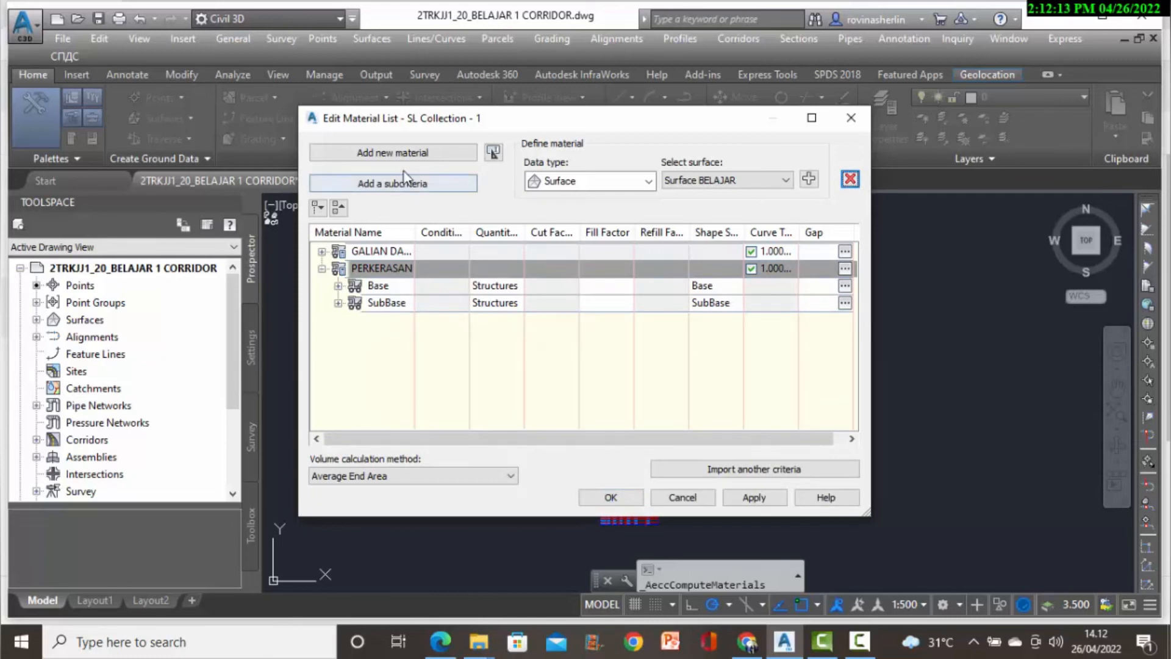
pyautogui.click(416, 154)
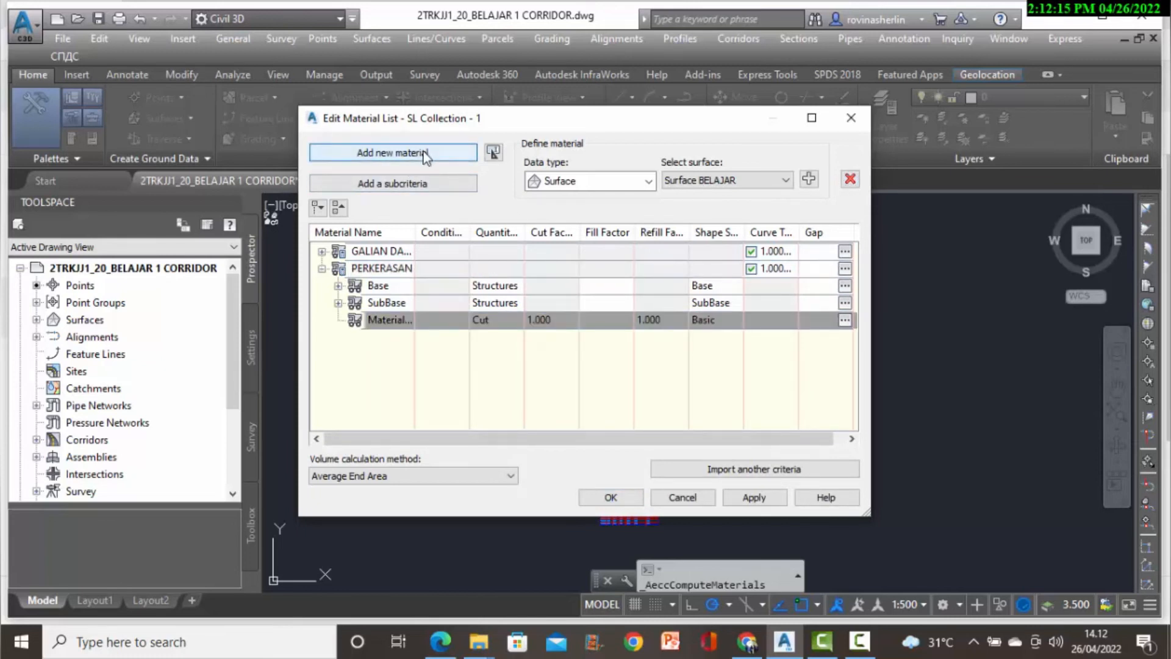
pyautogui.click(400, 319)
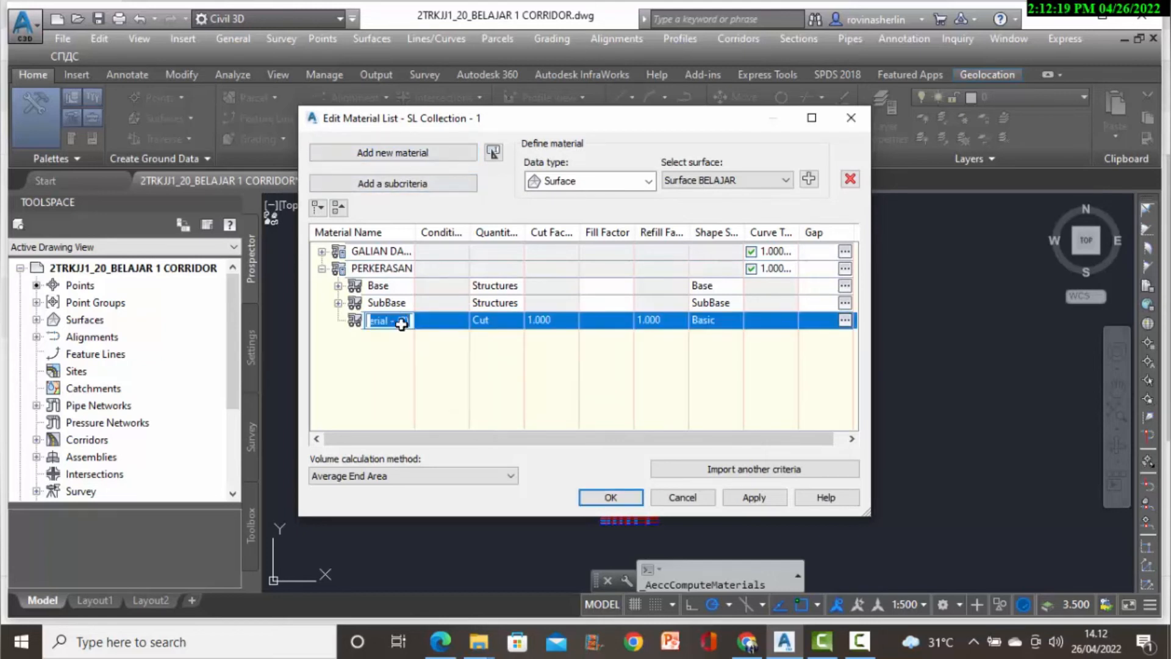
pyautogui.write('PAVE')
pyautogui.click(487, 322)
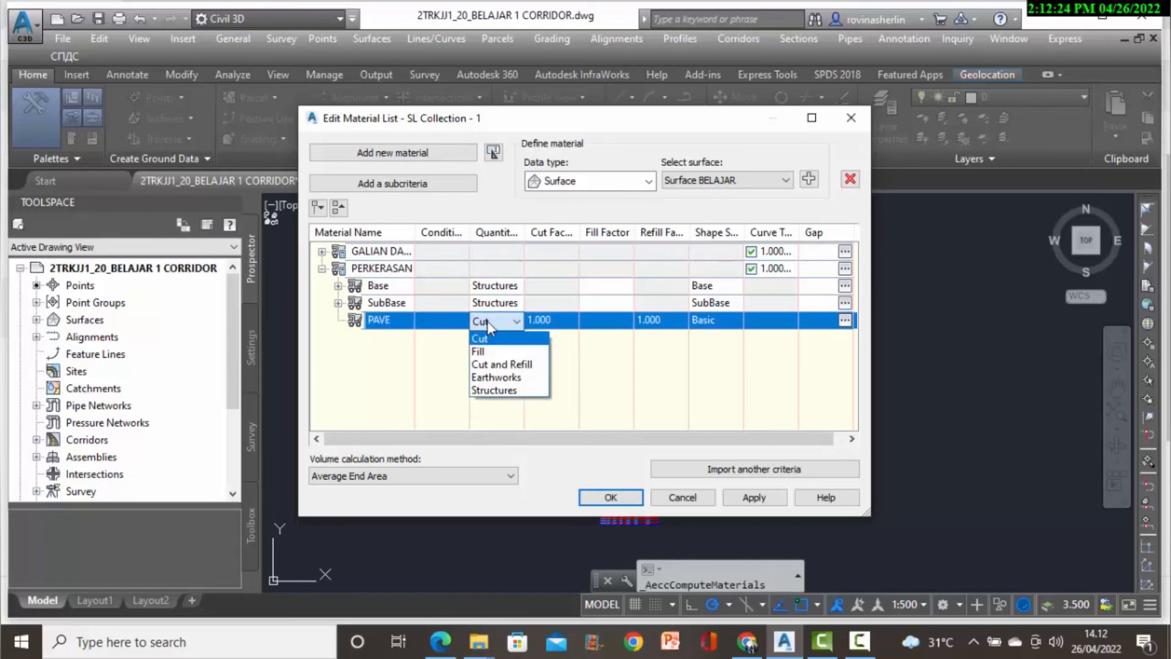
pyautogui.click(496, 390)
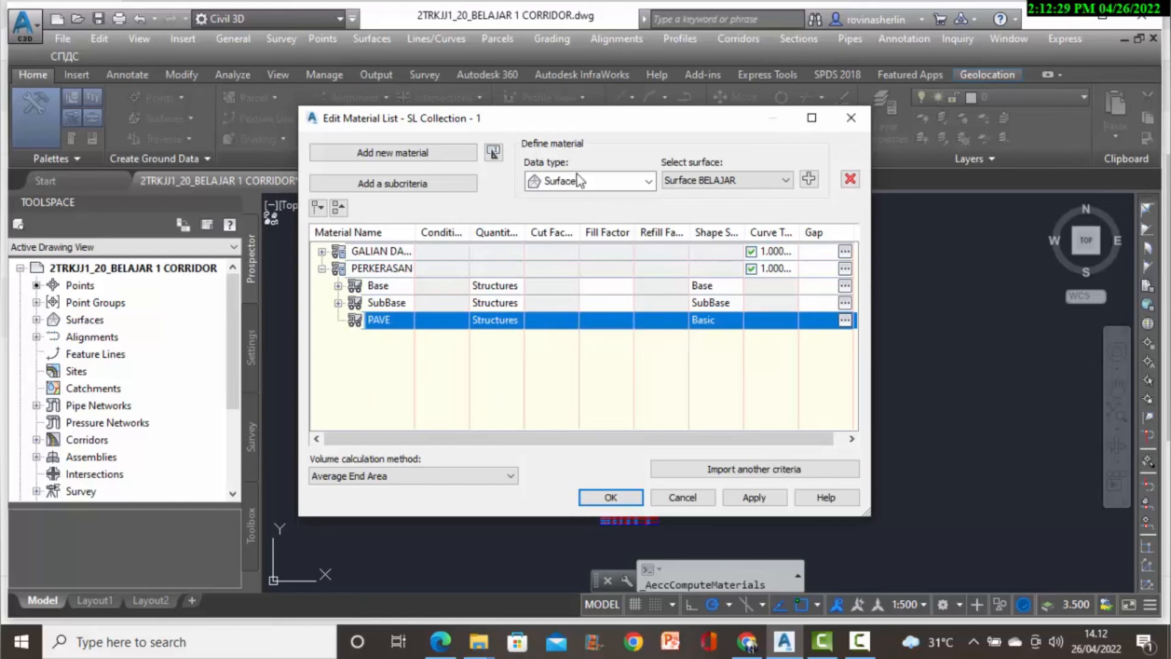
# Add the BELAJAR 1 corridor shapes Pave1 and Pave2 to the PAVE material and accept the edited material list.
pyautogui.click(650, 182)
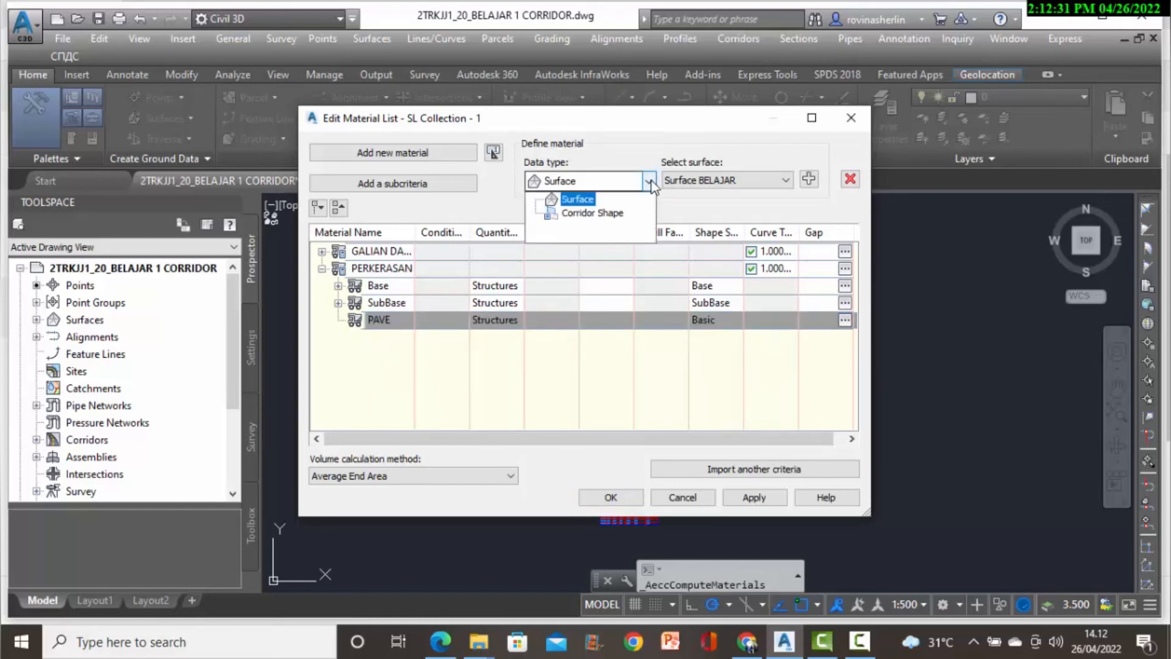
pyautogui.click(598, 213)
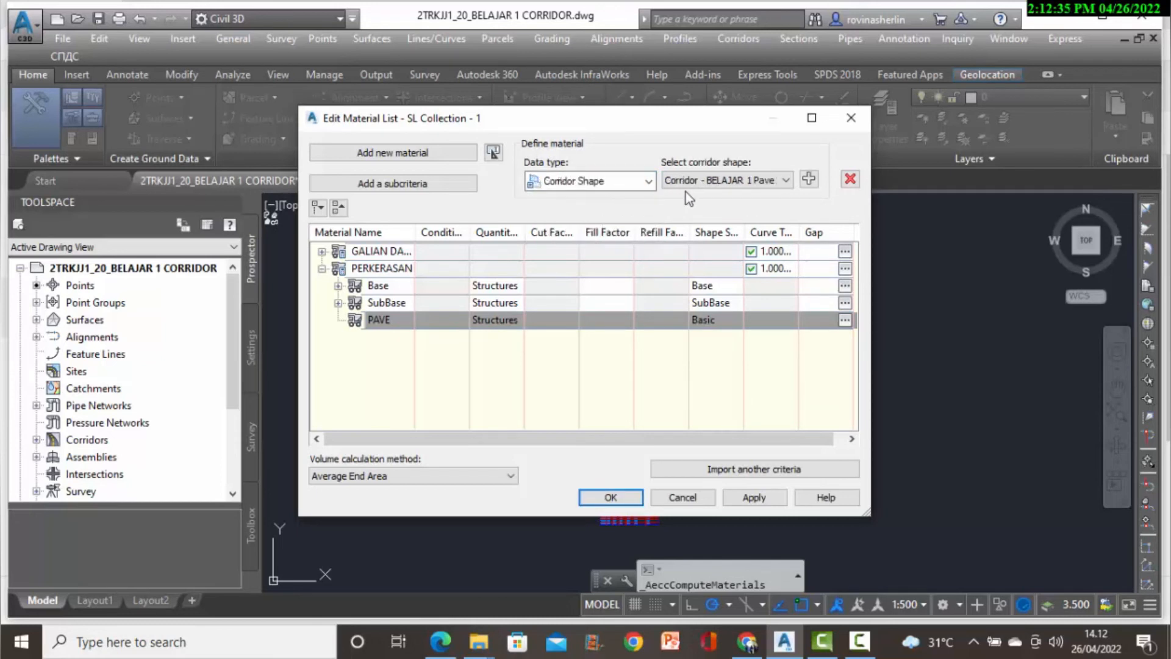
pyautogui.click(782, 187)
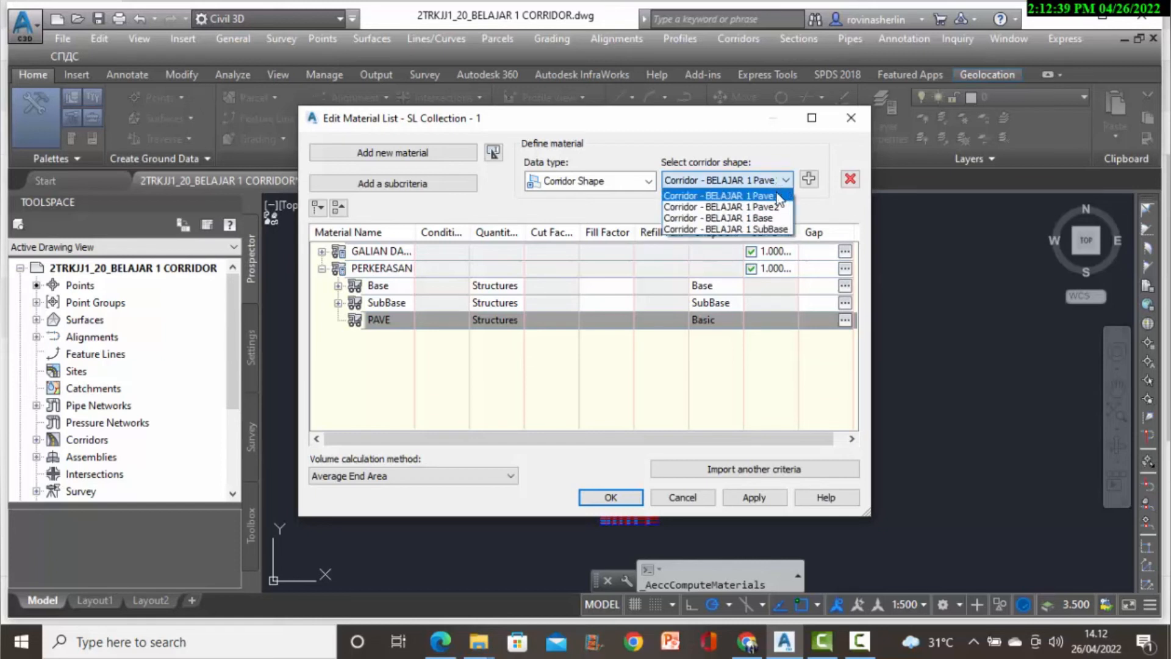
pyautogui.click(777, 193)
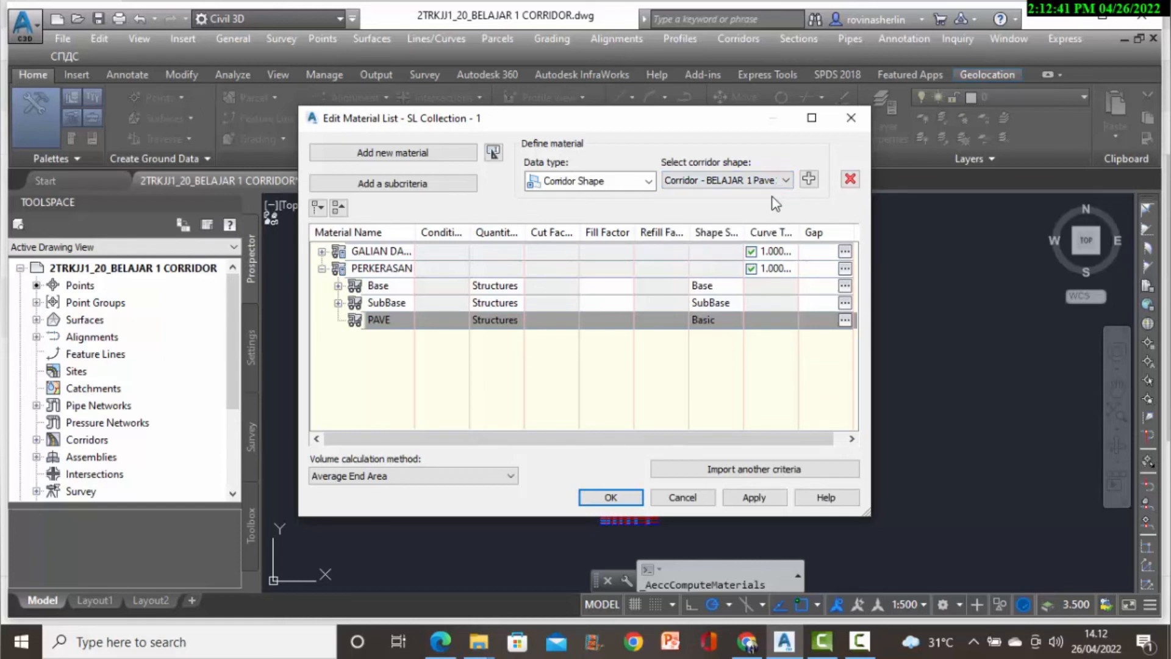
pyautogui.click(810, 180)
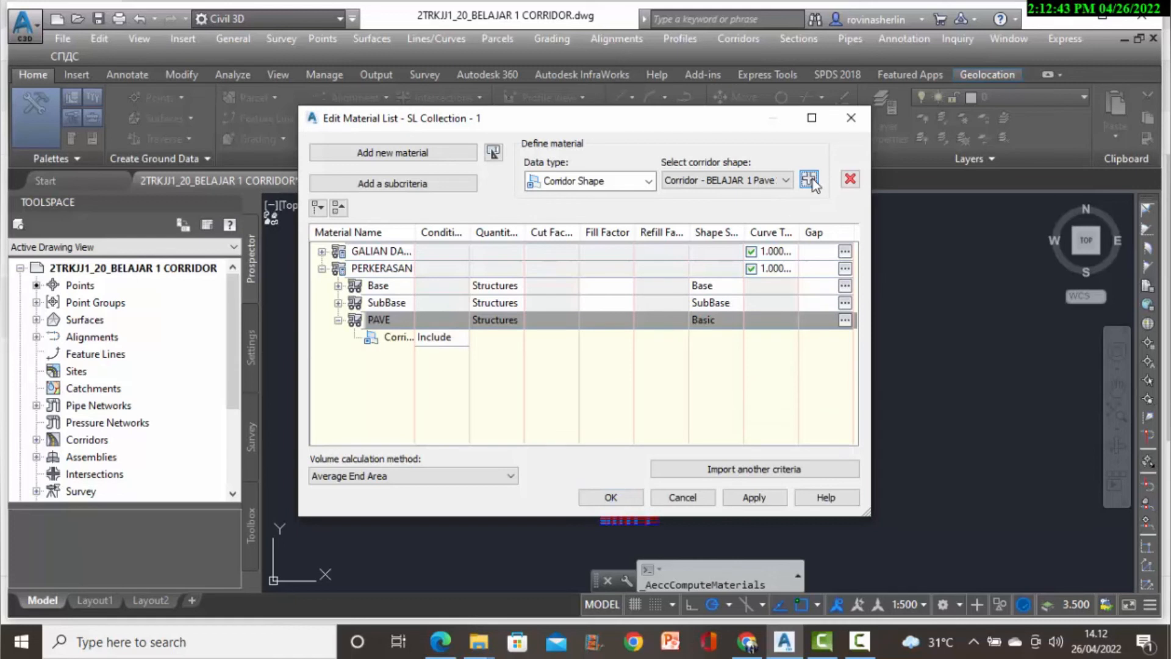
pyautogui.click(755, 186)
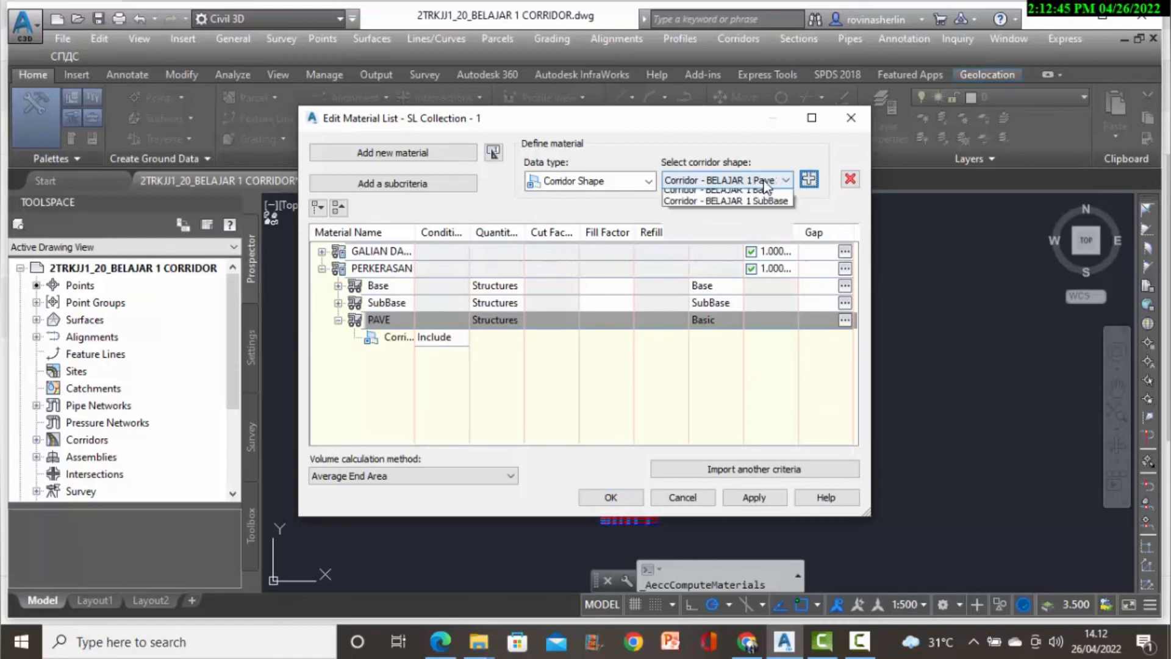
pyautogui.click(755, 207)
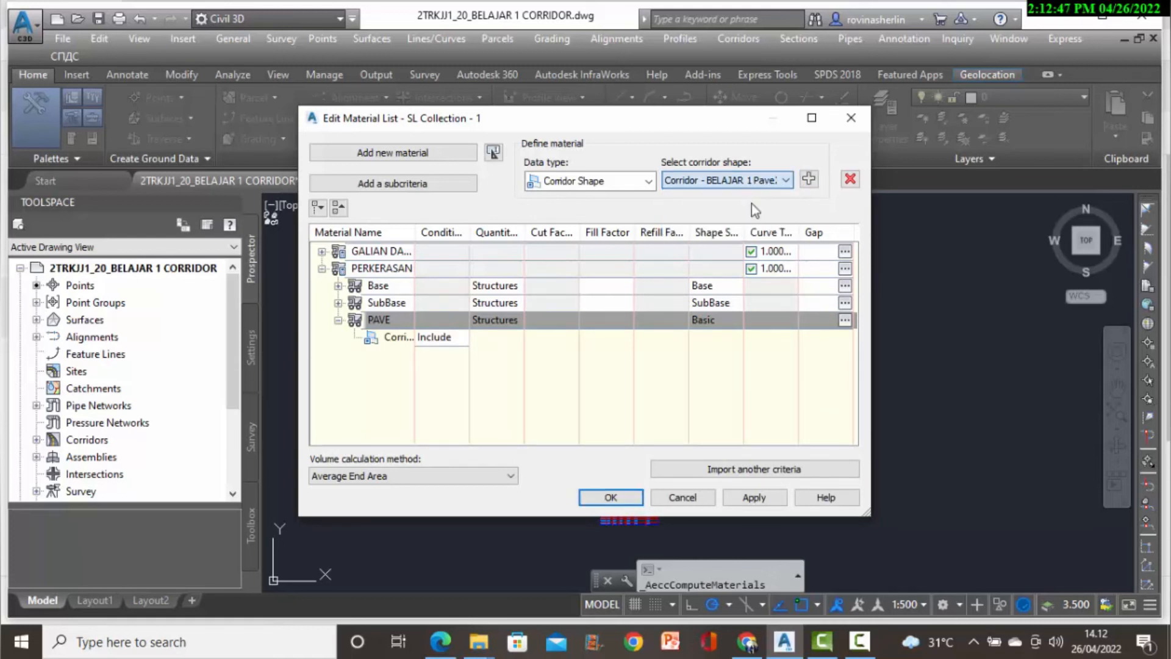
pyautogui.click(809, 180)
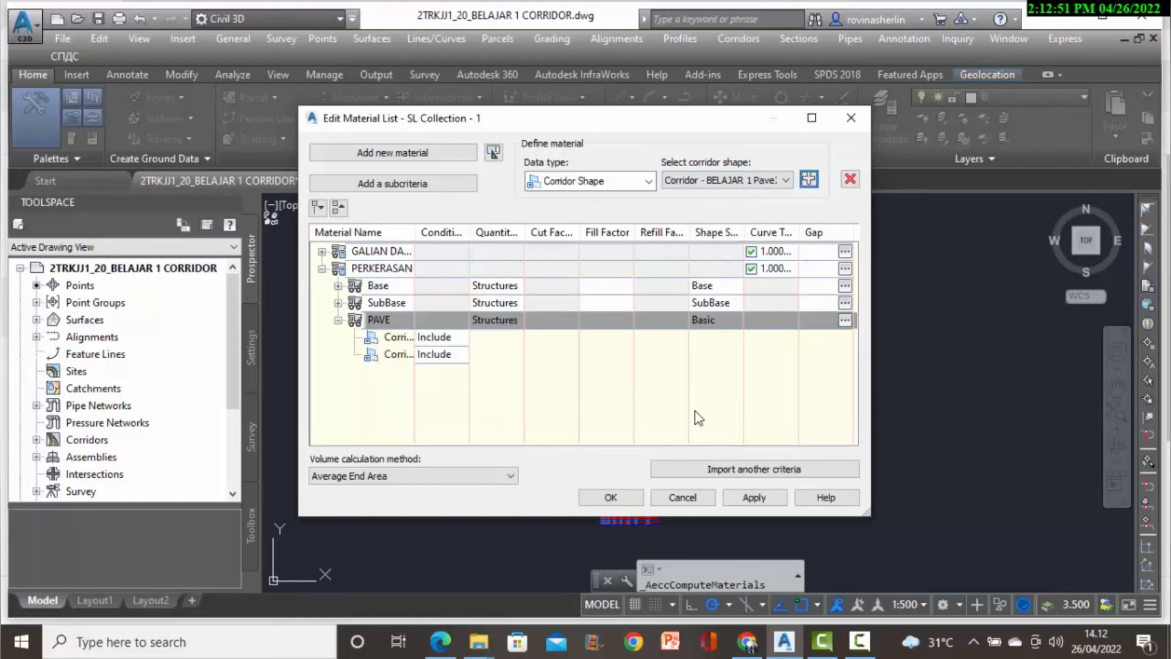
pyautogui.click(621, 496)
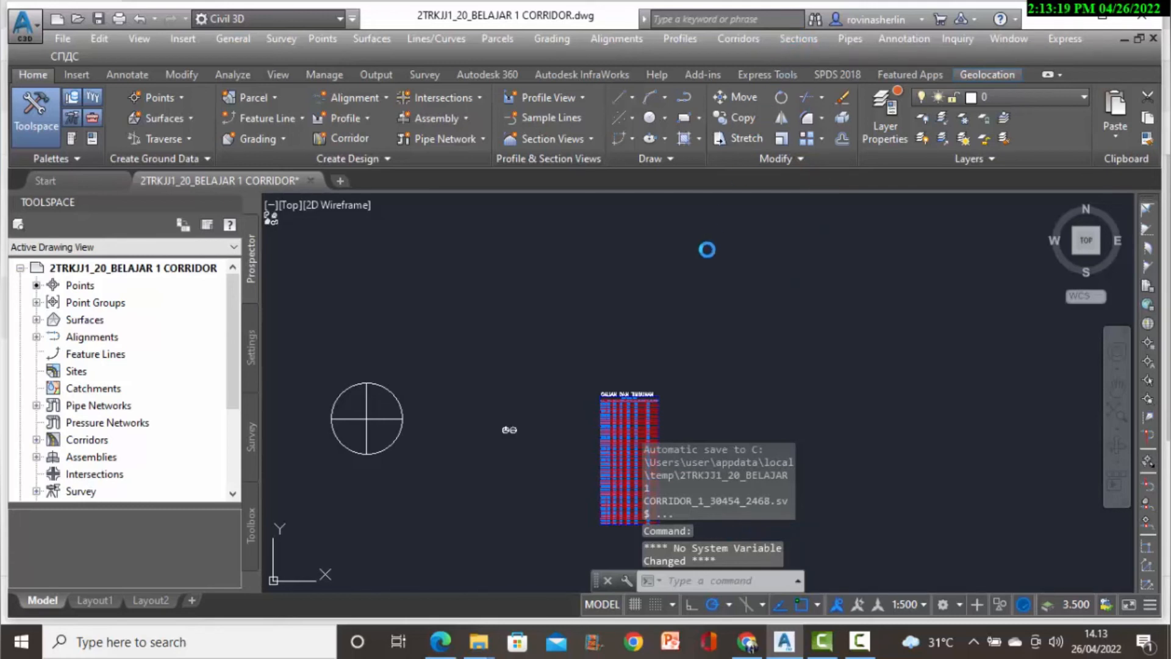
# Create a material volume table for PAVE from the PERKERASAN list, with maximum 200 rows per table, just right of the GALIAN DAN TIMBUNAN table.
pyautogui.click(805, 39)
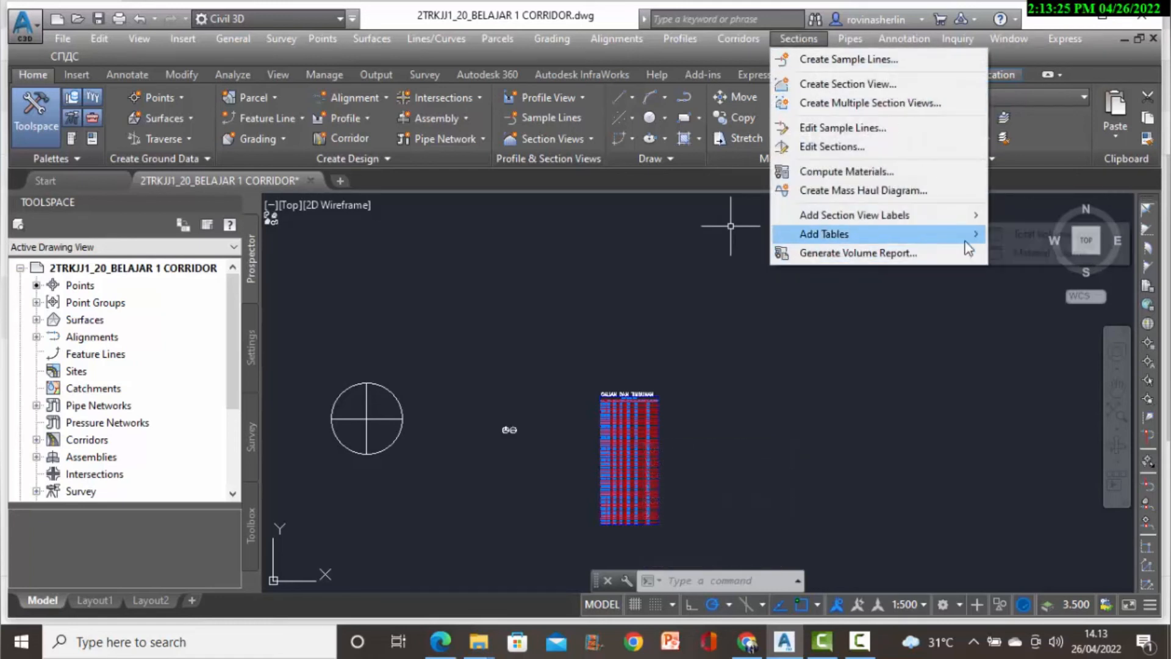
pyautogui.moveTo(968, 244)
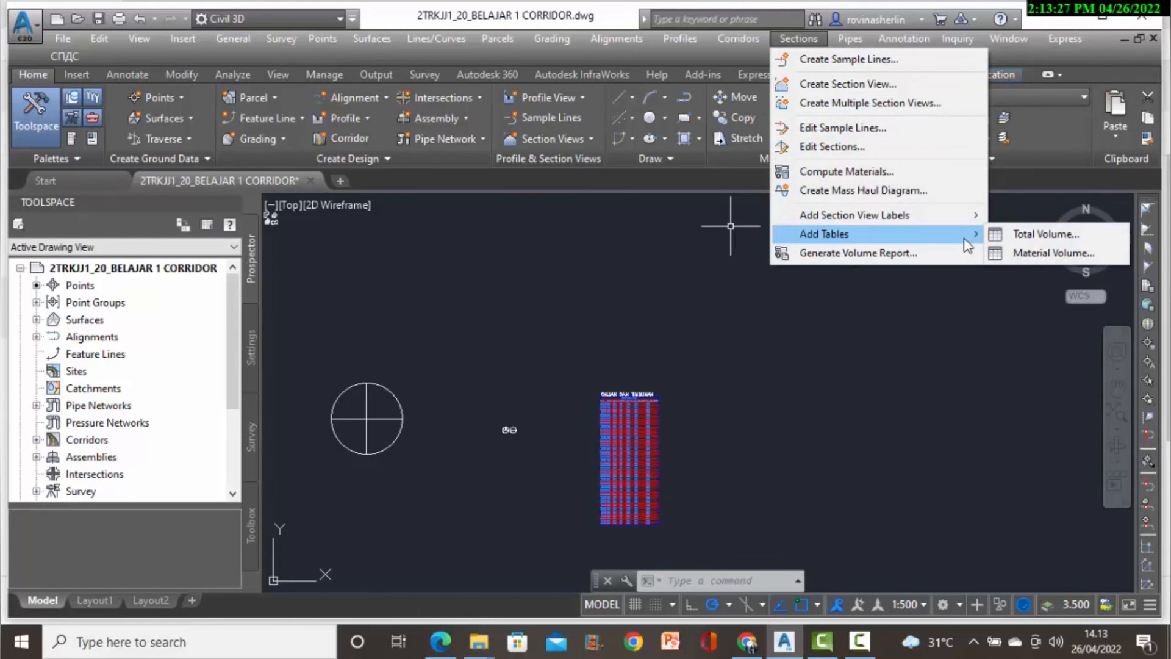
pyautogui.click(1037, 253)
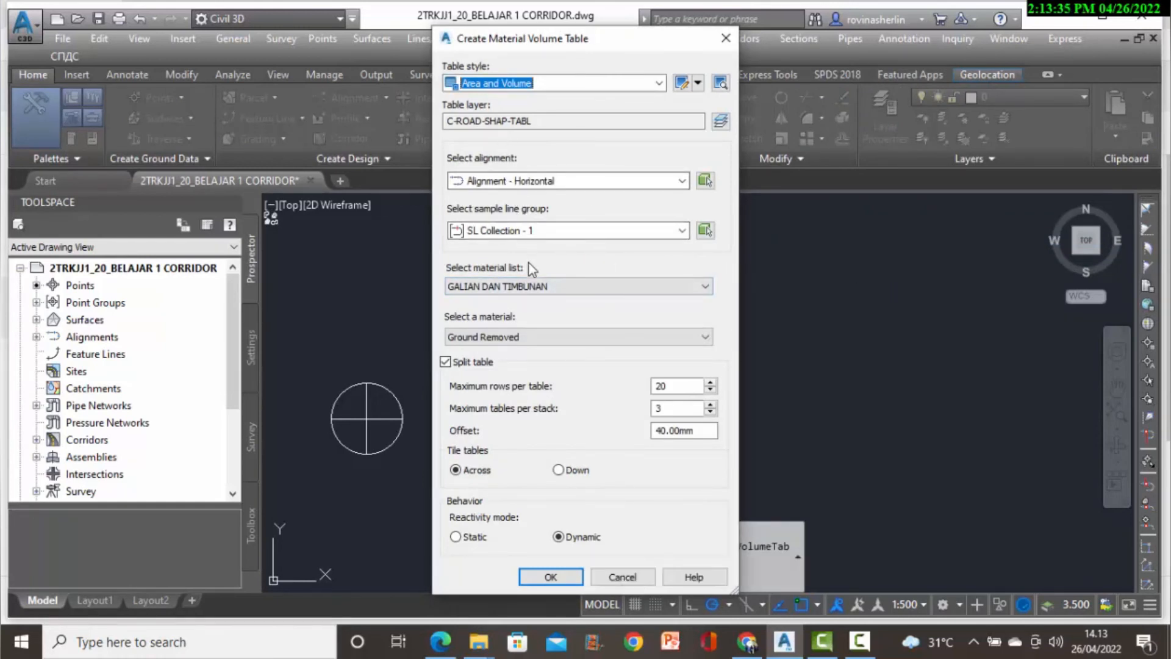
pyautogui.click(610, 288)
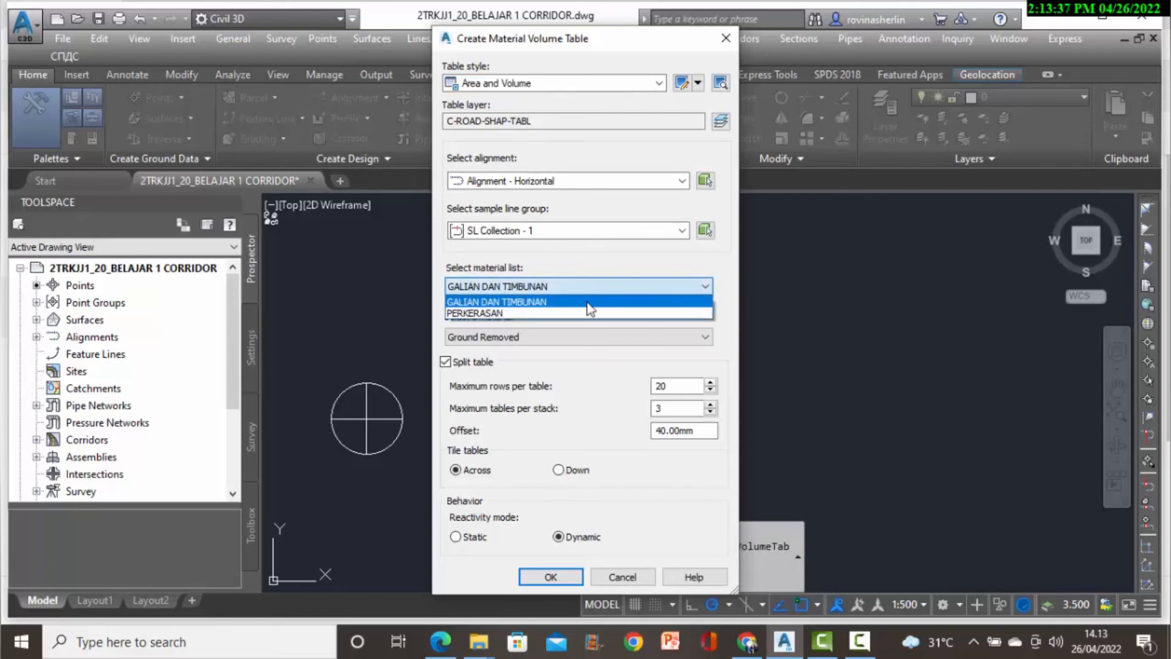
pyautogui.click(555, 314)
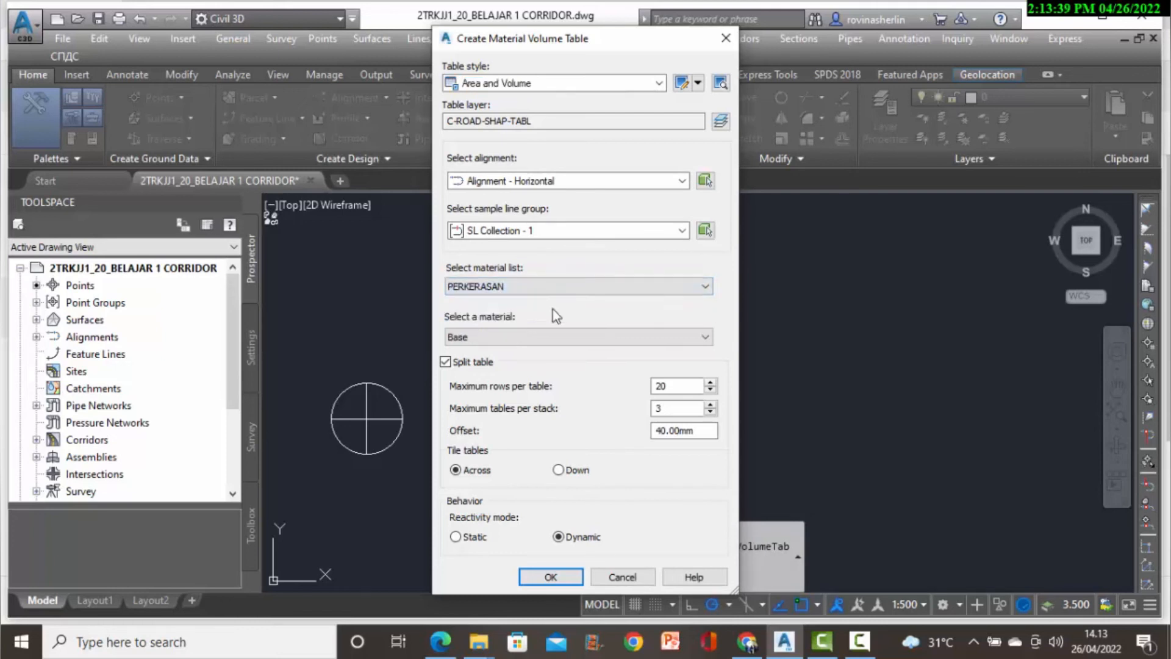
pyautogui.click(527, 342)
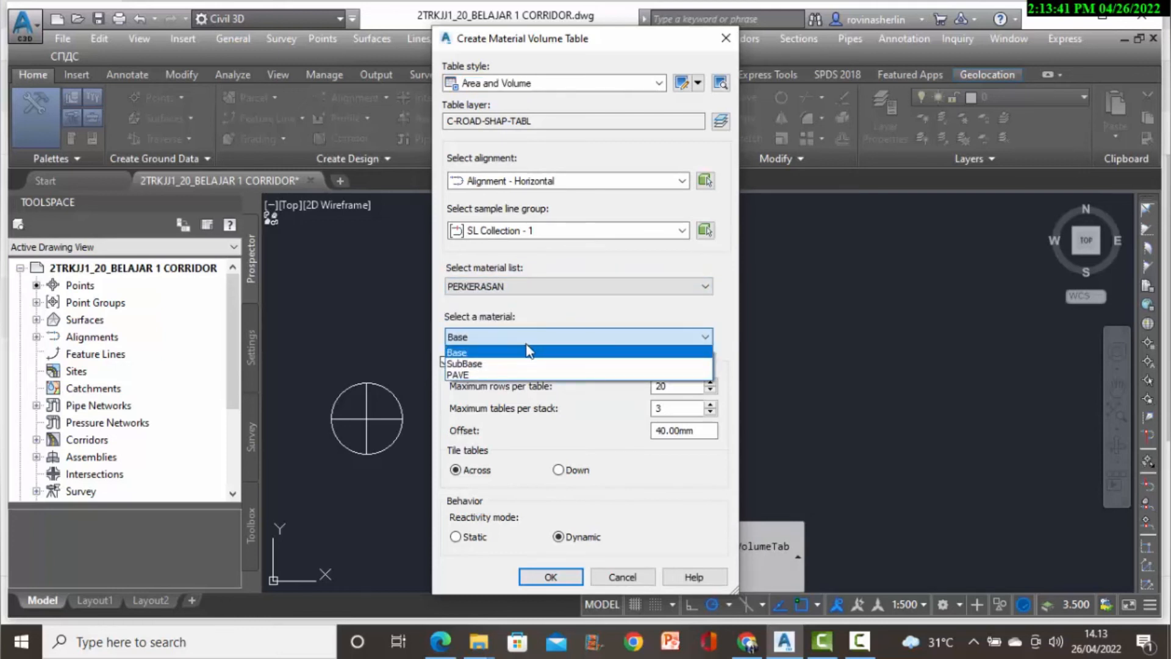
pyautogui.click(514, 374)
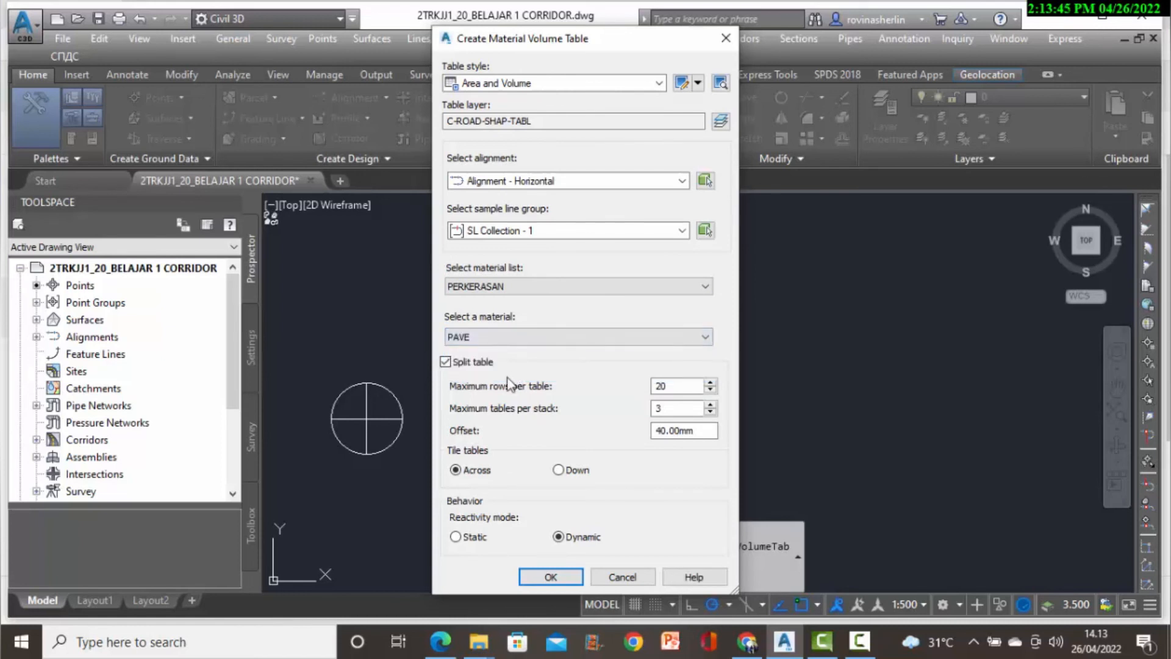
pyautogui.click(676, 386)
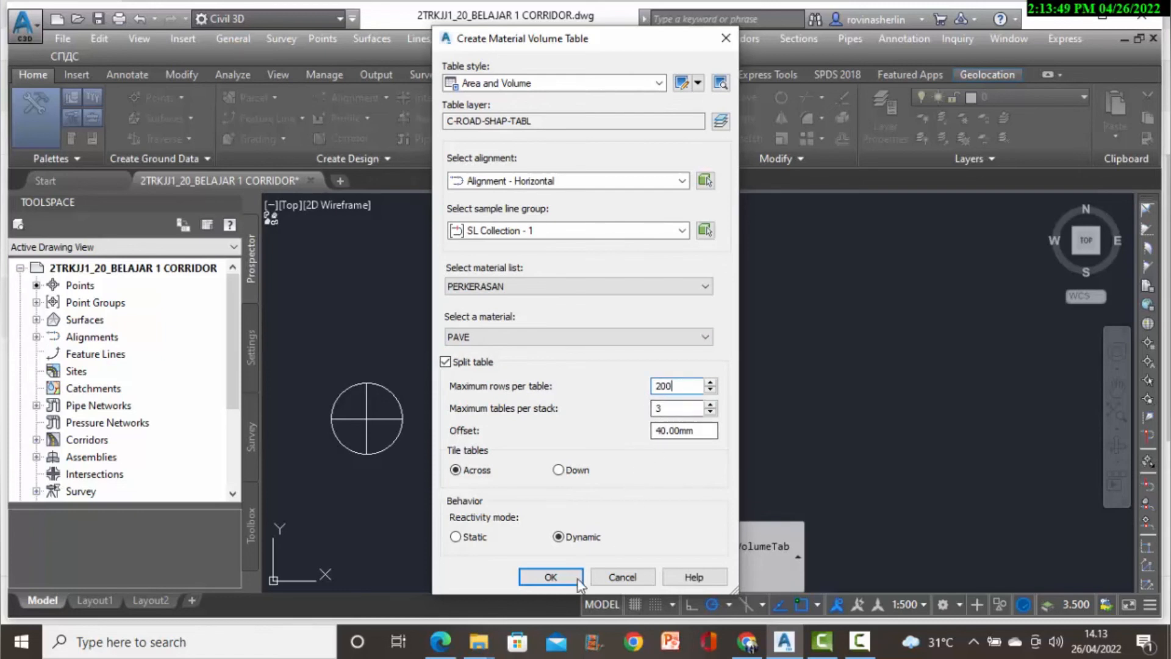
pyautogui.click(551, 576)
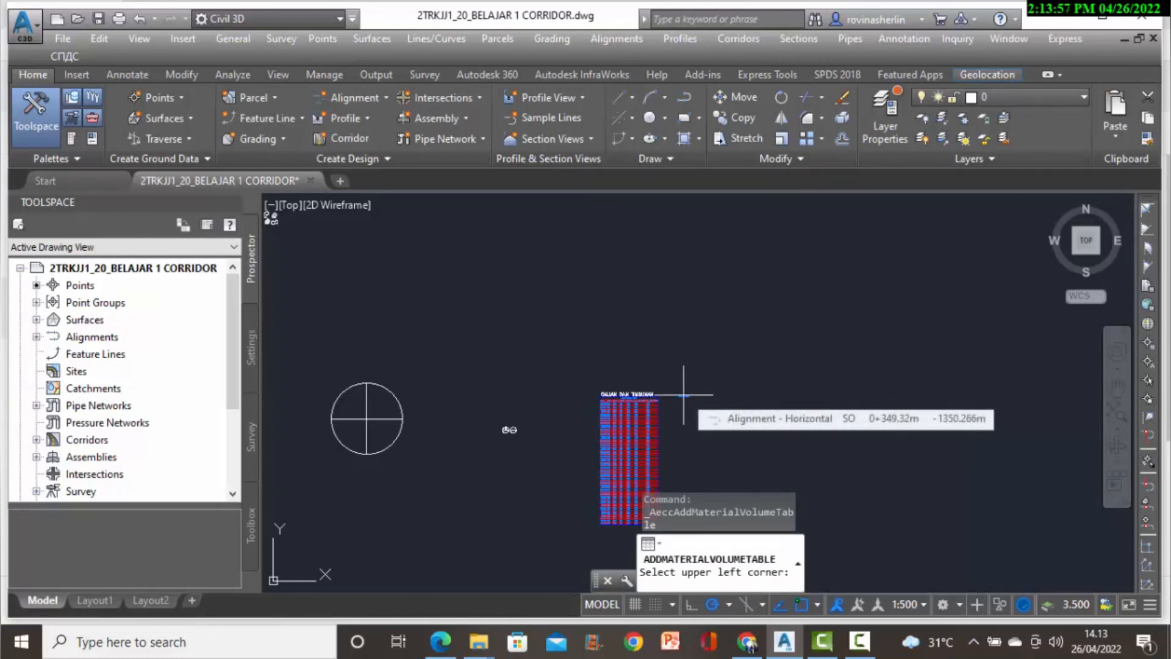
pyautogui.click(683, 396)
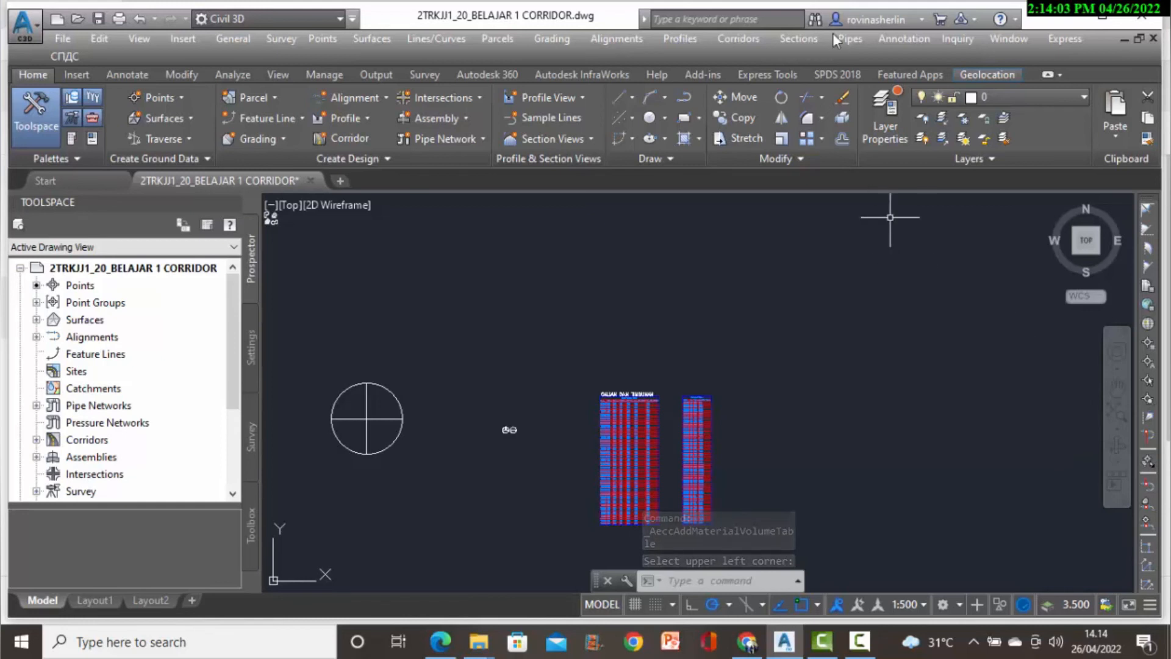
# Create a material volume table for Base from the PERKERASAN list, with maximum 200 rows per table, just right of the PAVE table.
pyautogui.click(795, 40)
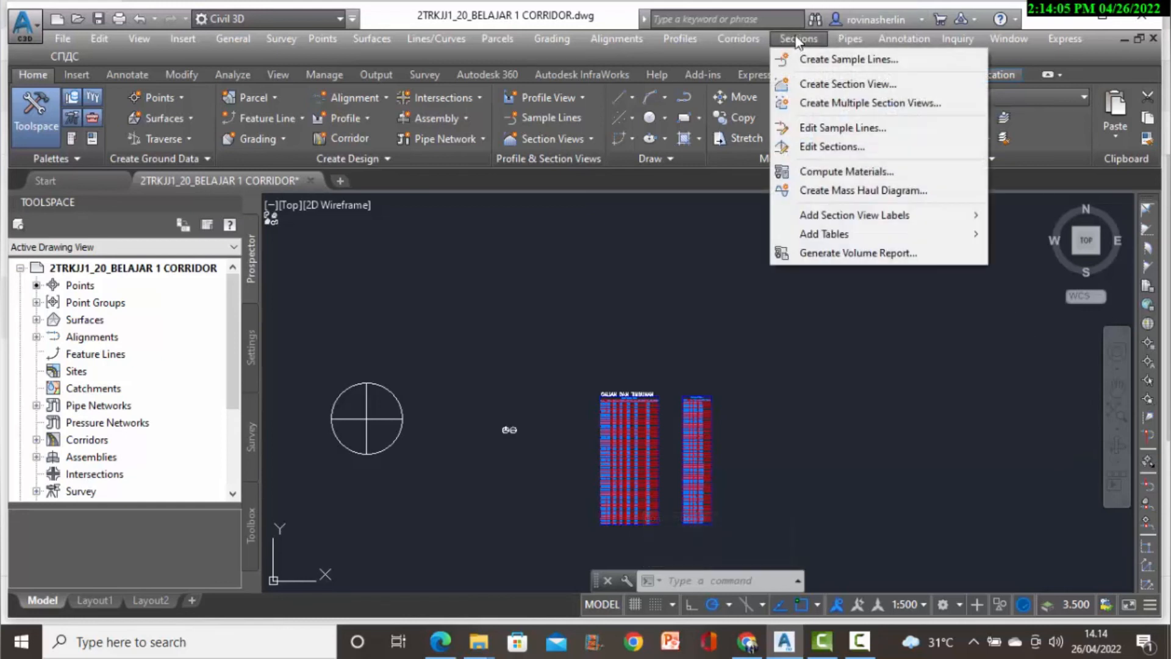
pyautogui.moveTo(918, 237)
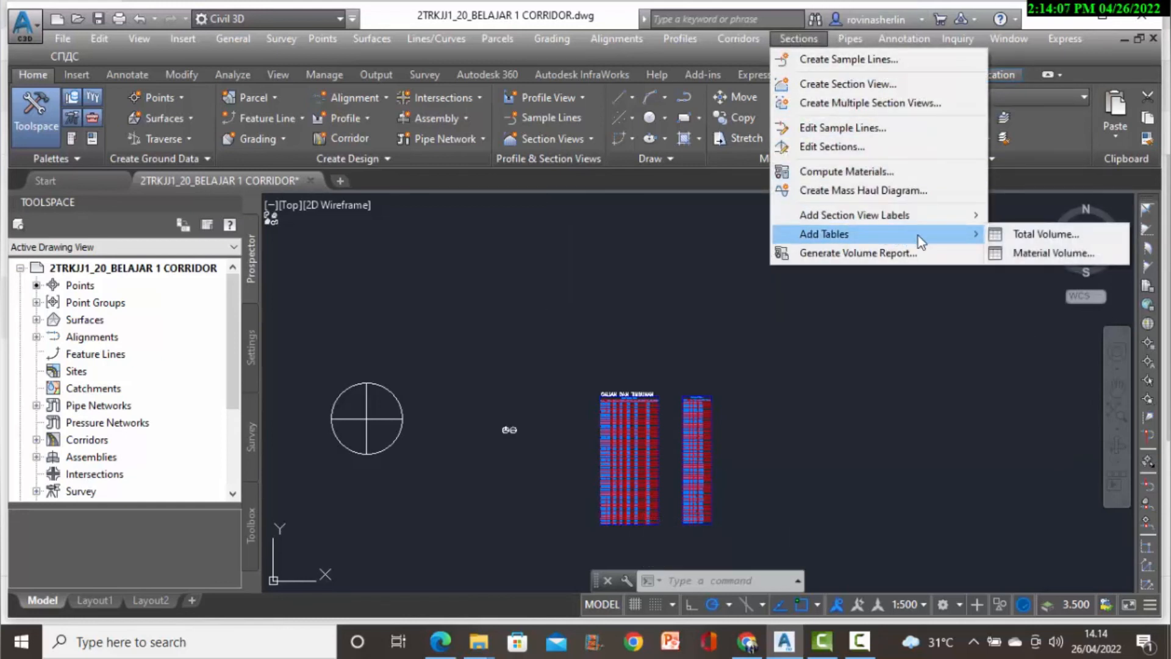
pyautogui.click(1004, 253)
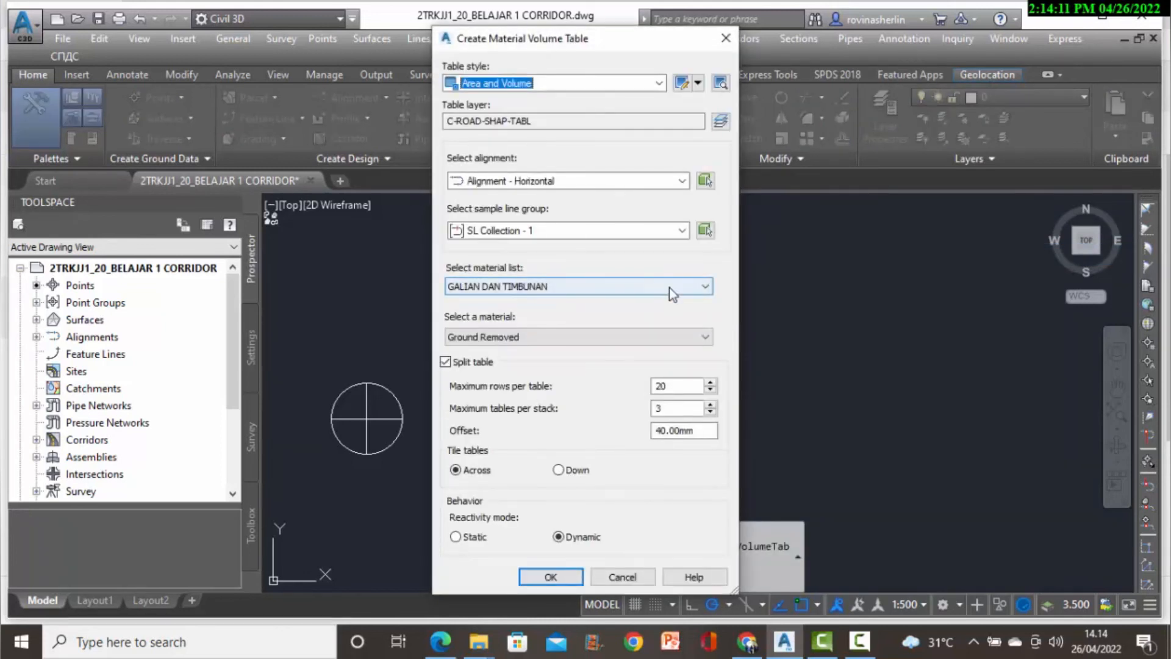
pyautogui.click(671, 288)
pyautogui.click(606, 314)
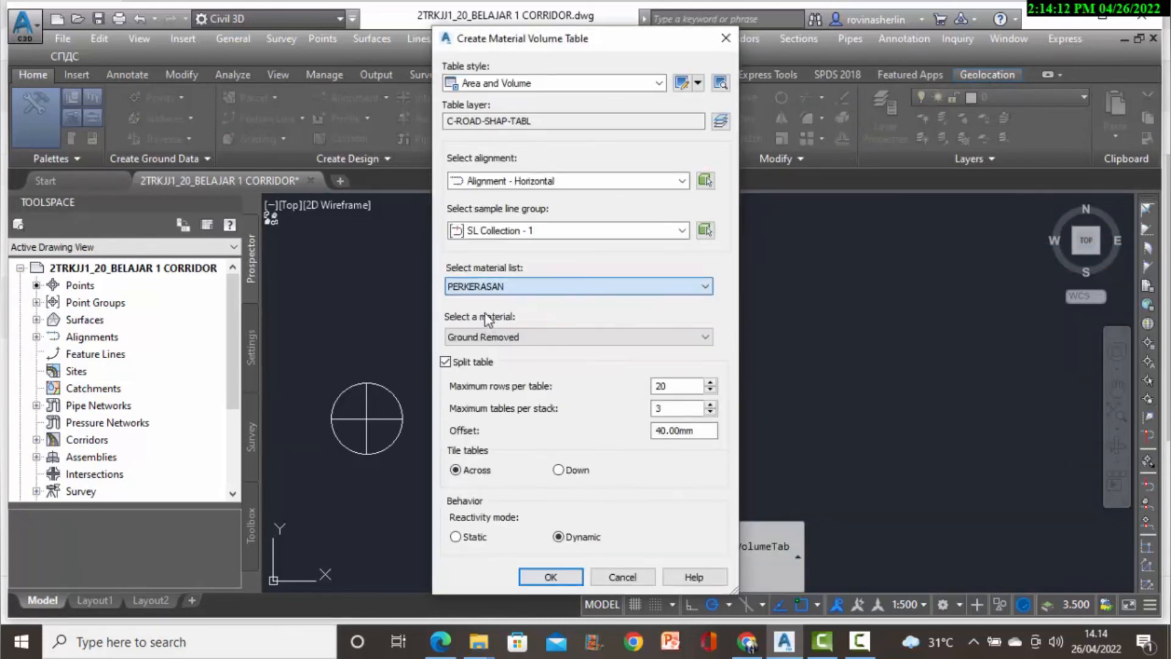
pyautogui.click(541, 339)
pyautogui.click(513, 354)
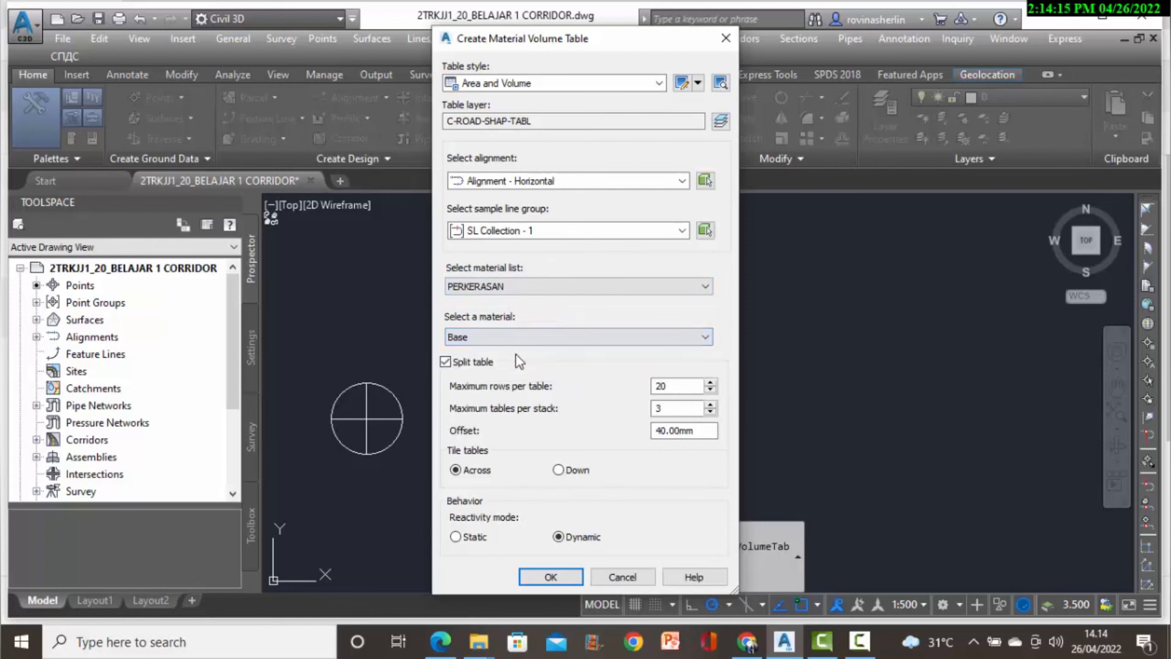
pyautogui.click(679, 384)
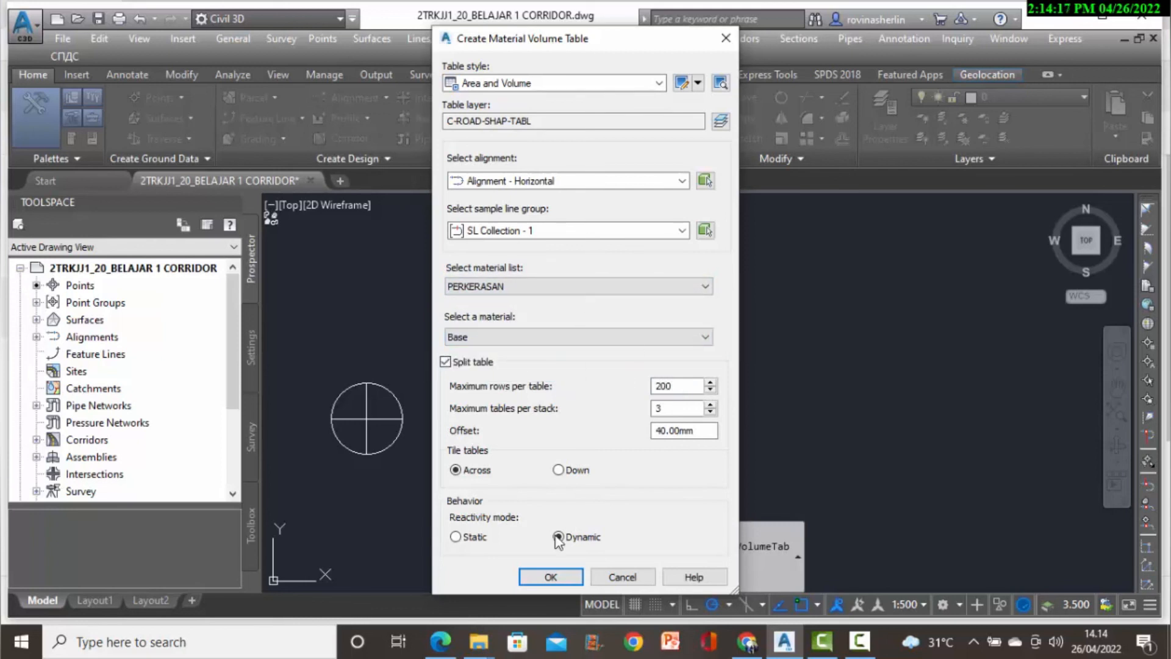
pyautogui.click(540, 576)
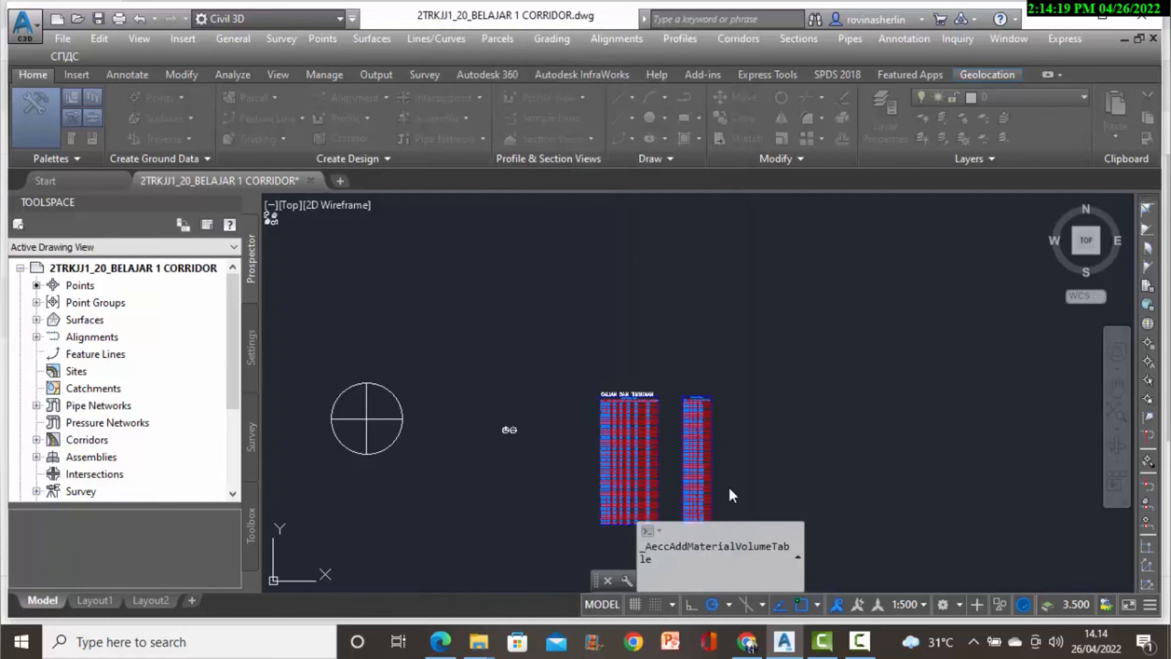
pyautogui.click(746, 400)
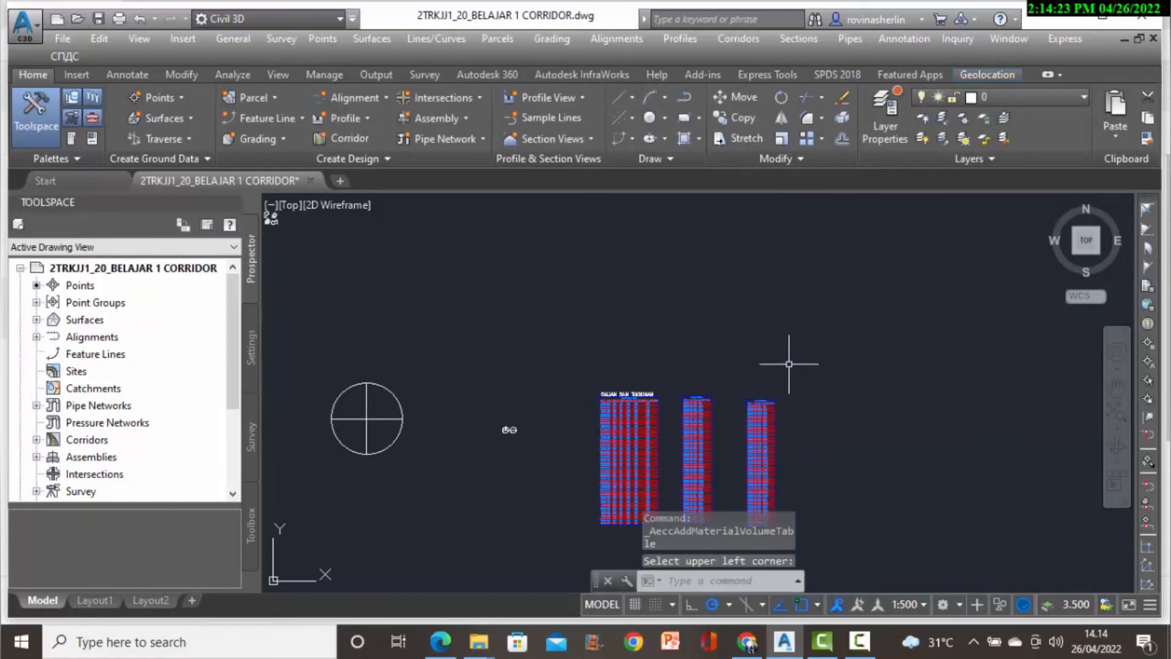
# Create a material volume table for SubBase from the PERKERASAN list, raising the maximum rows per table, just right of the Base table.
pyautogui.click(800, 38)
pyautogui.moveTo(881, 235)
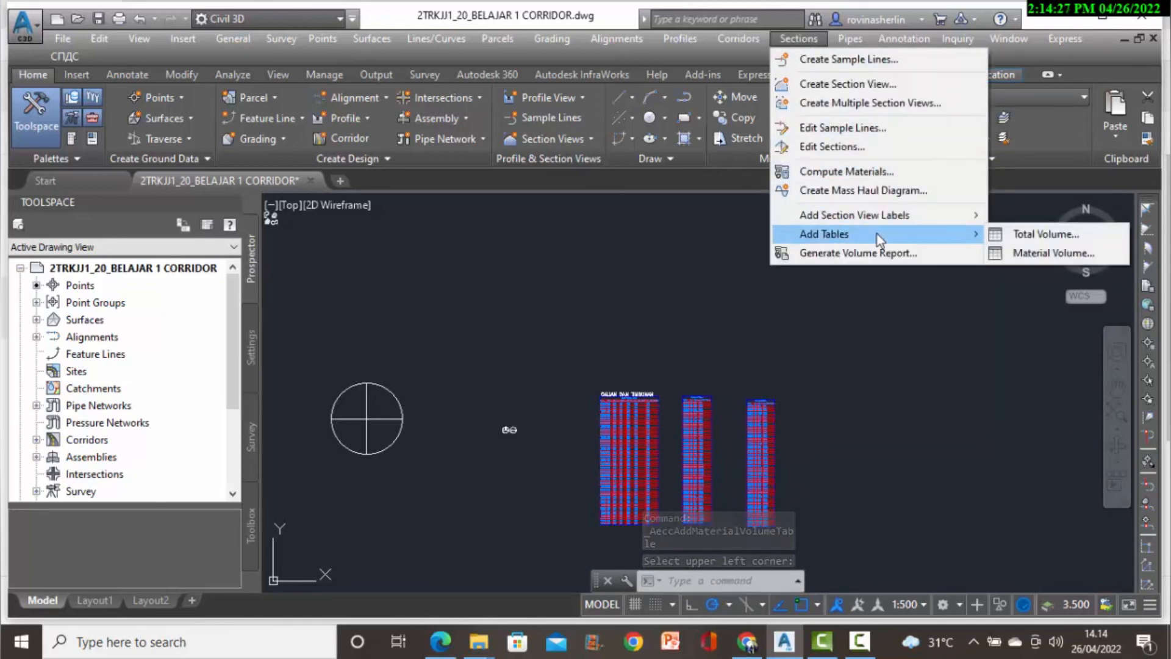
pyautogui.click(1001, 252)
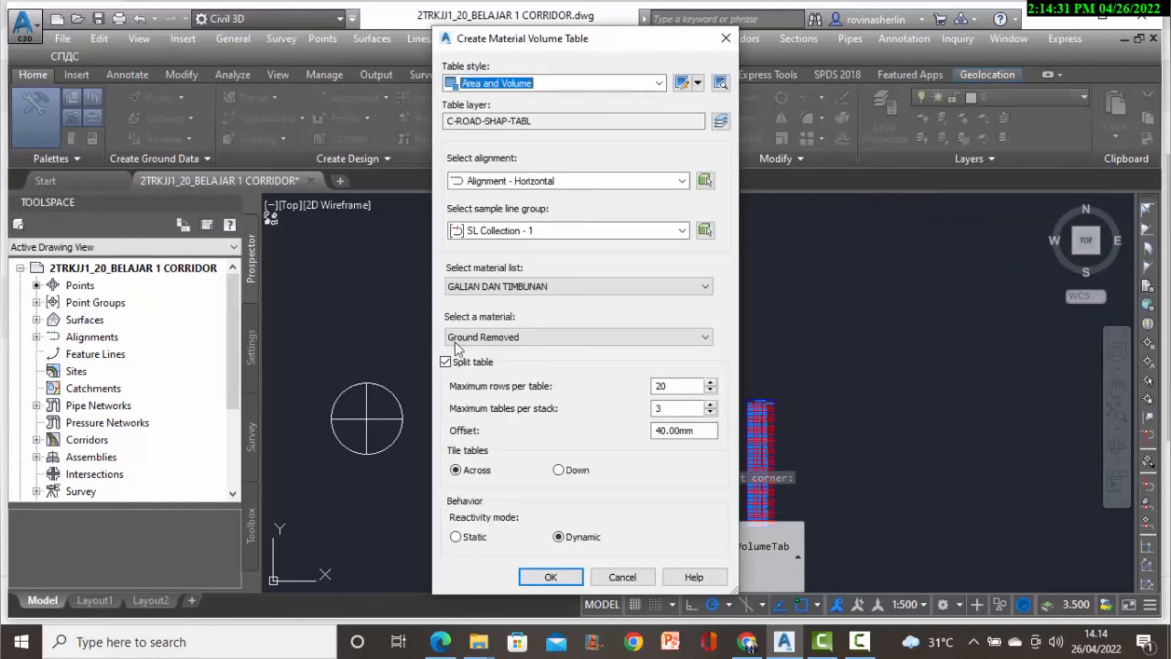
pyautogui.click(618, 292)
pyautogui.click(549, 320)
pyautogui.click(547, 339)
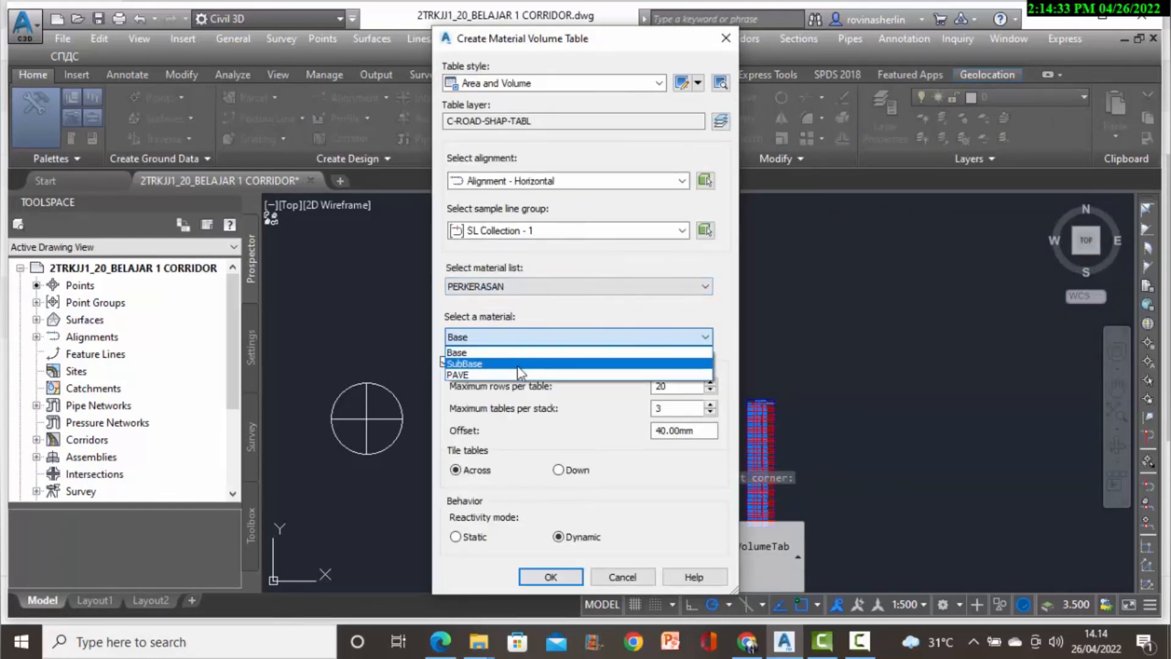
pyautogui.click(518, 370)
pyautogui.click(698, 387)
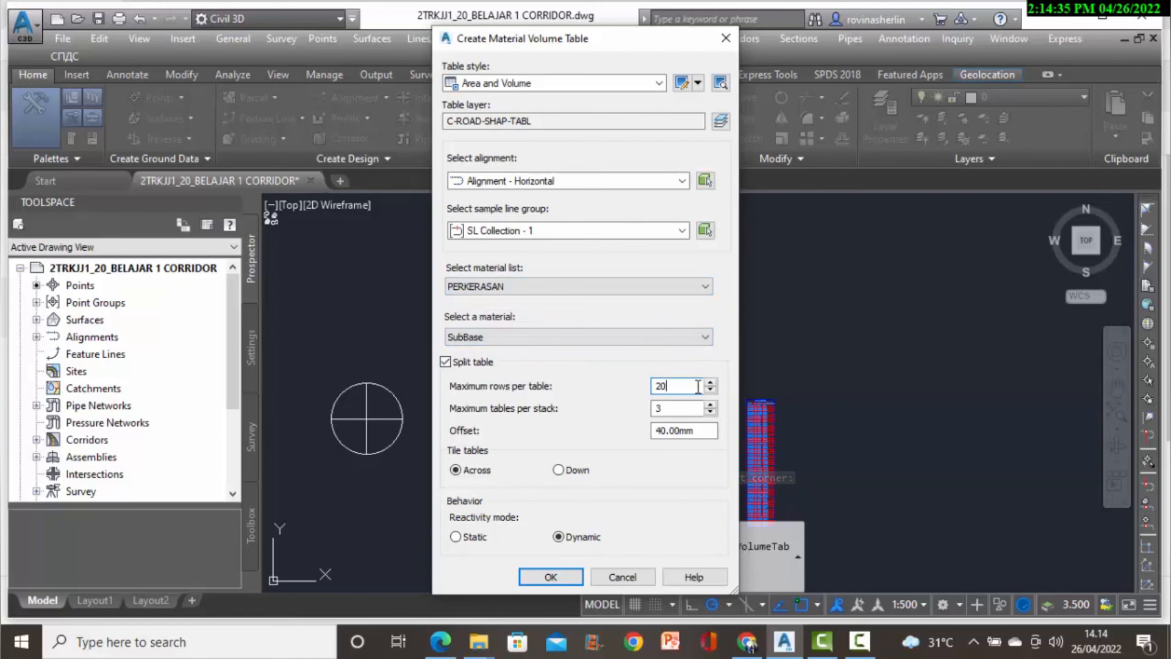
pyautogui.click(551, 576)
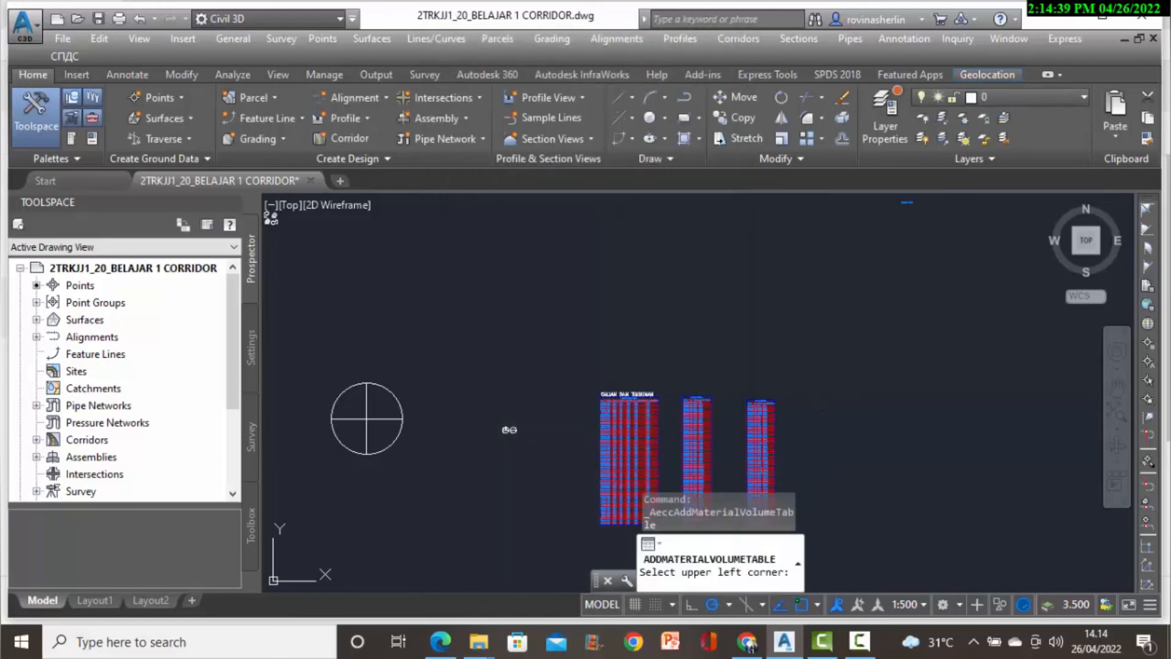
pyautogui.click(800, 399)
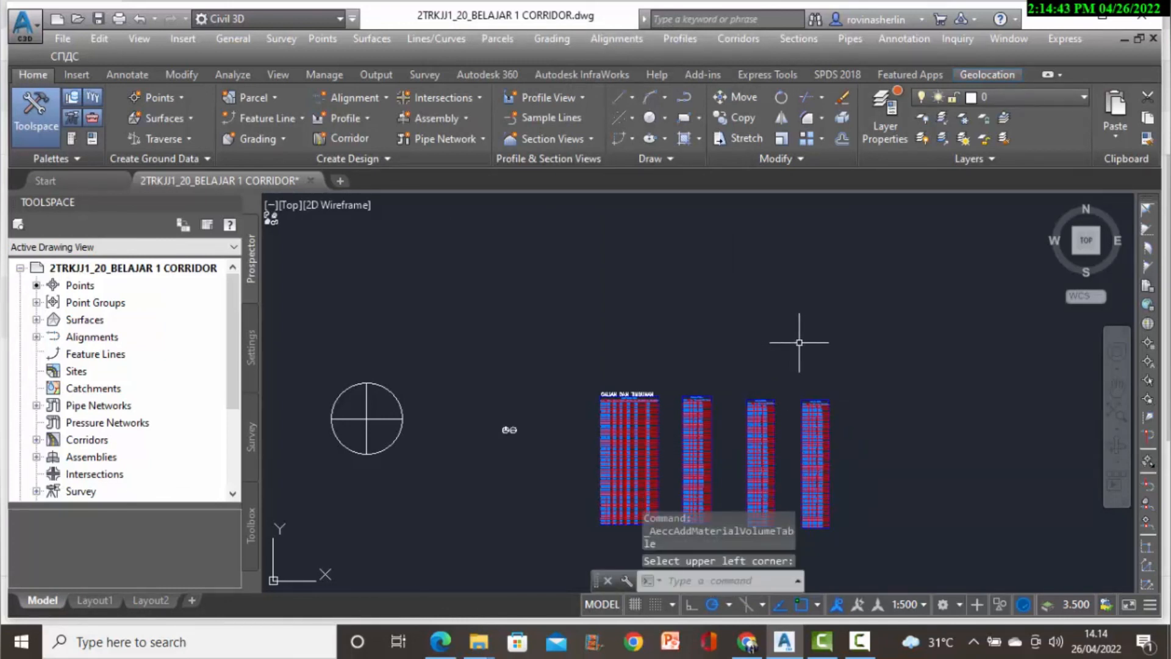
# Copy the GALIAN DAN TIMBUNAN title to the upper left corner of each of the three material tables.
pyautogui.click(635, 388)
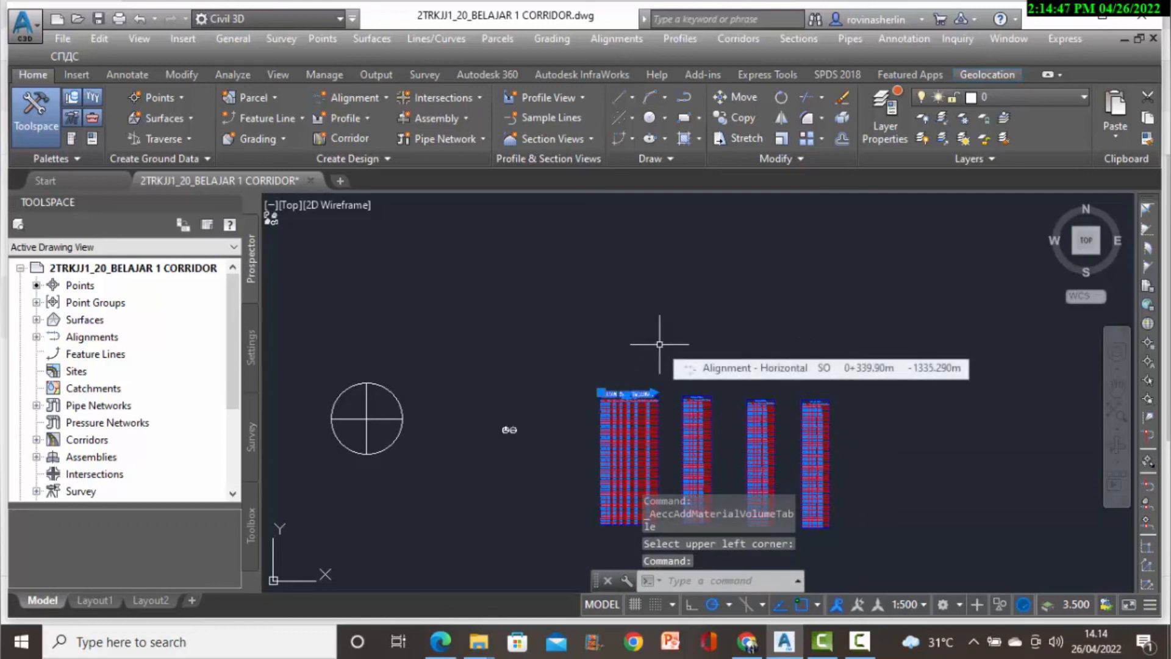
pyautogui.write('CO')
pyautogui.press('Return')
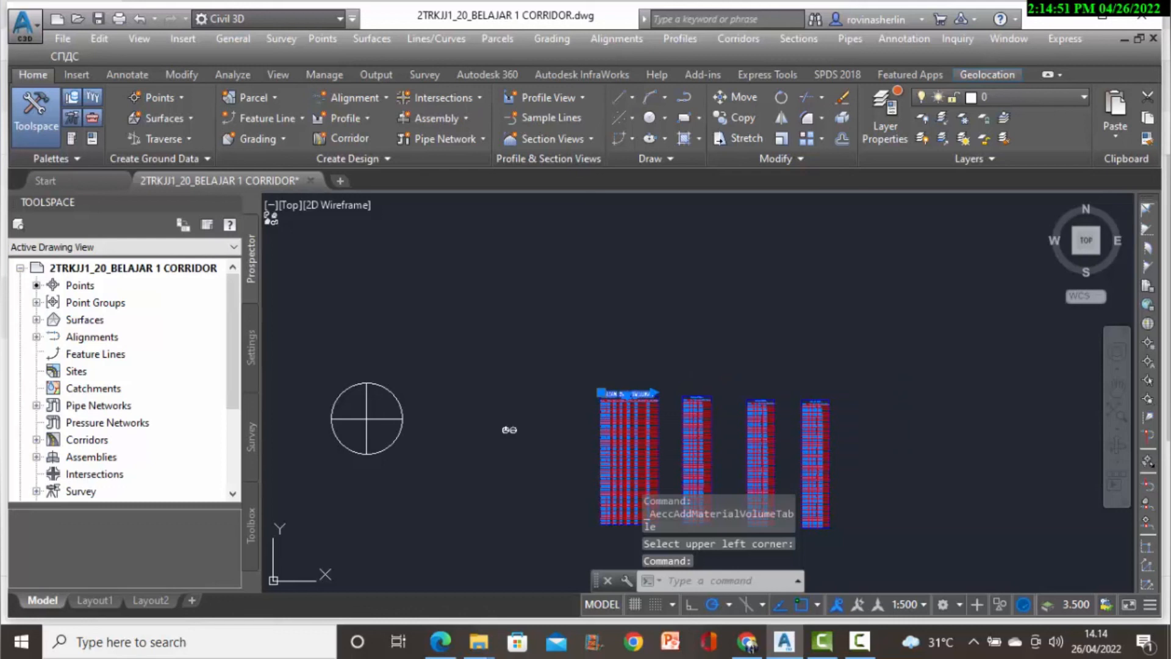
pyautogui.scroll(4, 756, 348)
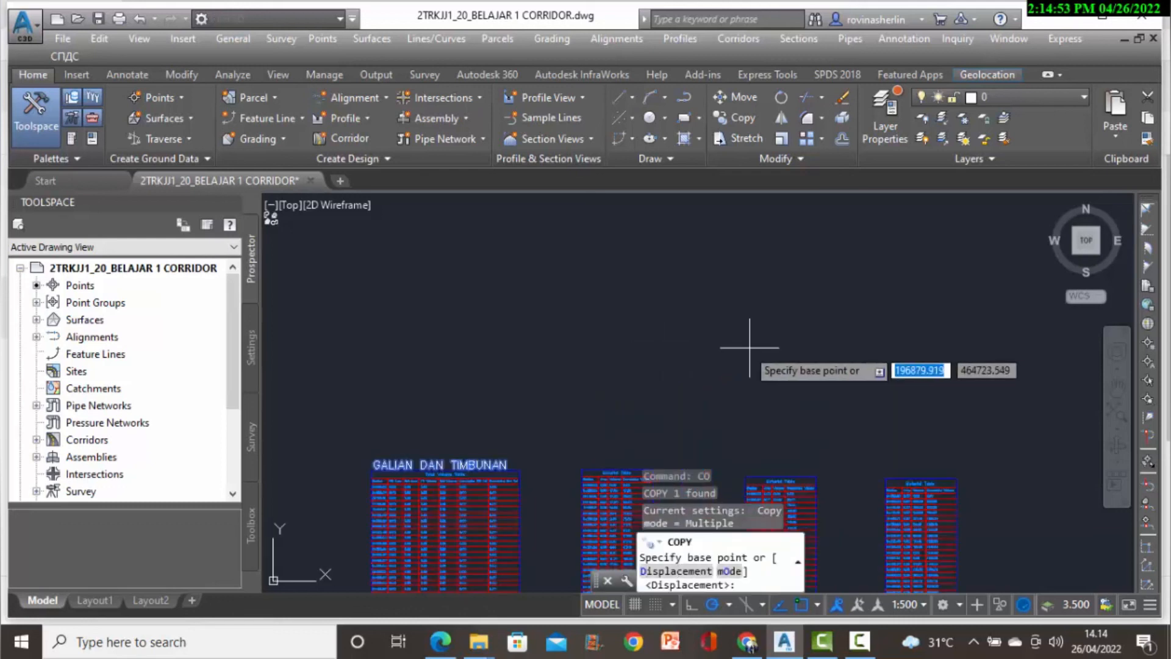
pyautogui.click(373, 470)
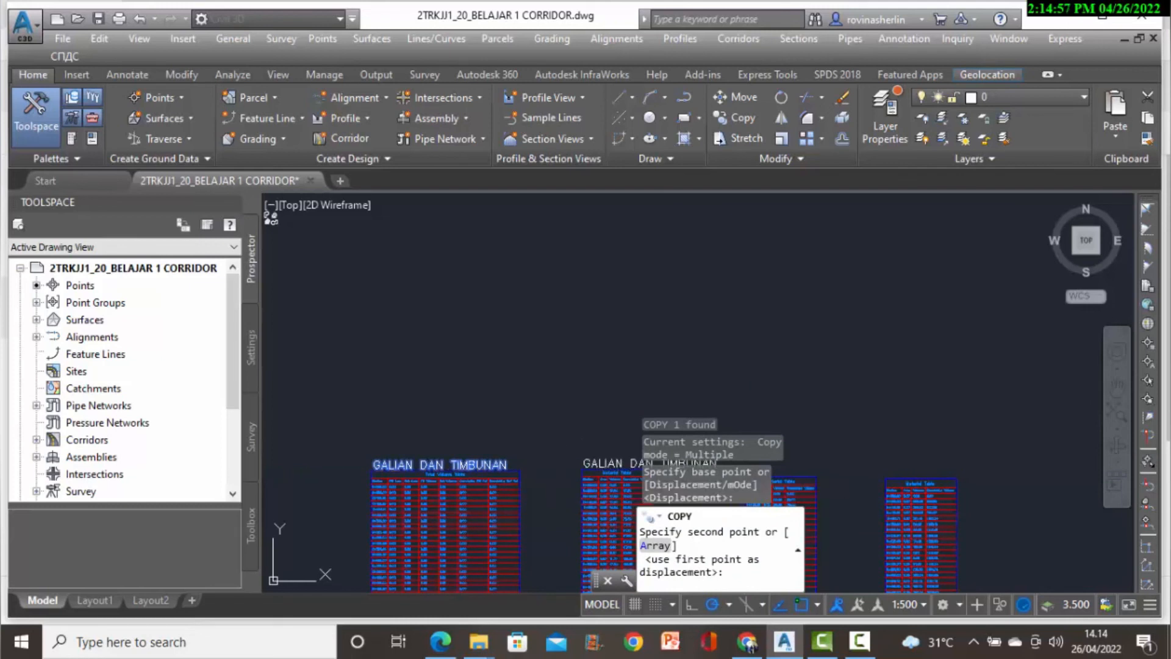
pyautogui.click(581, 469)
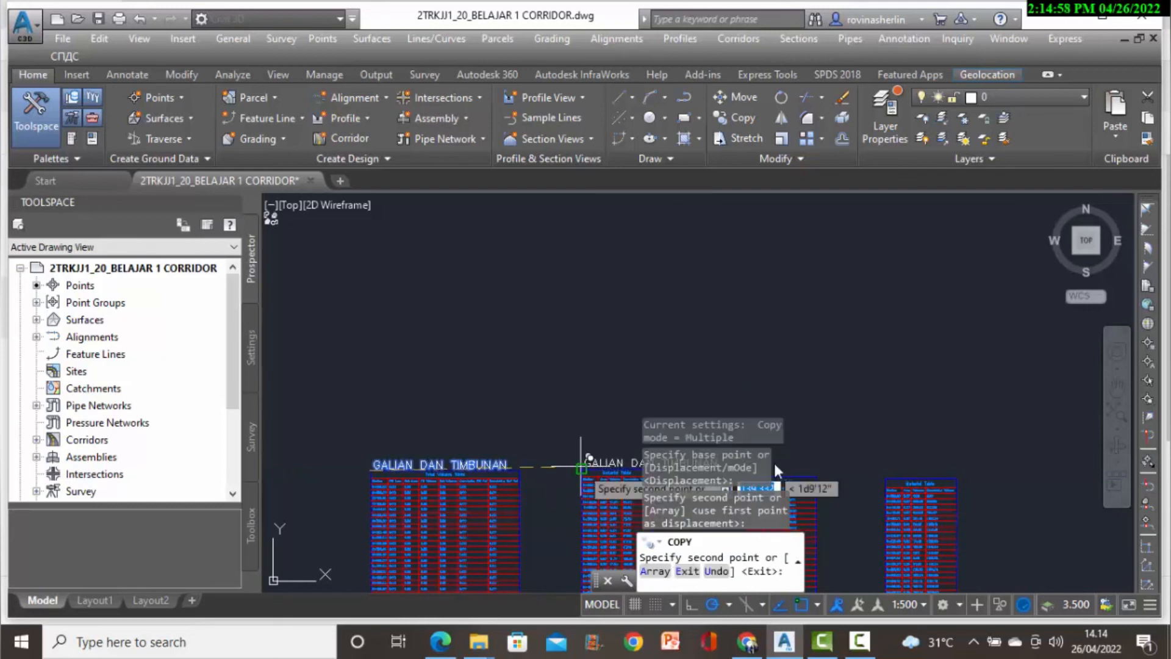
pyautogui.click(885, 479)
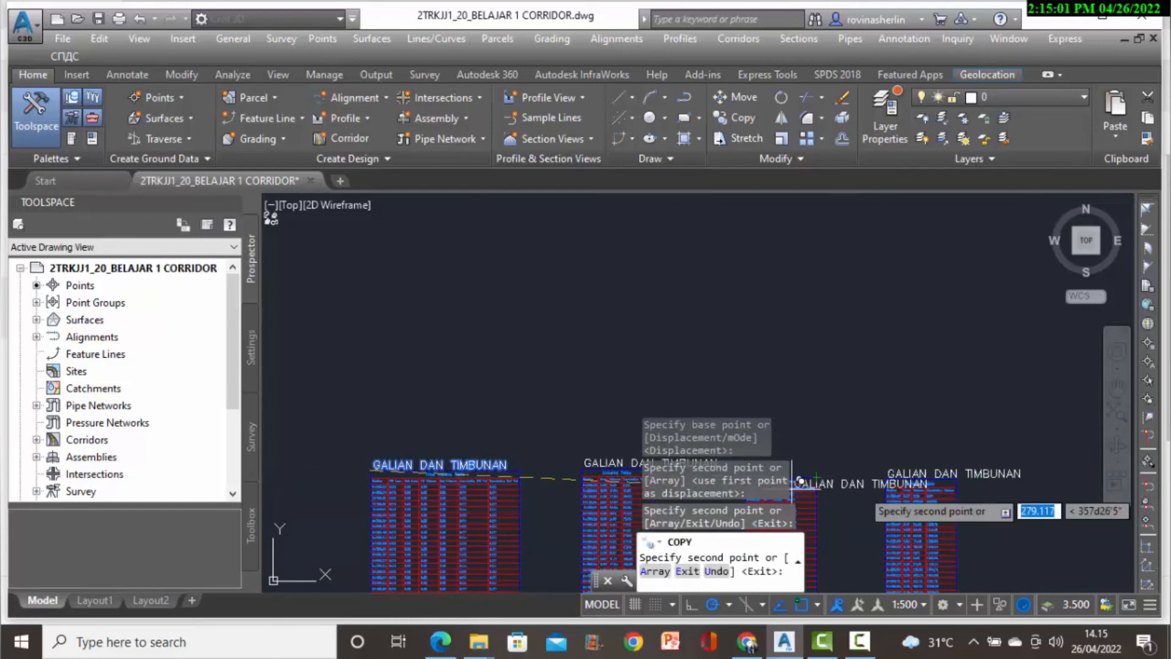
pyautogui.scroll(5, 854, 485)
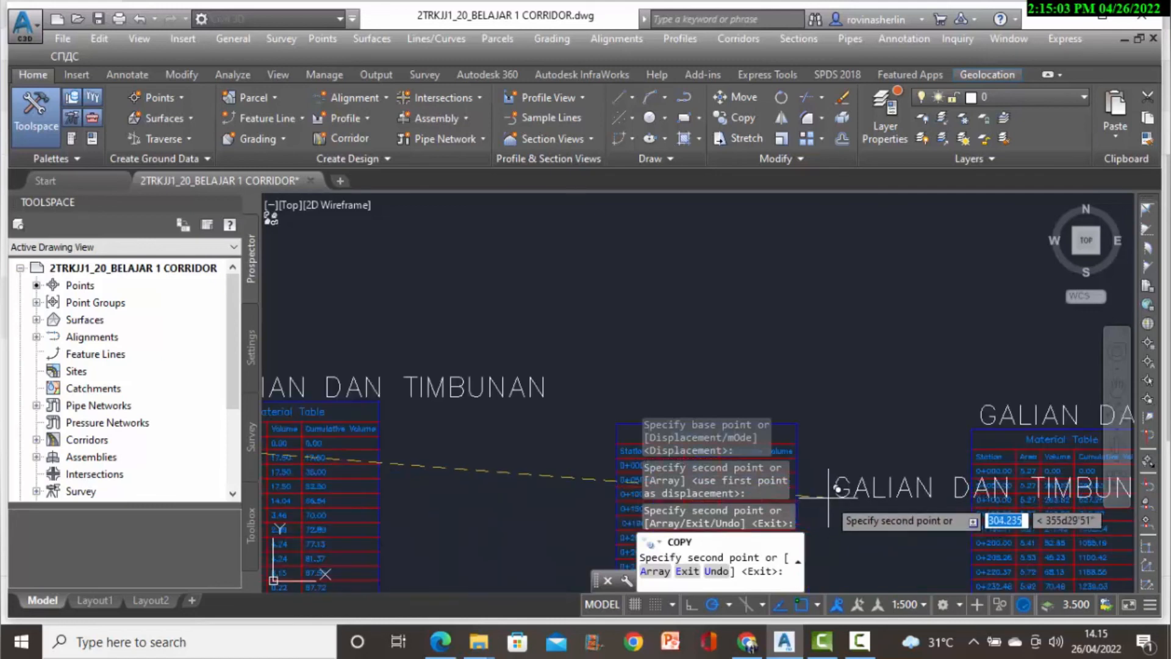
pyautogui.click(614, 427)
pyautogui.press('Return')
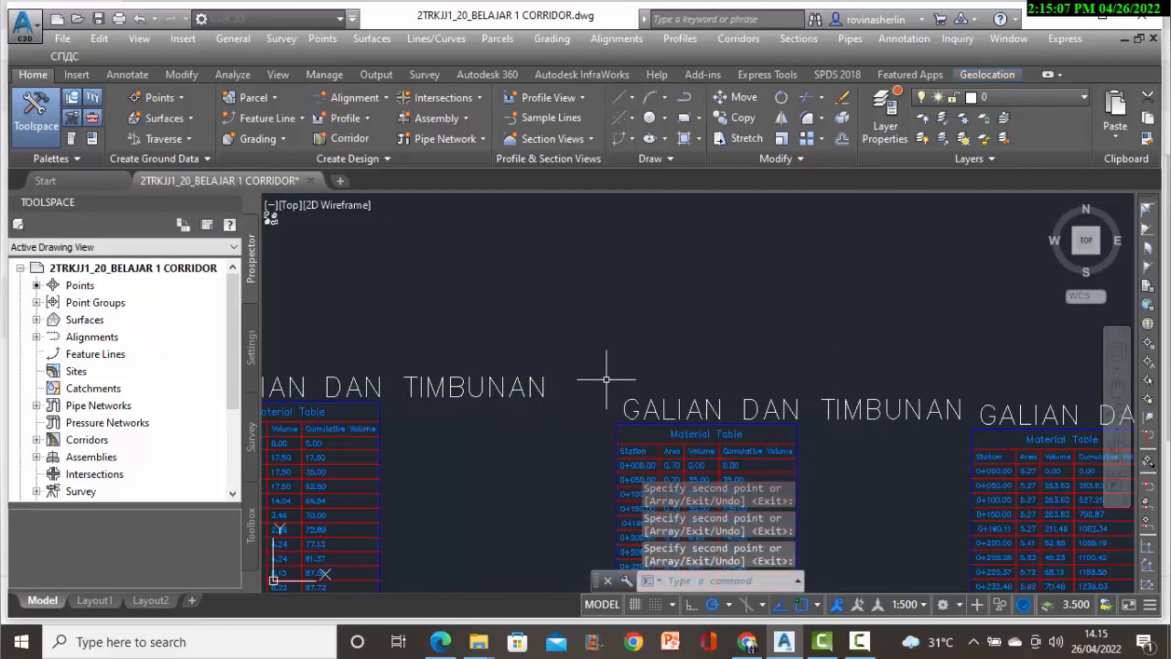
# Change the copied title above the first material table to PAVE.
pyautogui.scroll(-2, 456, 397)
pyautogui.moveTo(458, 457)
pyautogui.mouseDown(button='middle')
pyautogui.moveTo(604, 375)
pyautogui.moveTo(564, 393)
pyautogui.mouseUp(button='middle')
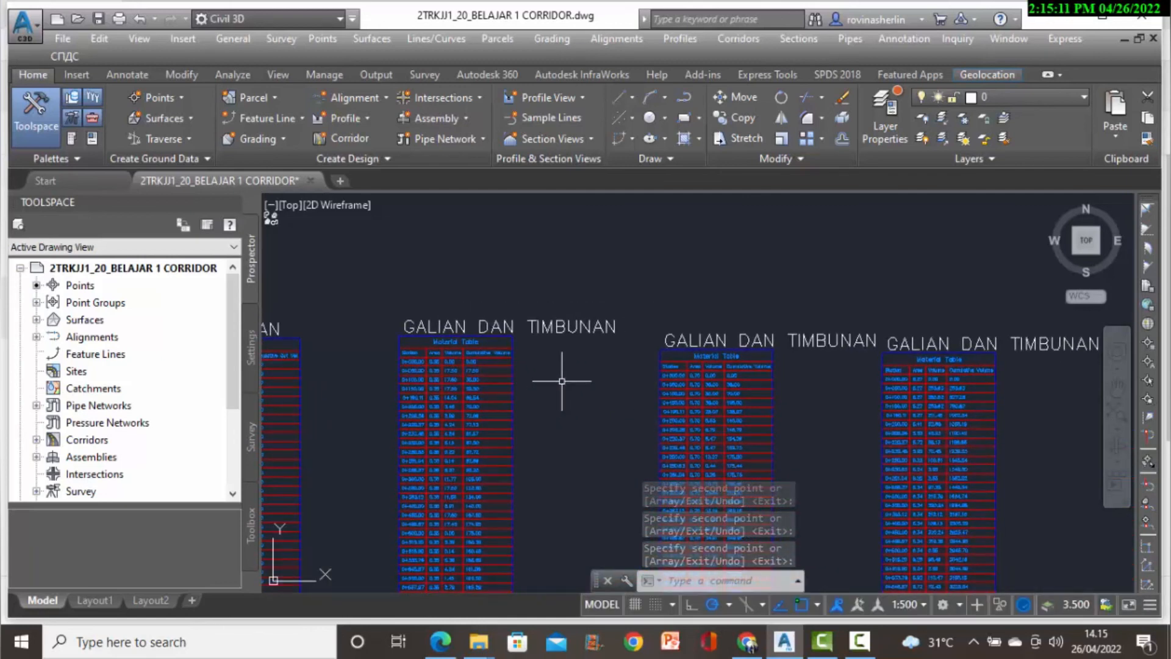
pyautogui.press('Escape')
pyautogui.click(492, 327)
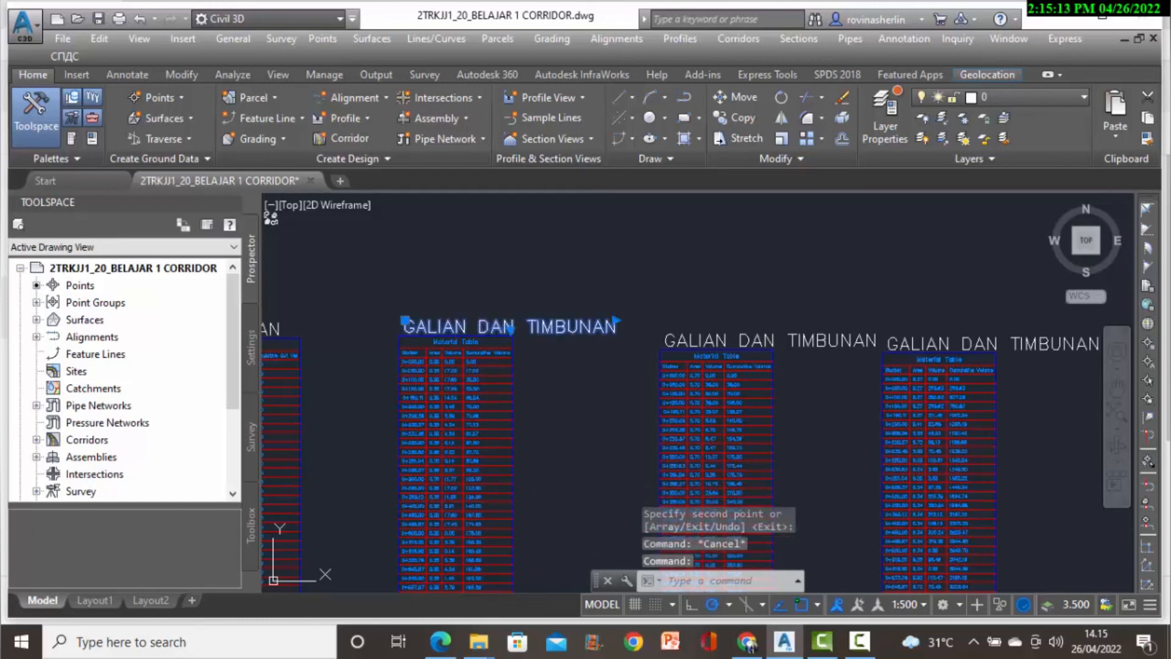
pyautogui.doubleClick(489, 335)
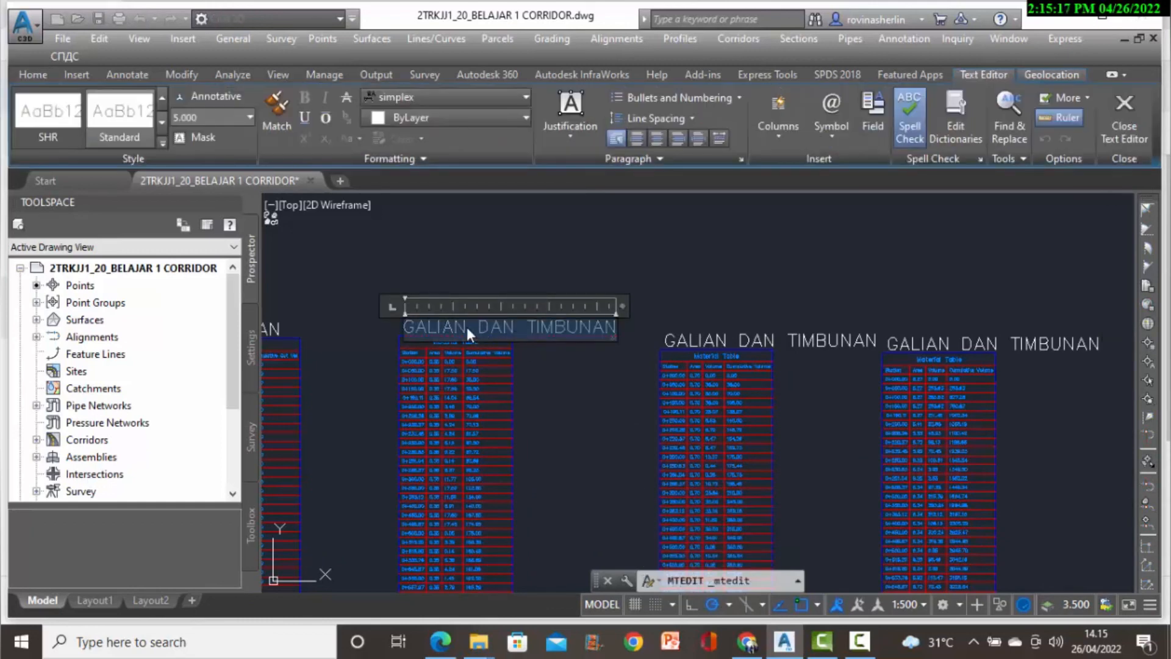
pyautogui.write('PAVE')
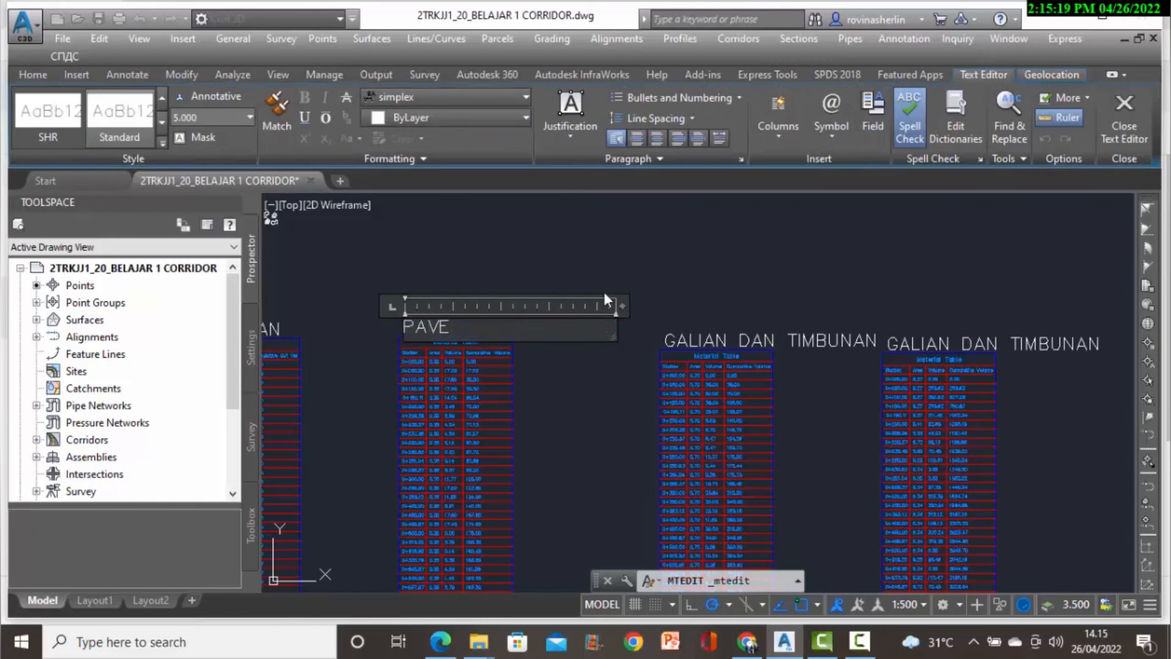
pyautogui.click(676, 339)
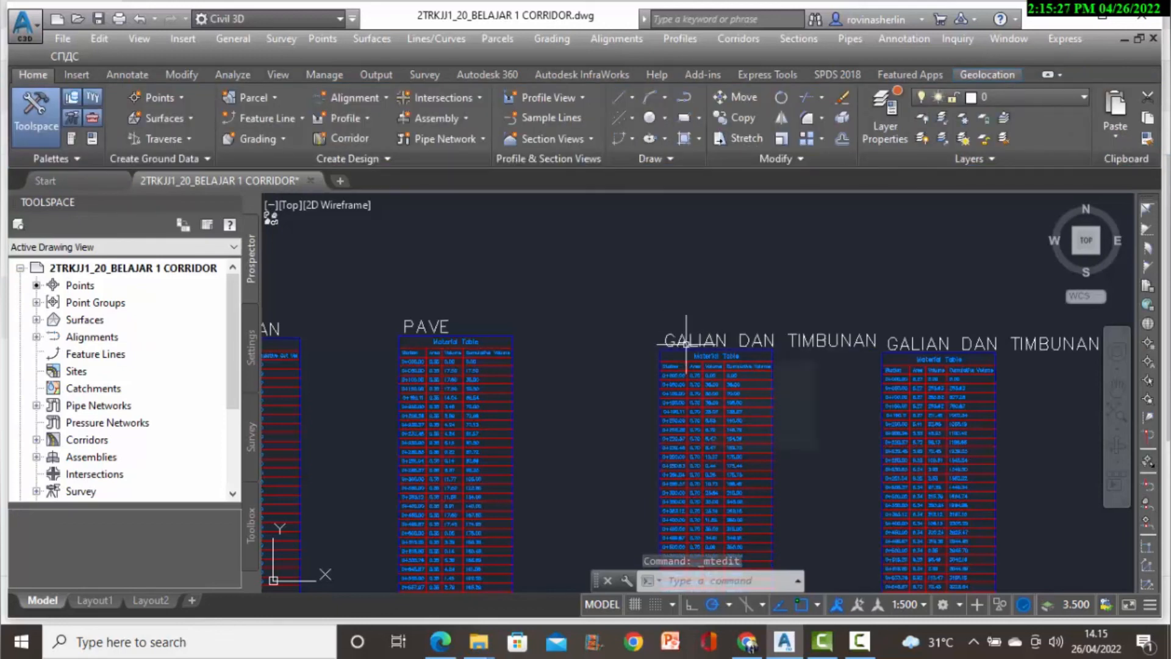
# Change the copied title above the middle material table to BASE.
pyautogui.click(687, 344)
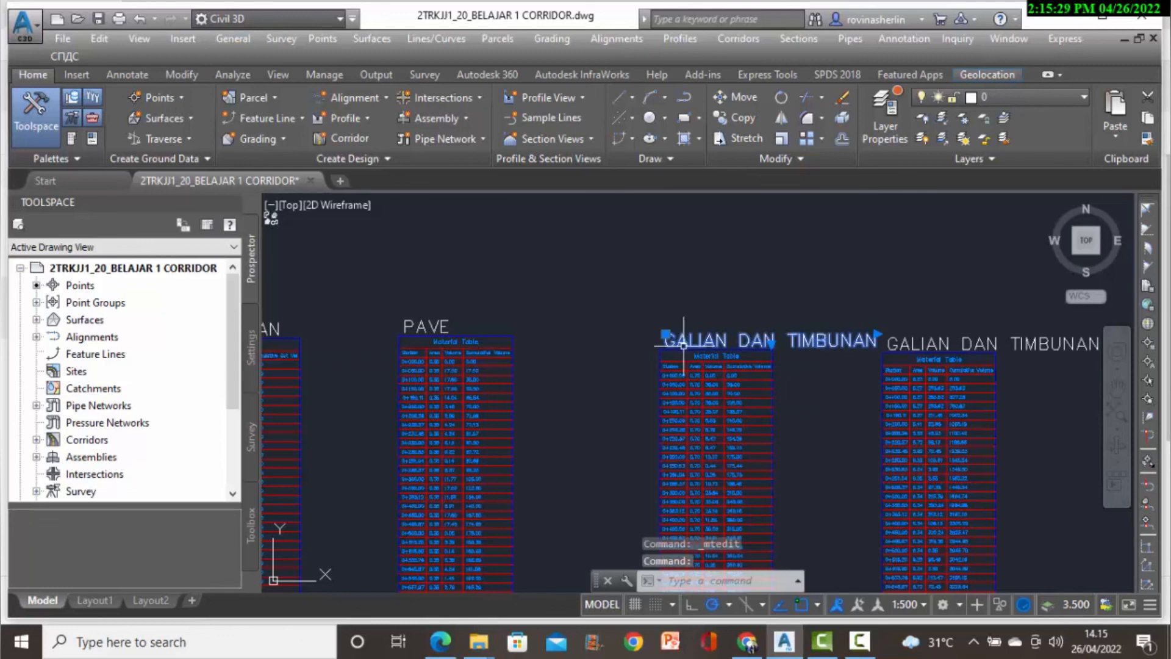
pyautogui.doubleClick(684, 343)
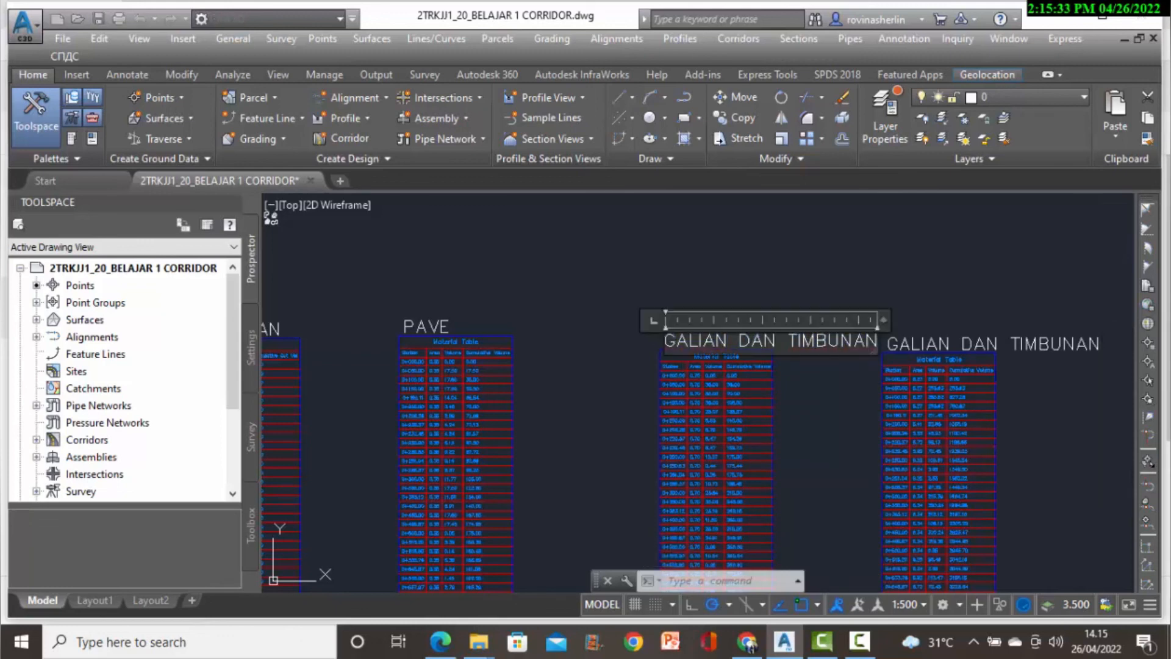
pyautogui.write('BASE')
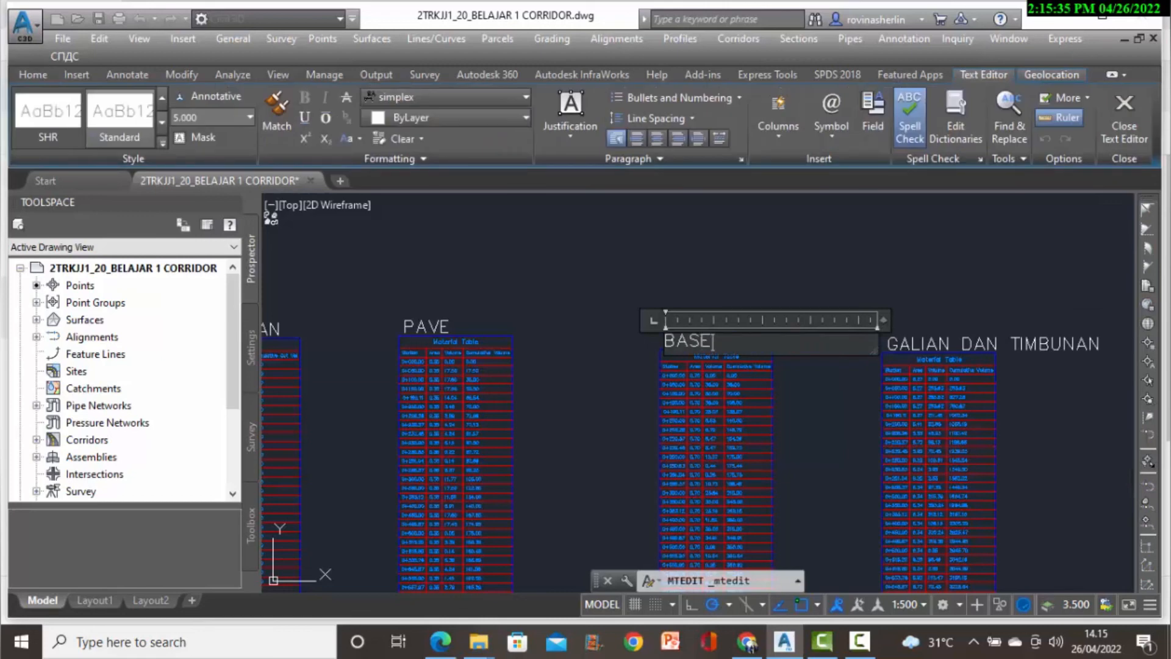
pyautogui.click(967, 350)
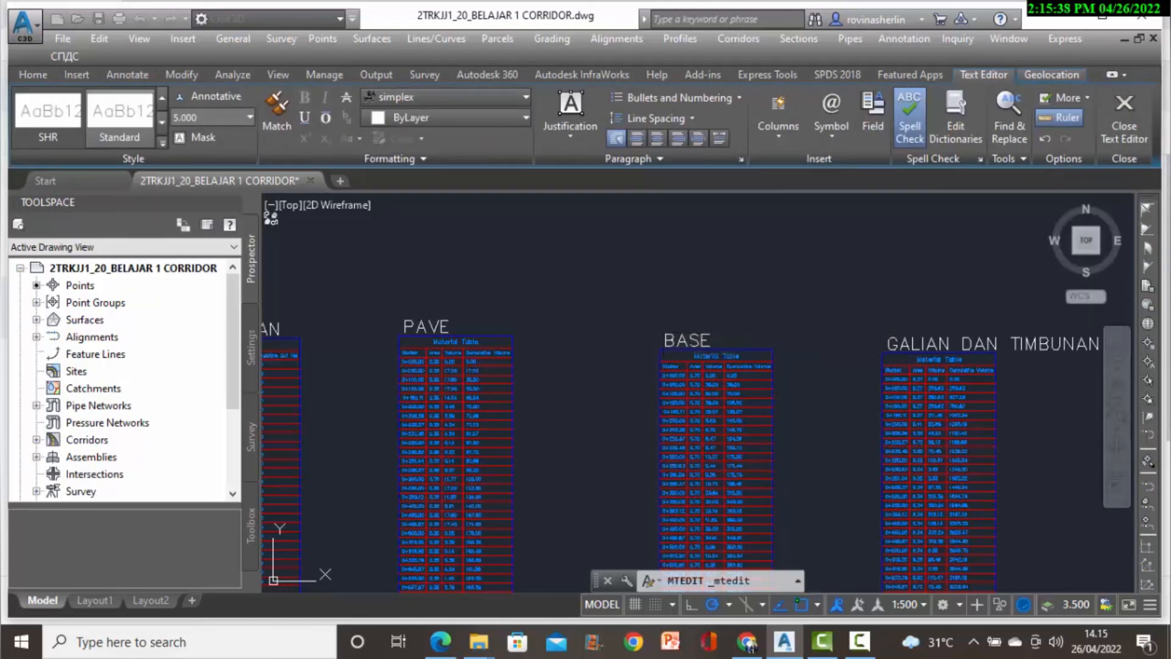
# Change the copied title above the last material table to SUB BASE.
pyautogui.click(922, 344)
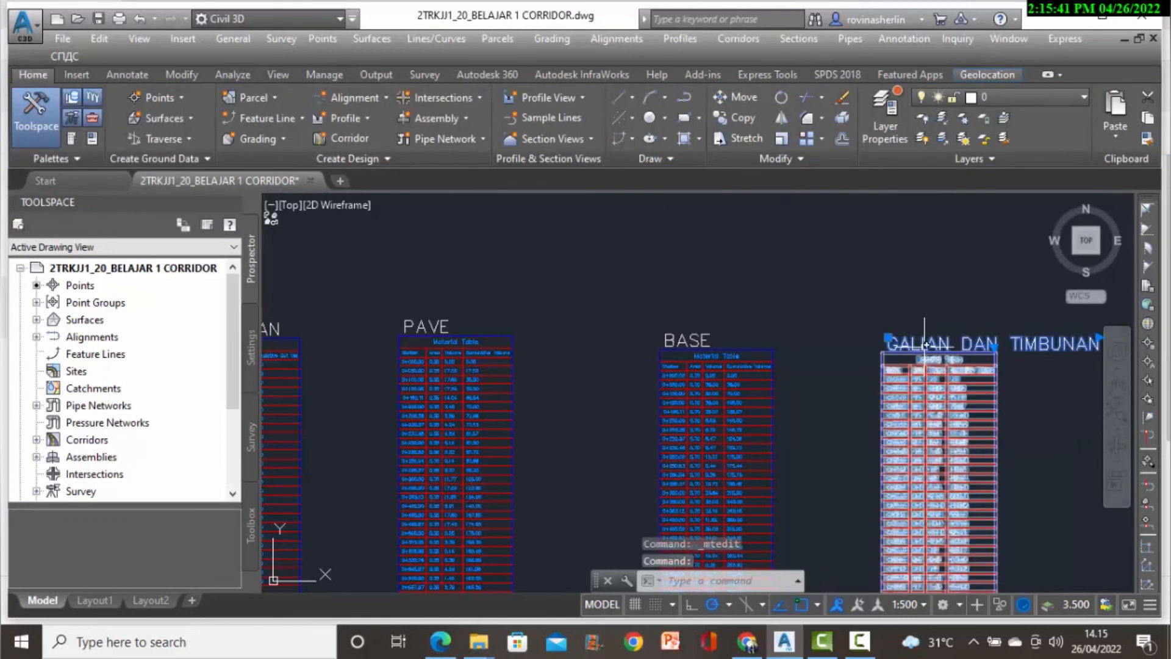
pyautogui.doubleClick(914, 344)
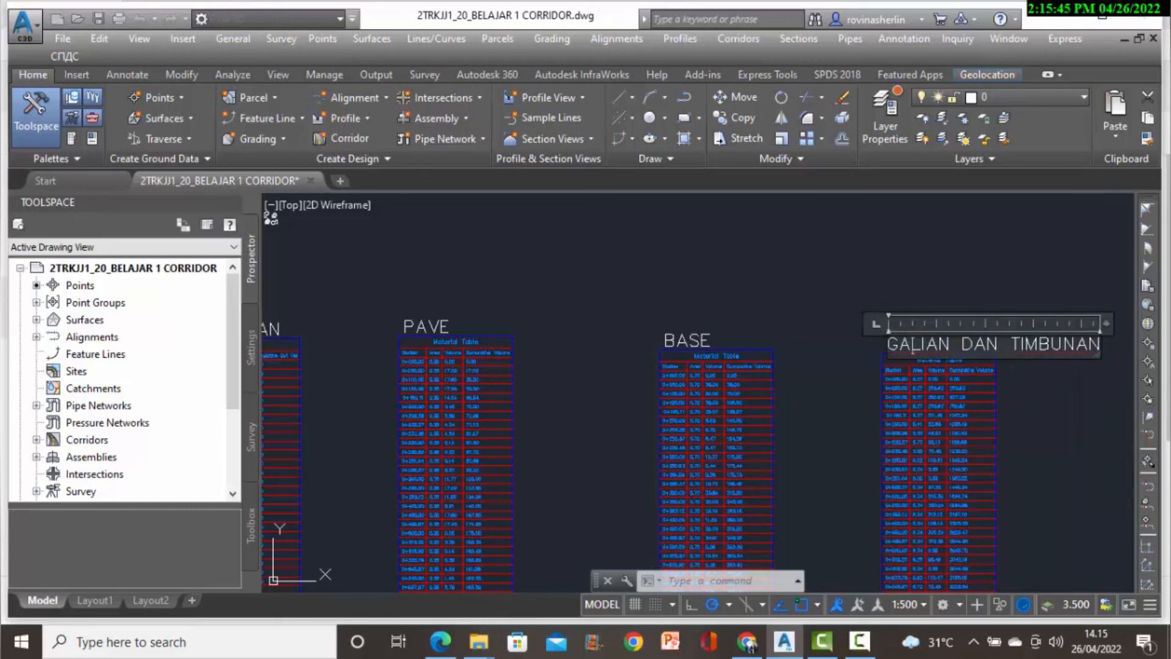
pyautogui.hotkey('ctrl', 'a')
pyautogui.write('S')
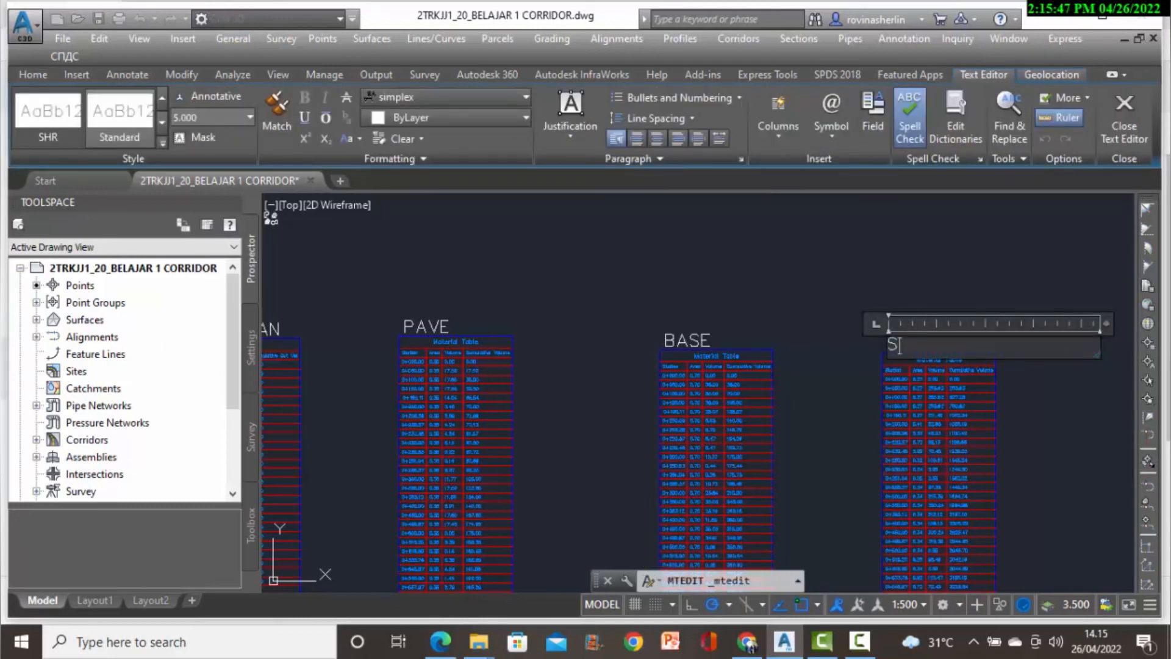
pyautogui.write('UB BASE')
pyautogui.click(852, 345)
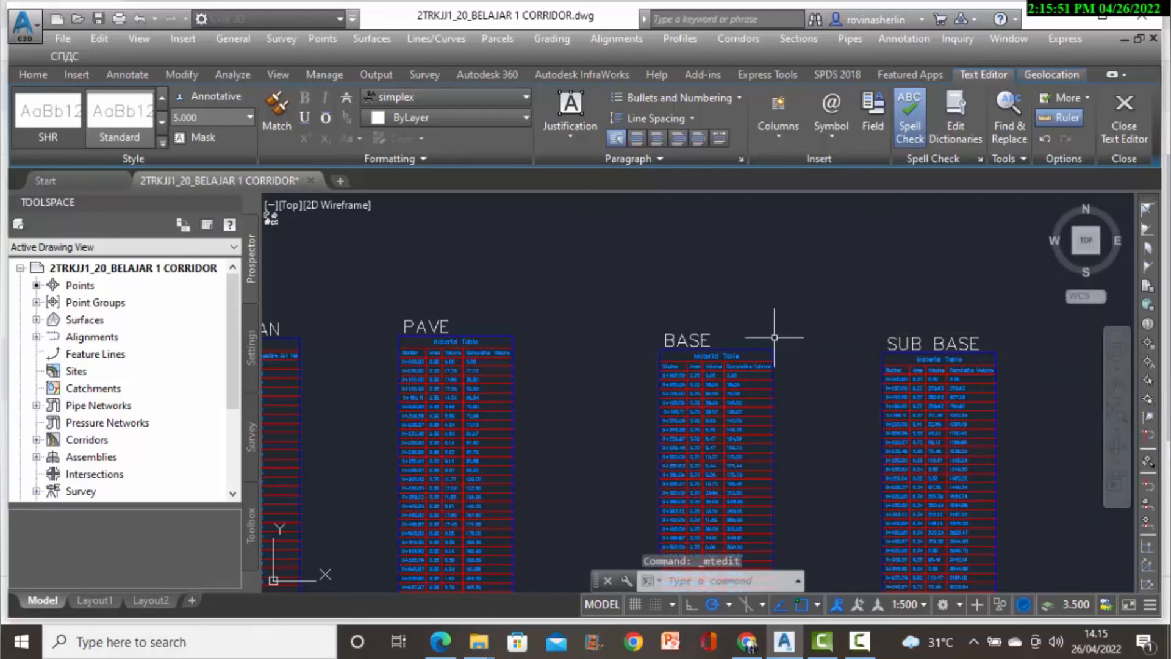
pyautogui.scroll(-3, 834, 414)
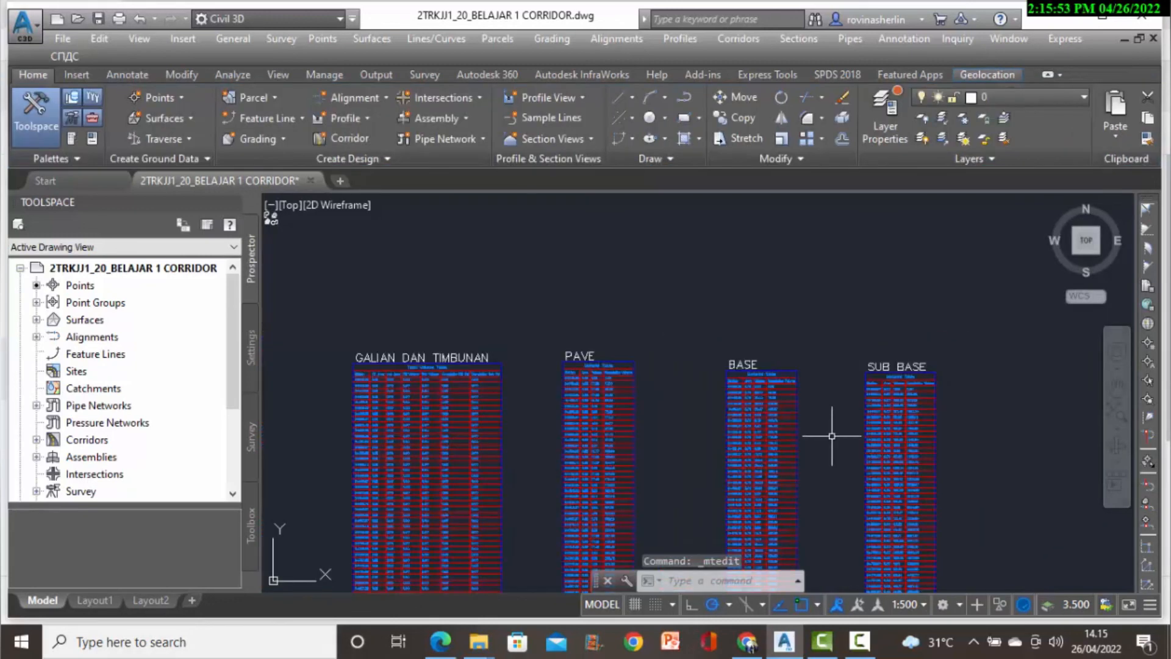
pyautogui.scroll(1, 826, 419)
pyautogui.press('Escape')
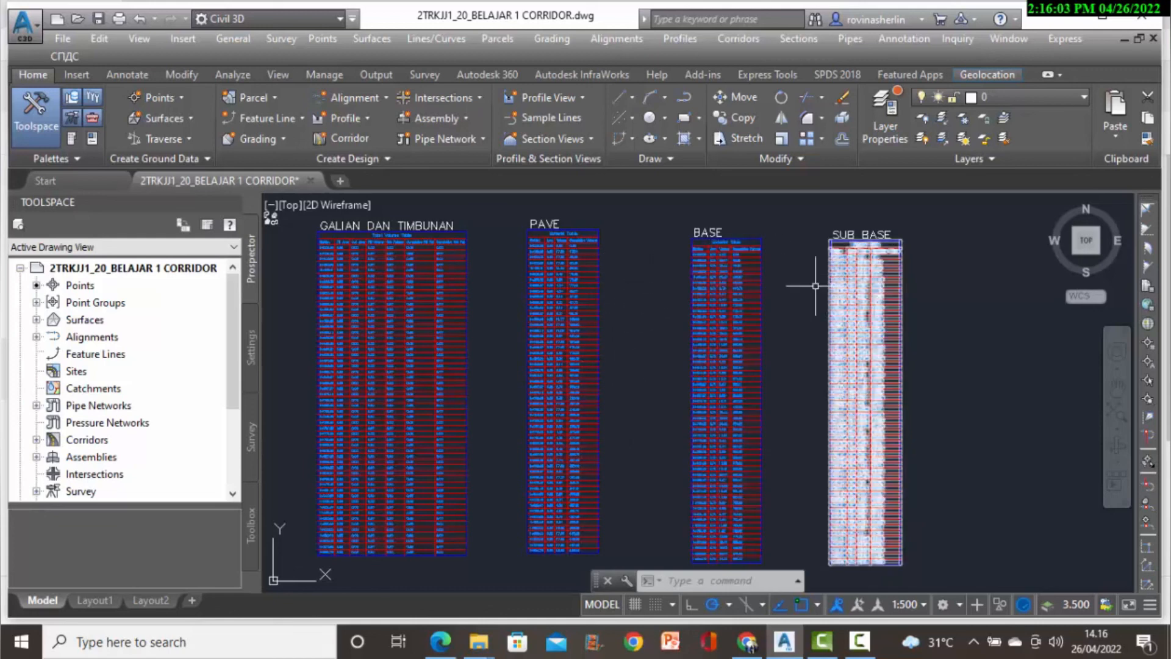
pyautogui.scroll(-4, 796, 315)
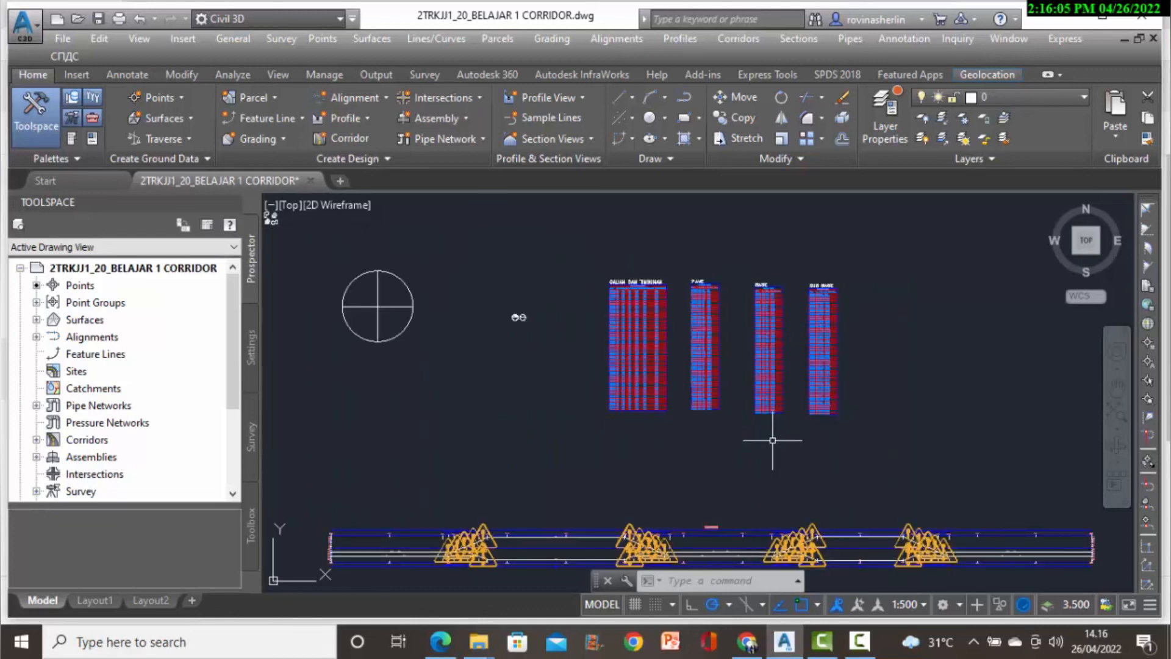